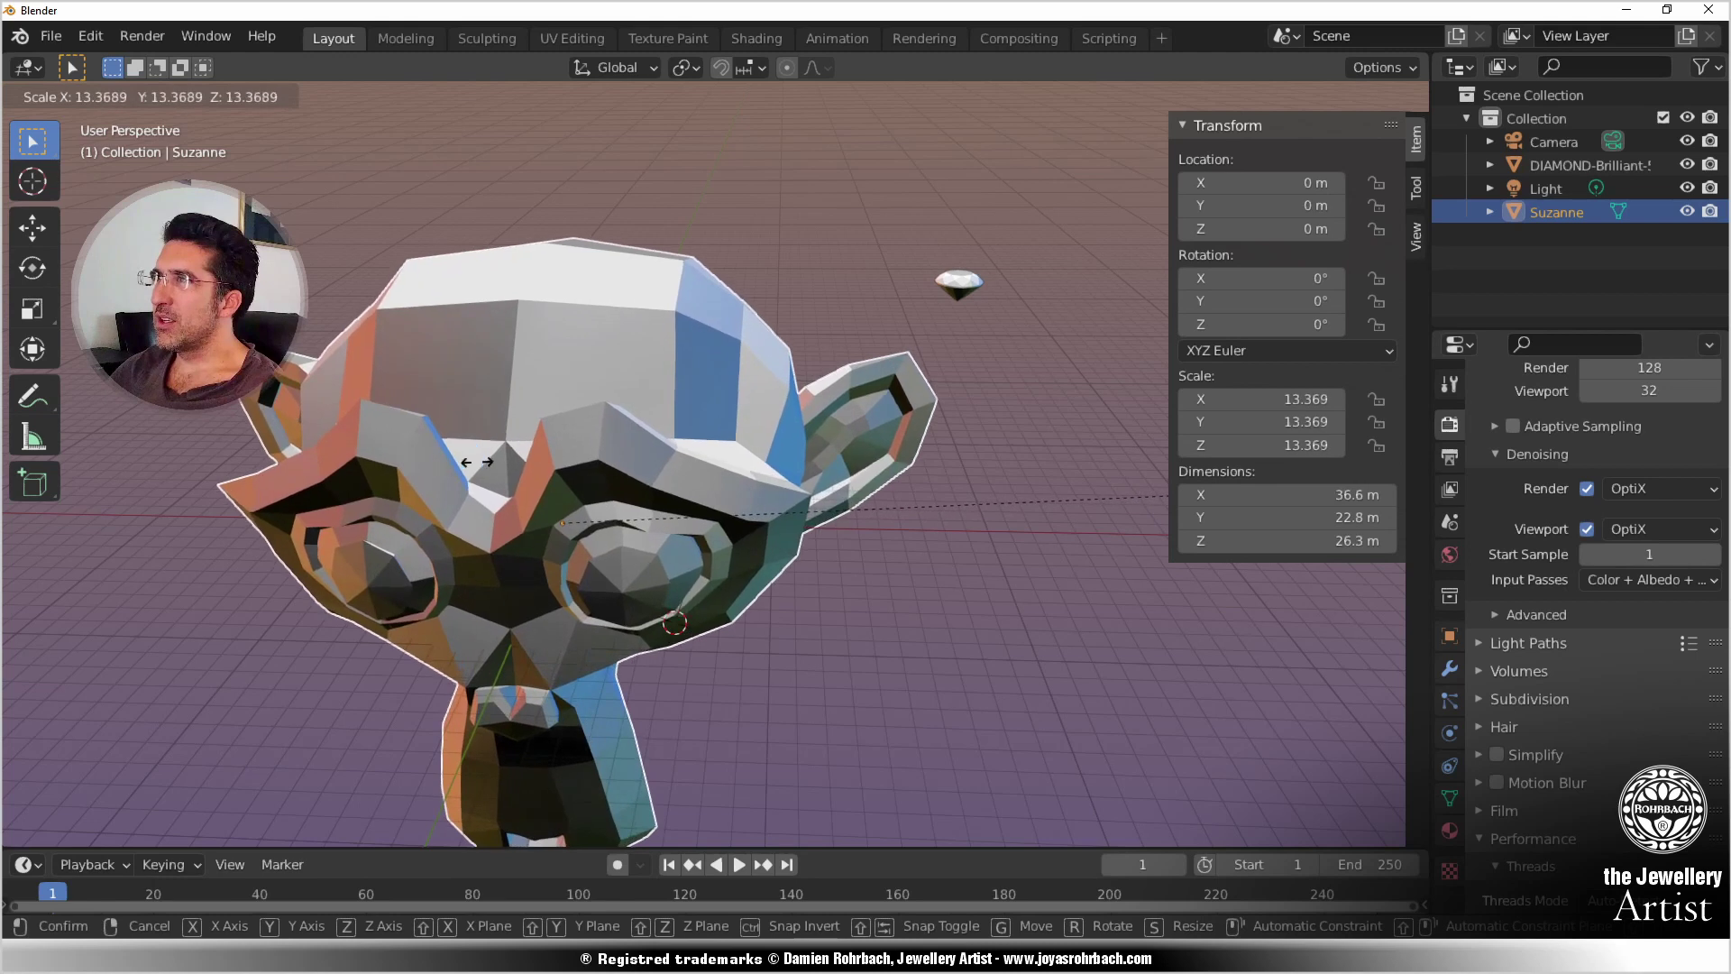
# Step: Scale the monkey head up uniformly to about 40.4 m wide
pyautogui.click(597, 440)
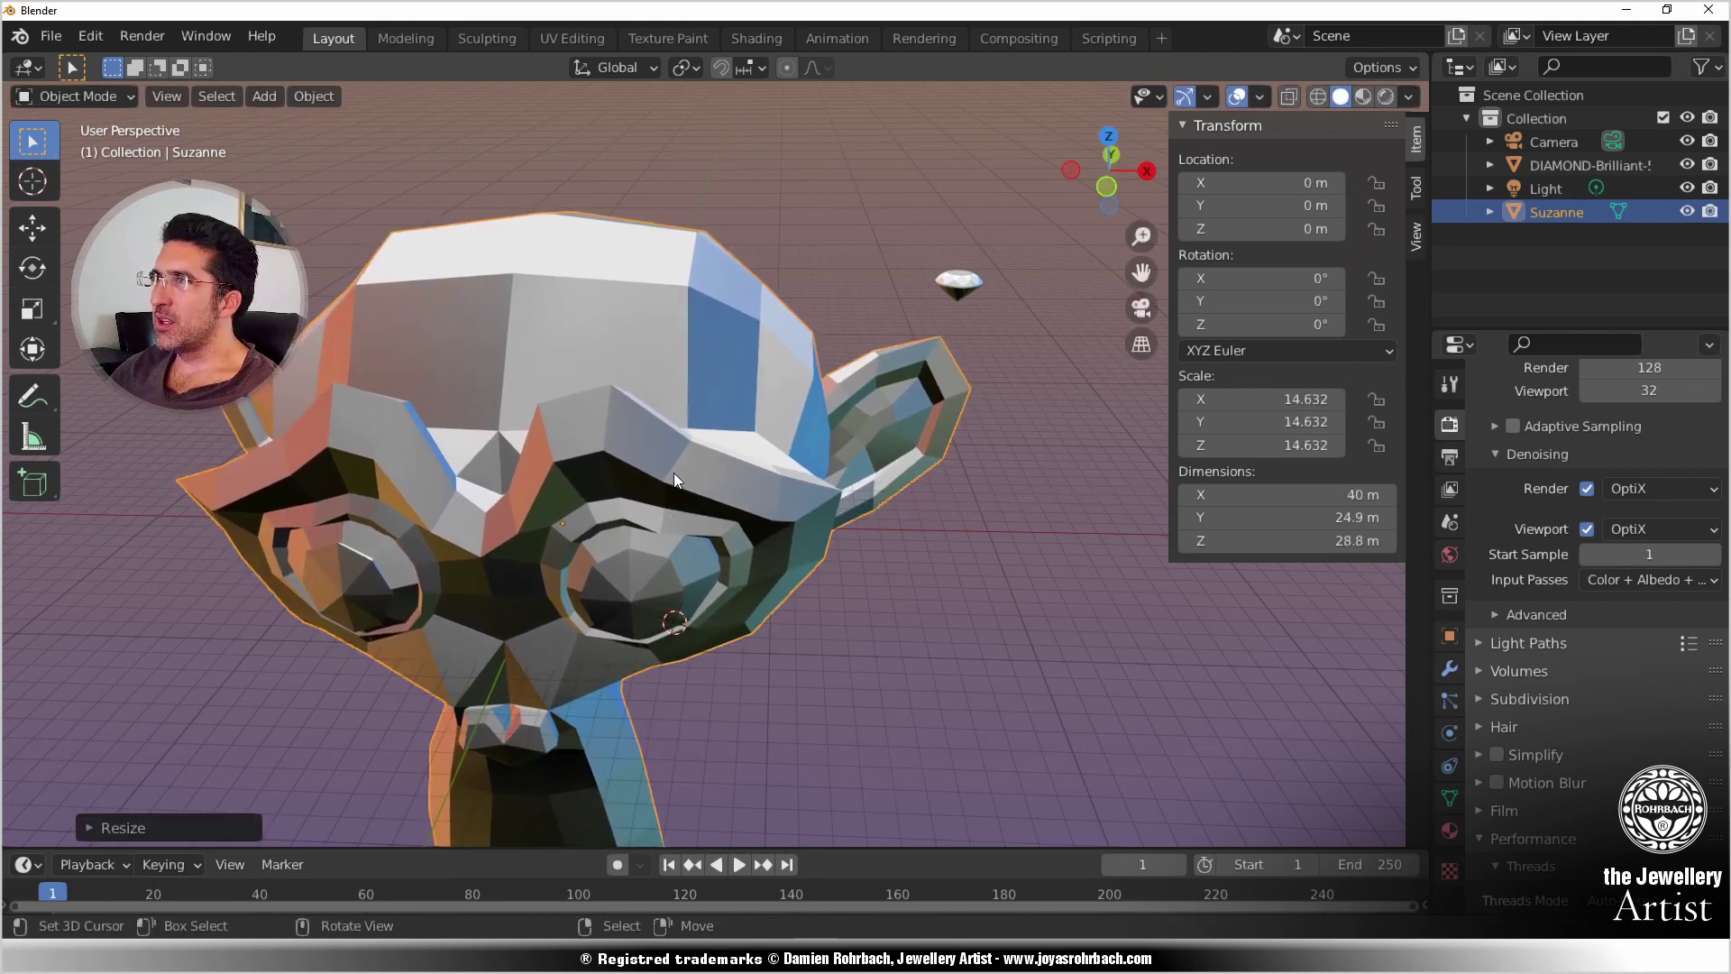
pyautogui.scroll(-3, 725, 494)
pyautogui.moveTo(725, 494); pyautogui.dragTo(767, 554, button='middle')
pyautogui.moveTo(871, 458)
pyautogui.mouseDown(button='middle')
pyautogui.moveTo(853, 456)
pyautogui.moveTo(874, 469)
pyautogui.mouseUp(button='middle')
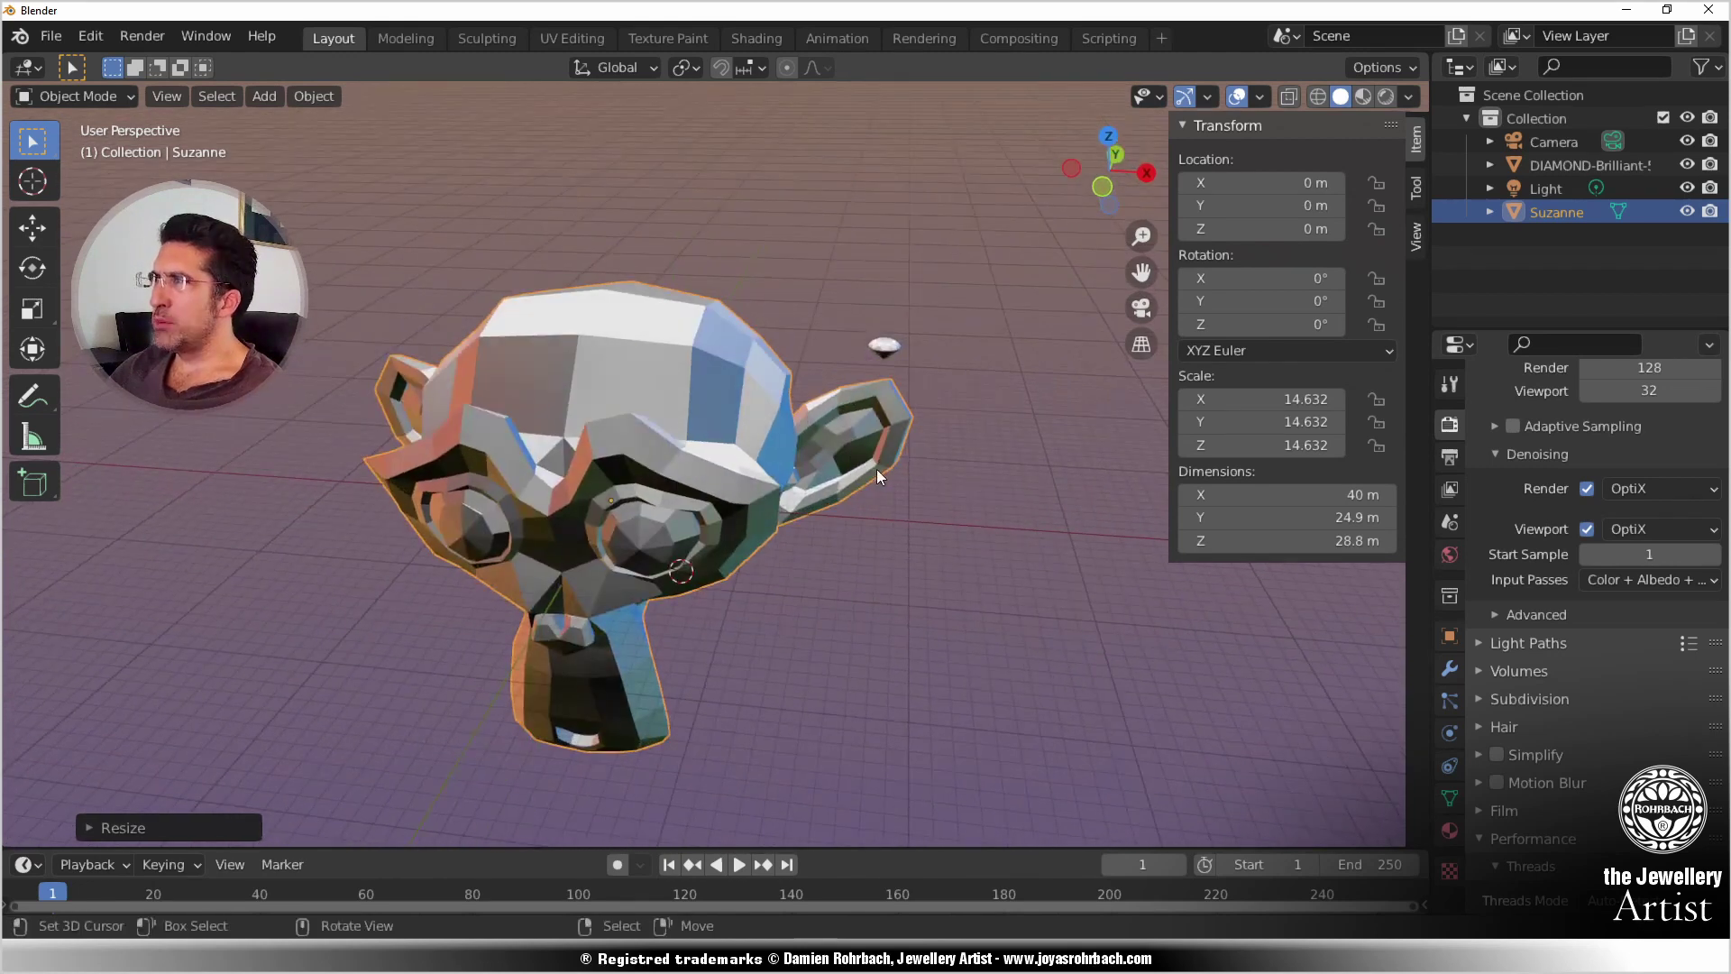
pyautogui.press('s')
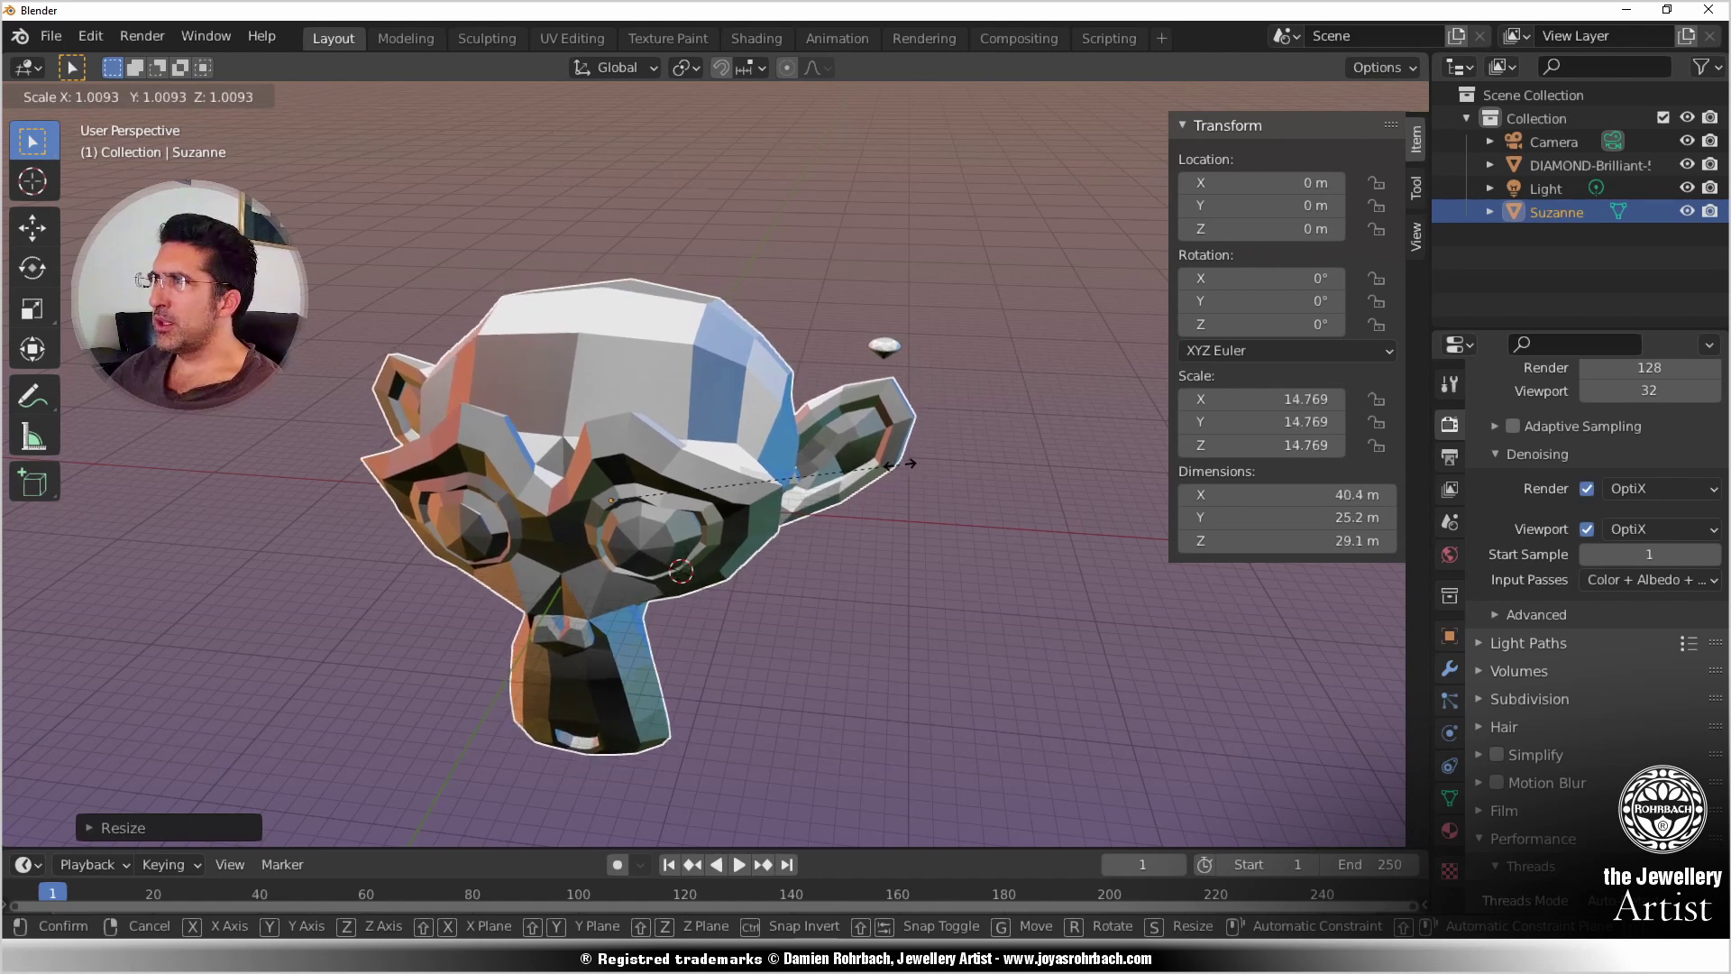
pyautogui.click(899, 463)
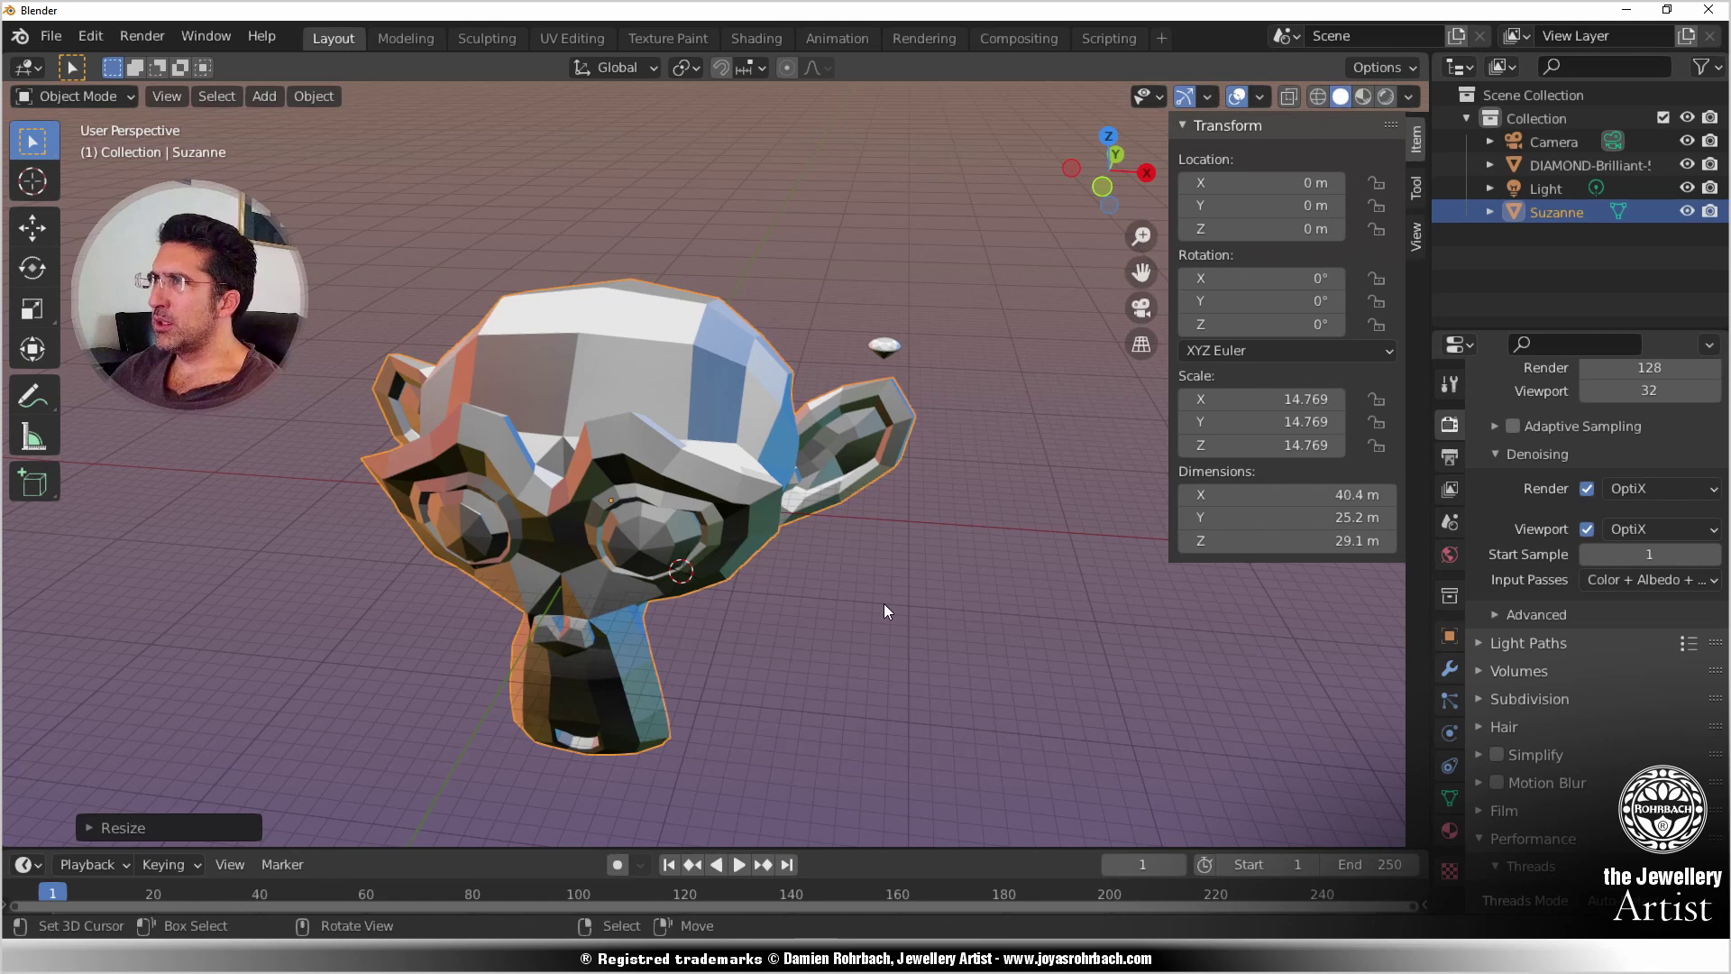
# Step: Set the monkey head's Z dimension to 30 m and copy its Z scale to the X and Y scale
pyautogui.click(1282, 541)
pyautogui.write('30')
pyautogui.press('Return')
pyautogui.click(1252, 444)
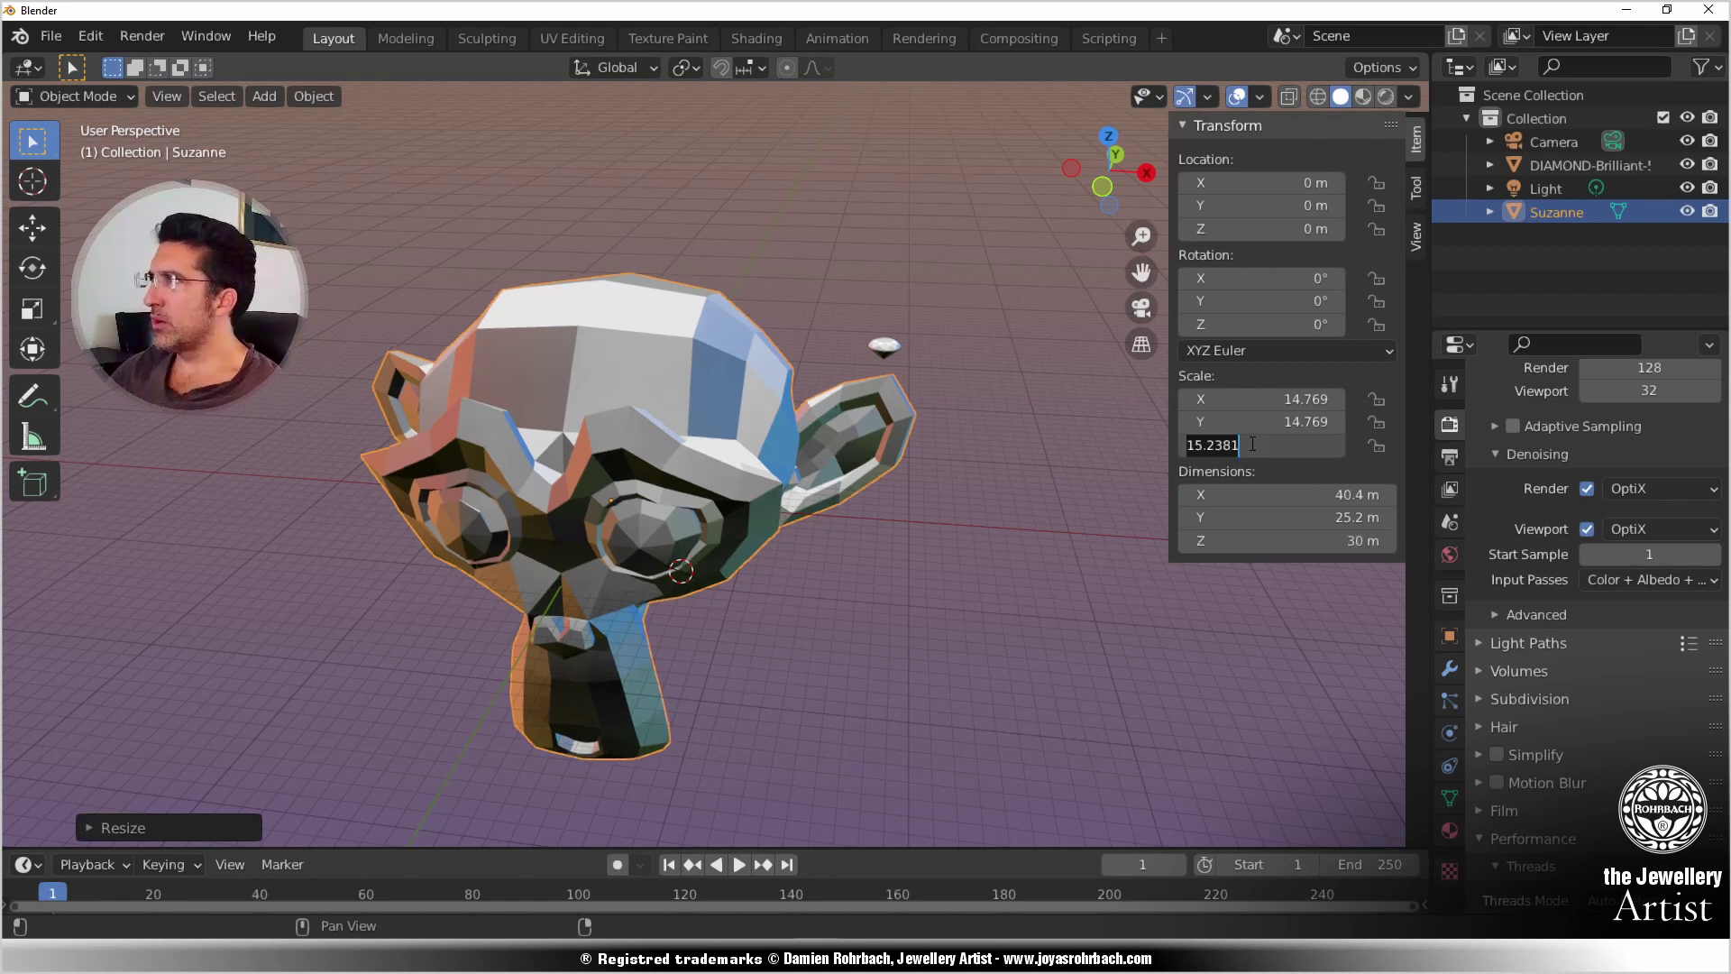
pyautogui.hotkey('ctrl', 'c')
pyautogui.press('Return')
pyautogui.hotkey('ctrl', 'v')
pyautogui.click(1259, 397)
pyautogui.hotkey('ctrl', 'v')
pyautogui.press('Return')
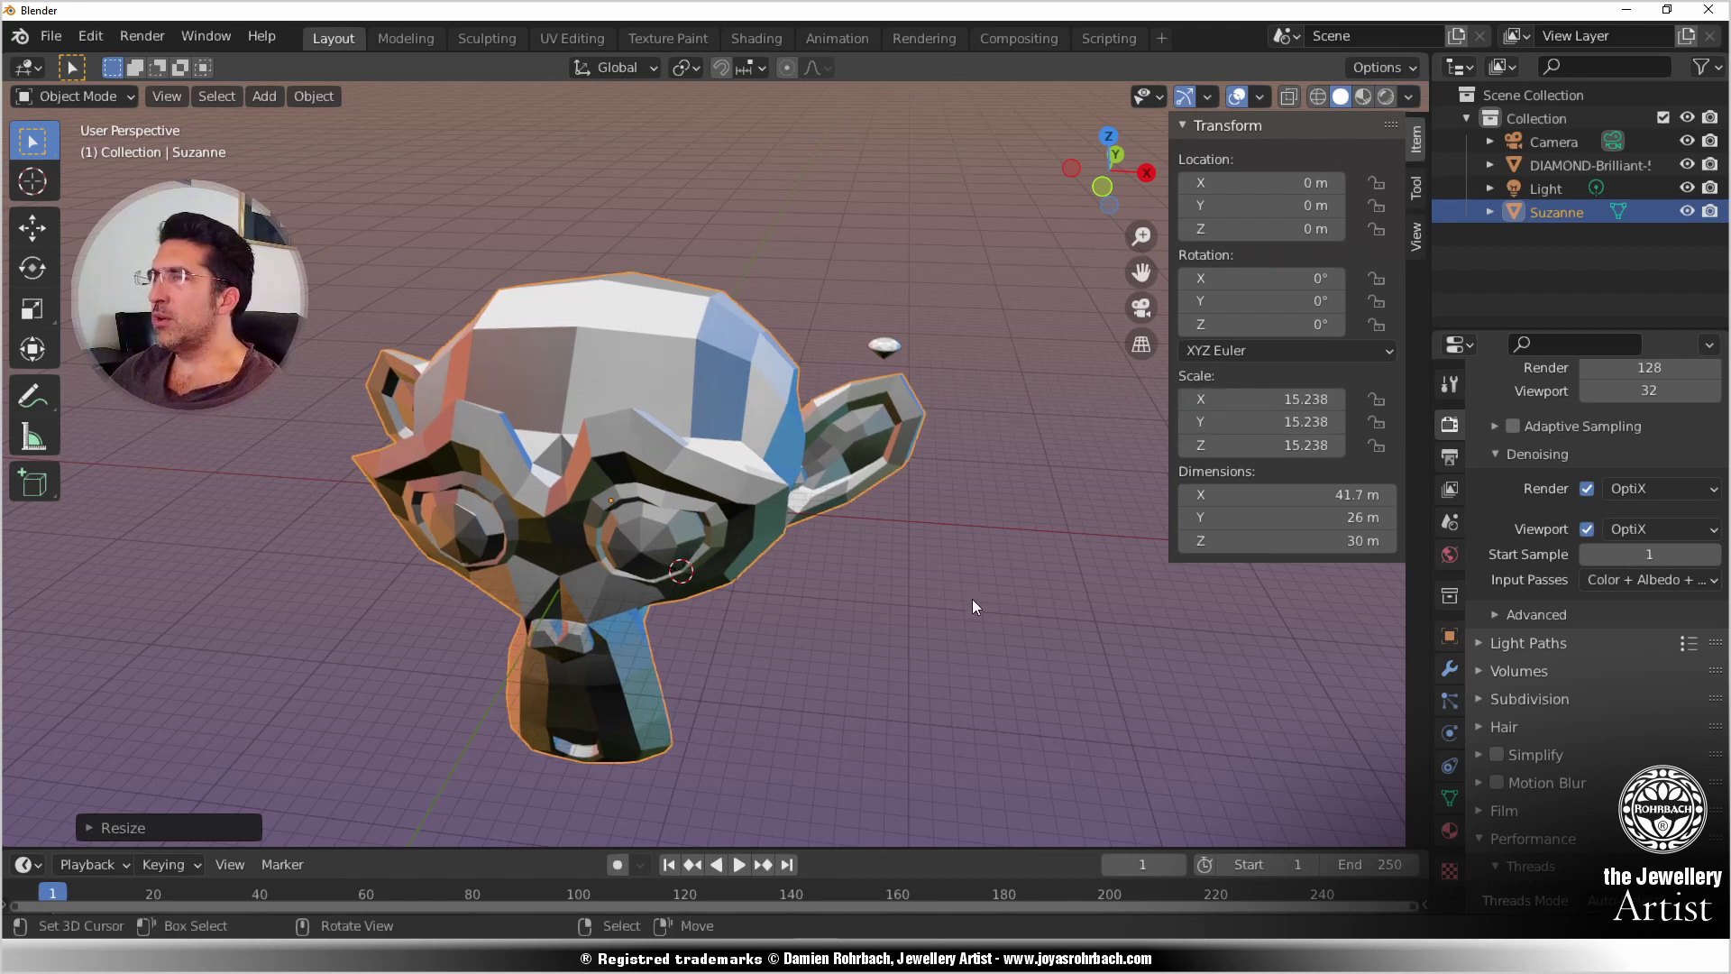
# Step: Save the file as MONKEY-VID.blend in a new folder MONKEY-PAVE-VID inside E:\NEWvideos-2021
pyautogui.moveTo(992, 565); pyautogui.dragTo(901, 557, button='middle')
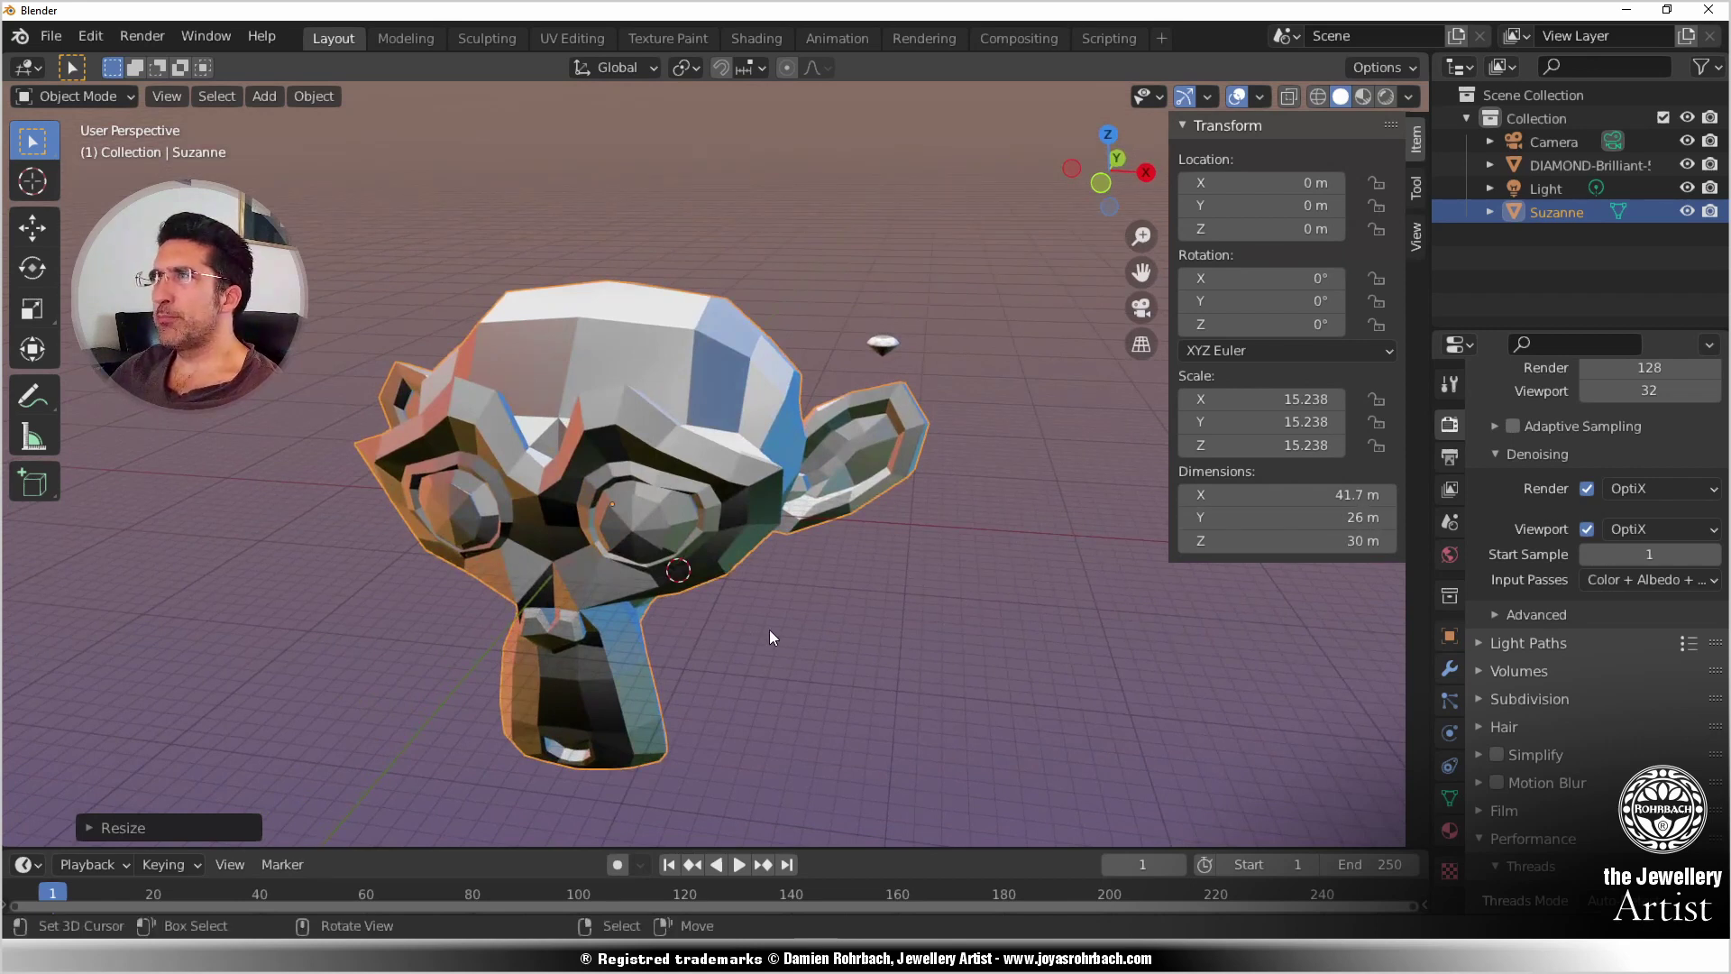
pyautogui.hotkey('ctrl', 's')
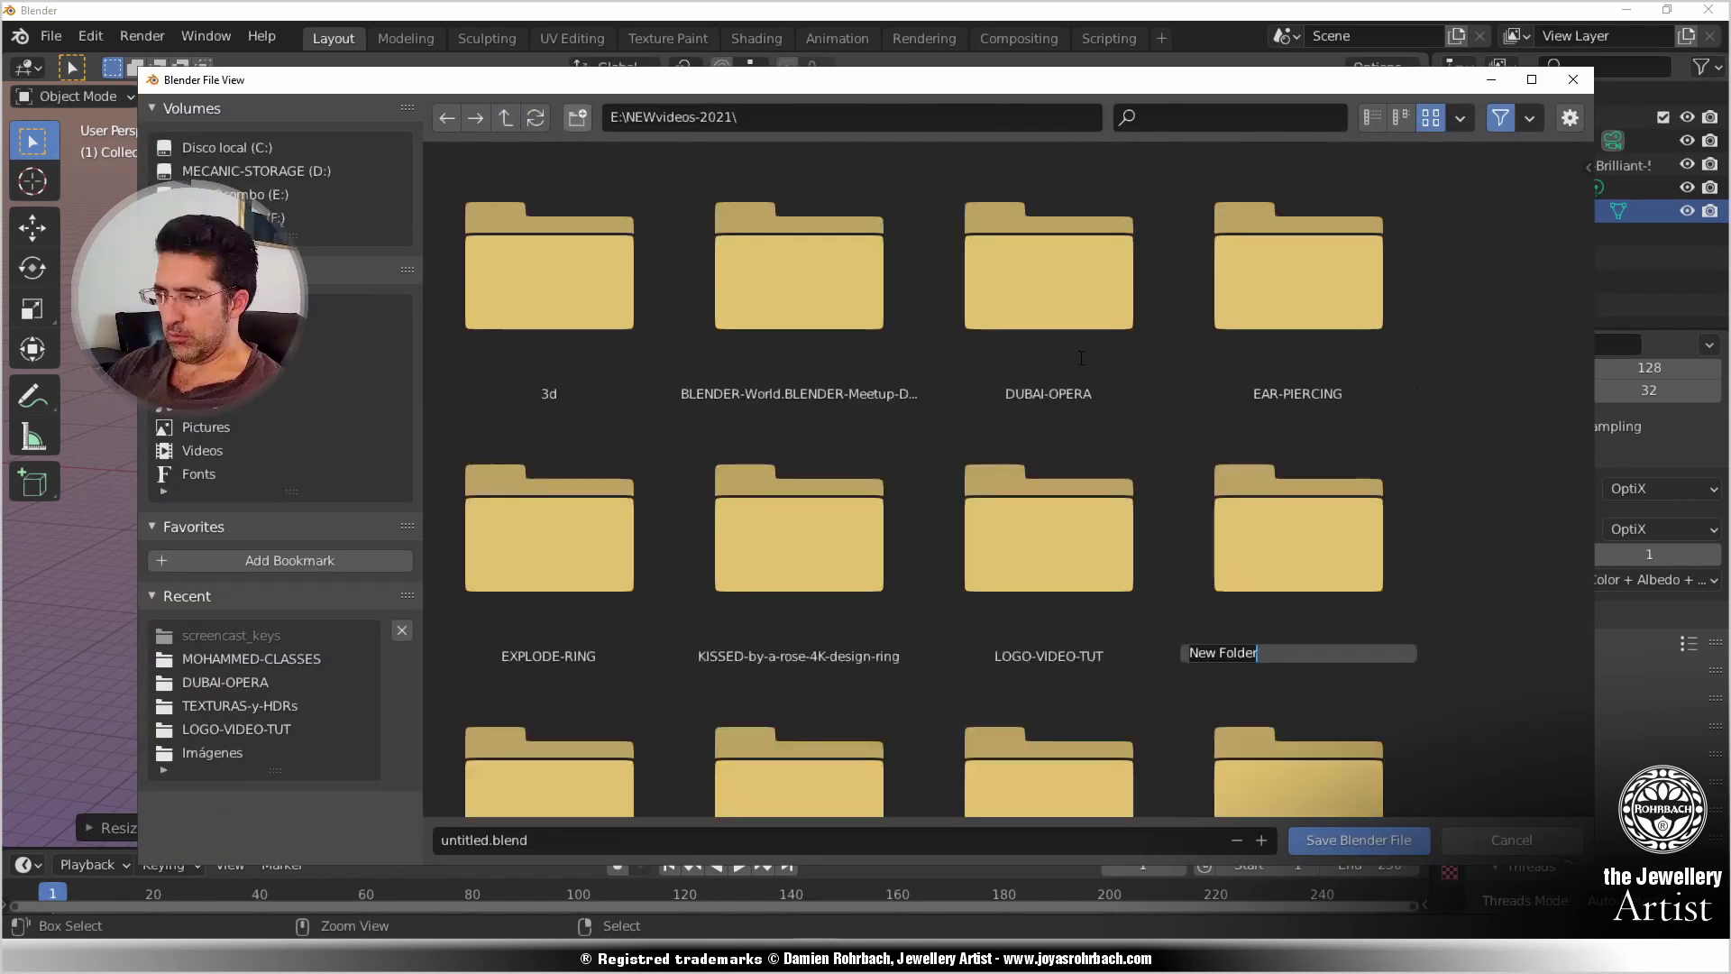
pyautogui.write('MONKEY-PAVE-VI')
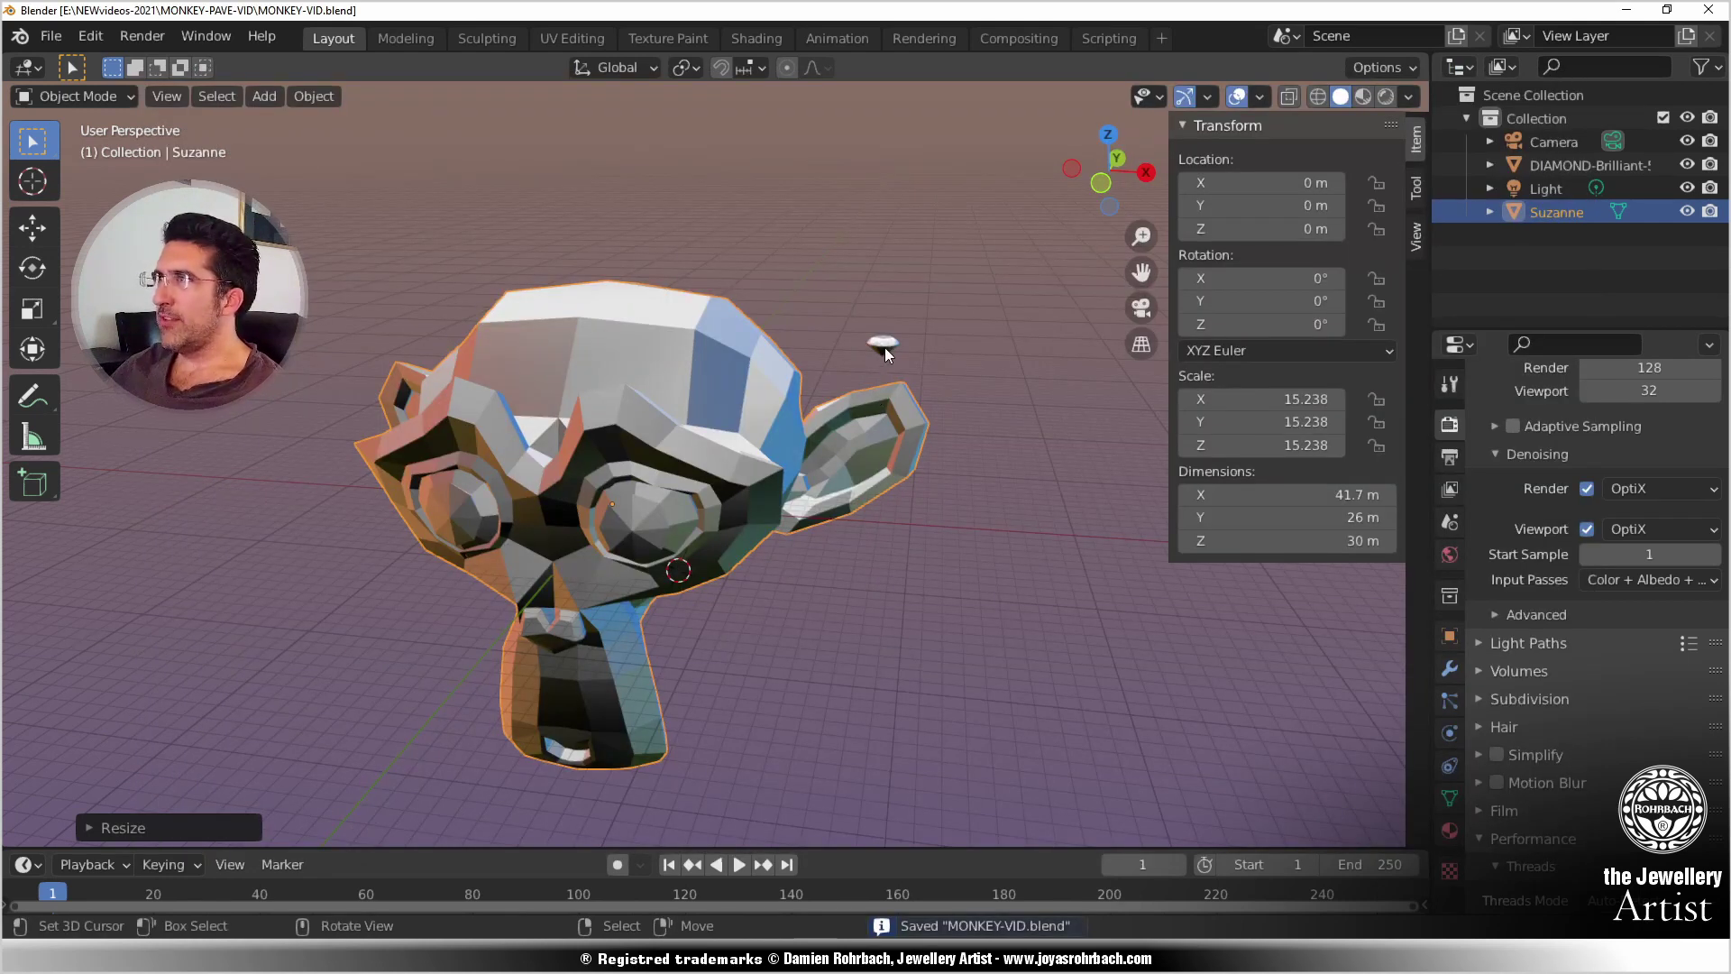
# Step: Apply the scale of the small diamond beside the monkey head
pyautogui.click(885, 348)
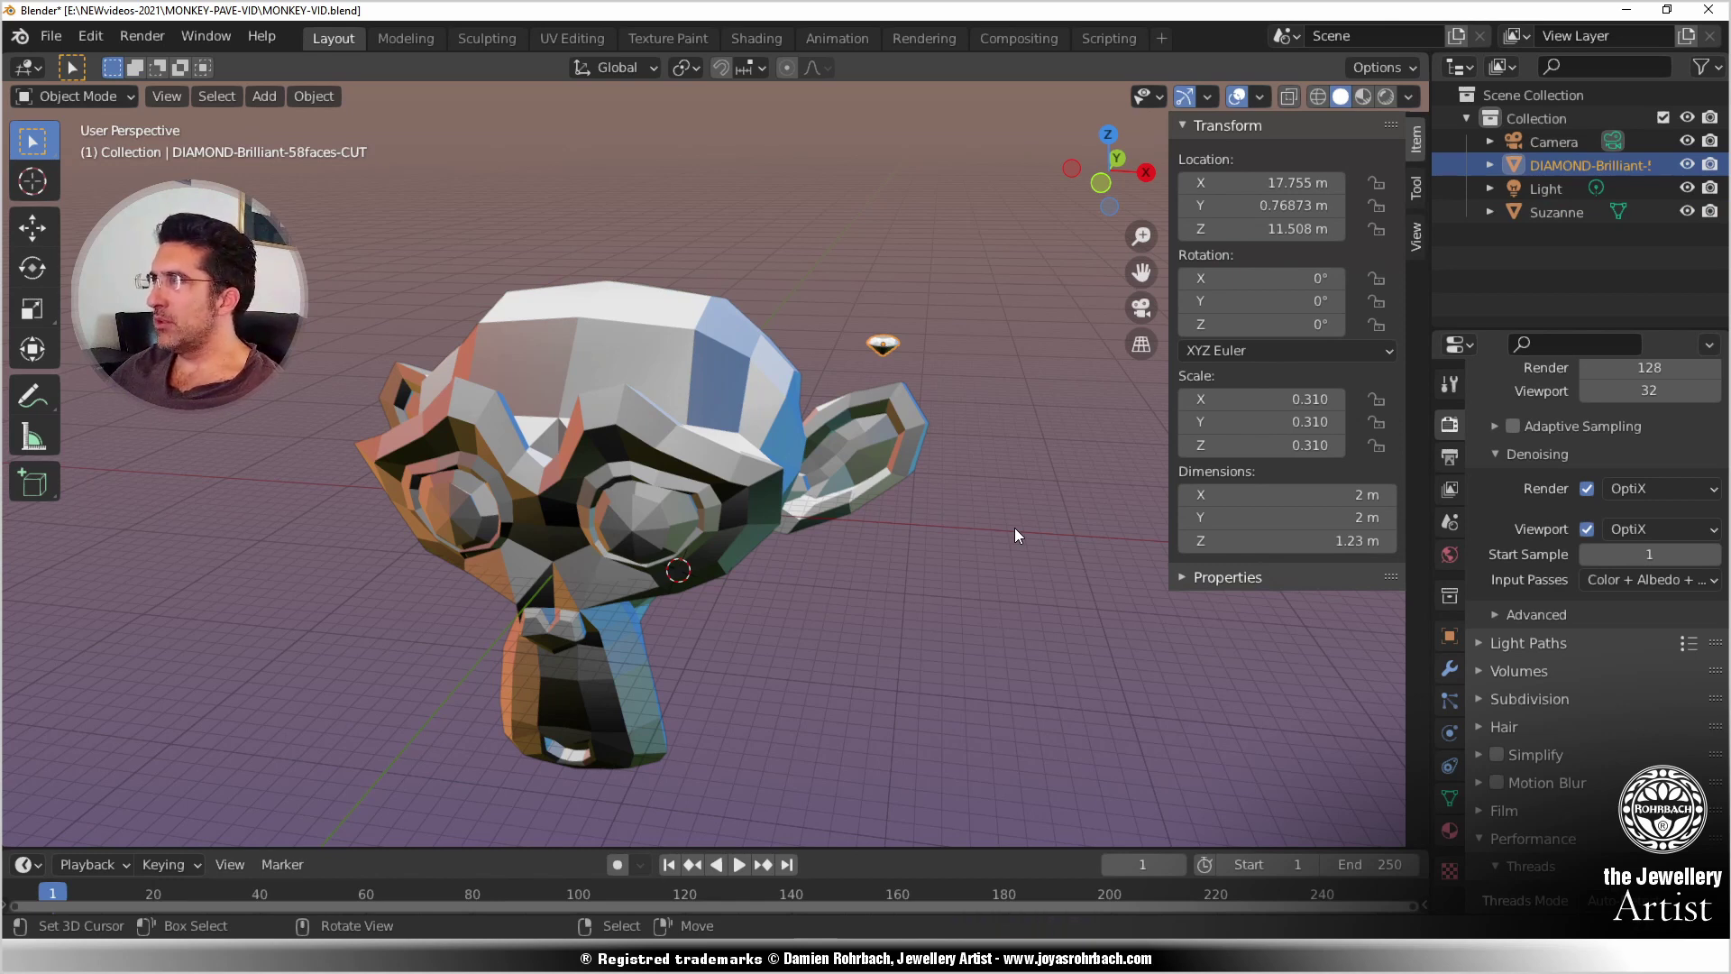
pyautogui.hotkey('ctrl', 'a')
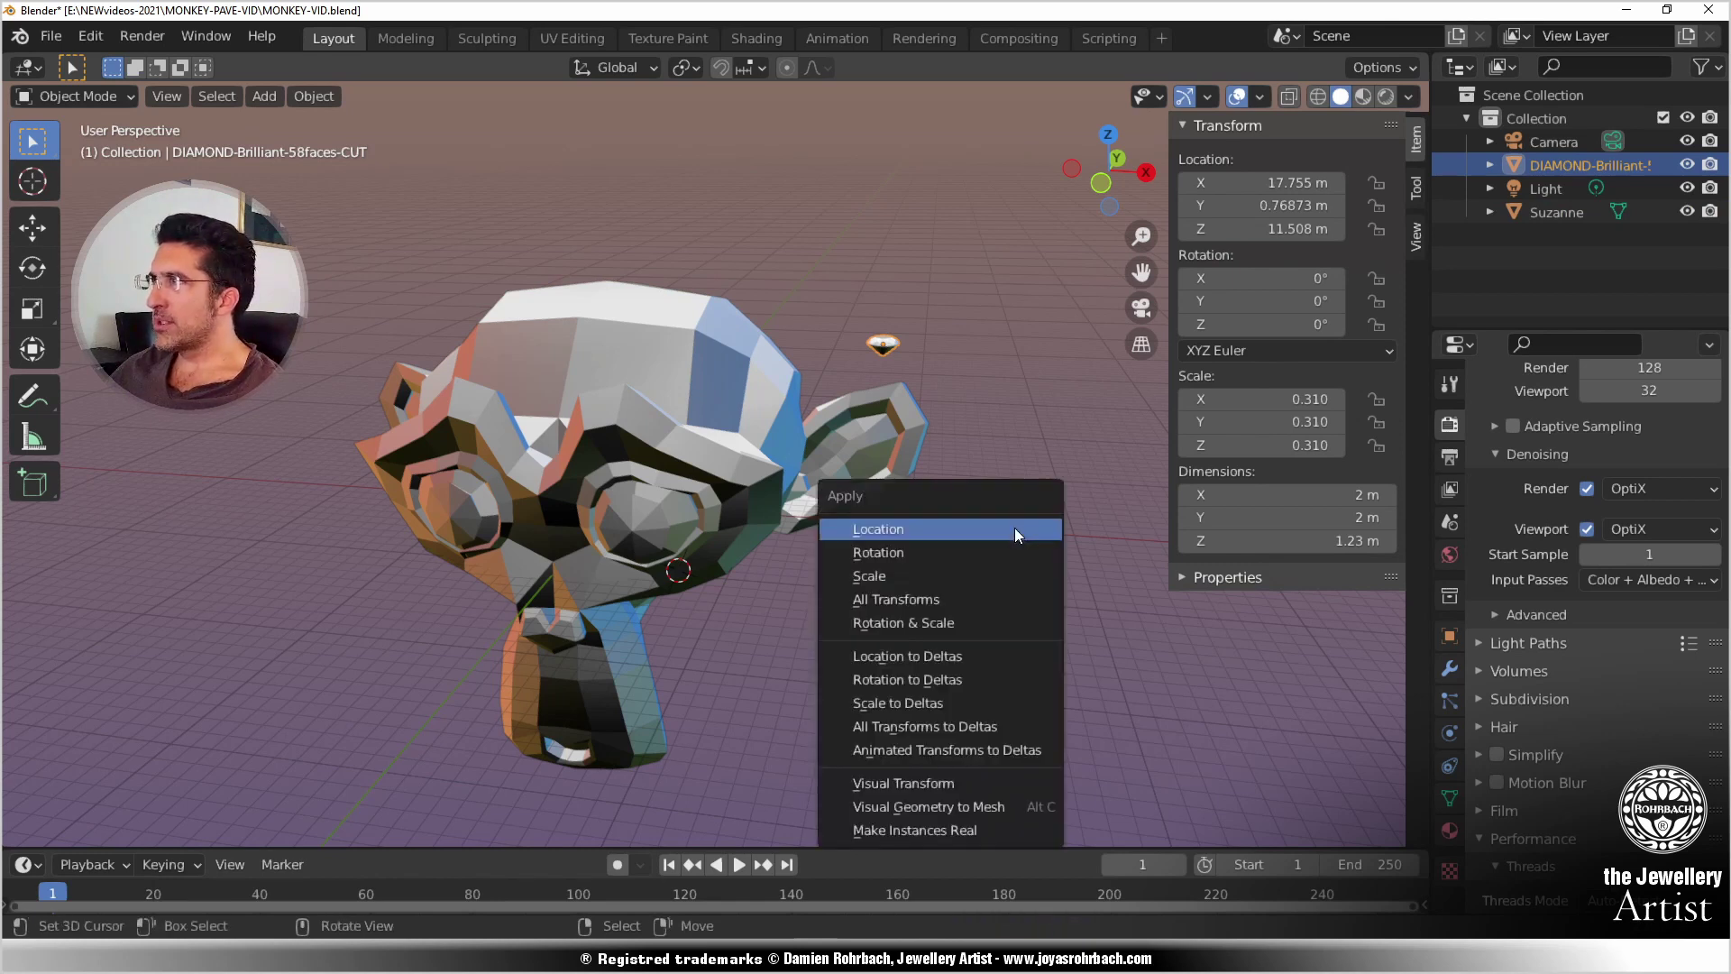
pyautogui.click(946, 570)
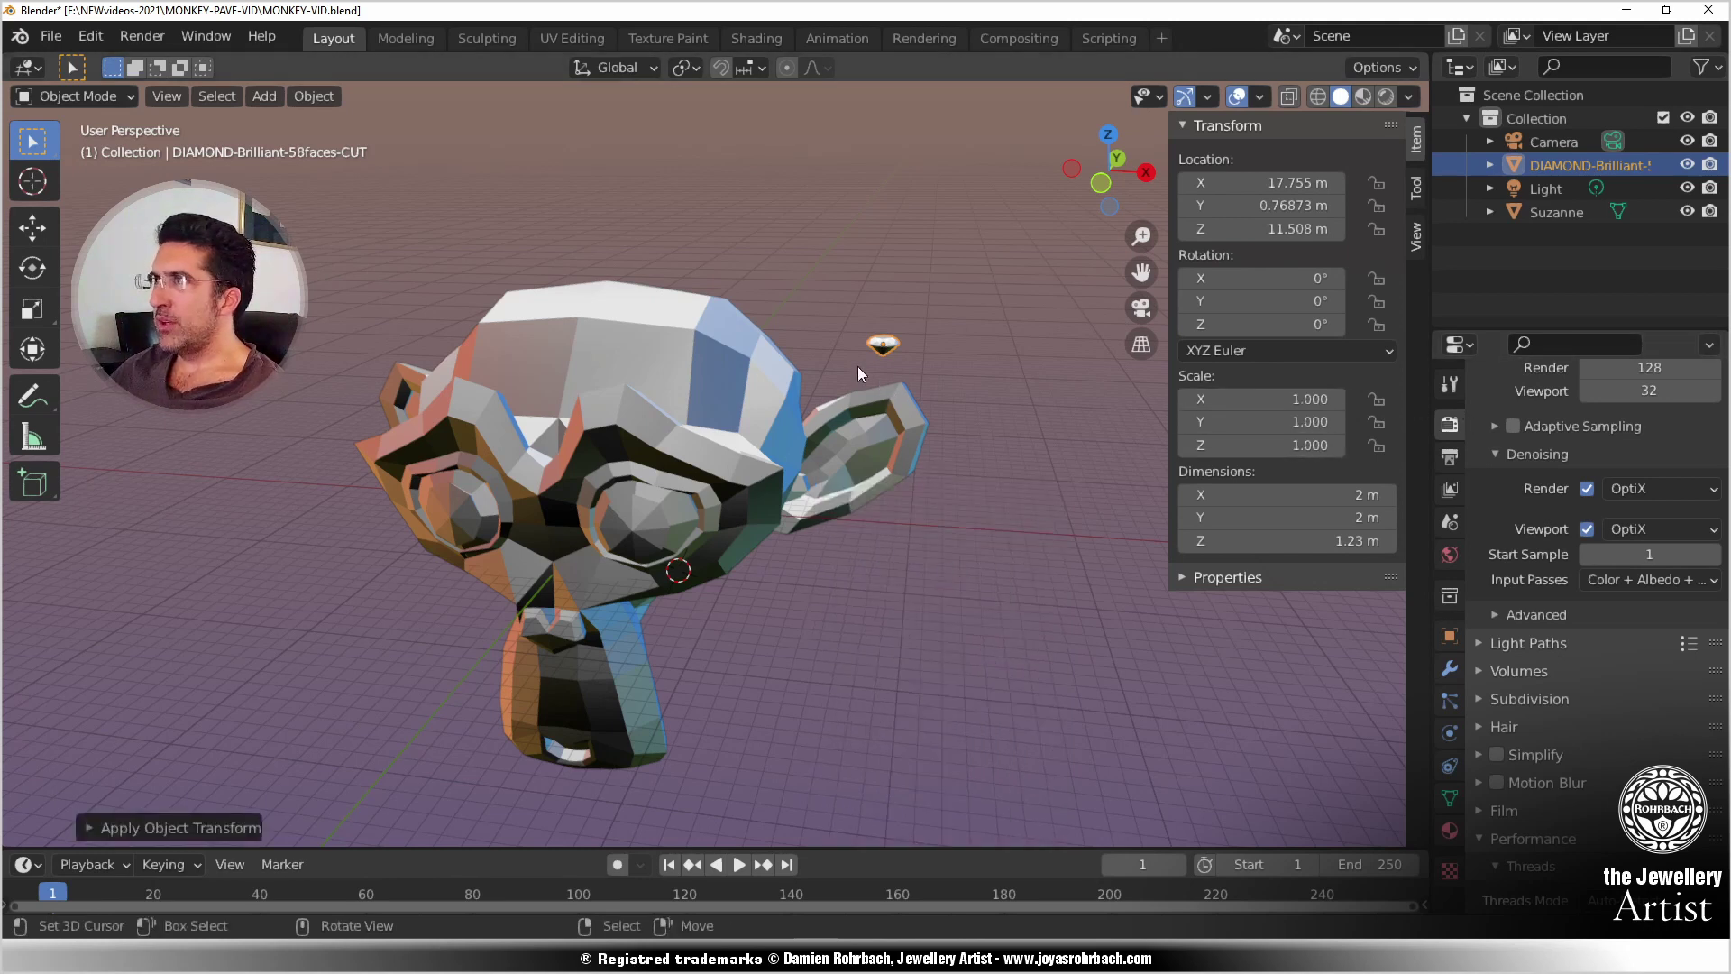
# Step: Apply the monkey head's scale and save the file
pyautogui.moveTo(783, 433); pyautogui.dragTo(745, 431, button='middle')
pyautogui.click(727, 350)
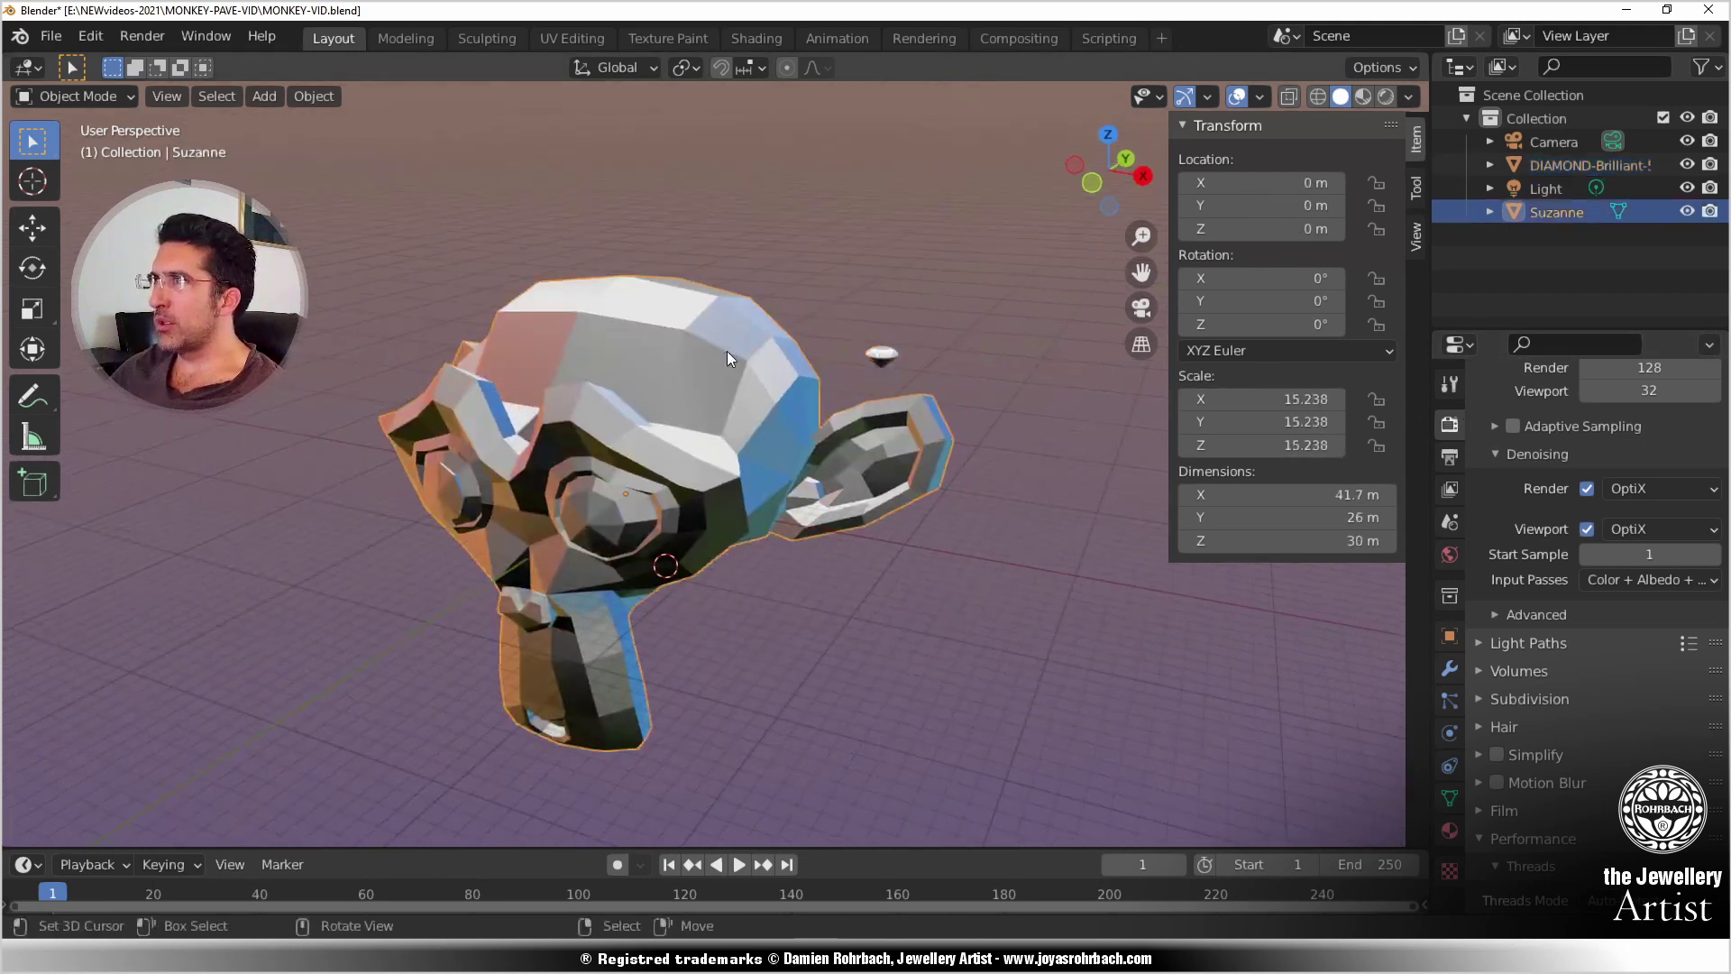
pyautogui.hotkey('ctrl', 'a')
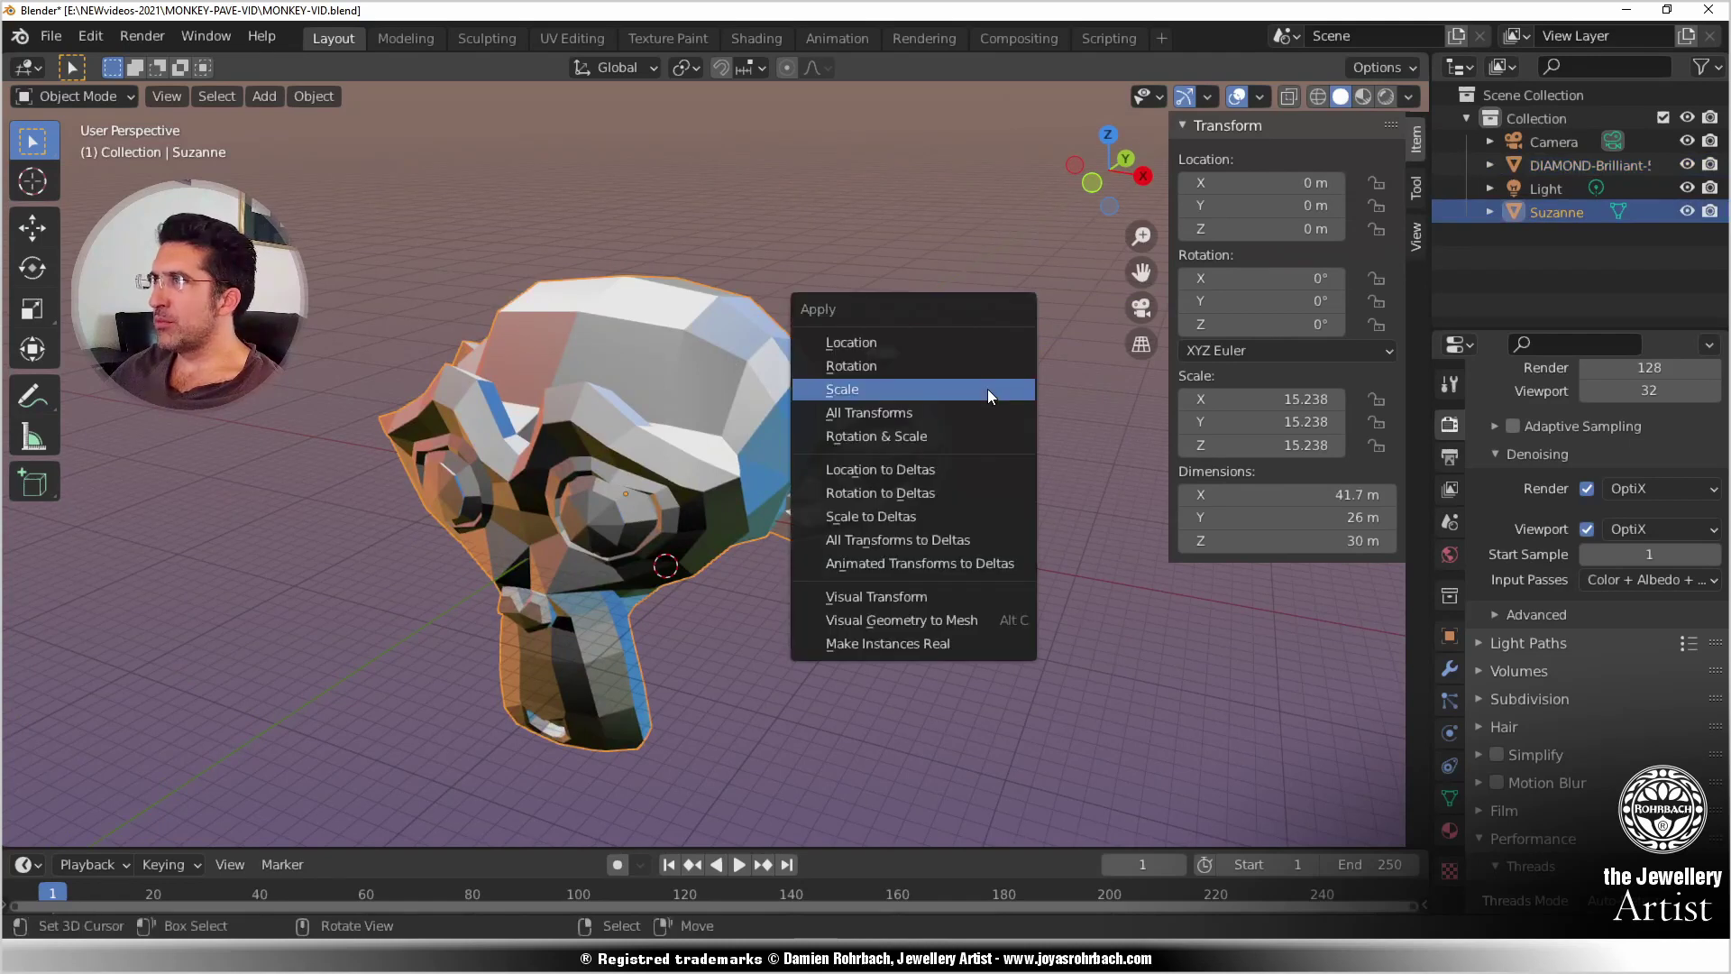
pyautogui.click(987, 388)
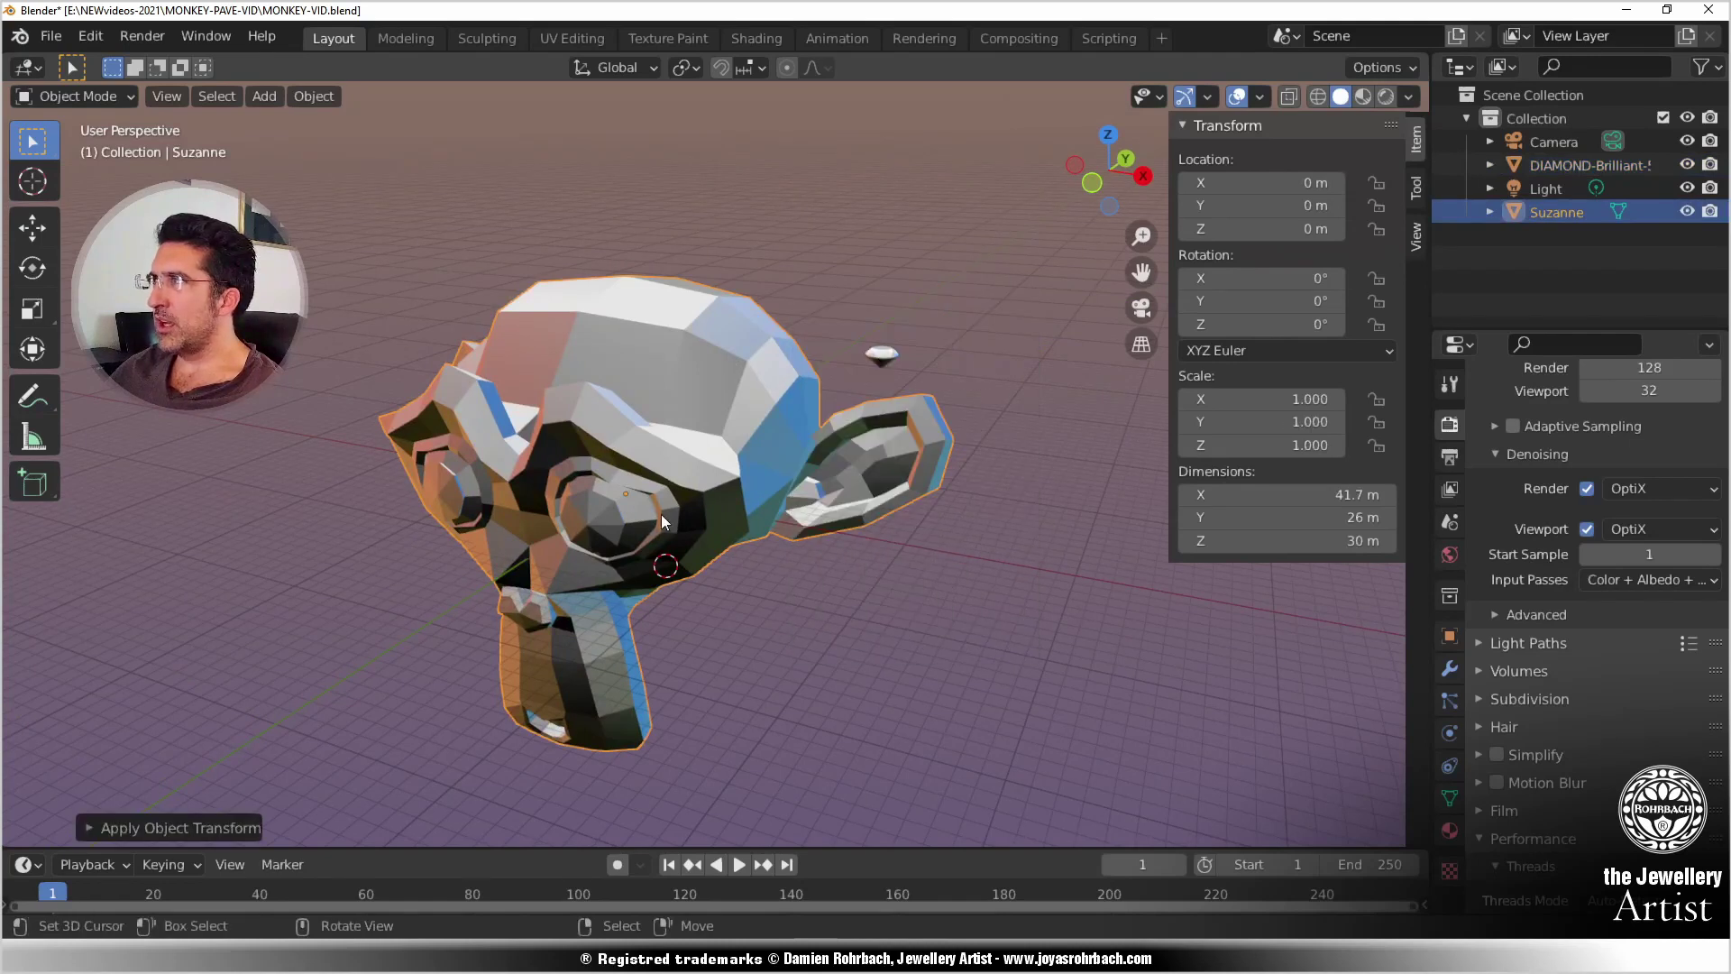
pyautogui.moveTo(702, 468); pyautogui.dragTo(756, 455, button='middle')
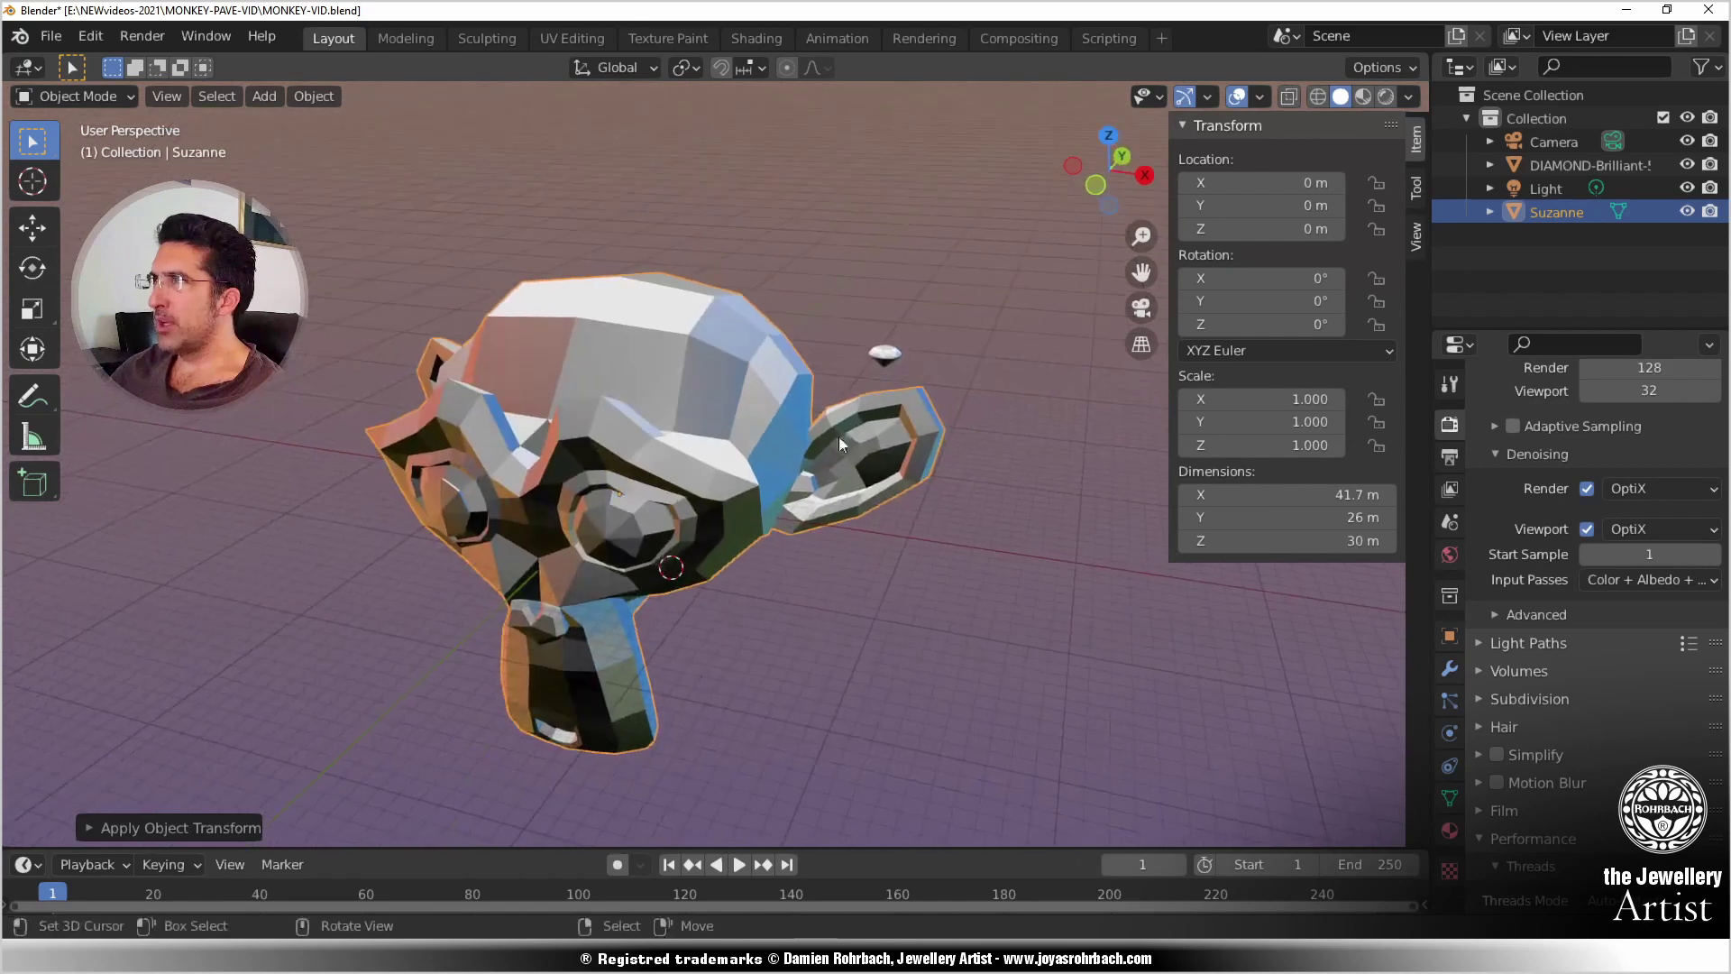
pyautogui.hotkey('ctrl', 's')
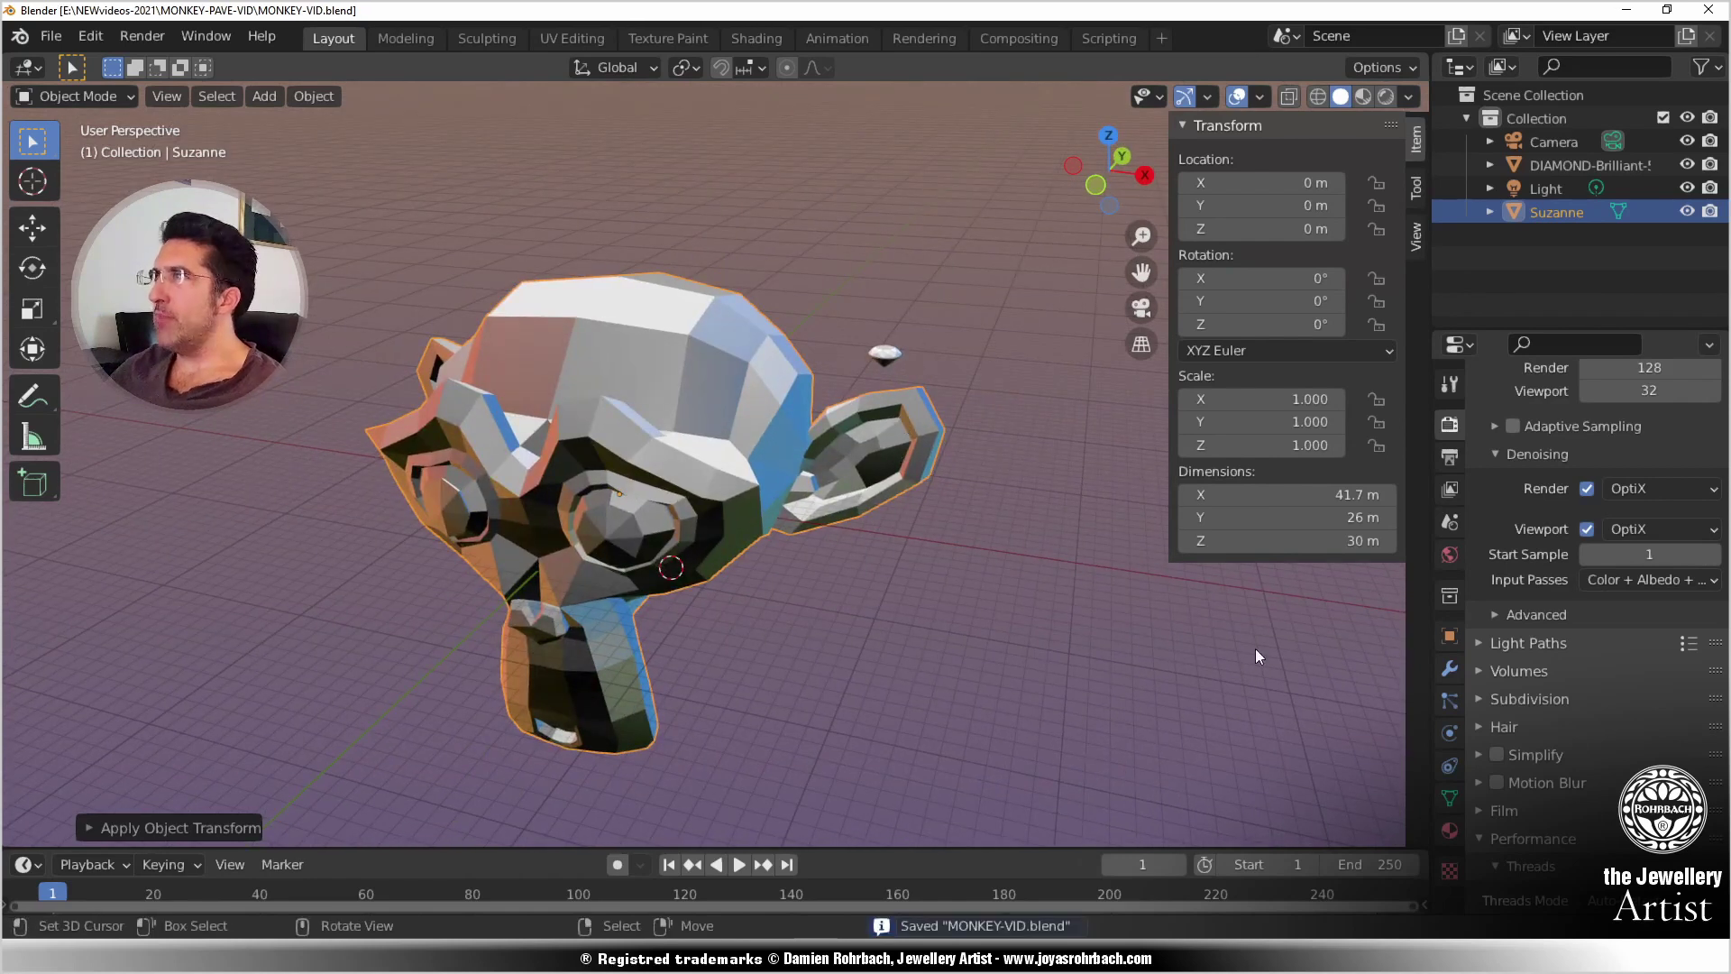
# Step: Add a Subdivision Surface modifier with viewport level 2 to the monkey head and apply it
pyautogui.click(1449, 668)
pyautogui.click(1568, 421)
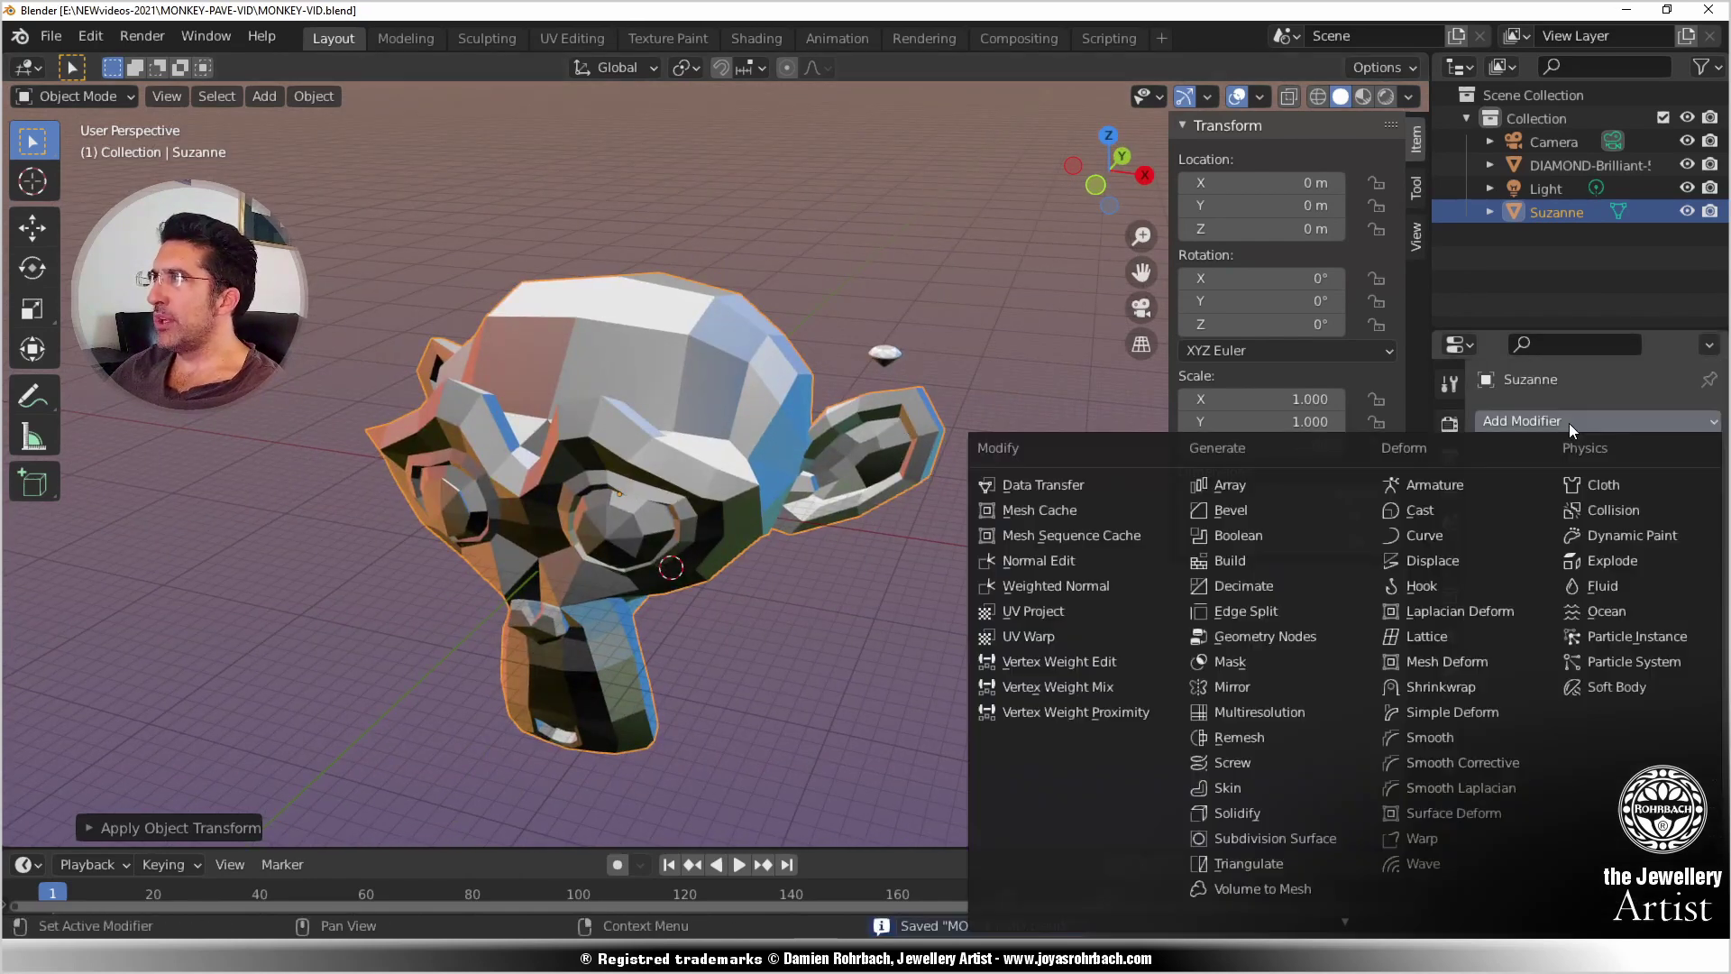
pyautogui.click(1302, 840)
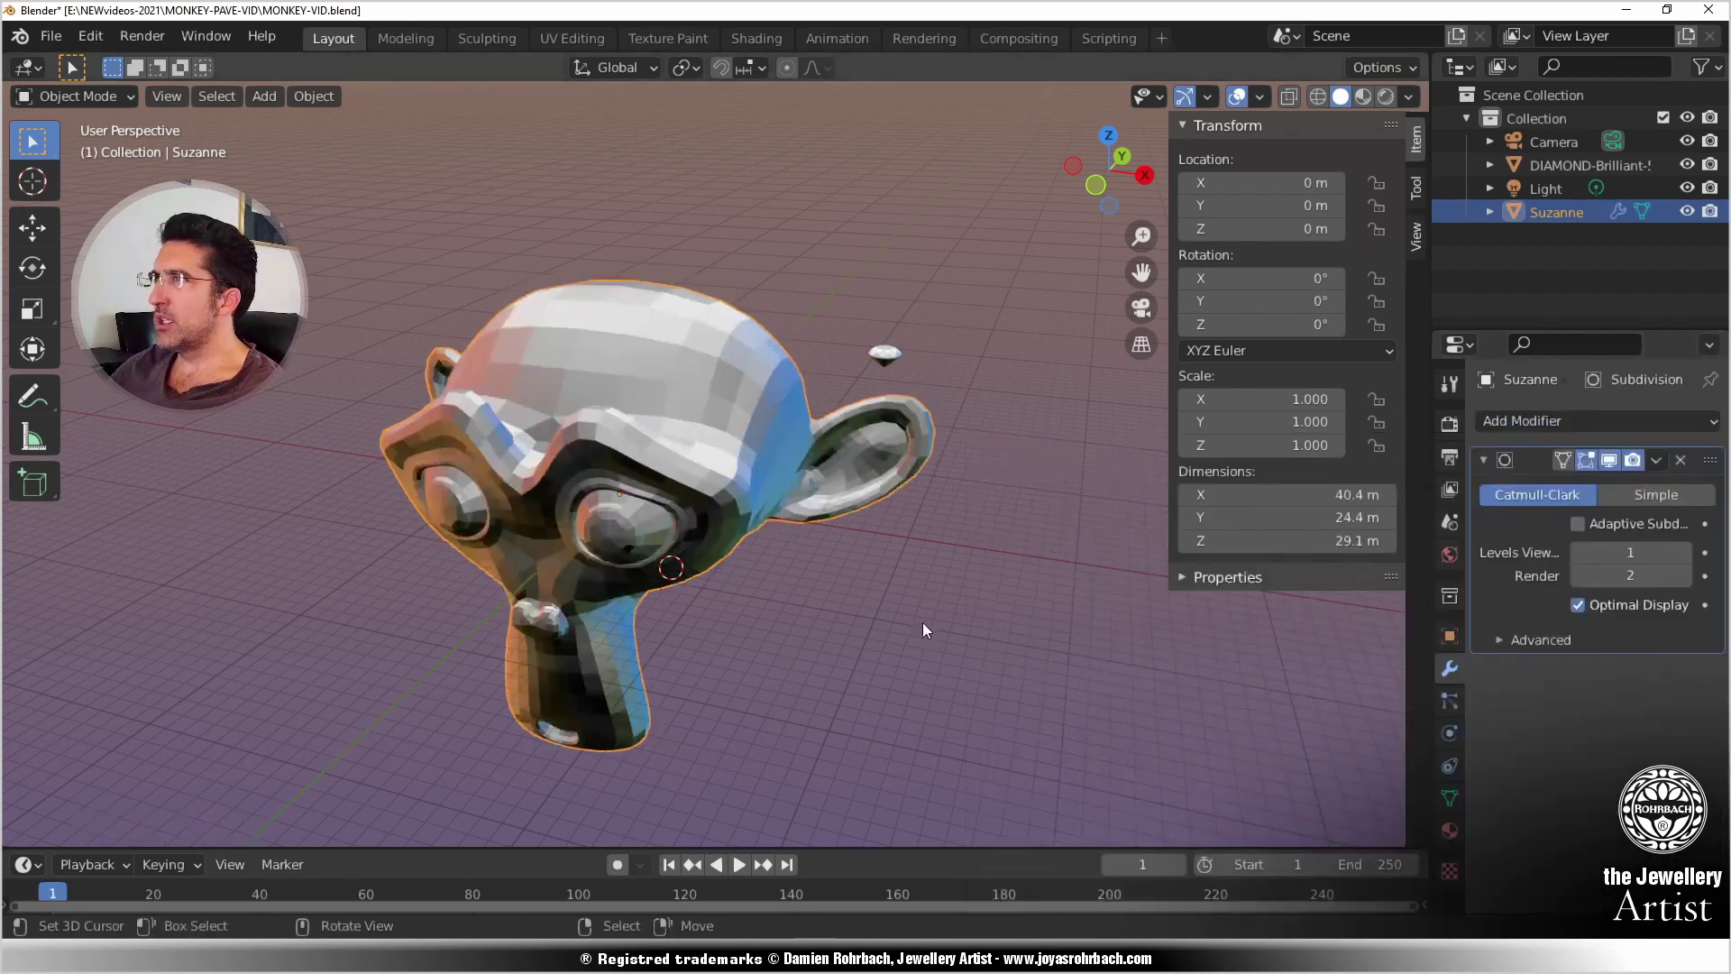
pyautogui.click(1685, 552)
pyautogui.moveTo(729, 679); pyautogui.dragTo(585, 609, button='middle')
pyautogui.moveTo(589, 366); pyautogui.dragTo(735, 392, button='middle')
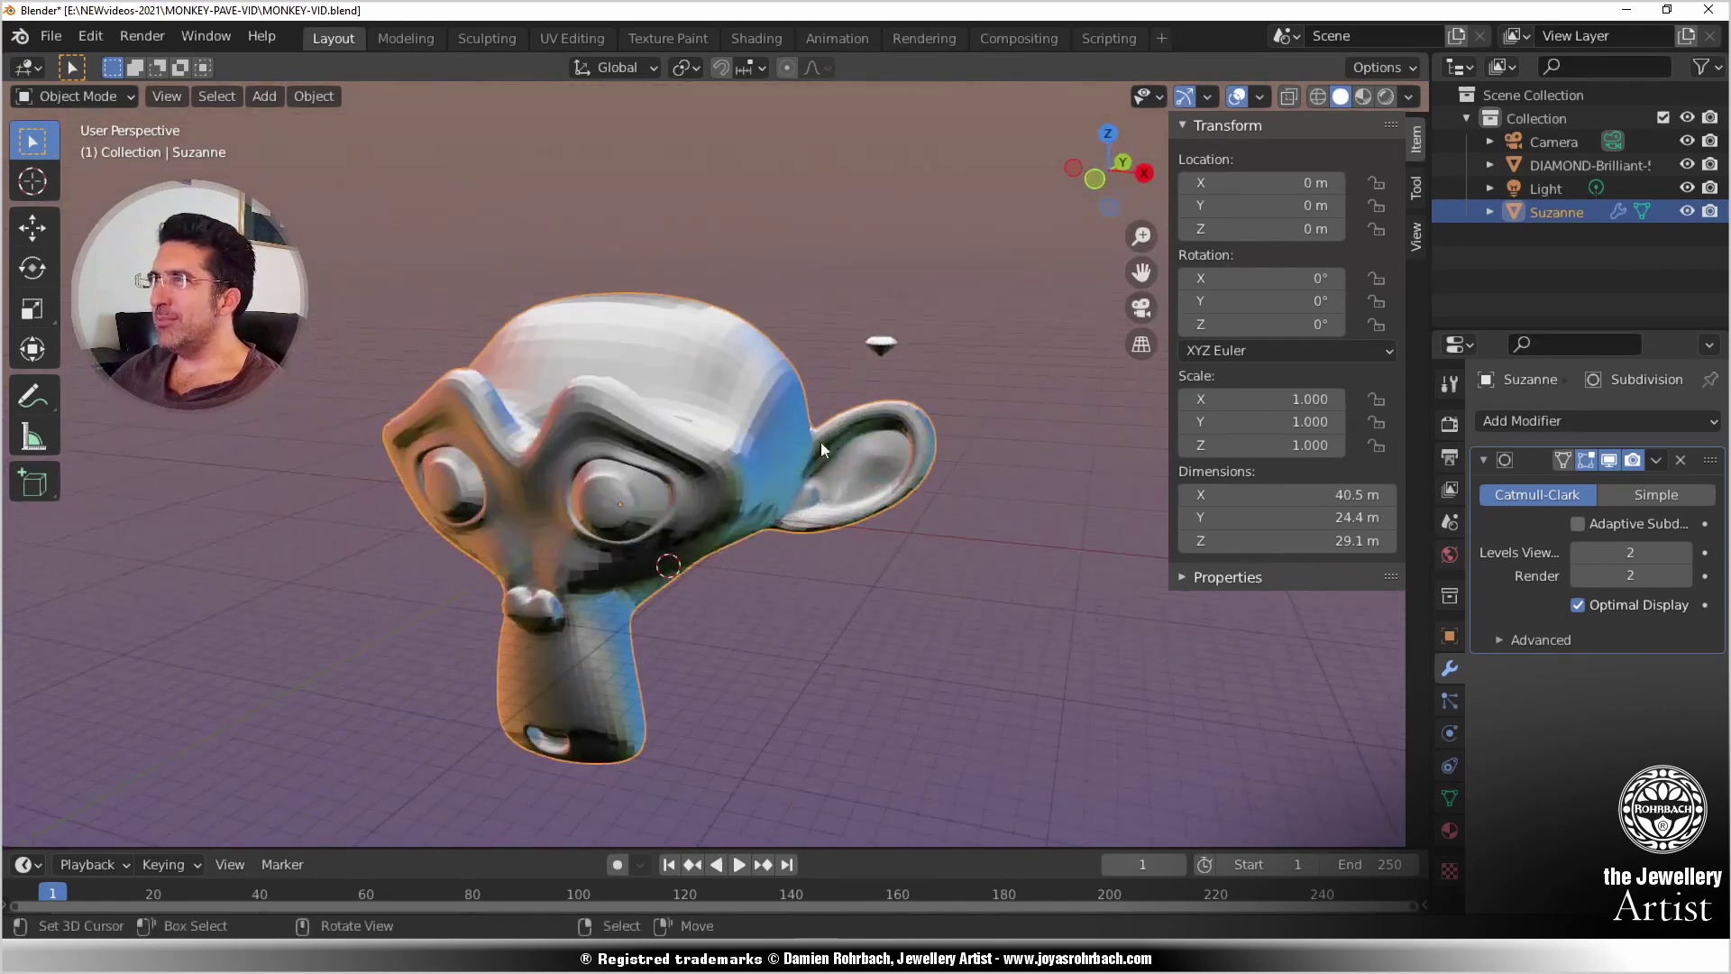
pyautogui.click(1656, 462)
pyautogui.click(1595, 478)
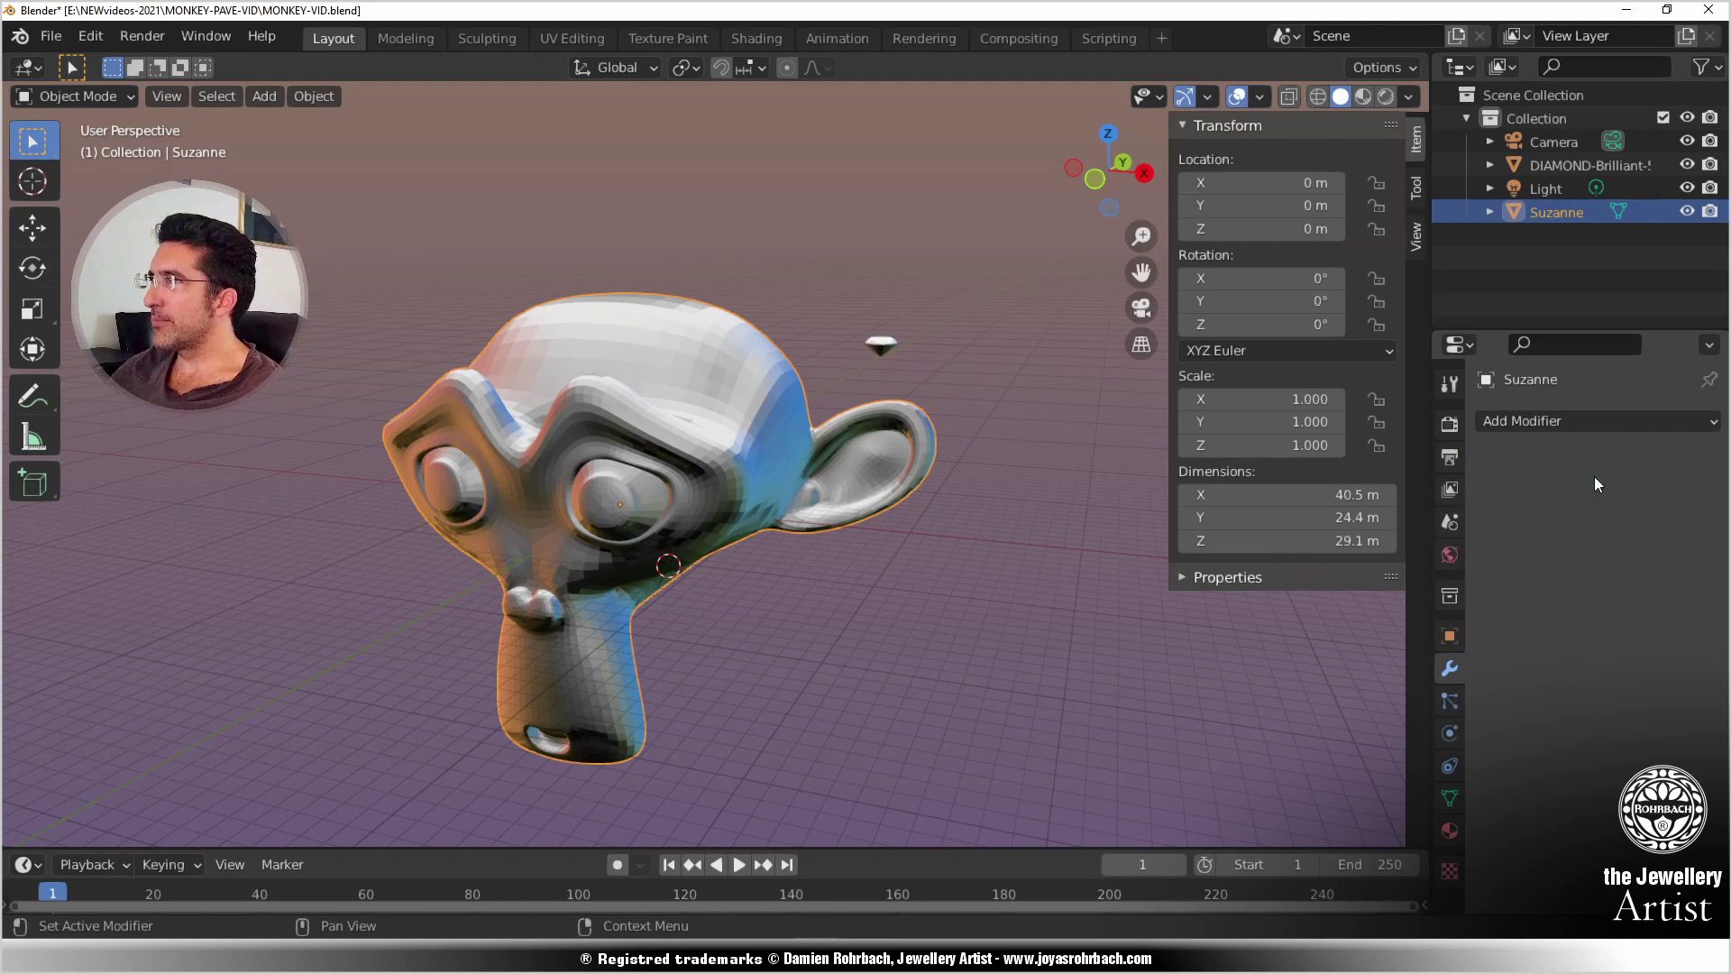
# Step: Shade the monkey head smooth and save the file
pyautogui.click(313, 98)
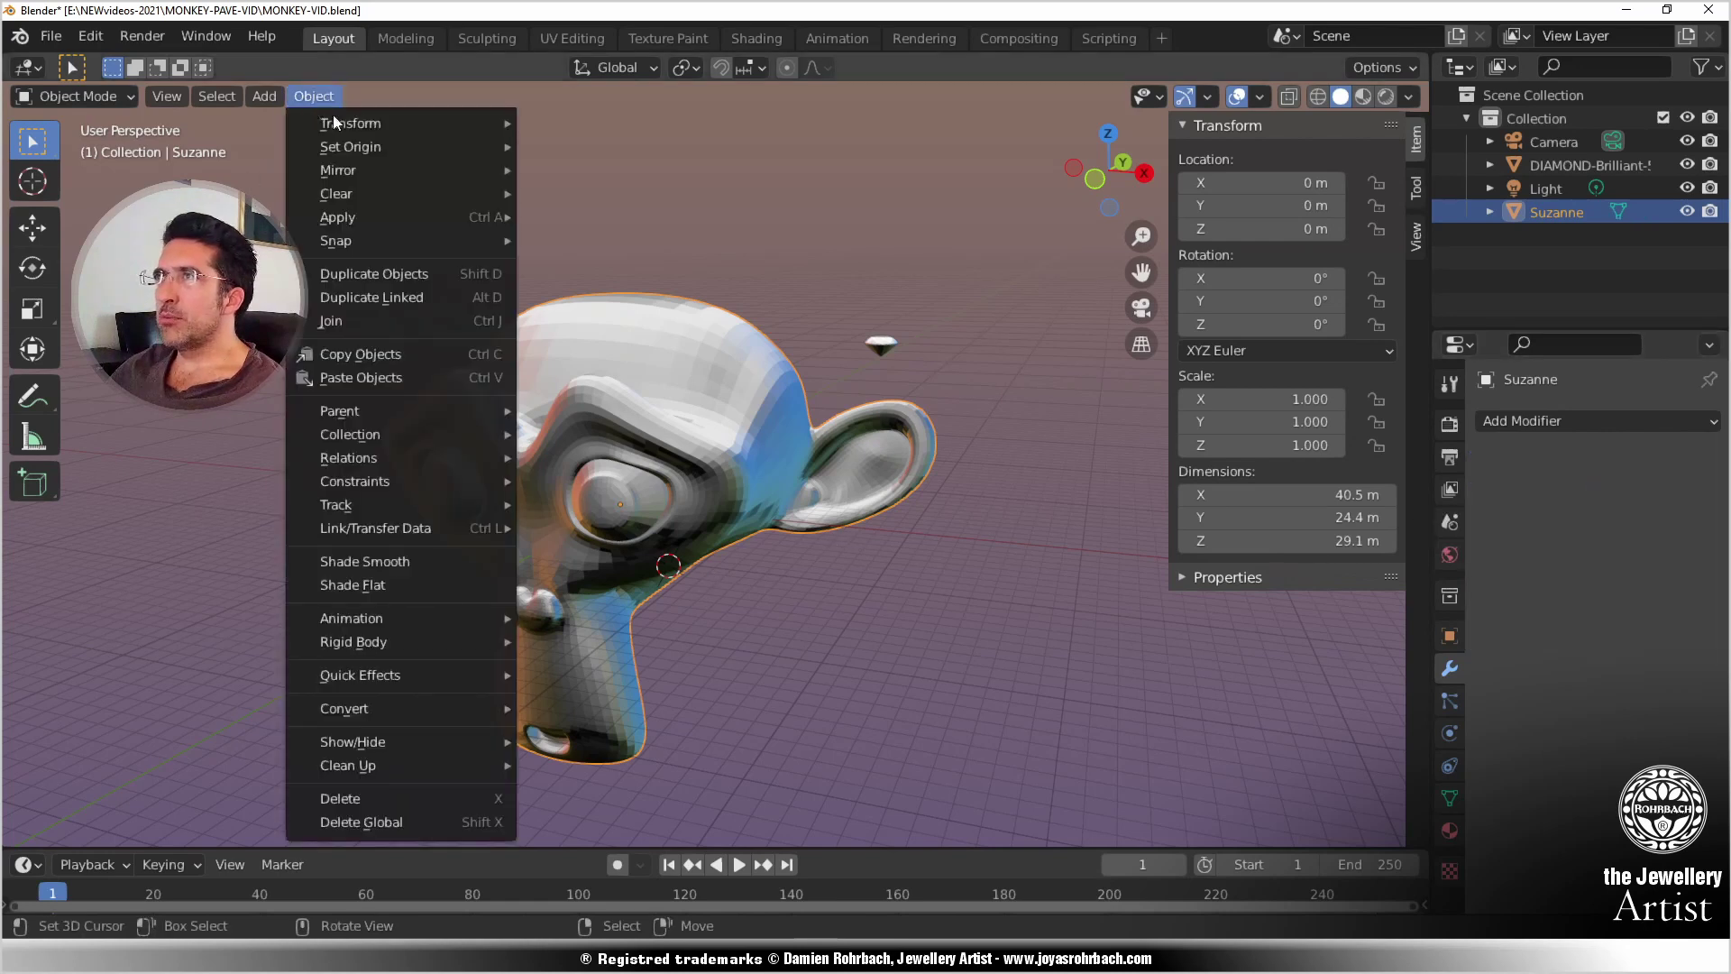
pyautogui.click(413, 566)
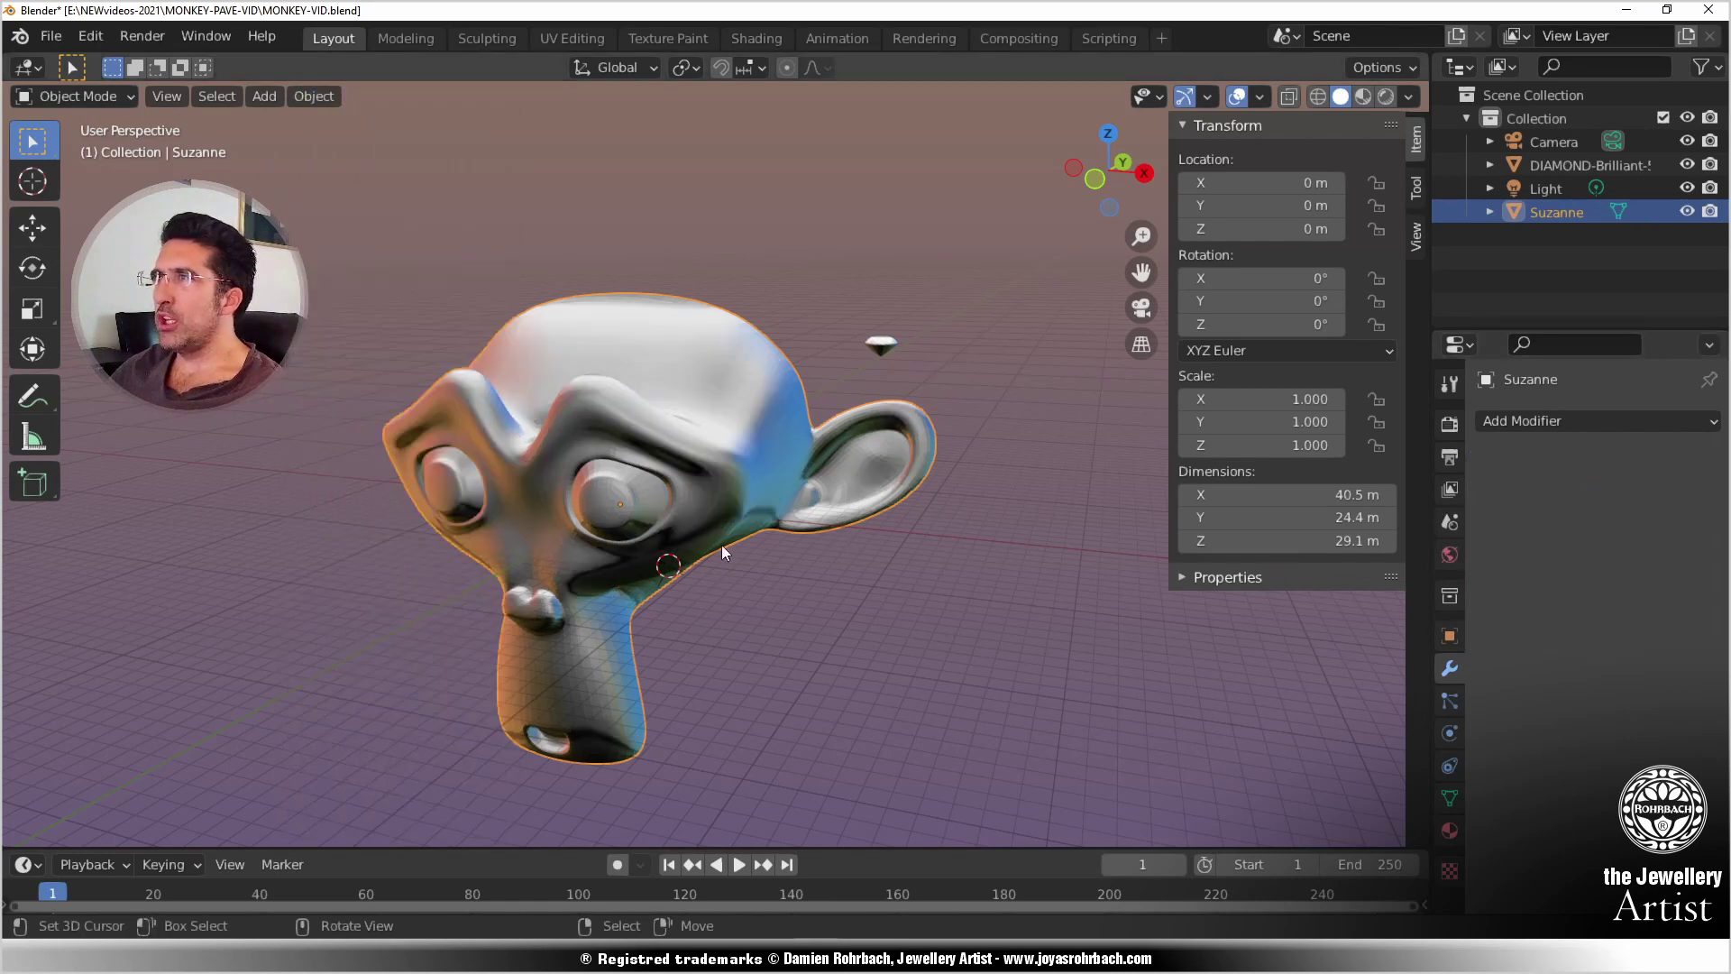
pyautogui.hotkey('ctrl', 's')
# Step: Rename the Suzanne object as MONKEY and save the file
pyautogui.doubleClick(1544, 213)
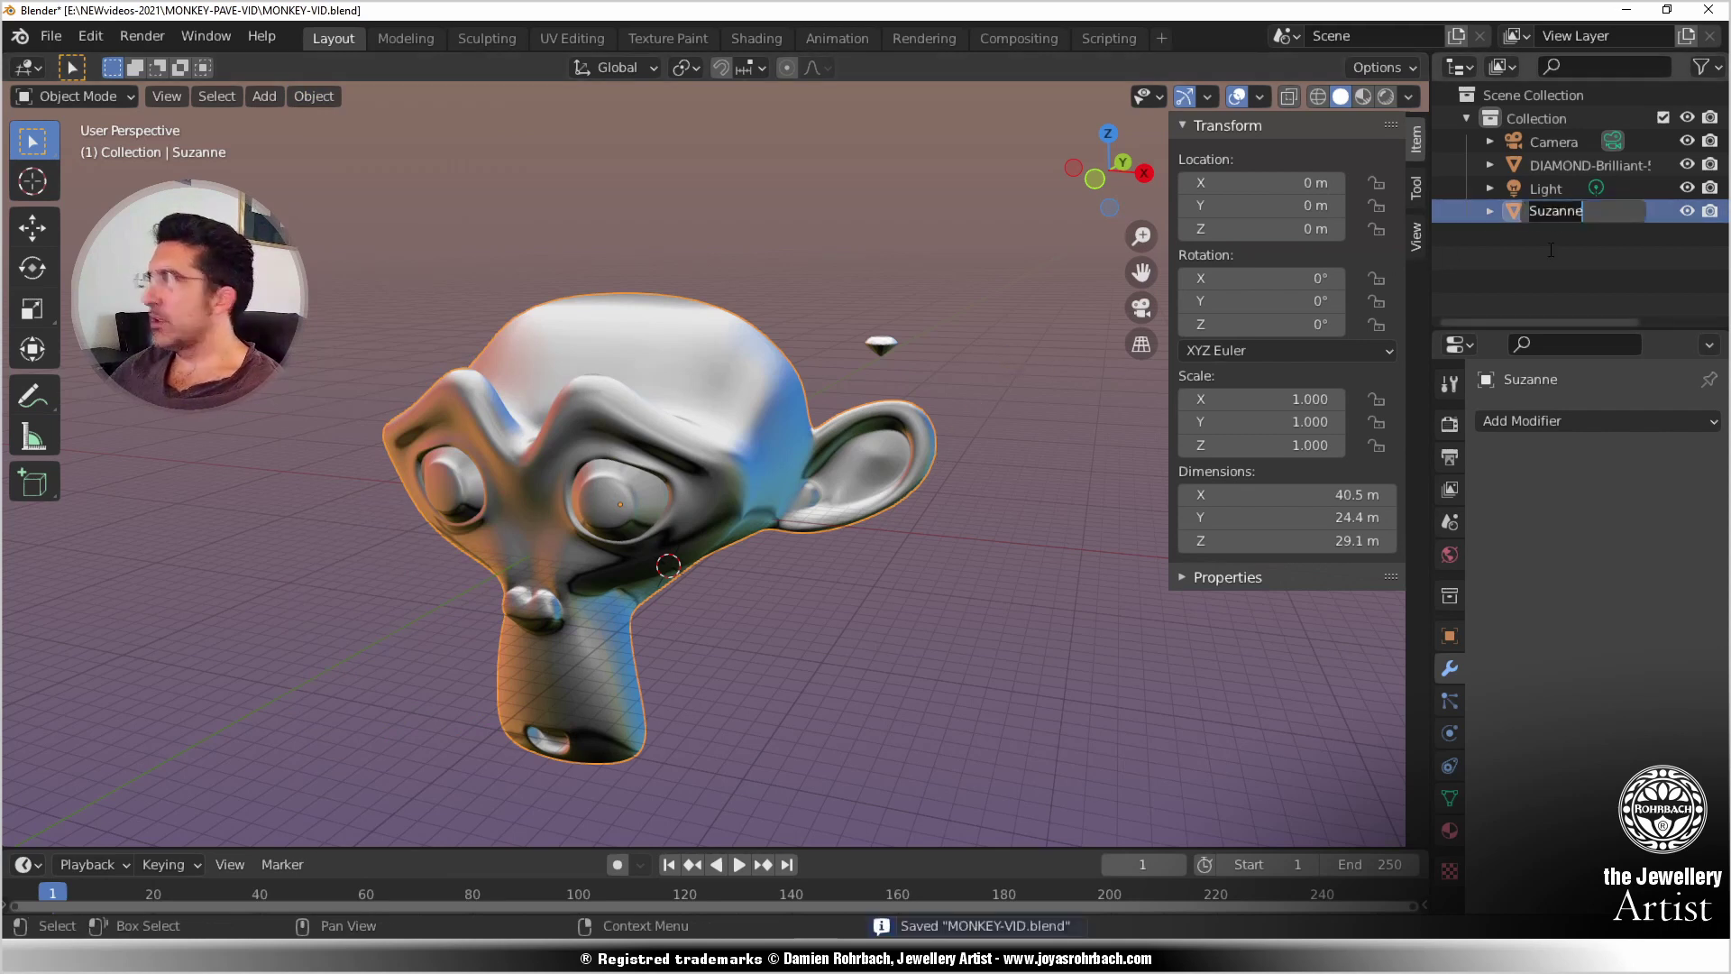
pyautogui.write('MONKEY')
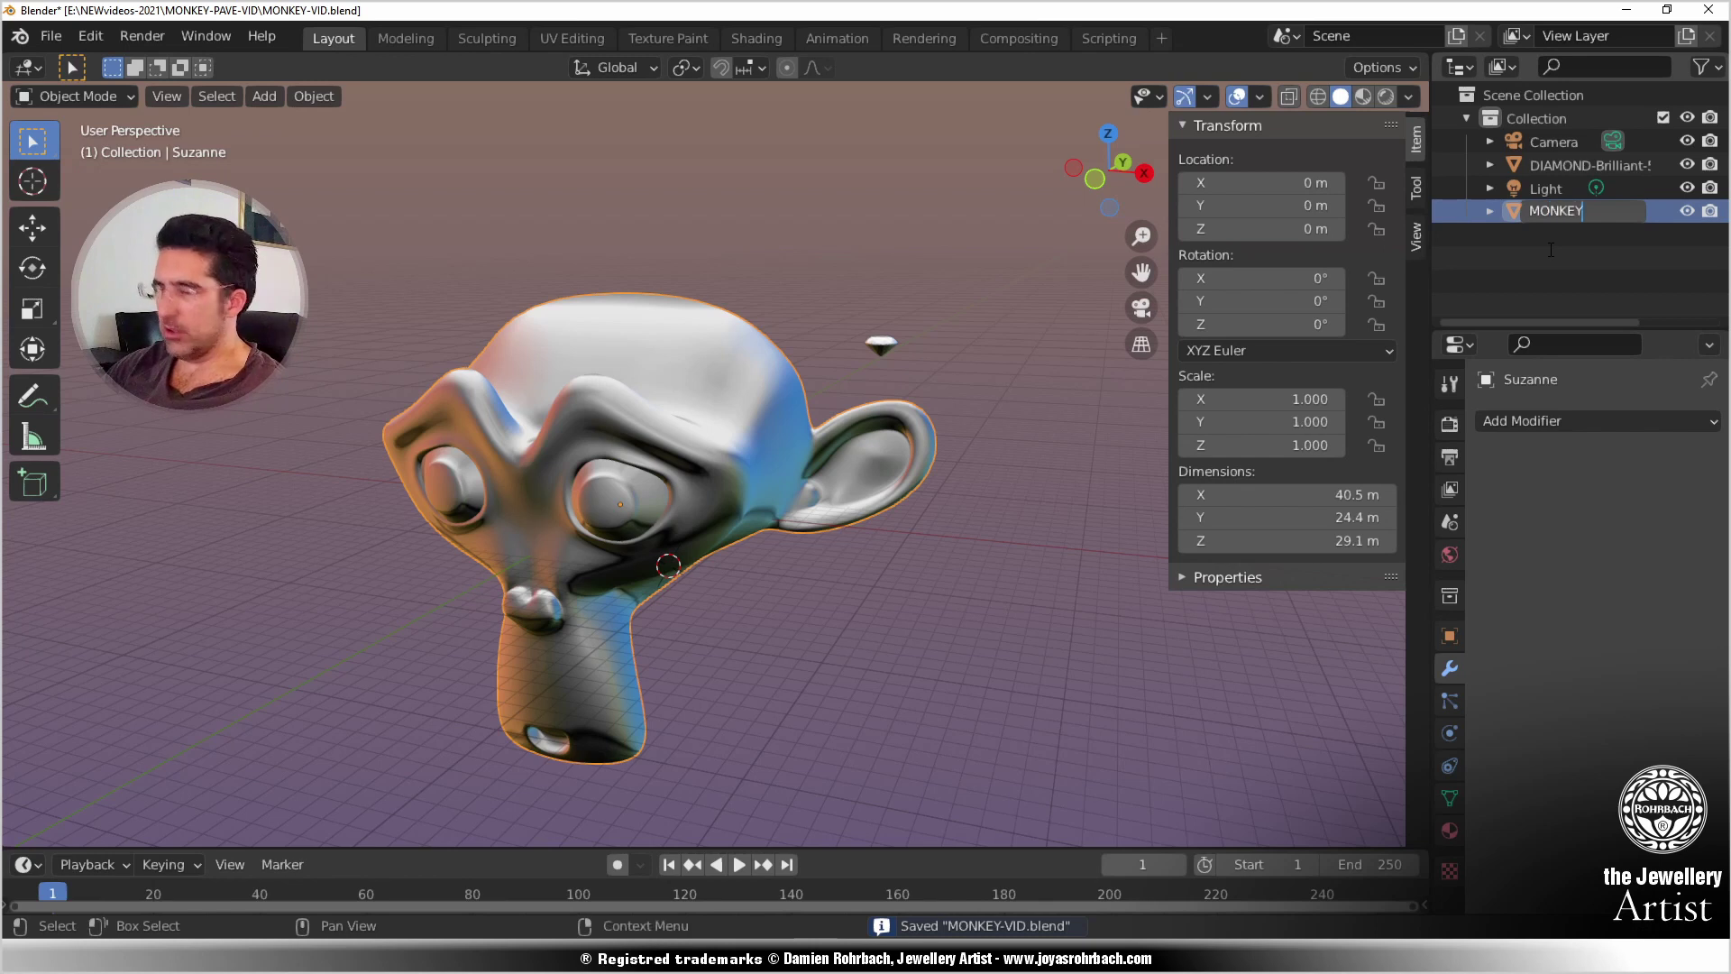
pyautogui.press('Return')
pyautogui.hotkey('ctrl', 's')
# Step: Place the 3D cursor just above the monkey's head and add a torus mesh there
pyautogui.moveTo(843, 374); pyautogui.dragTo(821, 415, button='middle')
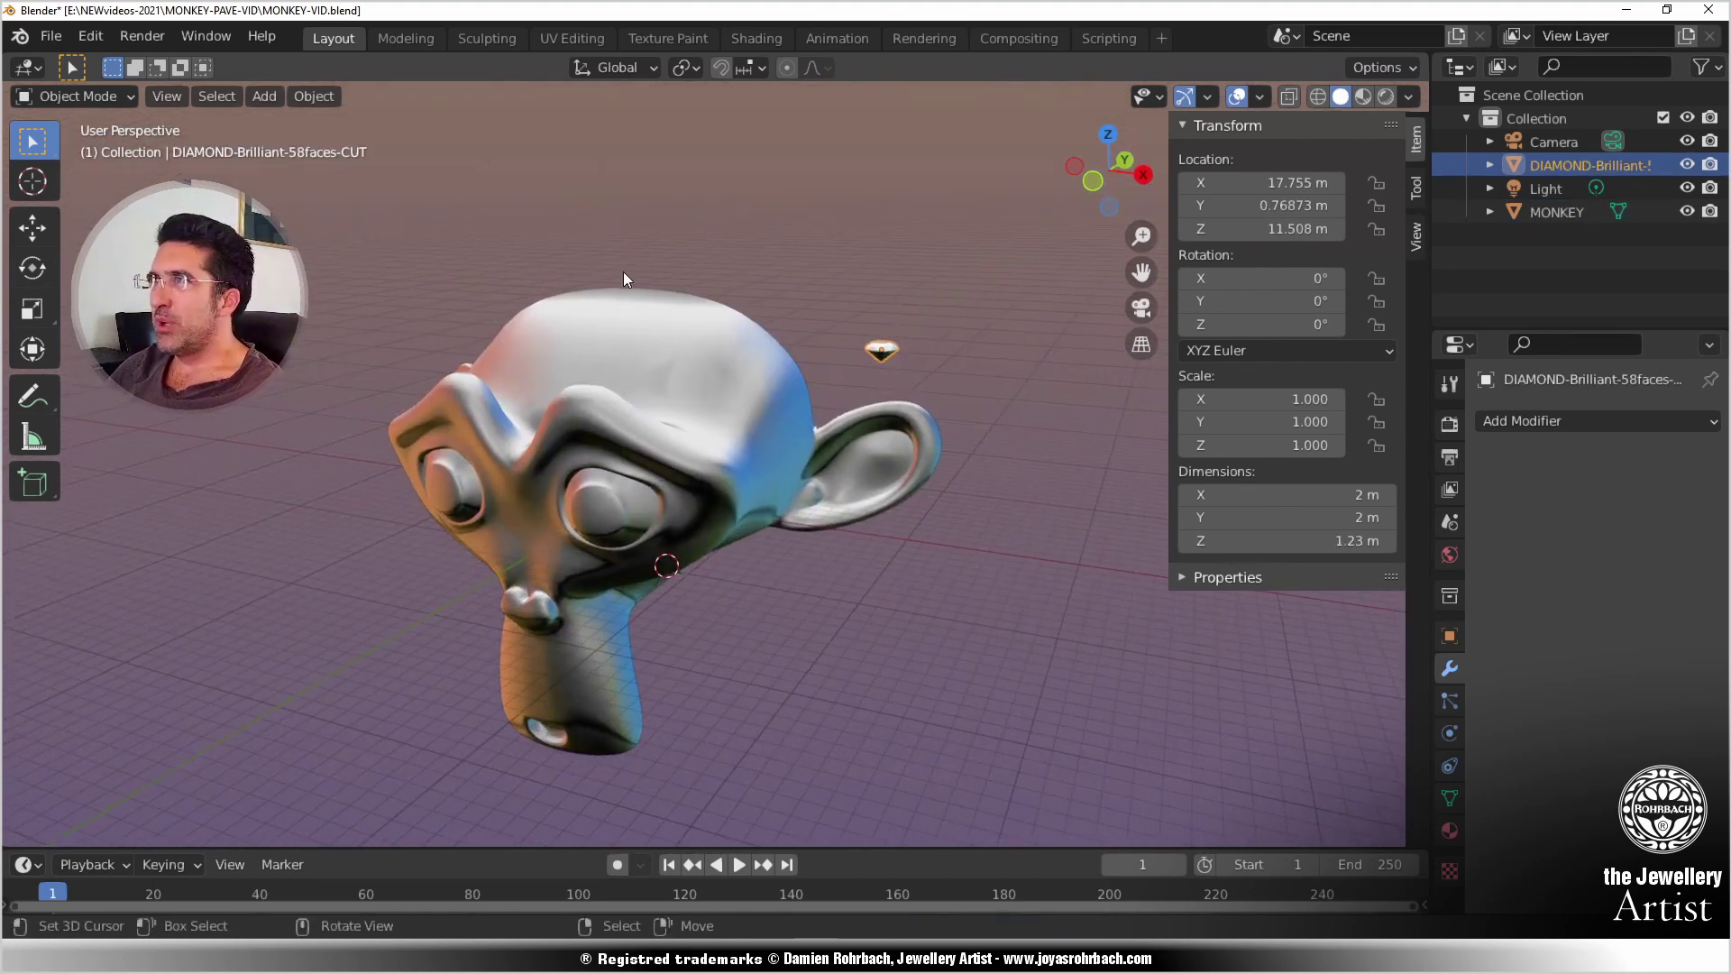
pyautogui.keyDown('shift'); pyautogui.rightClick(623, 271); pyautogui.keyUp('shift')
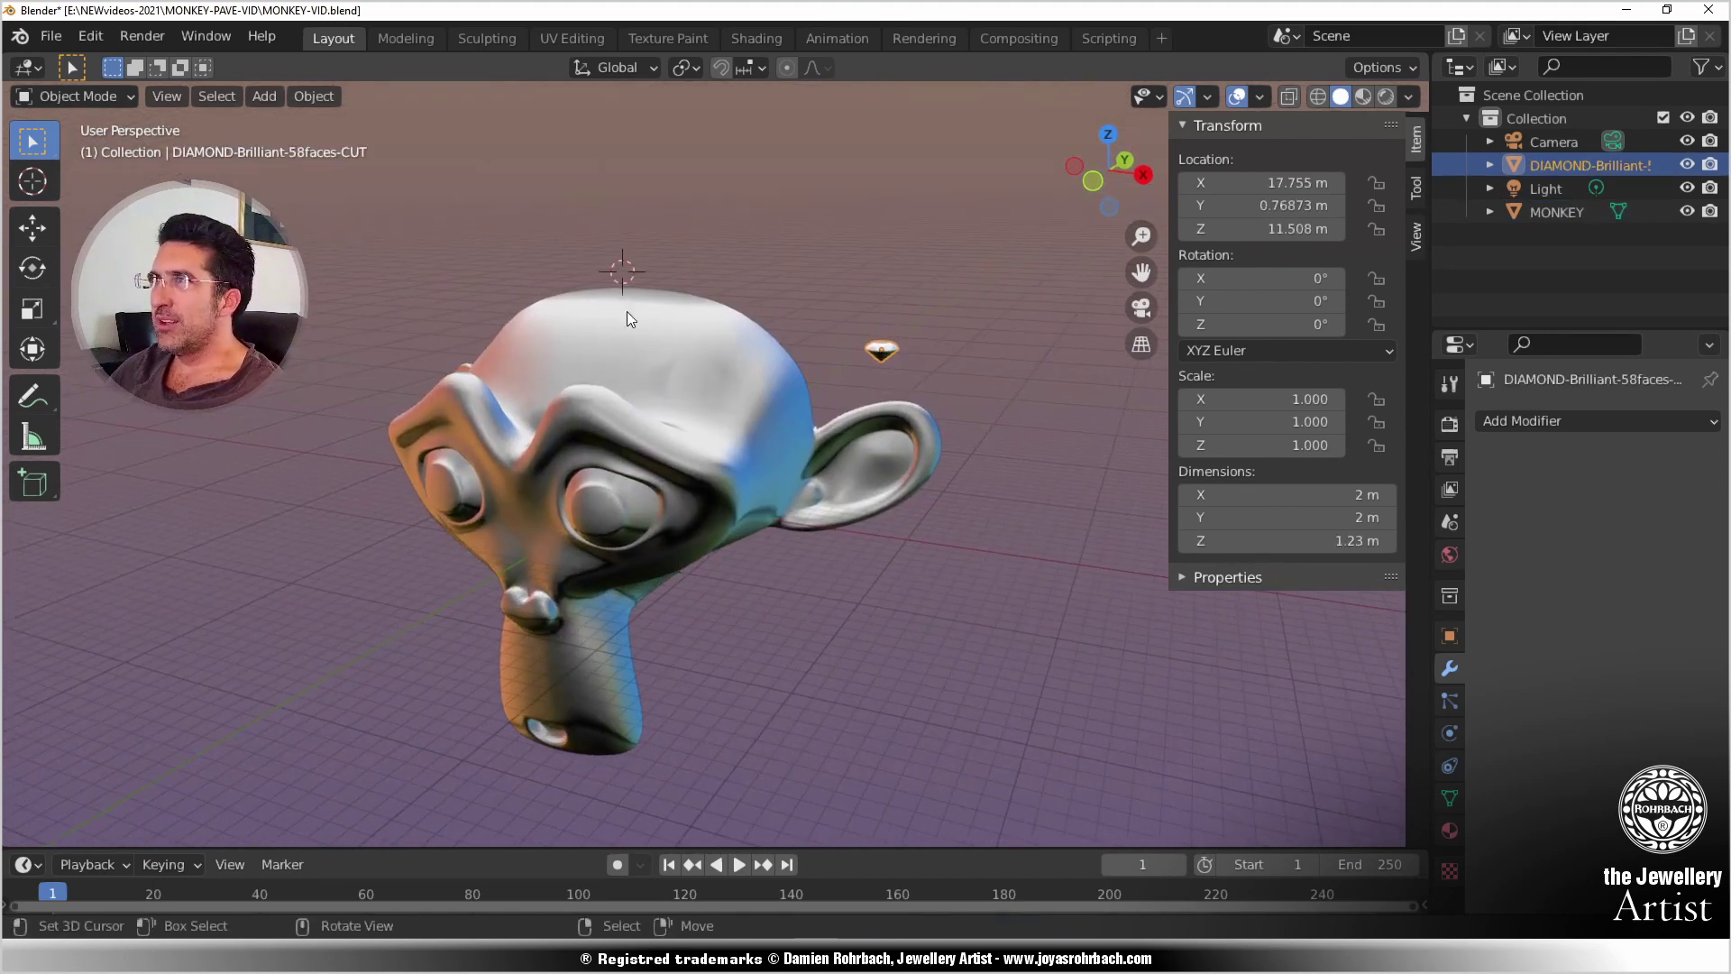
pyautogui.click(264, 96)
pyautogui.moveTo(306, 122)
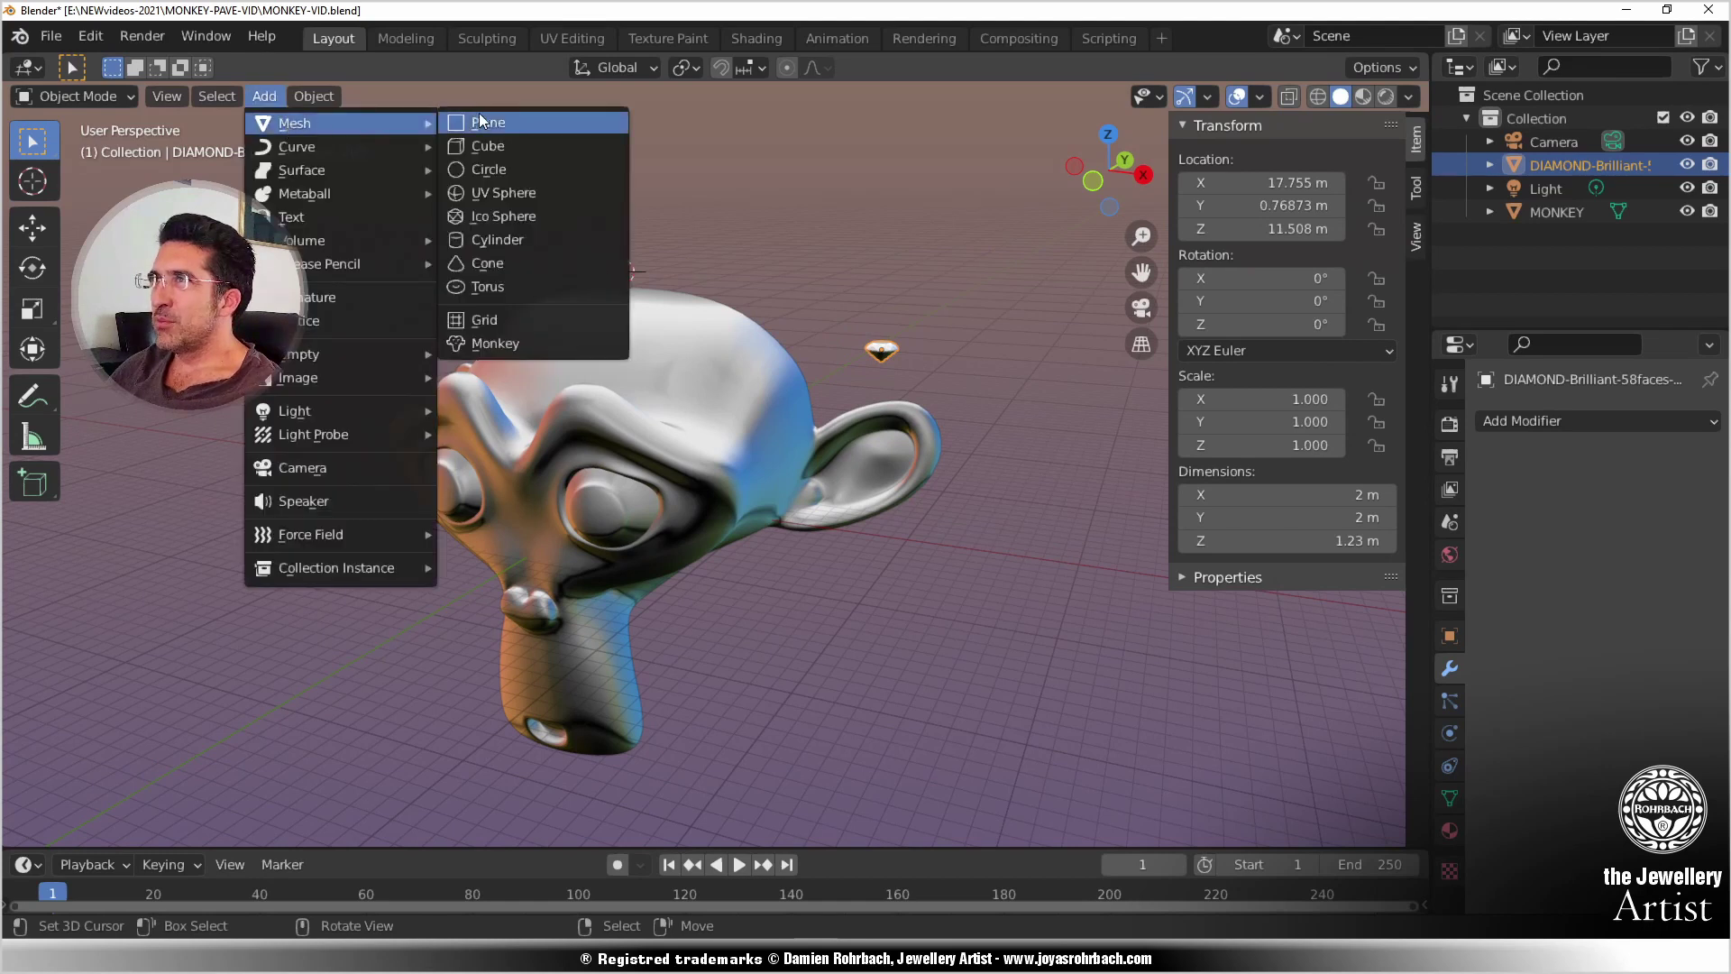
pyautogui.click(515, 283)
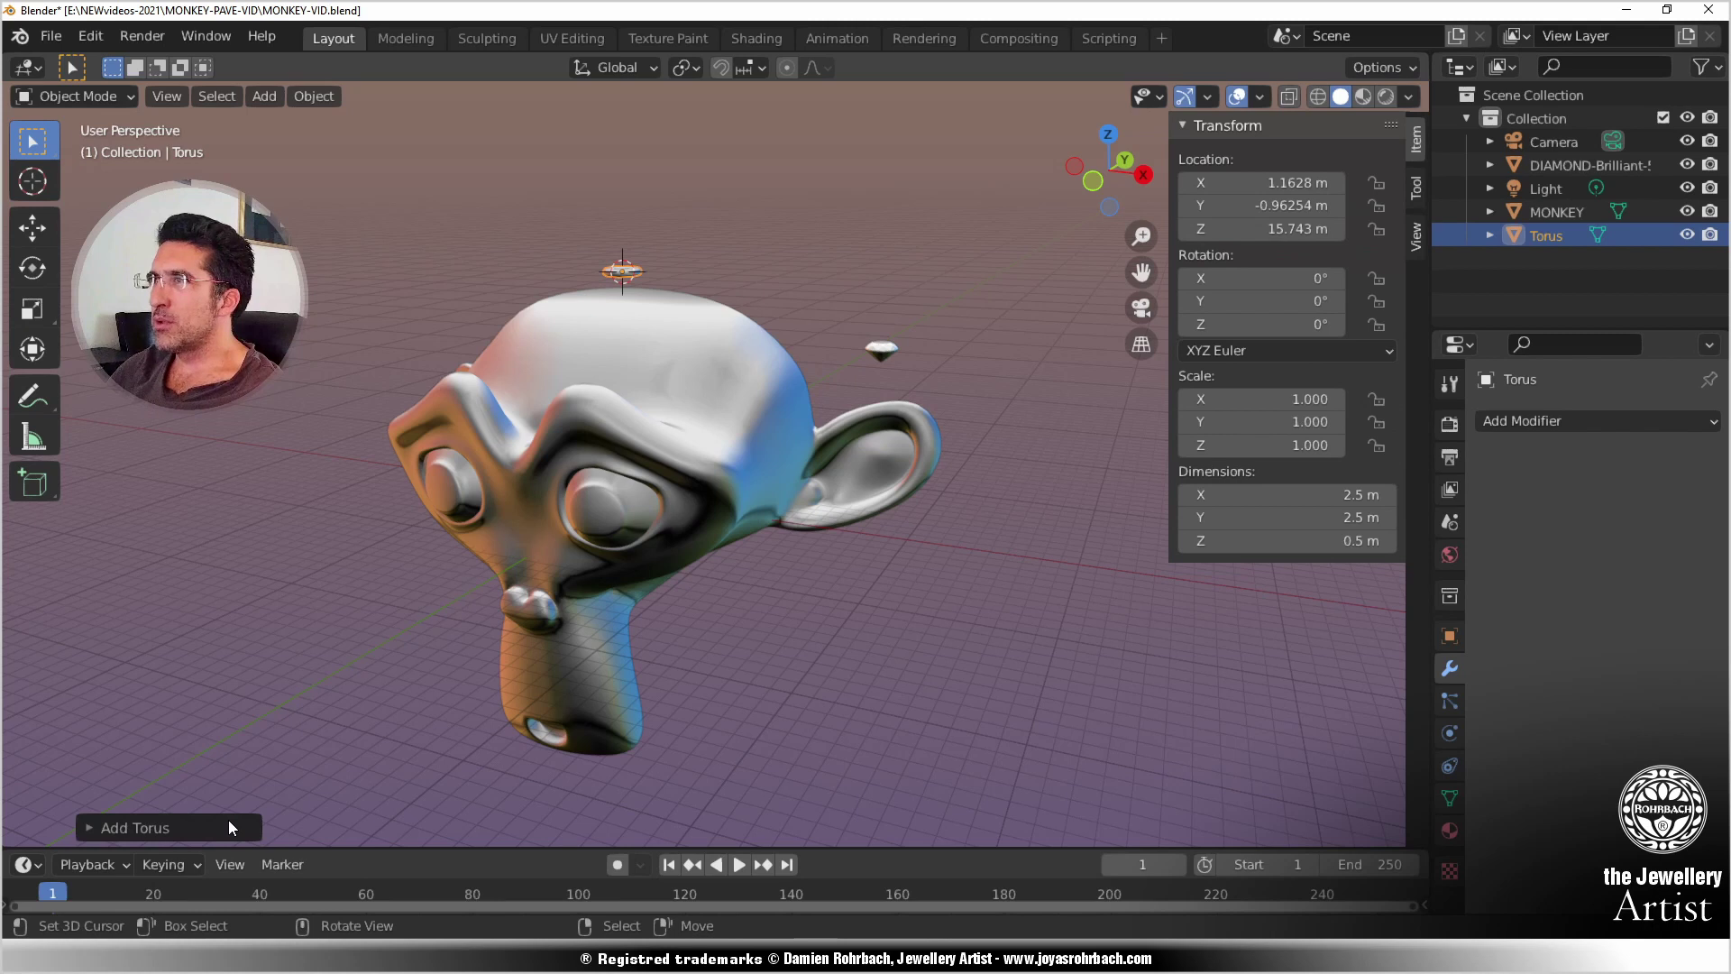
# Step: Switch to the front view and set the new torus's alignment to View
pyautogui.press('KP_1')
pyautogui.click(193, 824)
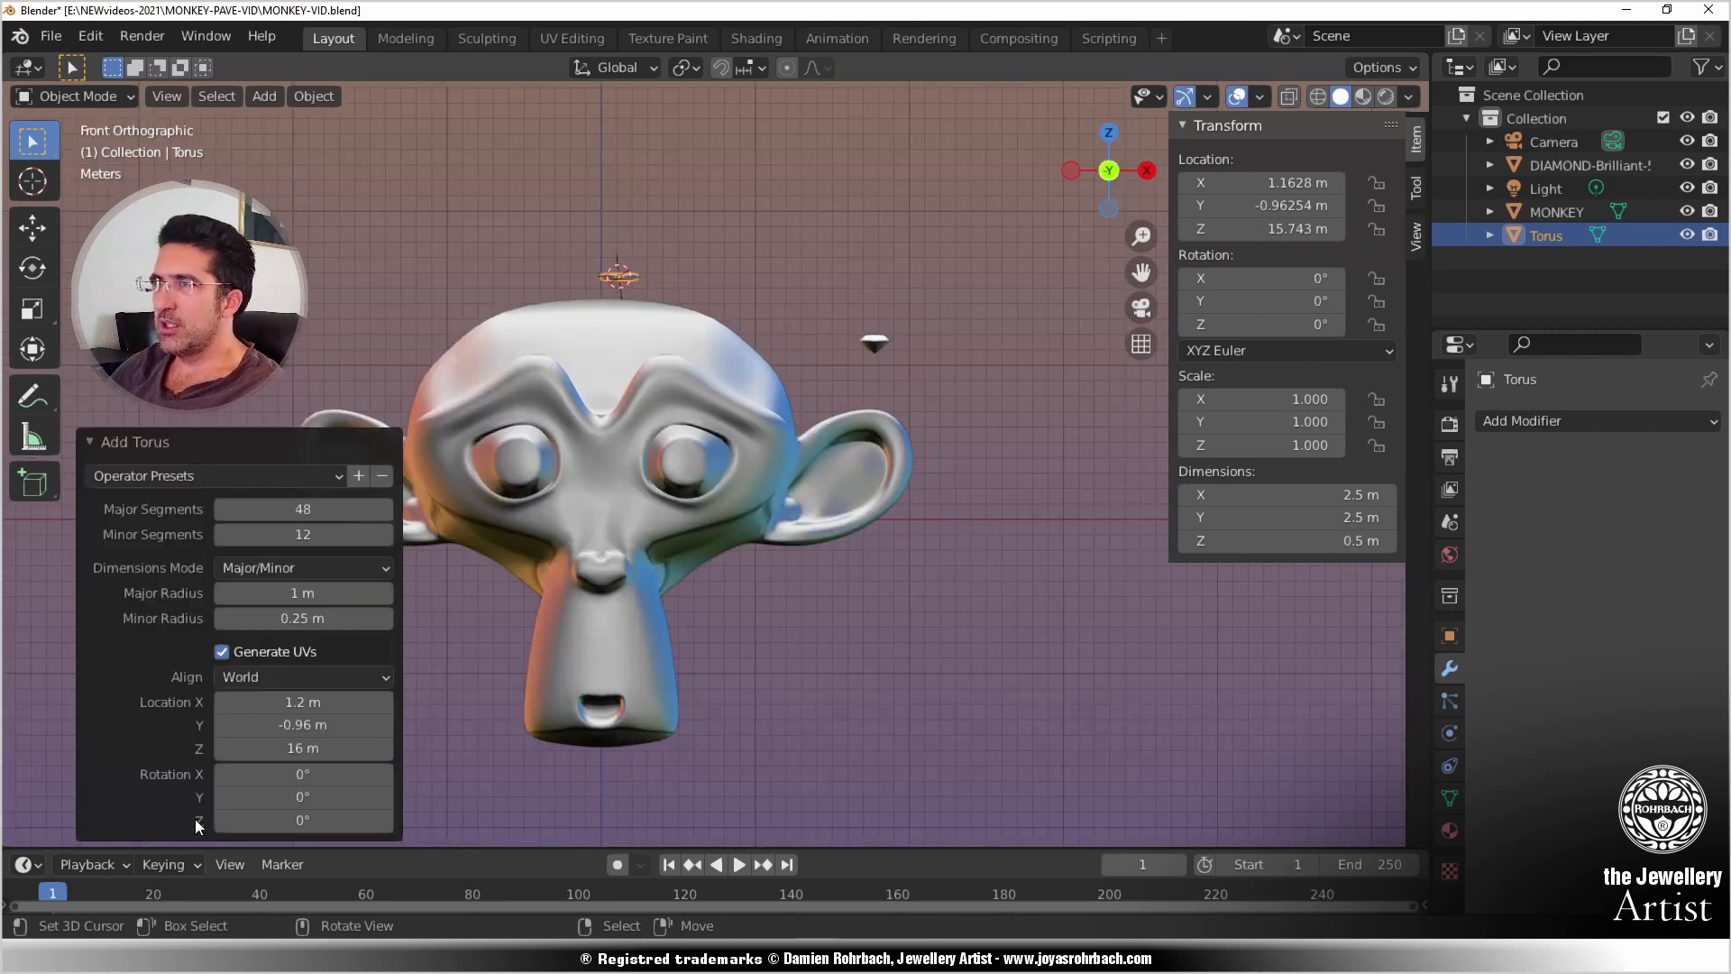
pyautogui.click(268, 676)
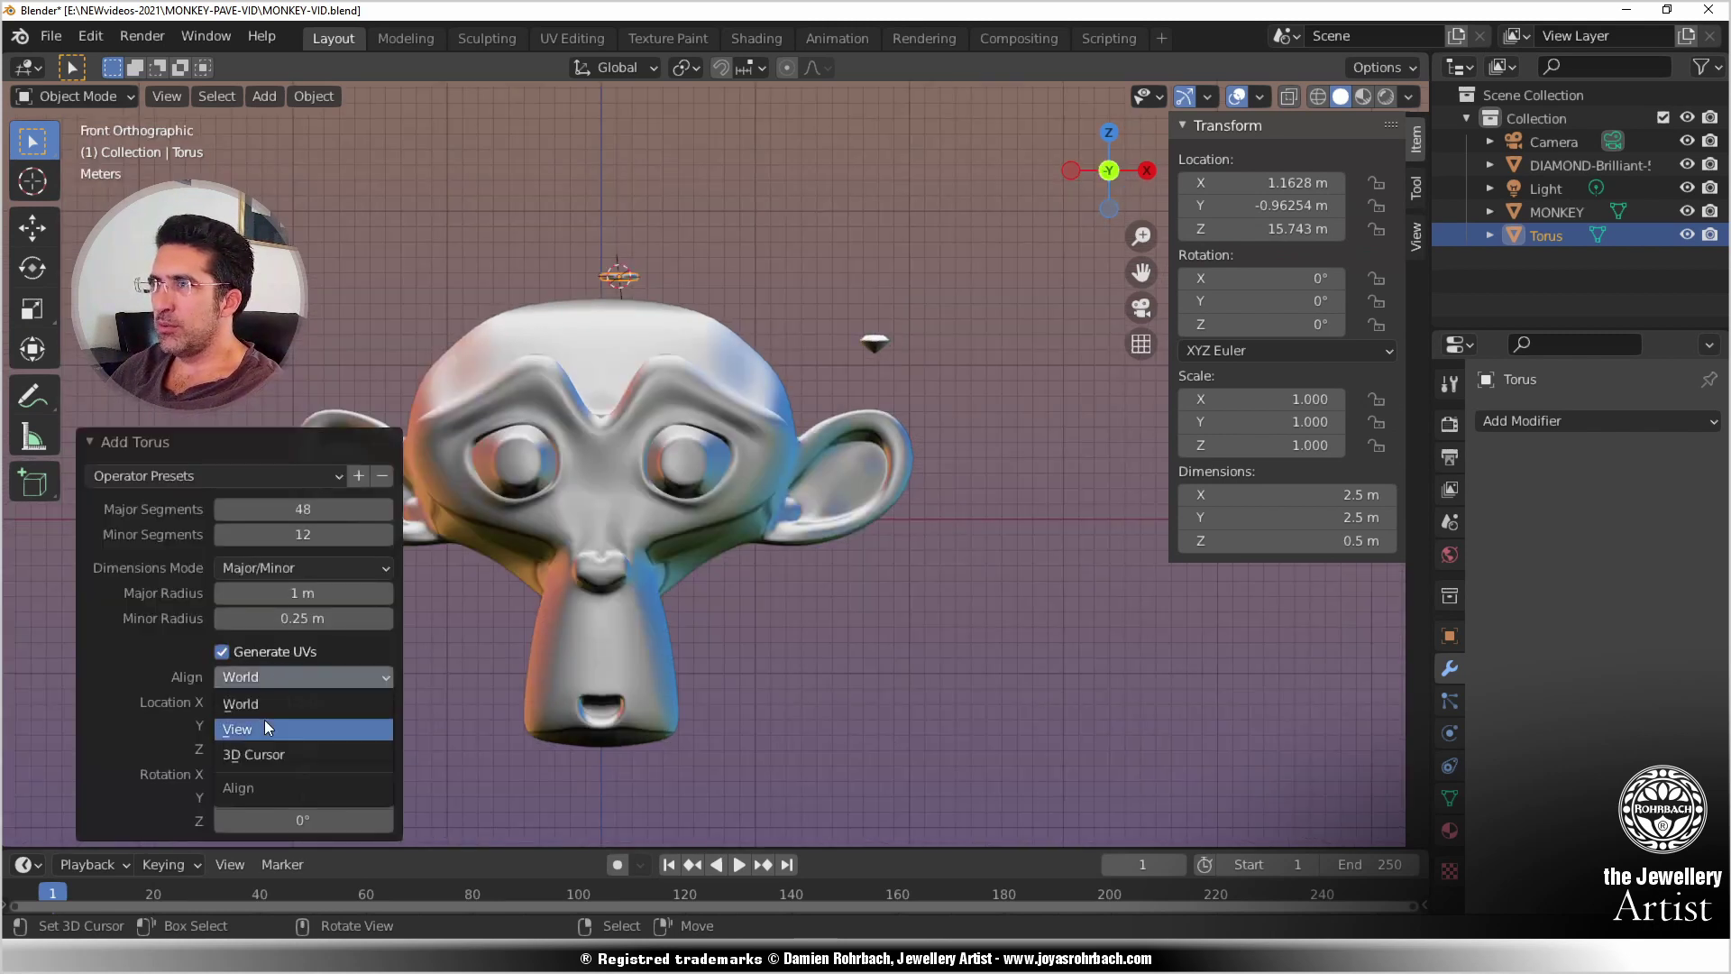
pyautogui.click(265, 724)
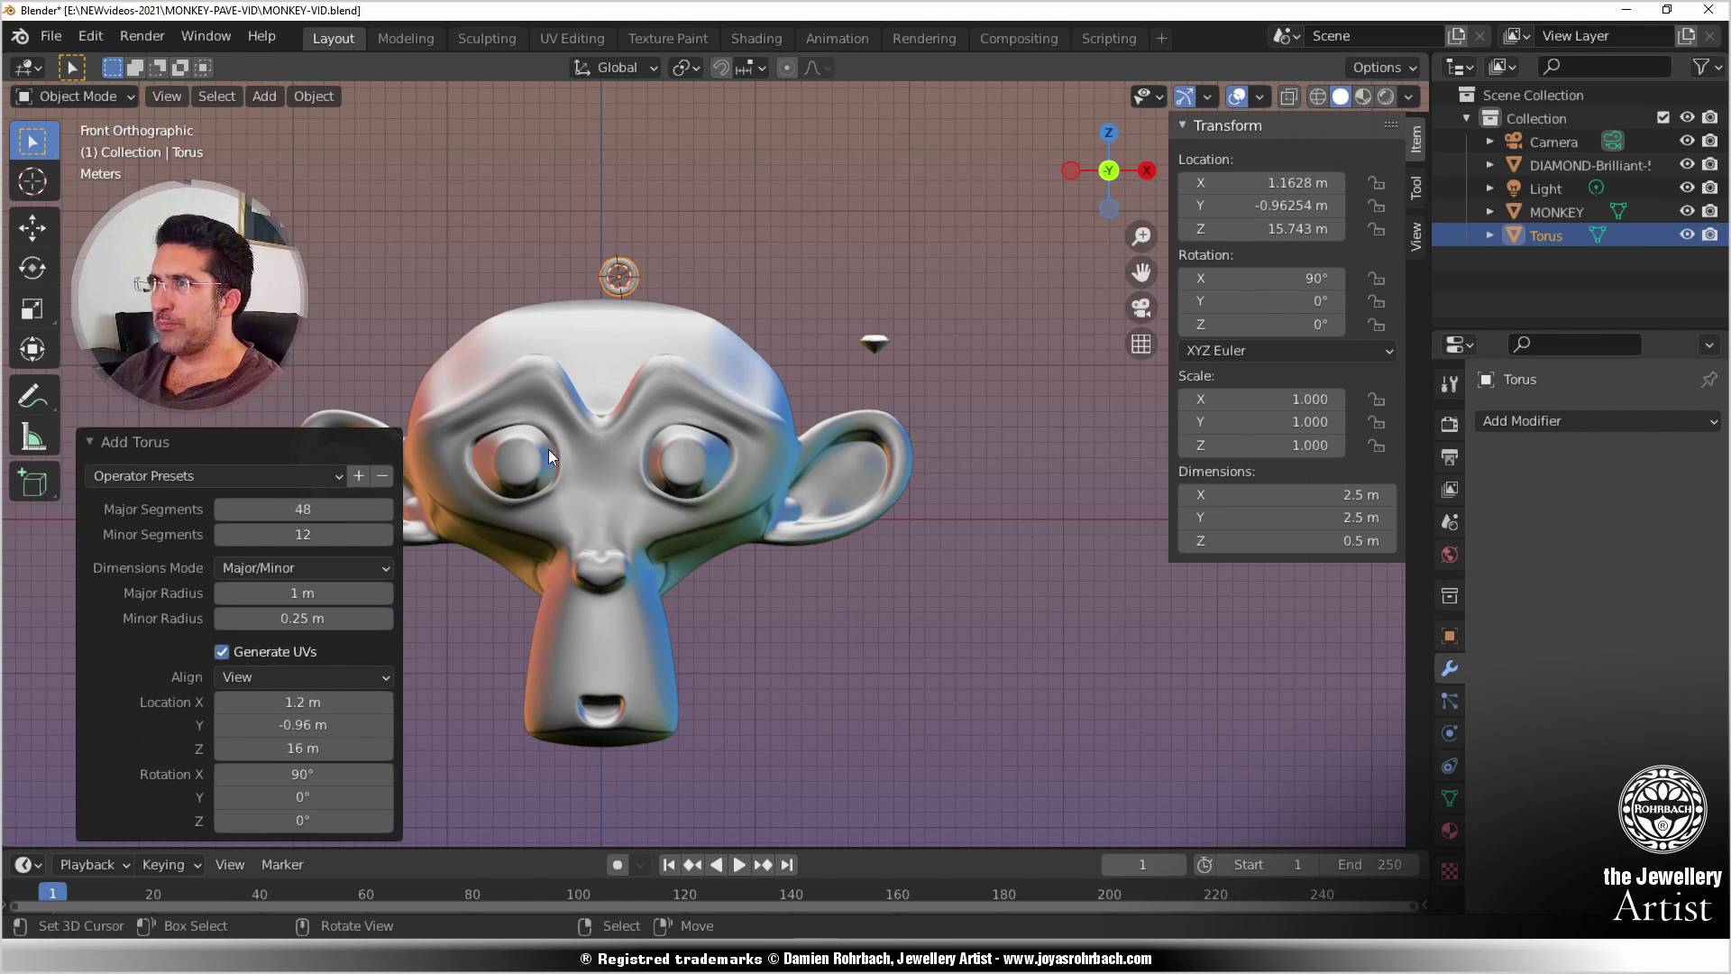
# Step: Try a minor radius of 0.35 m for the new torus and settle on 0.375 m
pyautogui.click(296, 619)
pyautogui.press('BackSpace')
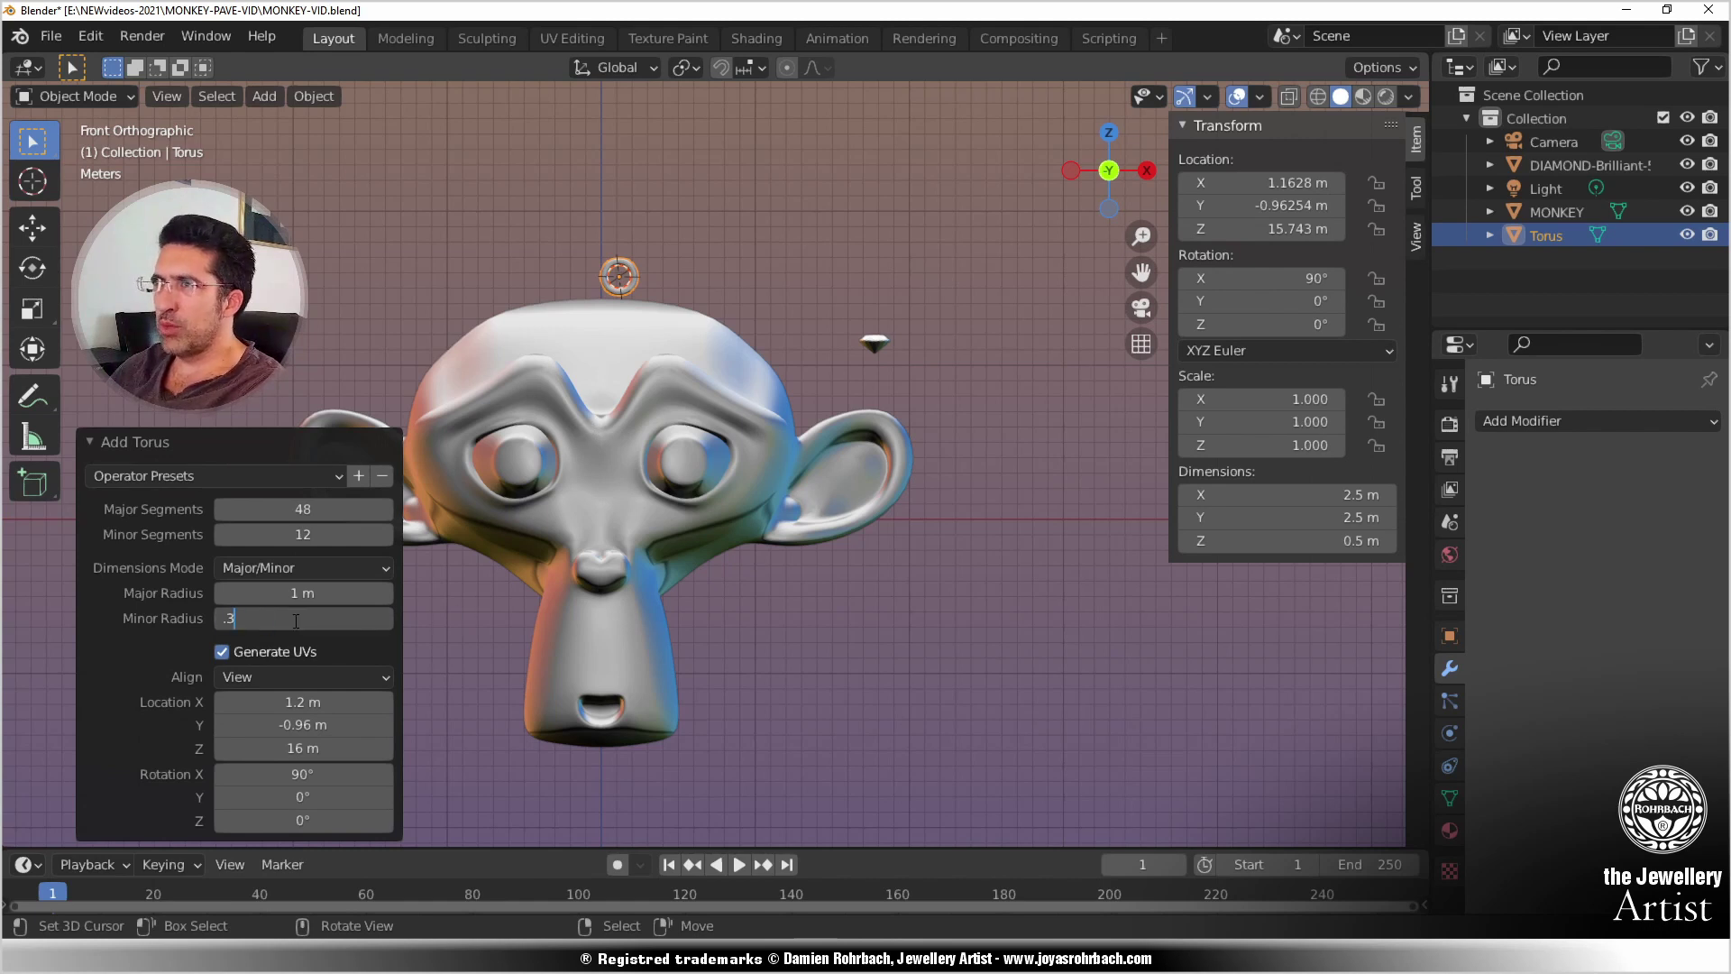
pyautogui.write('.35')
pyautogui.press('Return')
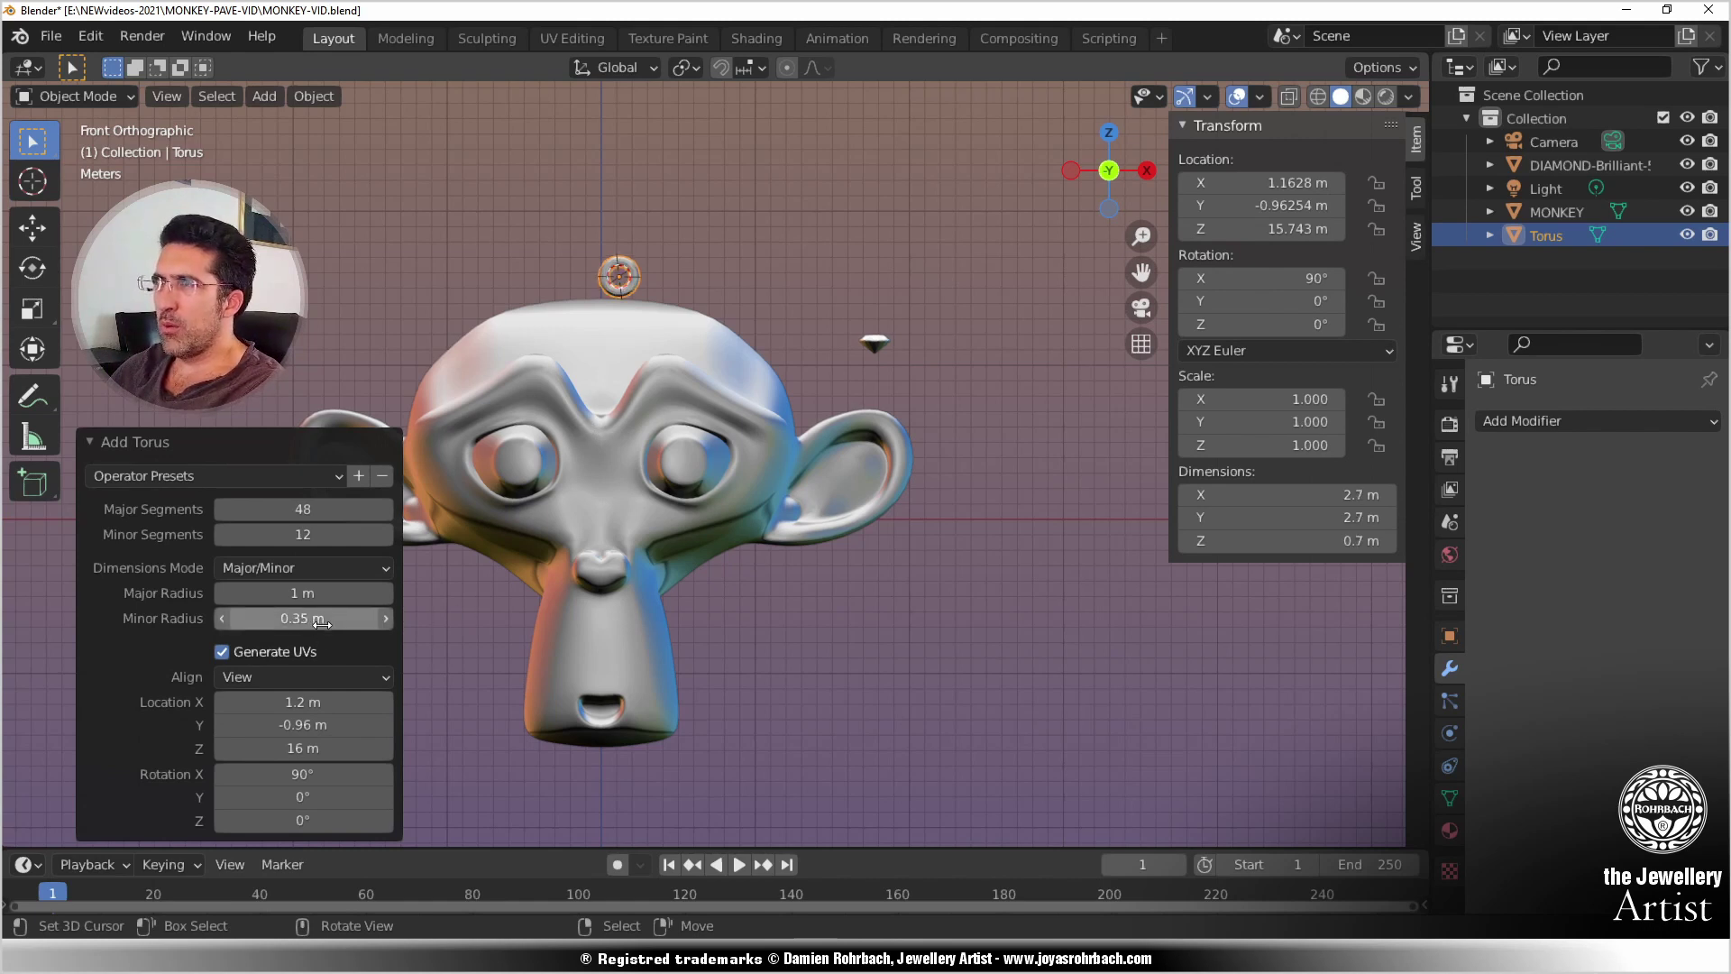
pyautogui.click(323, 618)
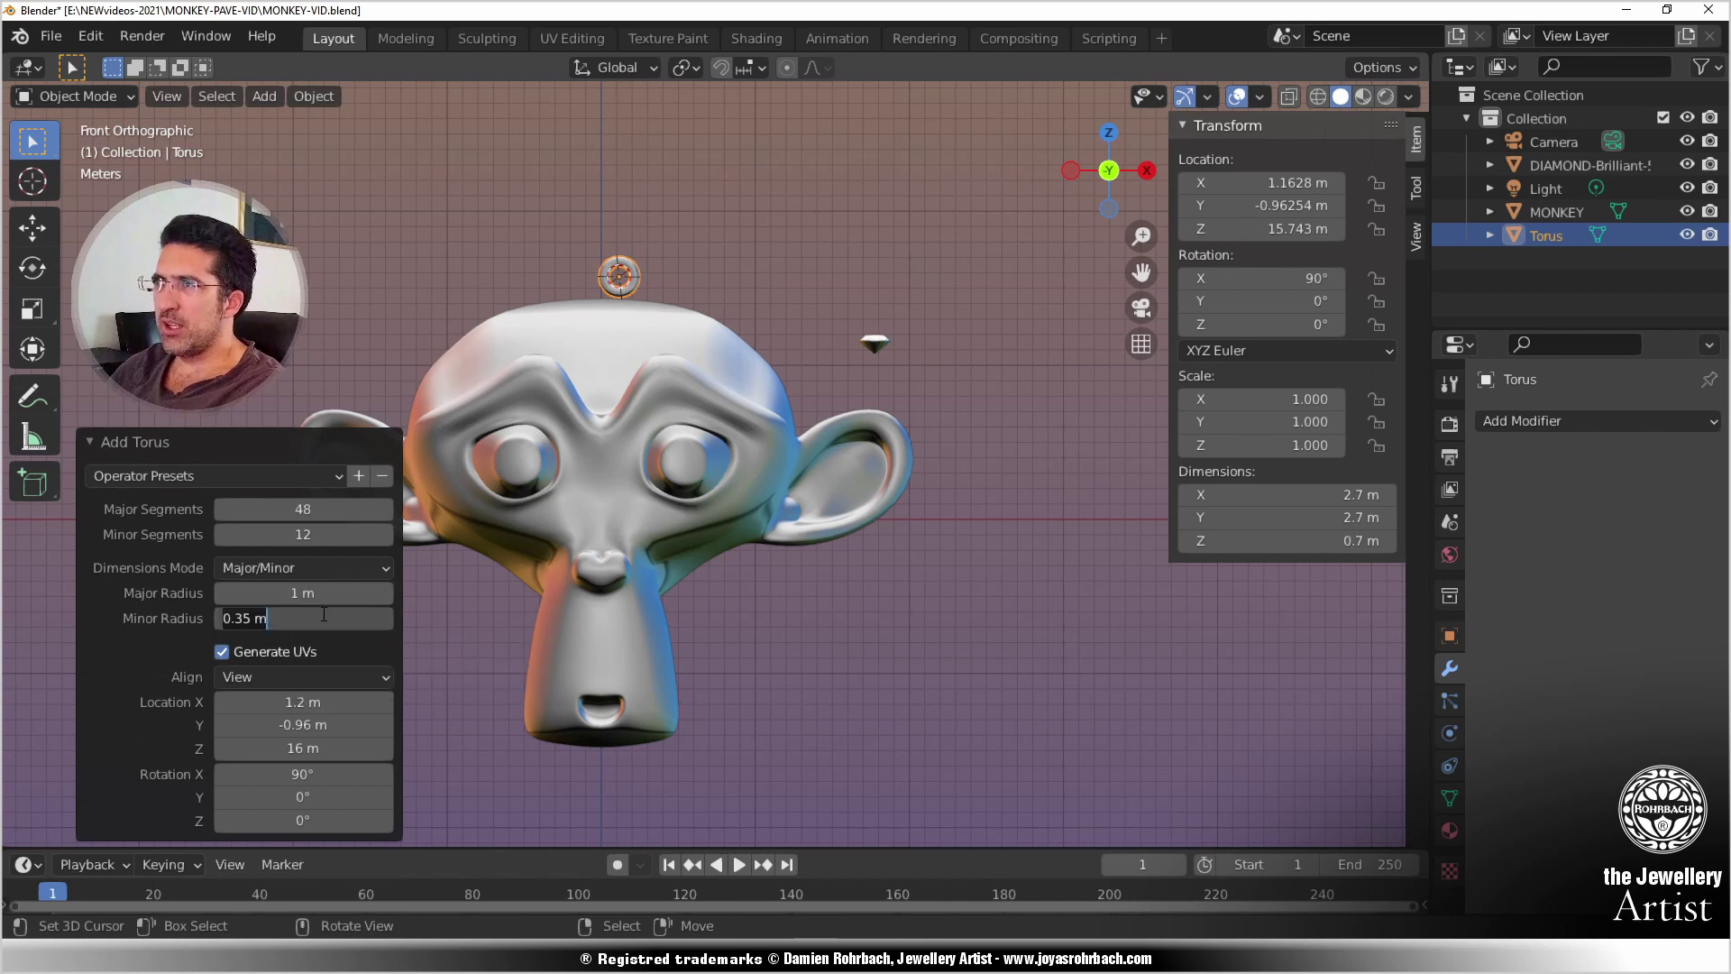
pyautogui.write('.375')
pyautogui.press('Return')
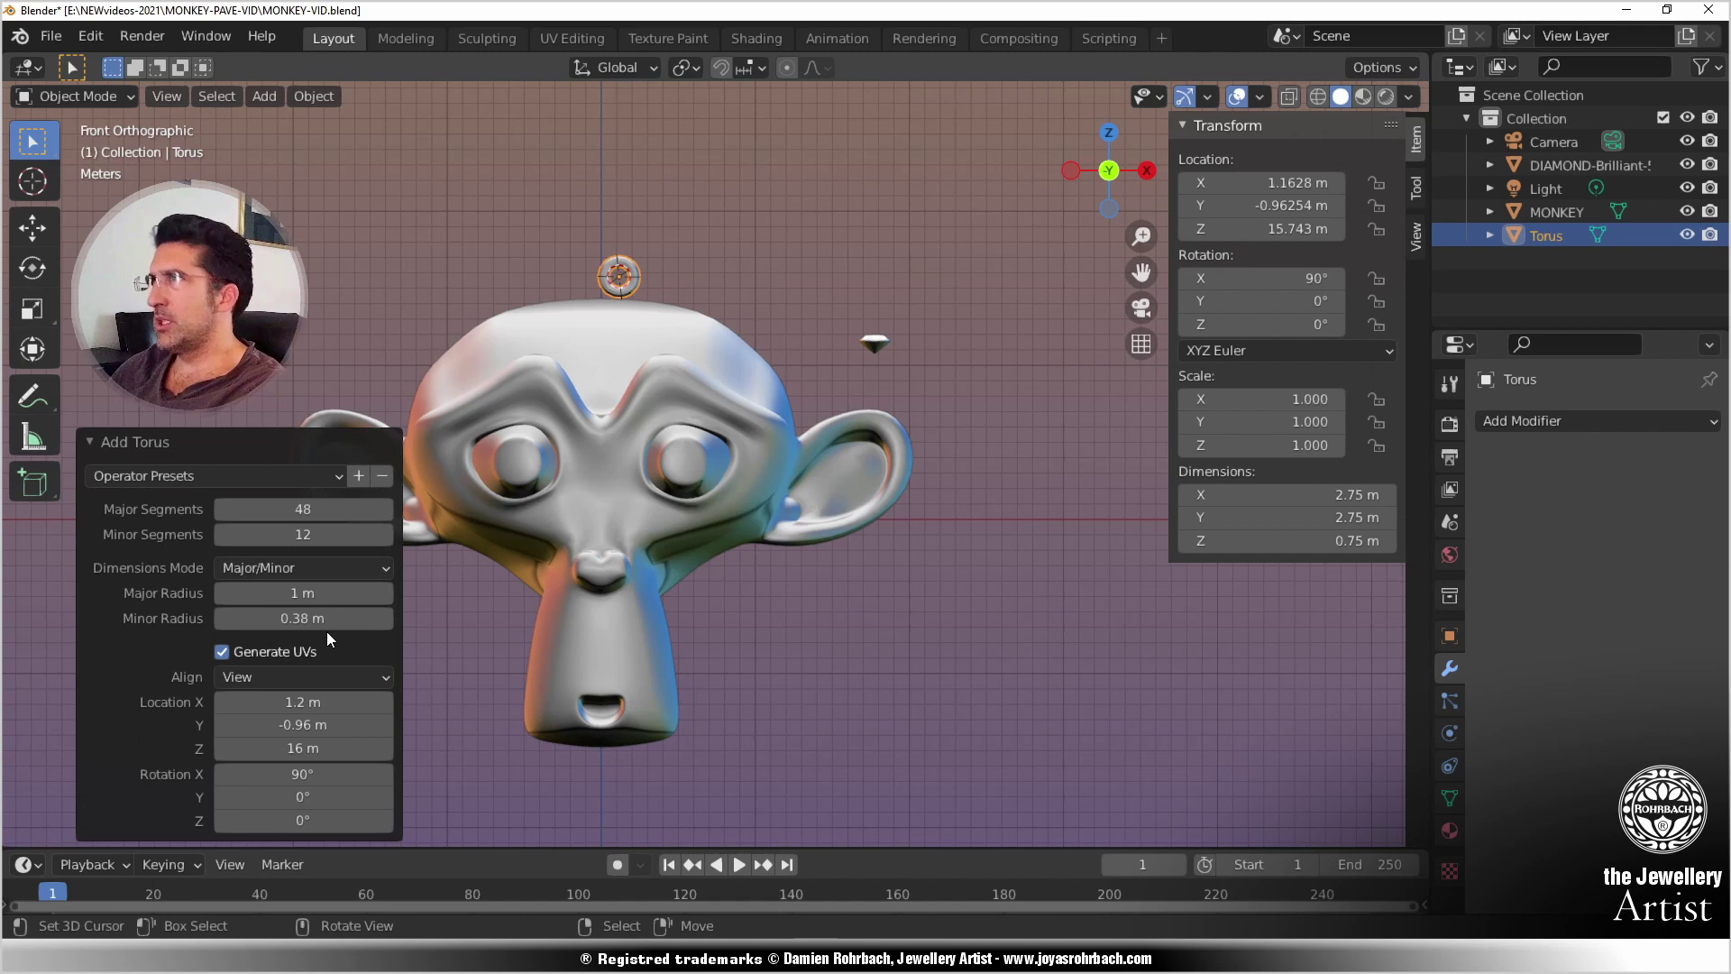
# Step: Set the torus's major radius to 1.5 m
pyautogui.click(318, 595)
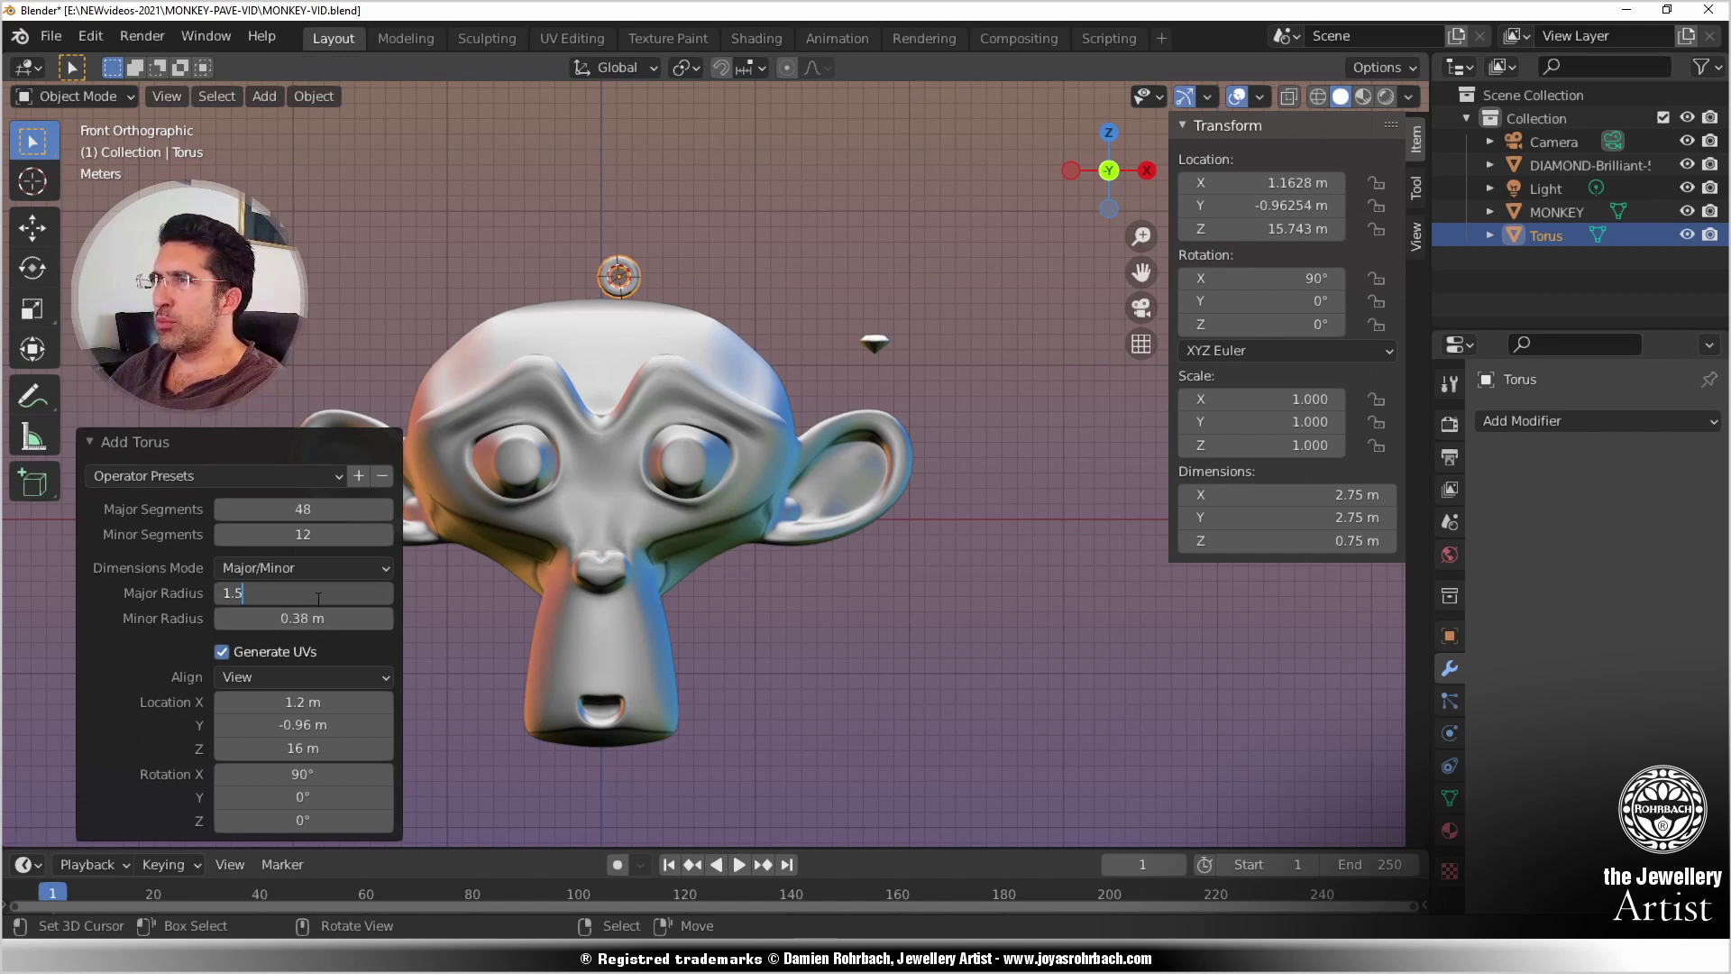
pyautogui.write('.5')
pyautogui.press('Return')
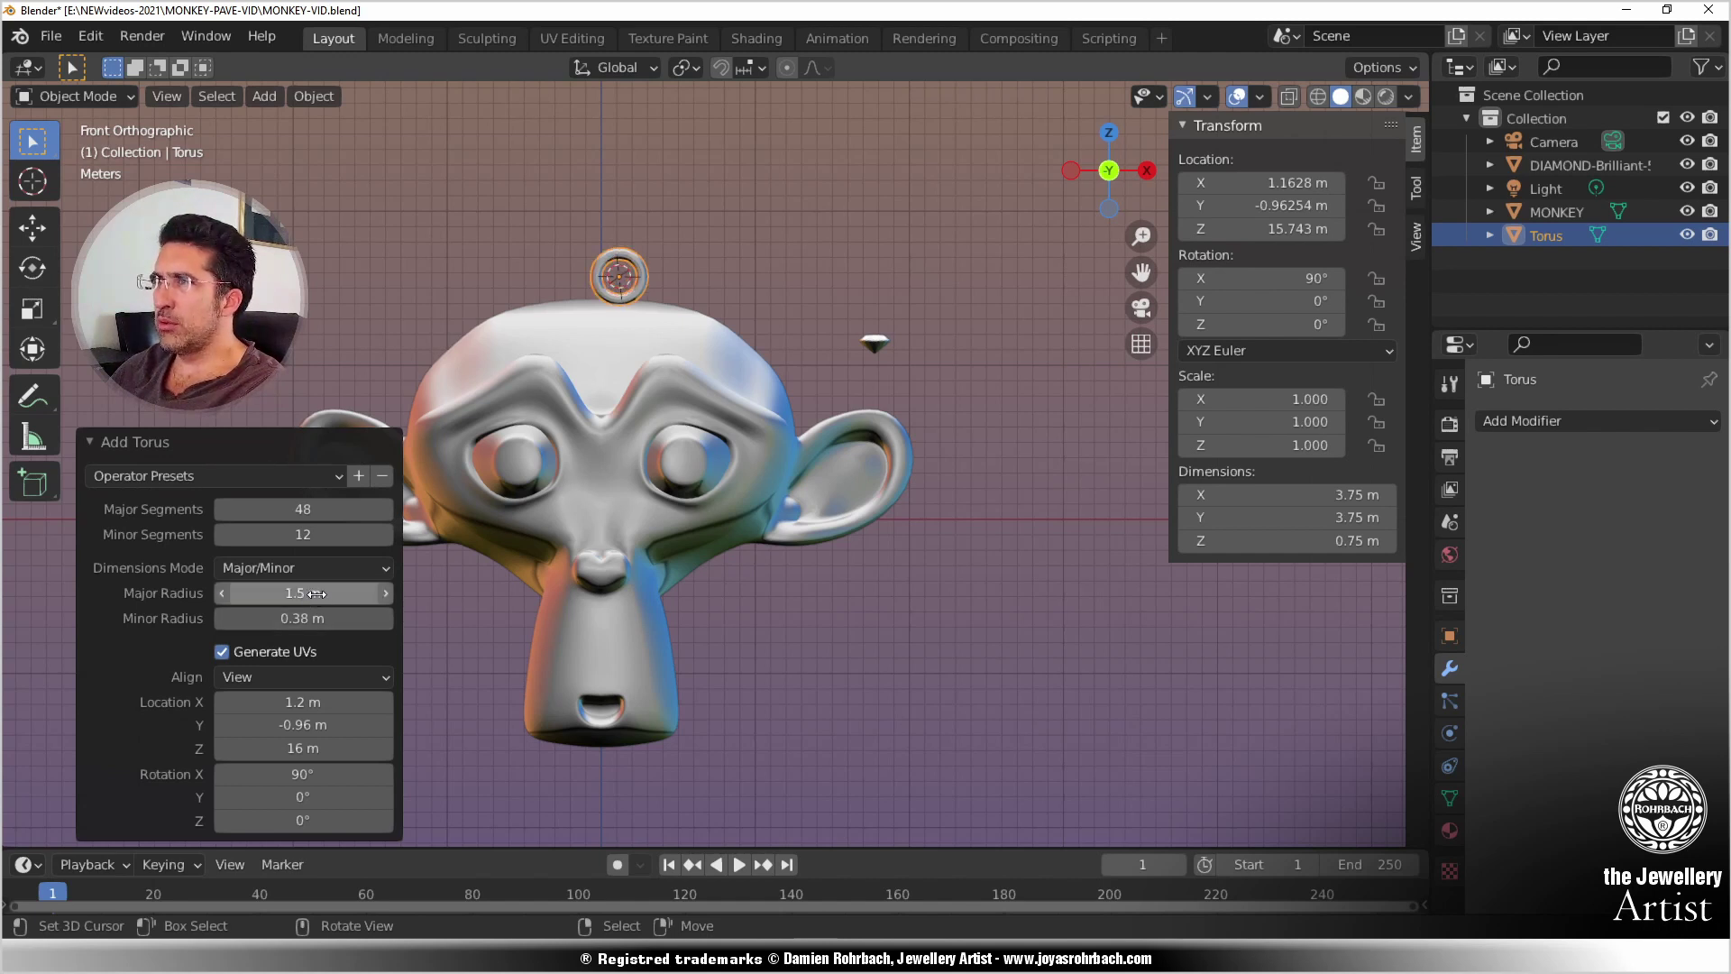
# Step: Try a major radius of 1.25 m for the torus and set it back to 1.5 m
pyautogui.click(318, 593)
pyautogui.write('1.')
pyautogui.write('25')
pyautogui.press('Return')
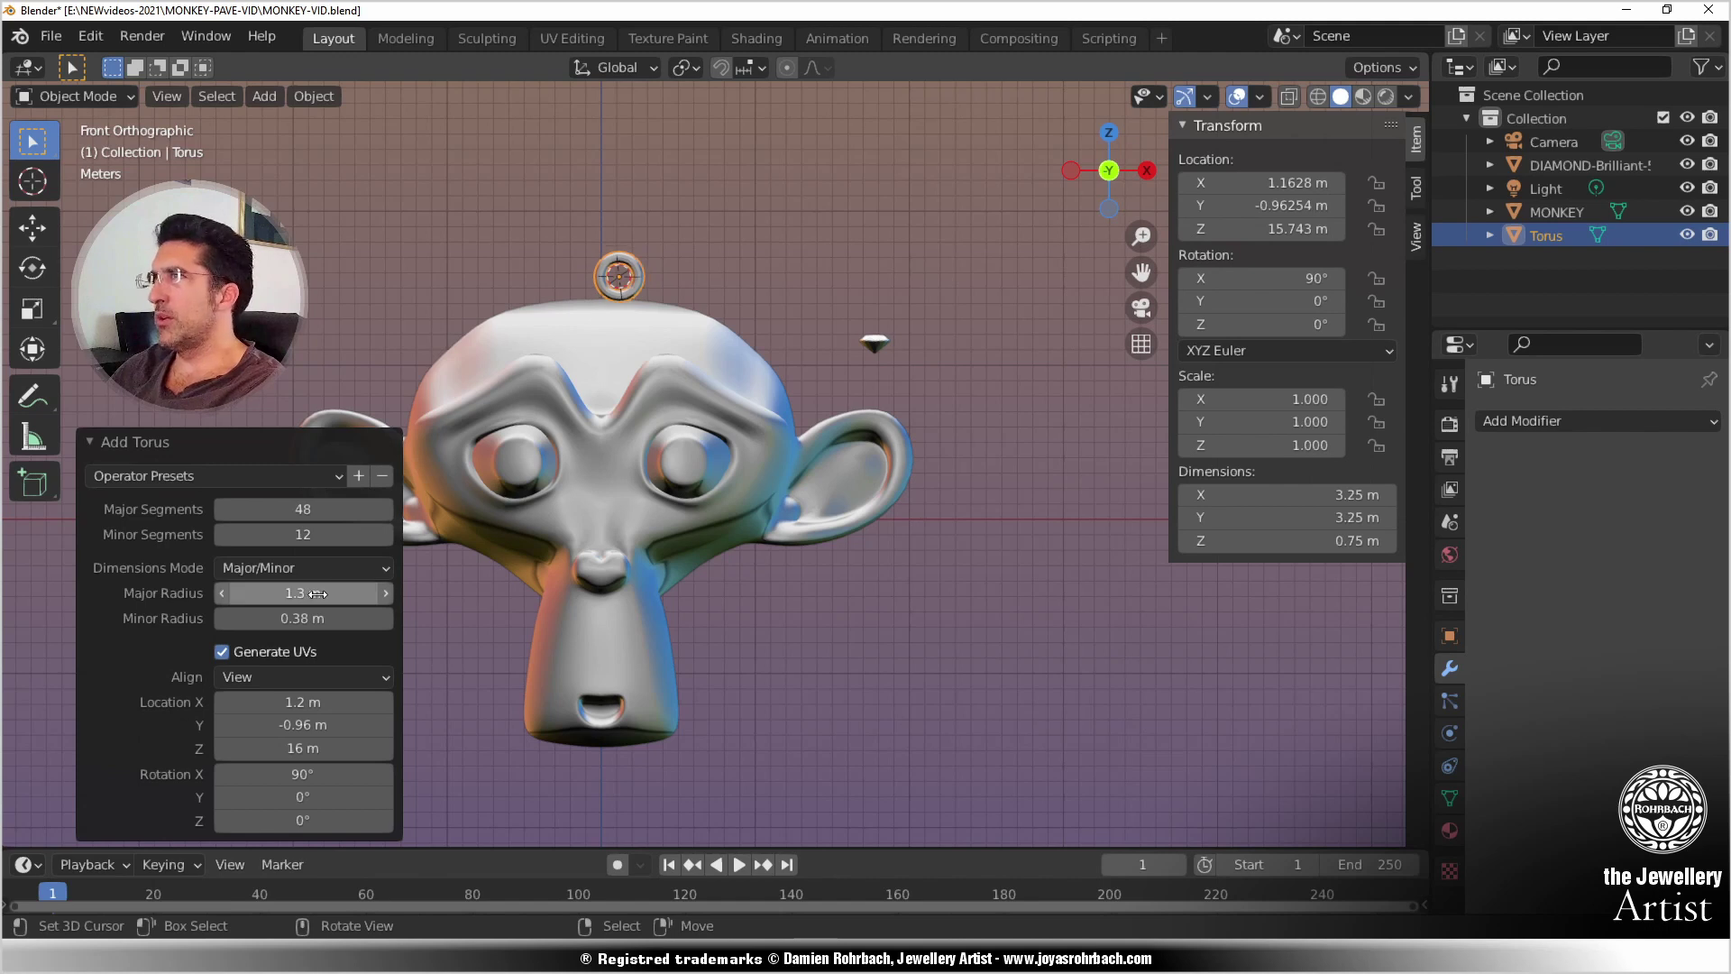
pyautogui.click(317, 594)
pyautogui.write('1')
pyautogui.press('Return')
# Step: Center the torus over the monkey's head by setting its X and Y locations to 0, and return to the front view
pyautogui.moveTo(703, 451); pyautogui.dragTo(934, 365, button='middle')
pyautogui.doubleClick(1263, 182)
pyautogui.write('0')
pyautogui.press('Tab')
pyautogui.write('0')
pyautogui.press('Return')
pyautogui.press('KP_1')
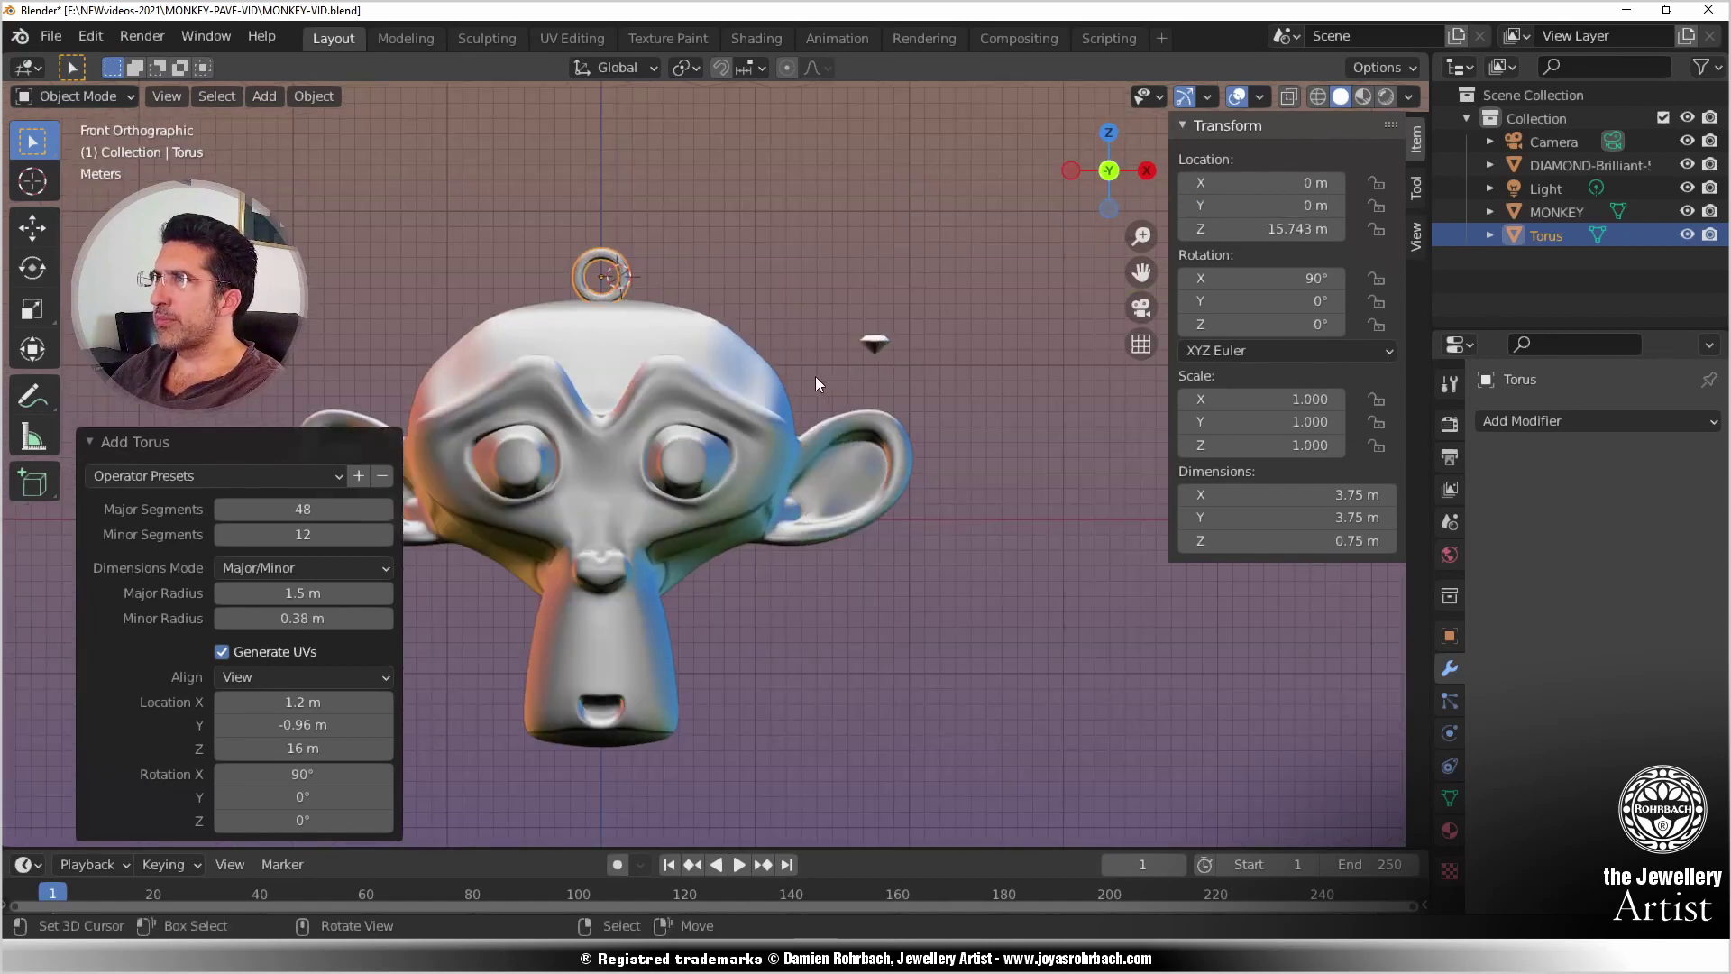
# Step: Frame the torus in the view and shade it smooth
pyautogui.press('KP_Decimal')
pyautogui.click(330, 95)
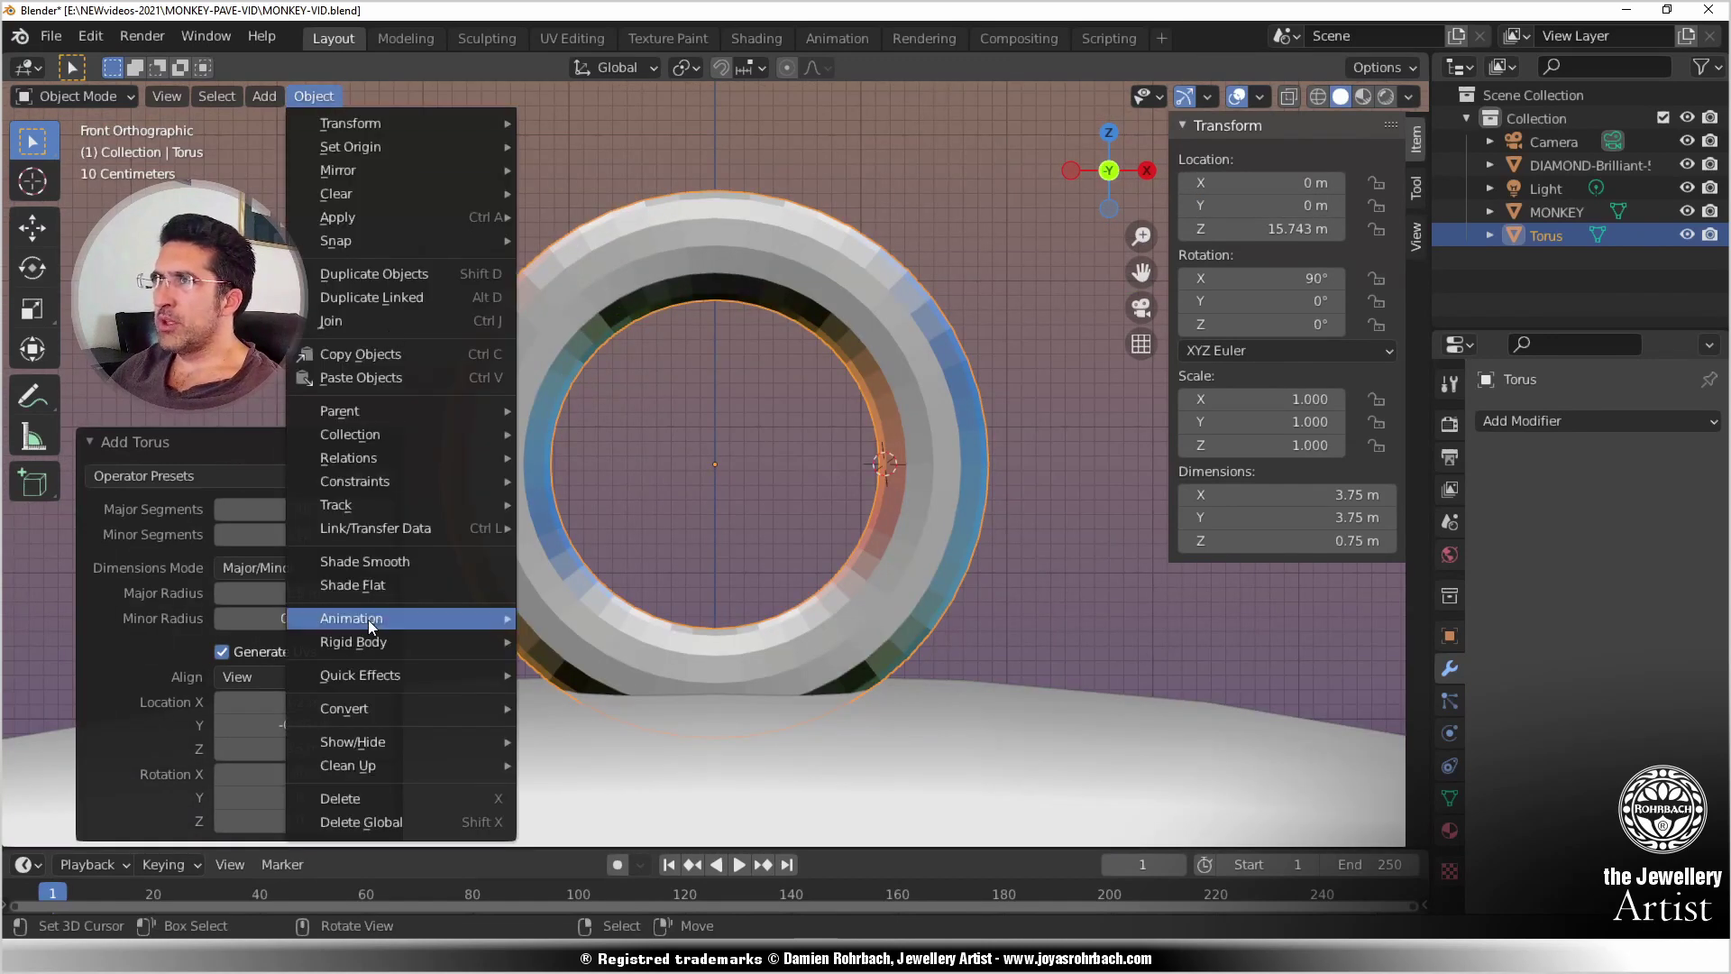
pyautogui.click(391, 565)
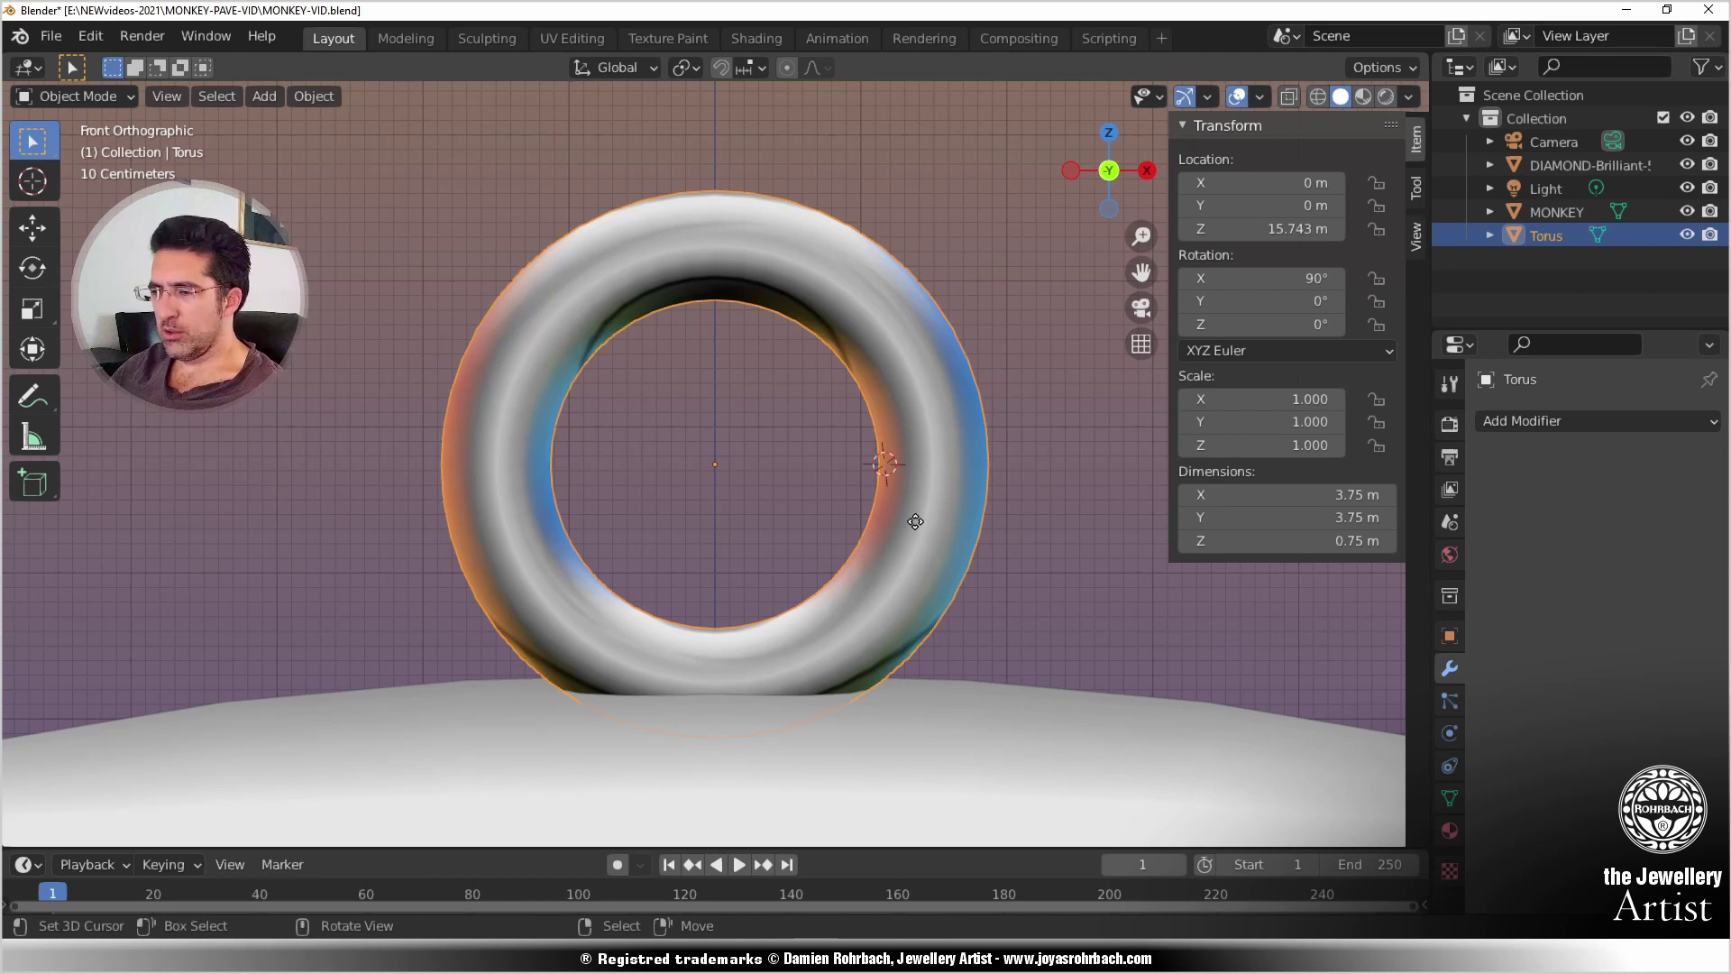
# Step: Lower the torus along Z by about 1.06 m so its lower half sinks into the top of the head
pyautogui.press('g')
pyautogui.press('z')
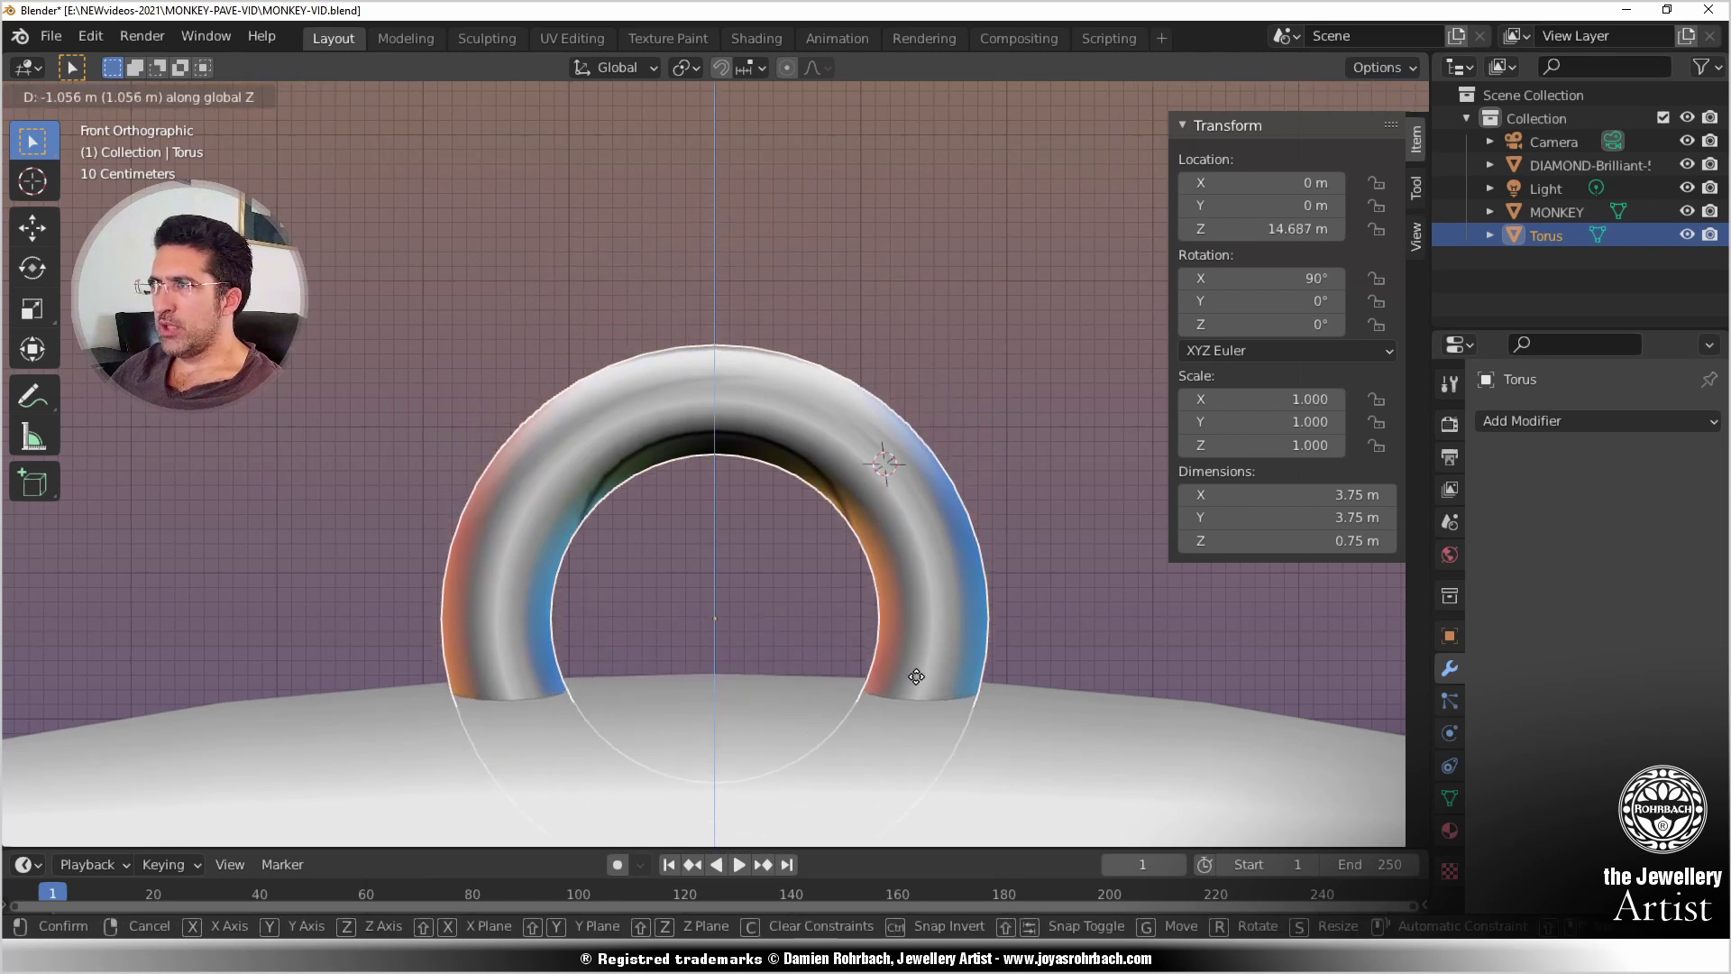
pyautogui.click(916, 674)
pyautogui.scroll(-6, 920, 662)
pyautogui.moveTo(981, 606); pyautogui.dragTo(756, 616, button='middle')
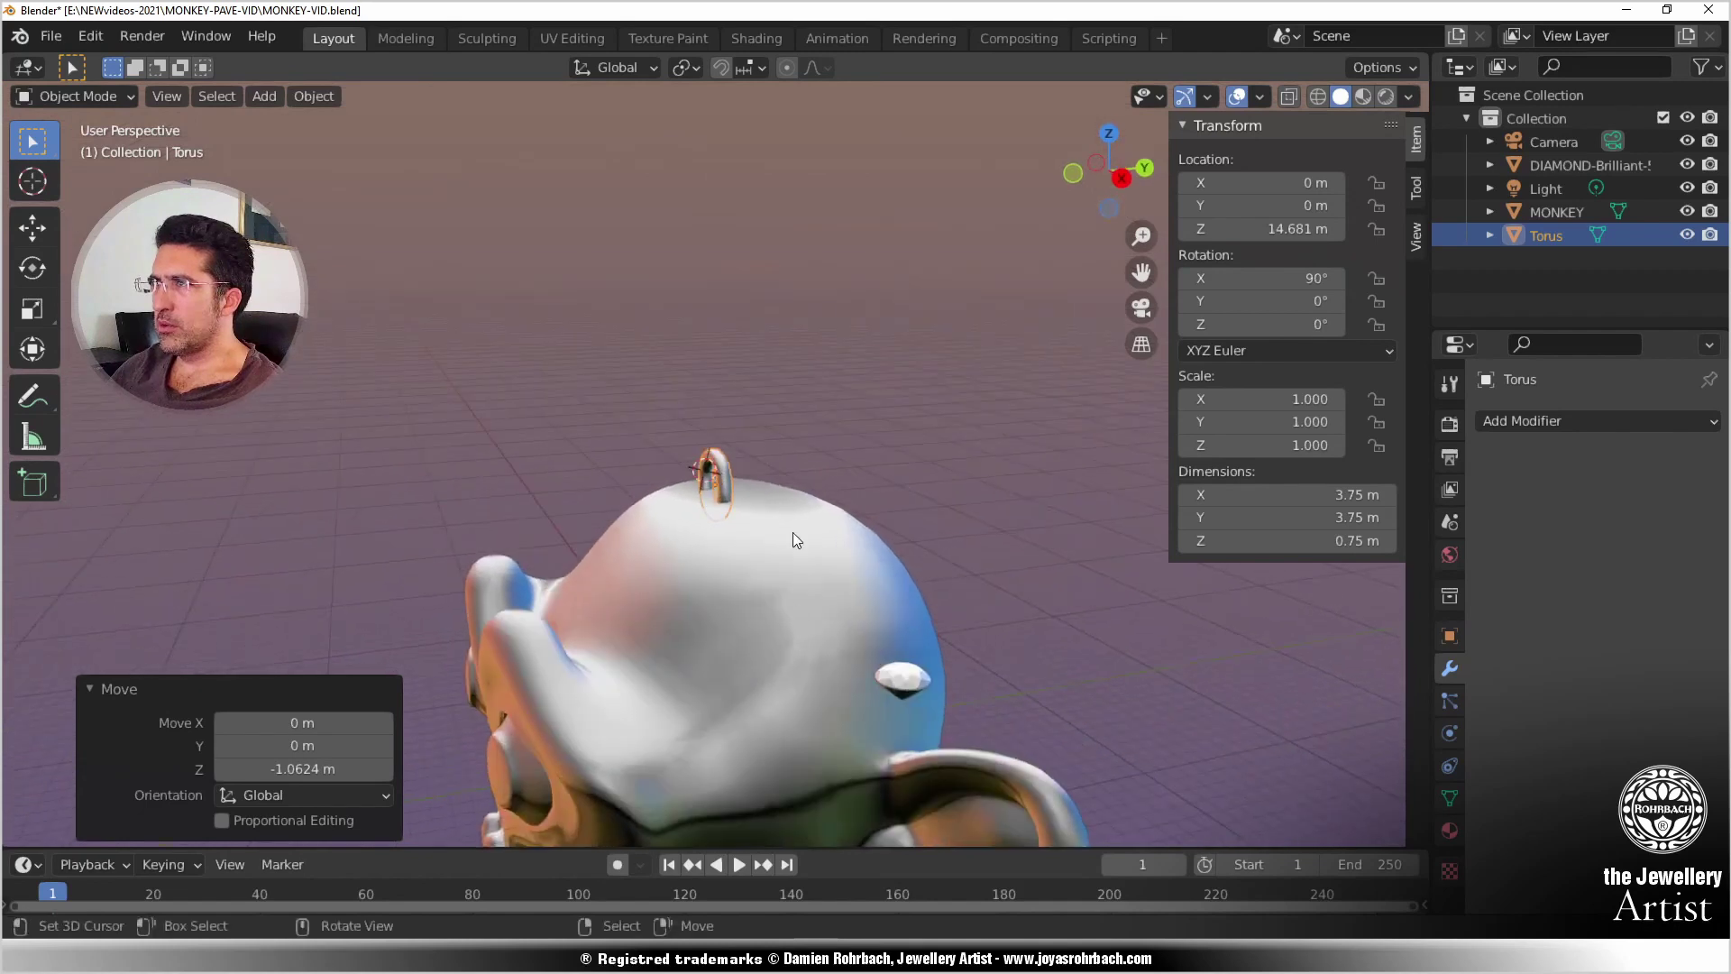
pyautogui.scroll(5, 794, 528)
pyautogui.moveTo(793, 527); pyautogui.dragTo(826, 505, button='middle')
pyautogui.scroll(2, 825, 511)
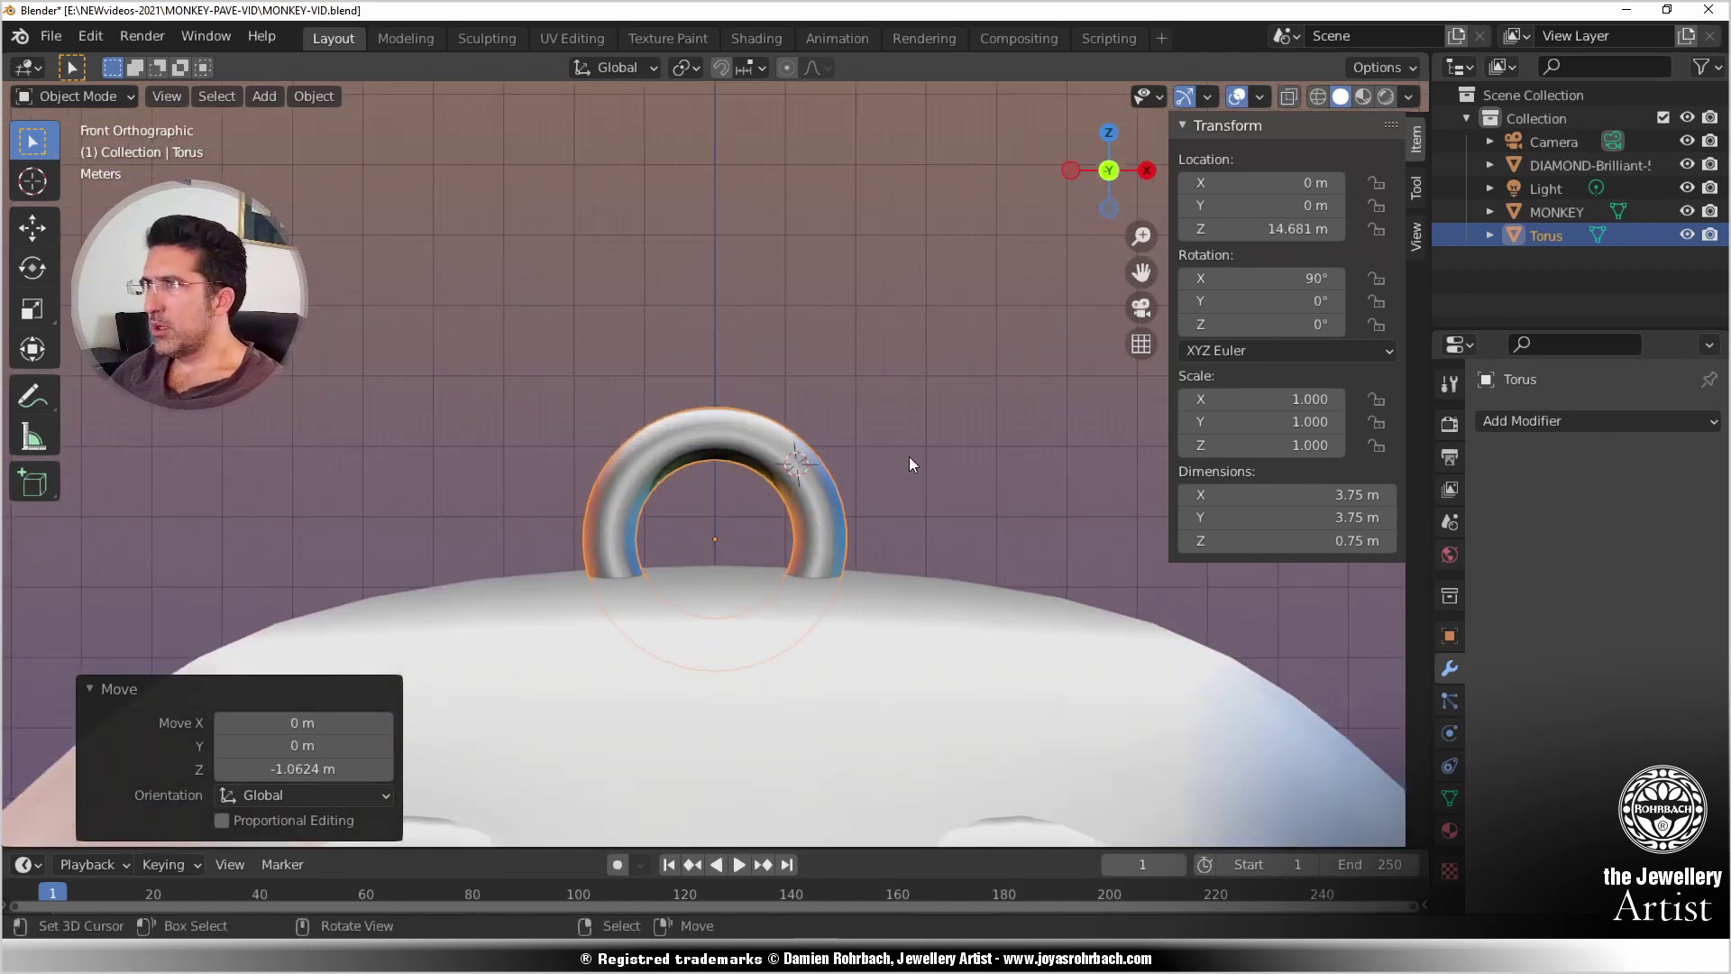
# Step: Scale the torus down to about 0.85 and lower it about 0.19 m along Z into the head
pyautogui.press('s')
pyautogui.click(881, 460)
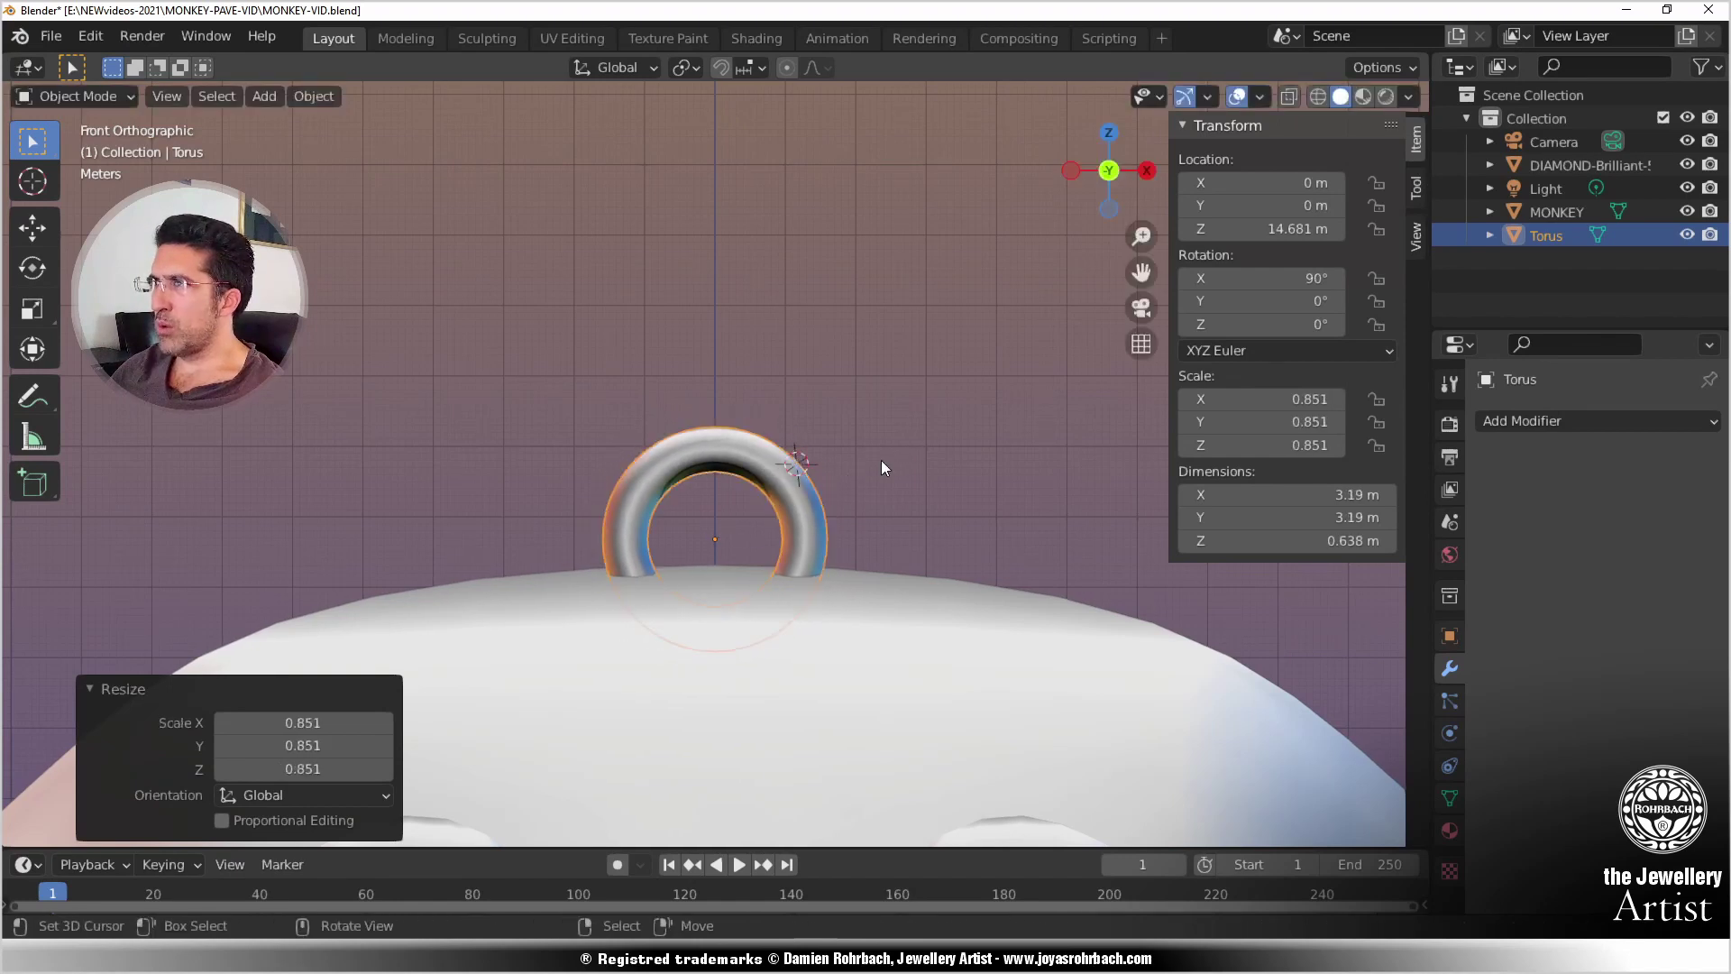
pyautogui.press('g')
pyautogui.press('z')
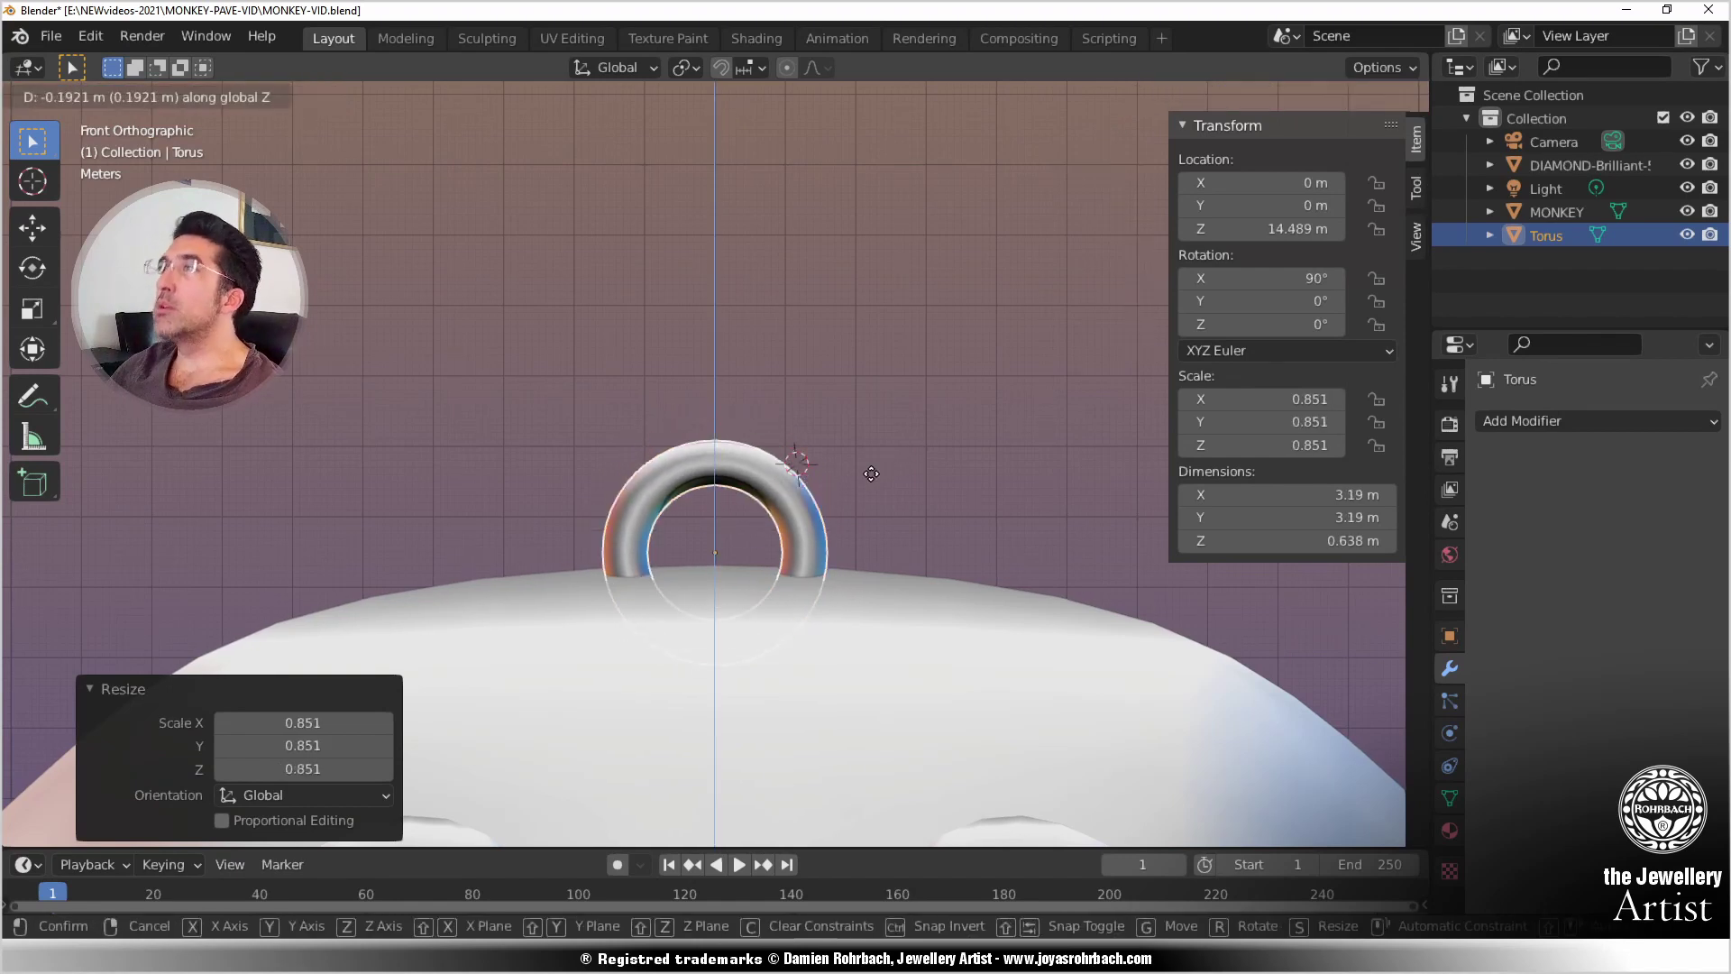
pyautogui.click(871, 474)
# Step: Deselect the torus and save the file
pyautogui.click(875, 473)
pyautogui.moveTo(874, 473); pyautogui.dragTo(766, 497, button='middle')
pyautogui.hotkey('ctrl', 's')
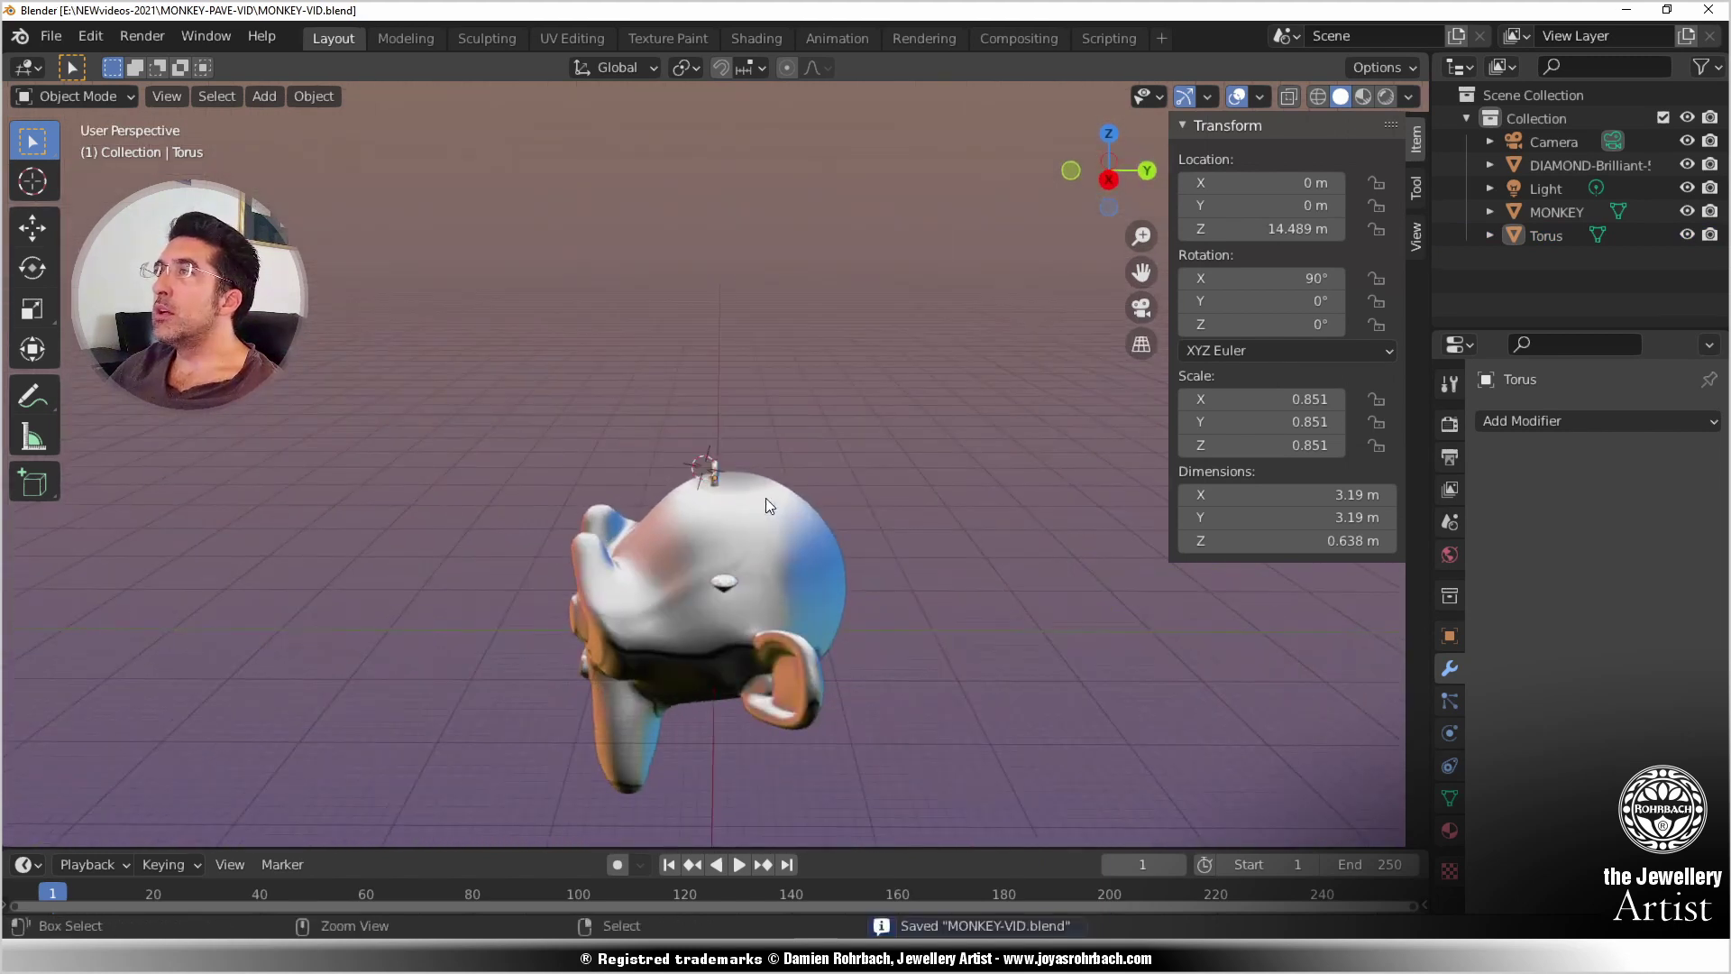
# Step: Select the diamond and configure snapping to Face with Center, with Align Rotation to Target enabled
pyautogui.moveTo(599, 501); pyautogui.dragTo(768, 566, button='middle')
pyautogui.scroll(6, 837, 510)
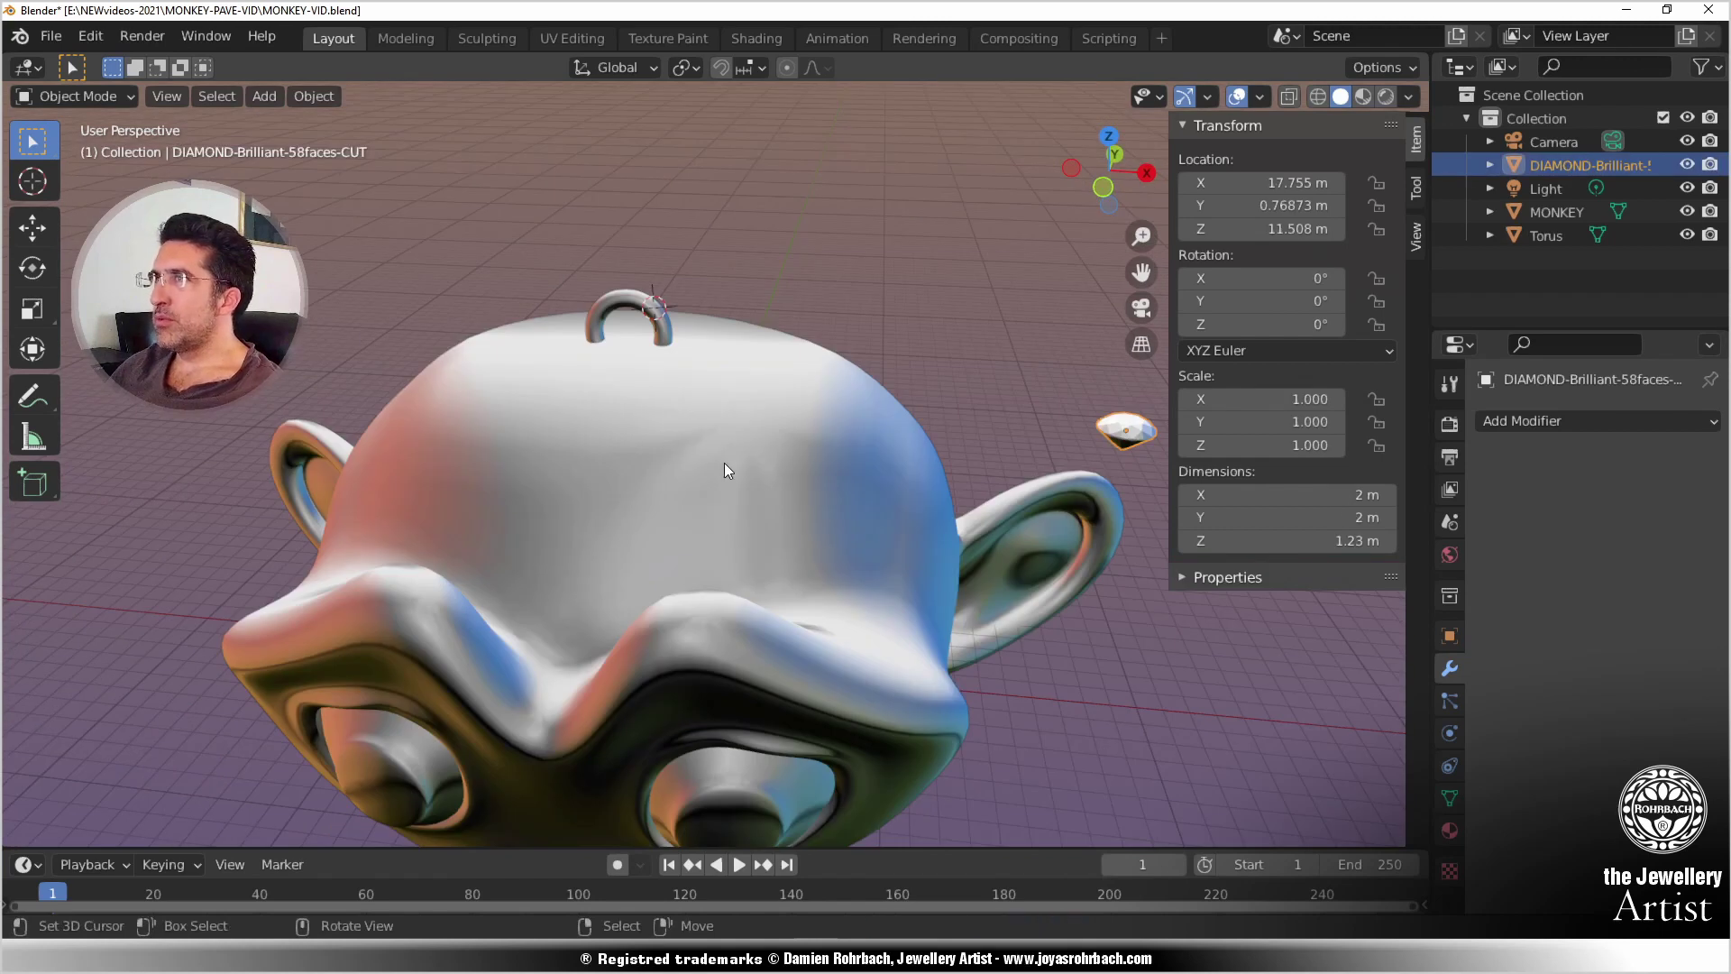
pyautogui.moveTo(853, 470); pyautogui.dragTo(767, 429, button='middle')
pyautogui.keyDown('shift'); pyautogui.rightClick(870, 257); pyautogui.keyUp('shift')
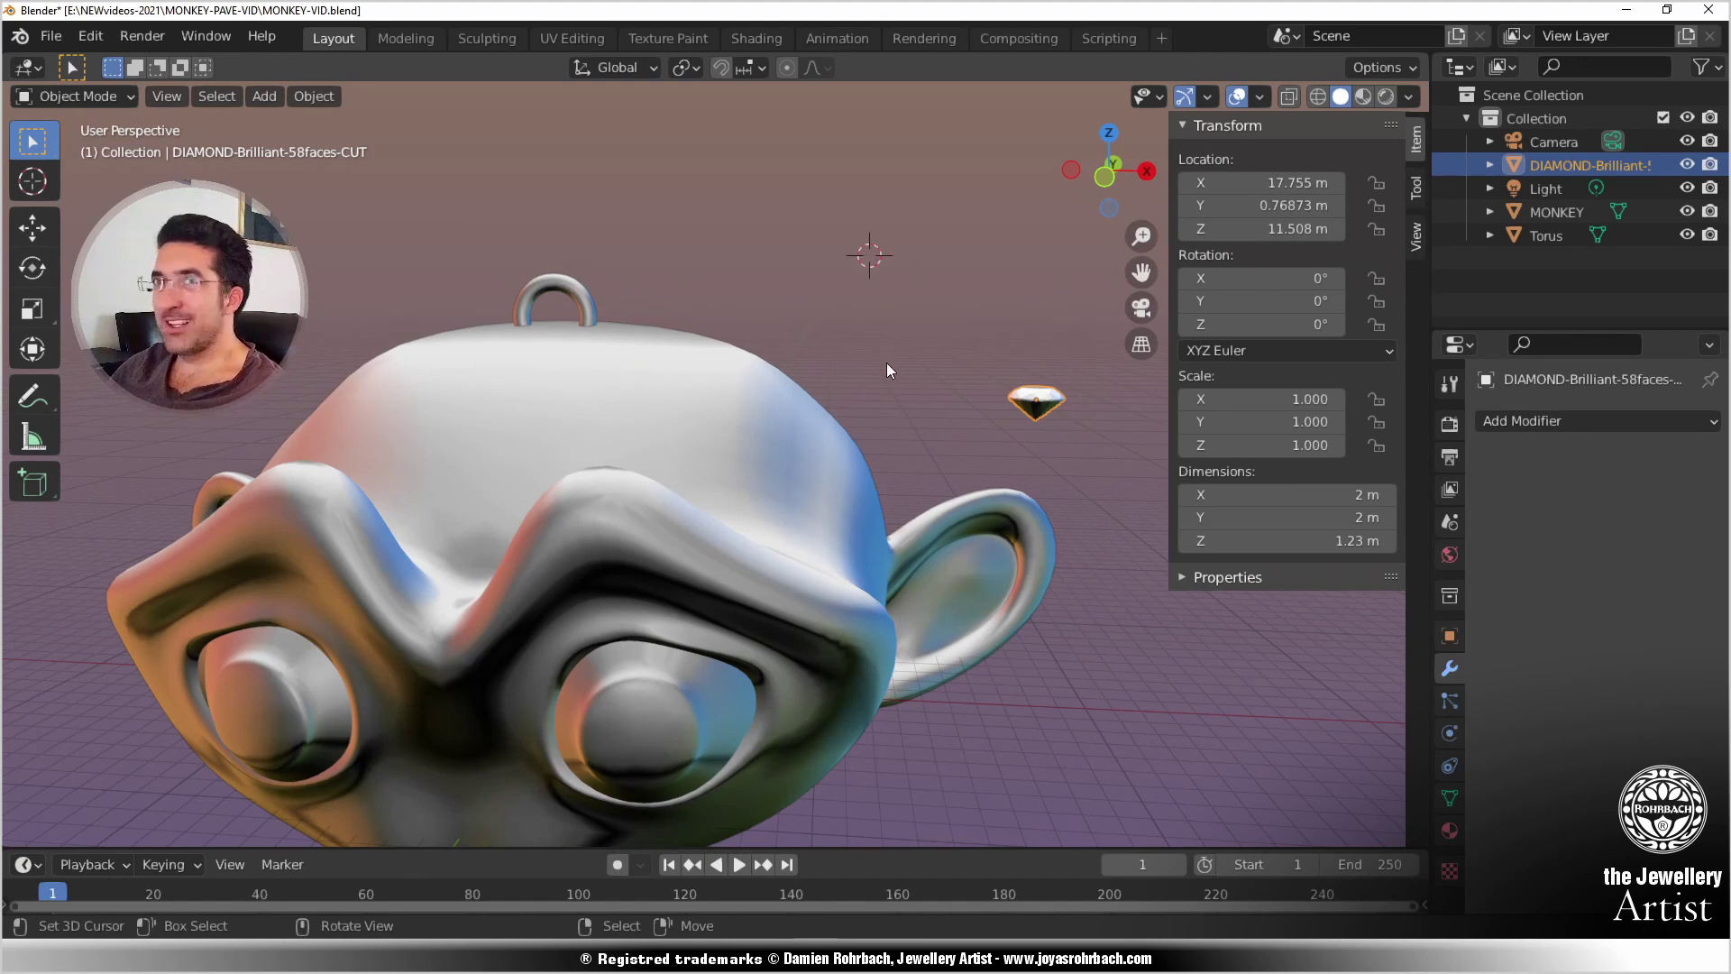
pyautogui.click(762, 68)
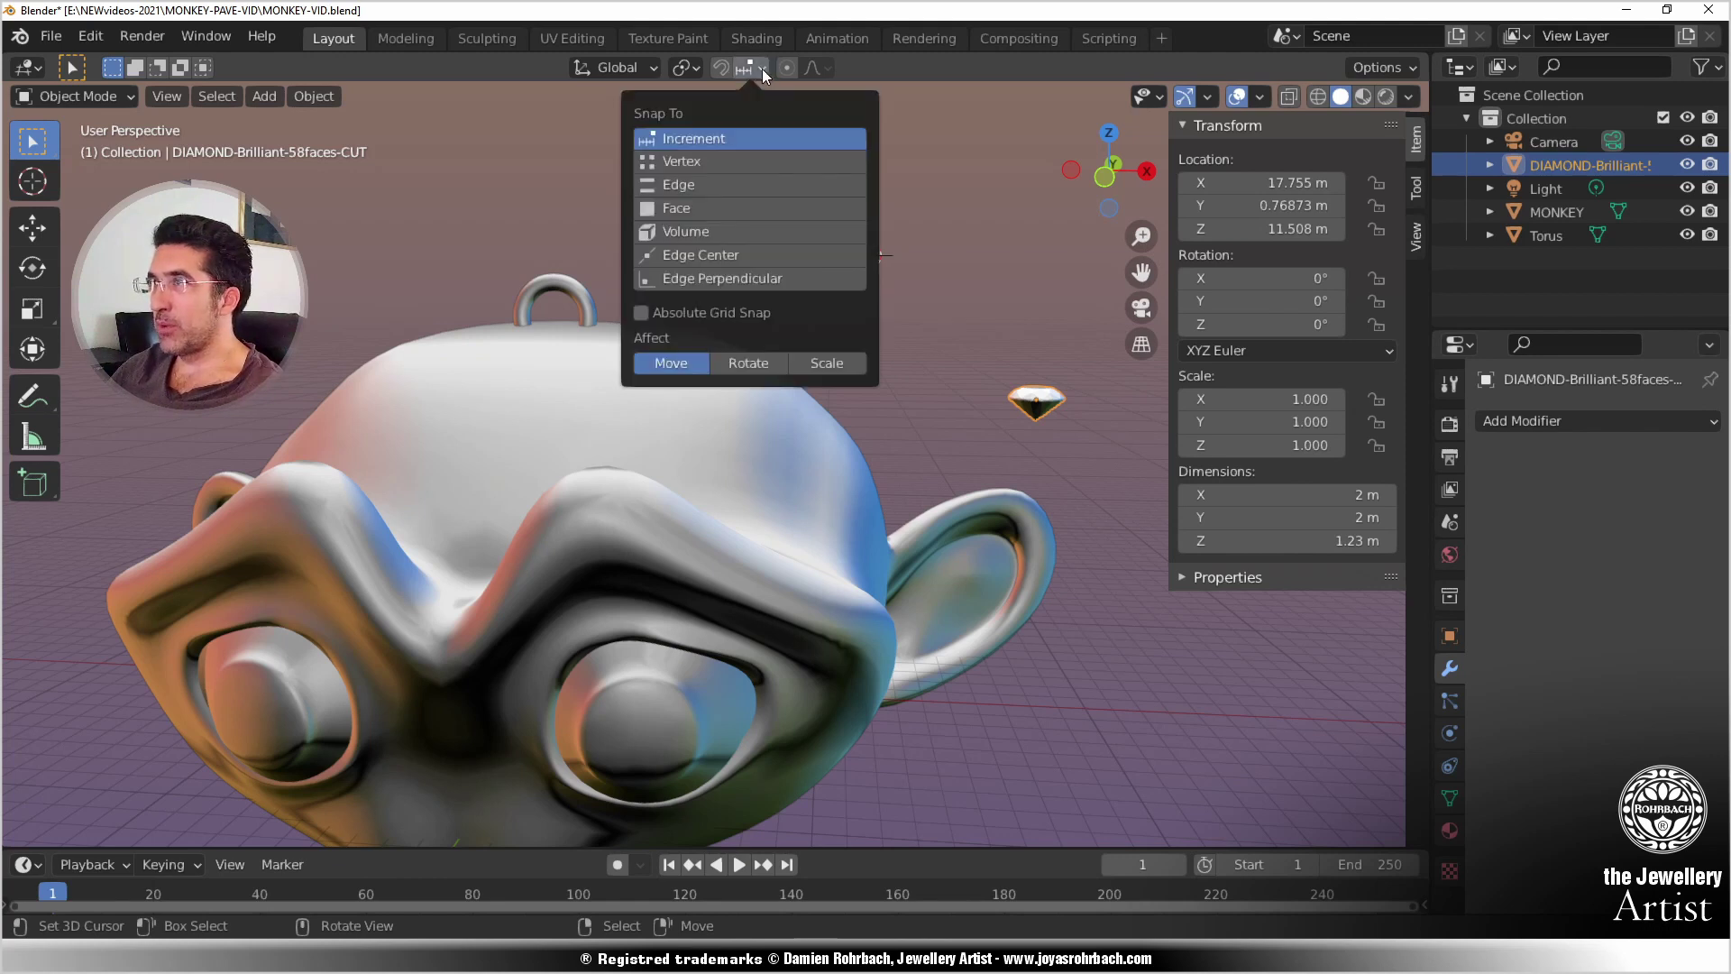
pyautogui.click(723, 207)
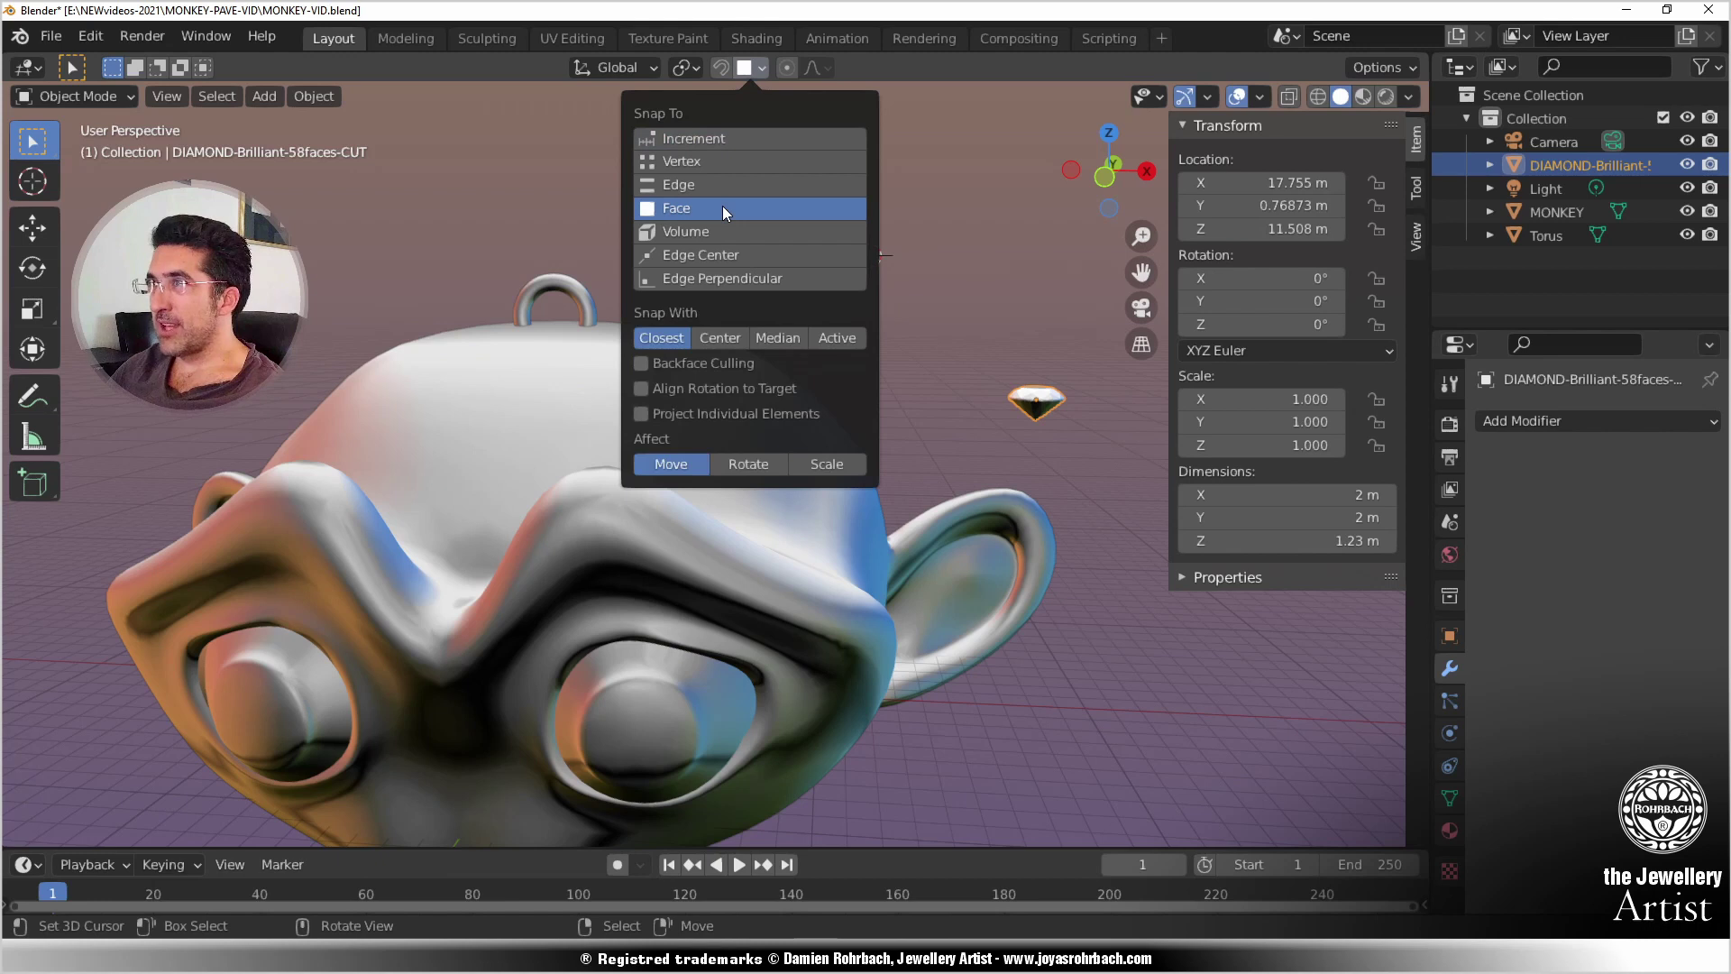
pyautogui.click(738, 342)
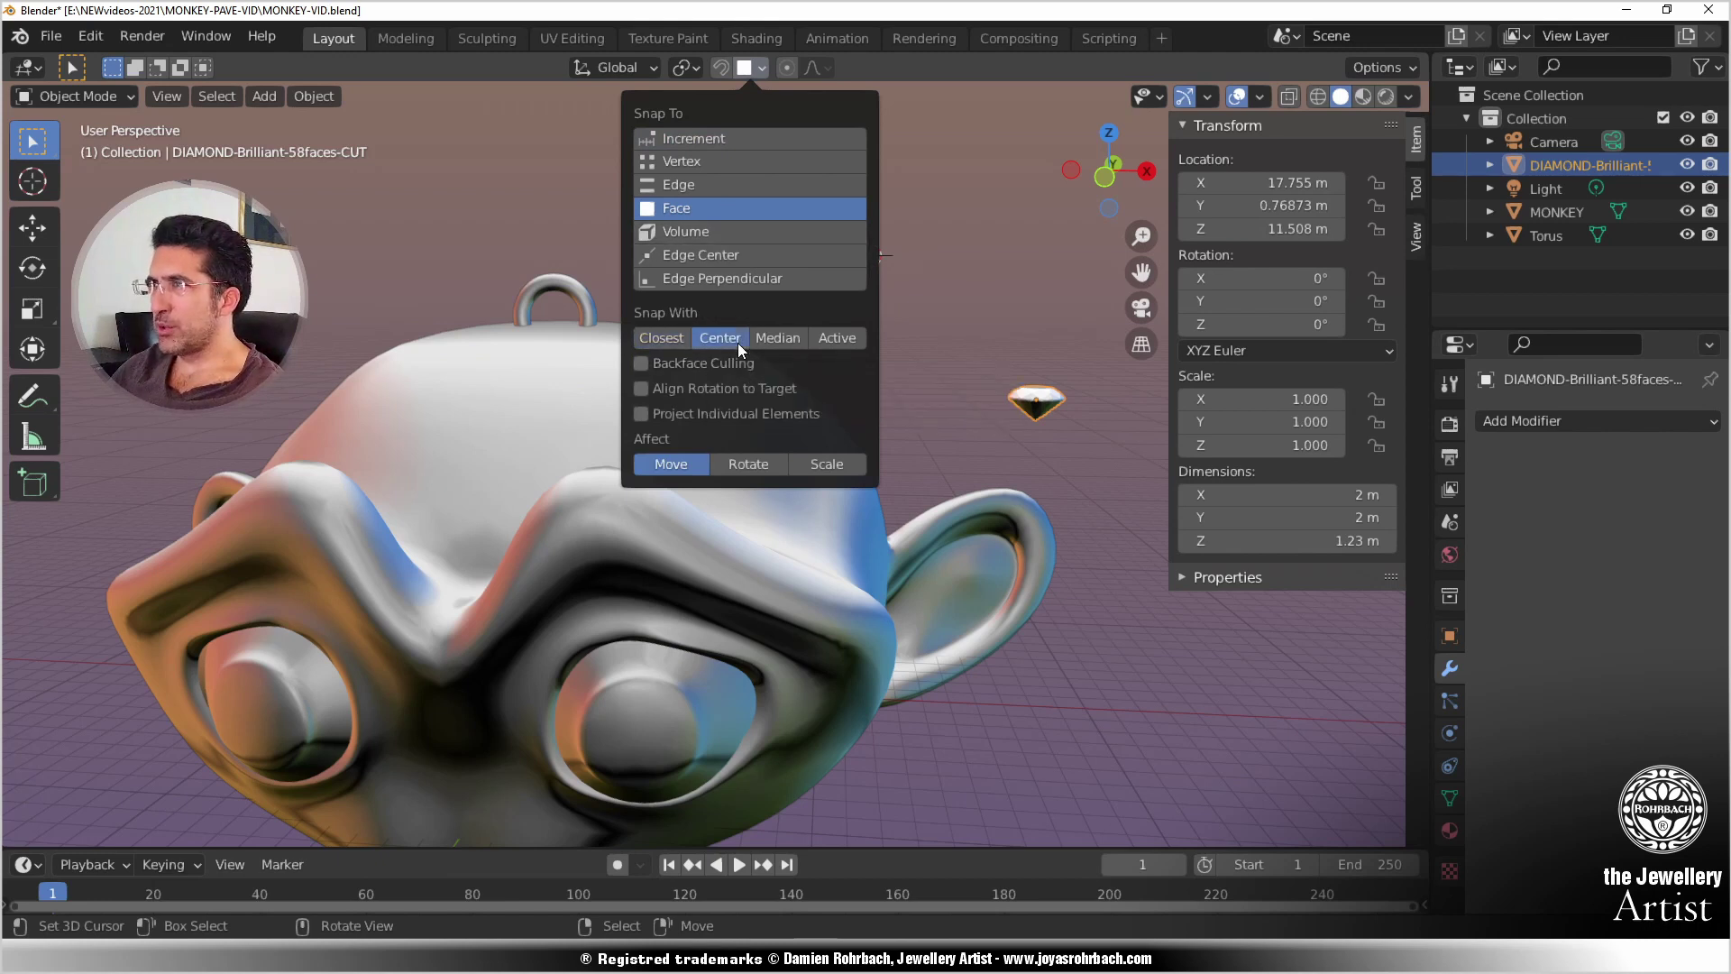
pyautogui.click(646, 389)
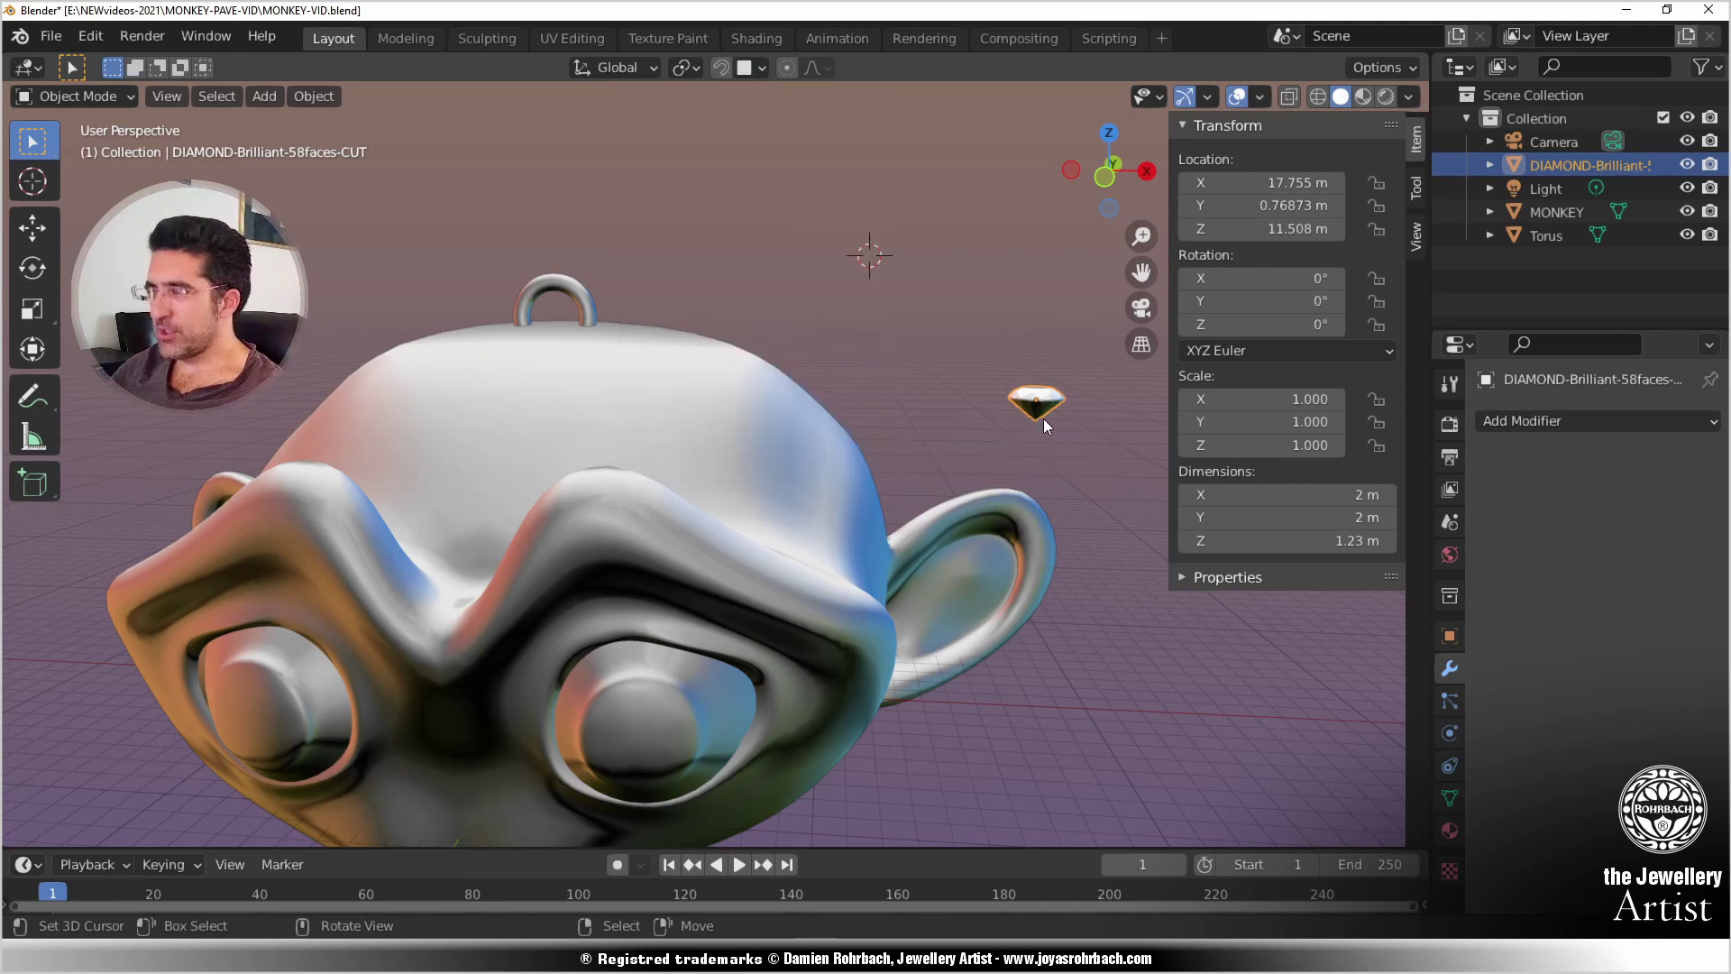
# Step: Move the diamond freely beside the bail, turn on snapping, and snap it onto the head's surface just in front of the bail
pyautogui.press('g')
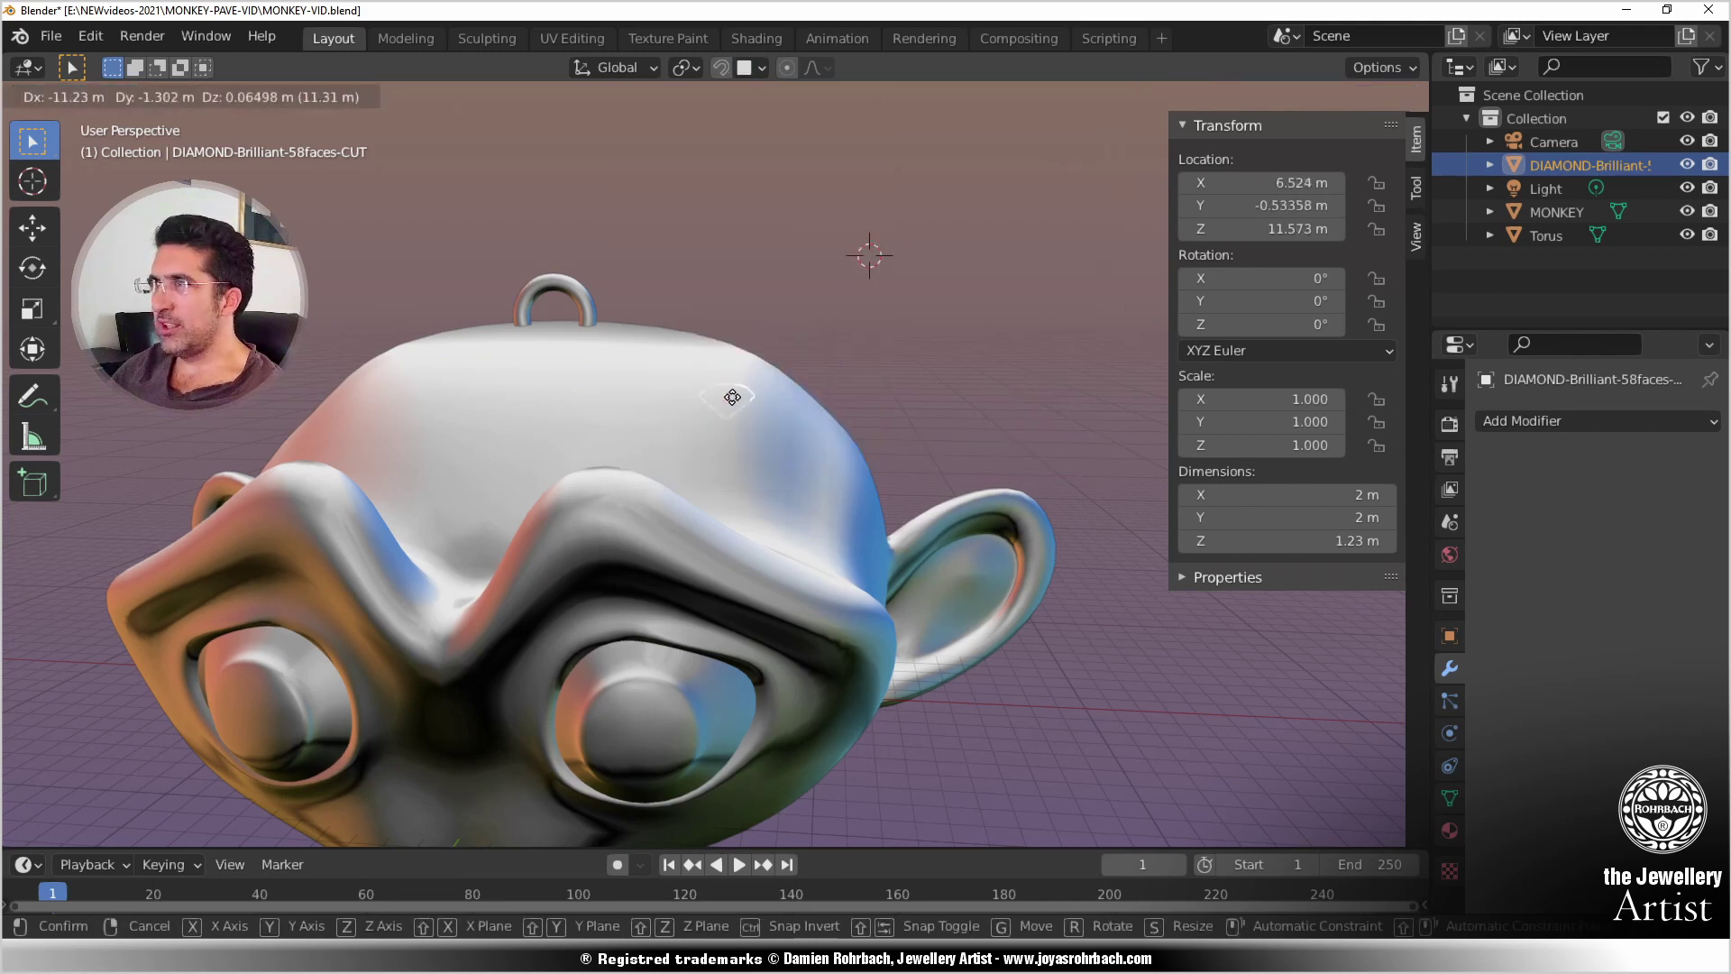
pyautogui.click(864, 280)
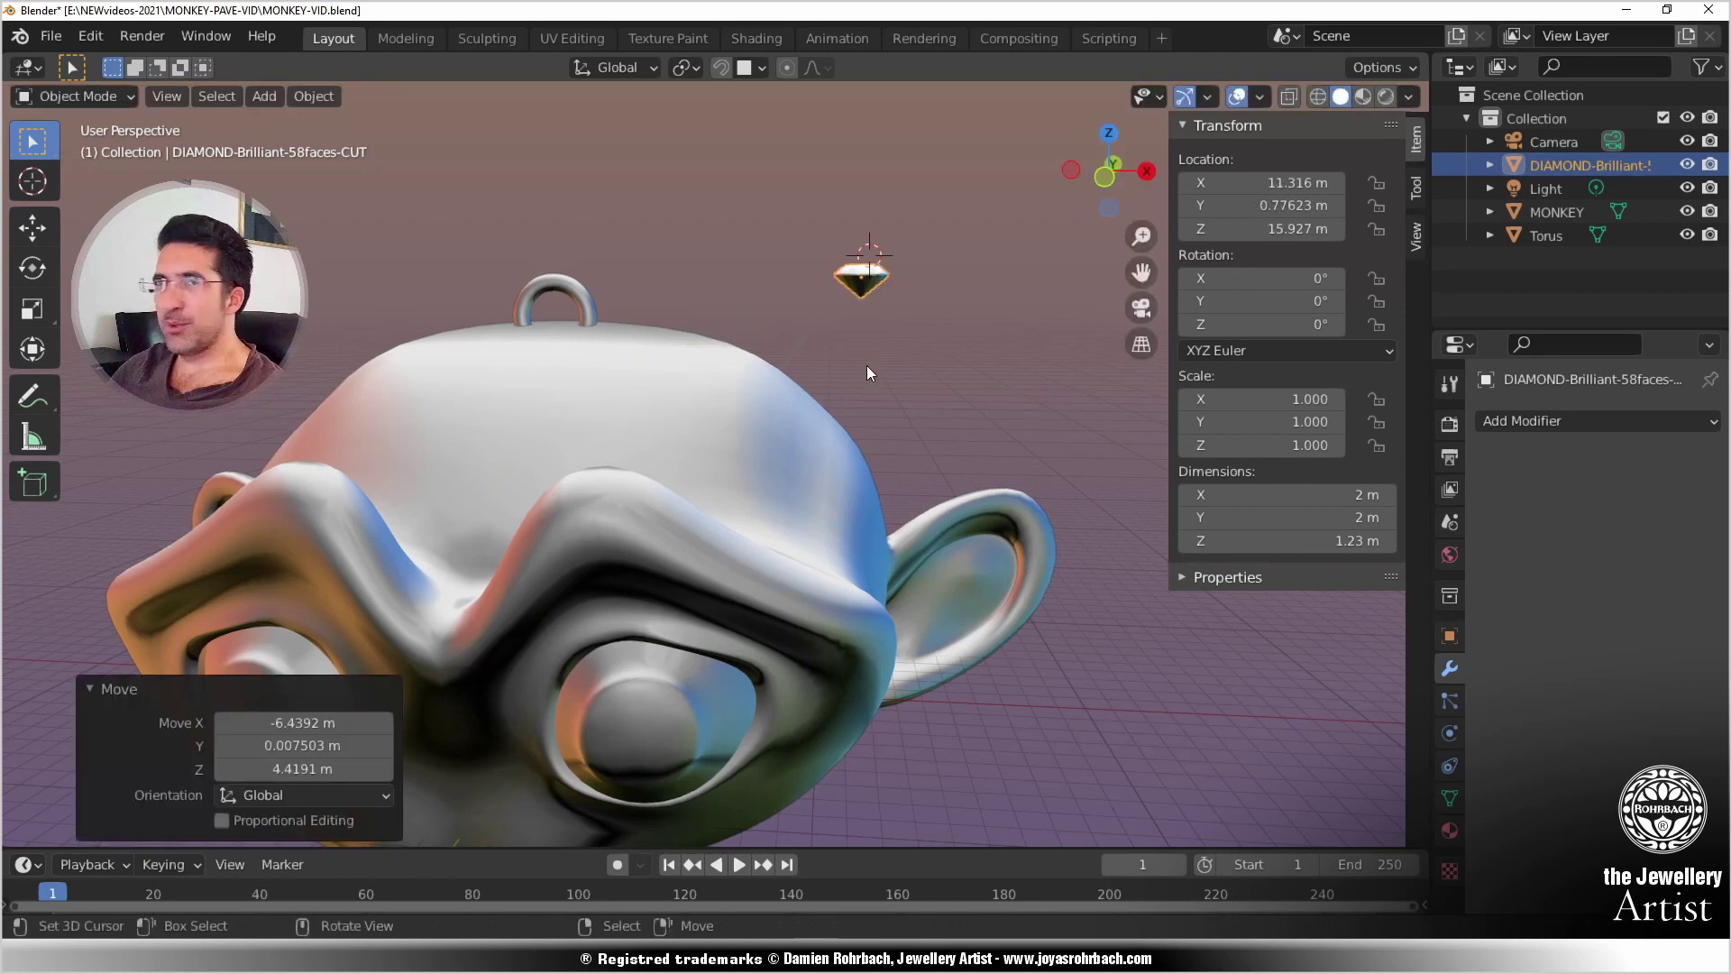
pyautogui.click(726, 65)
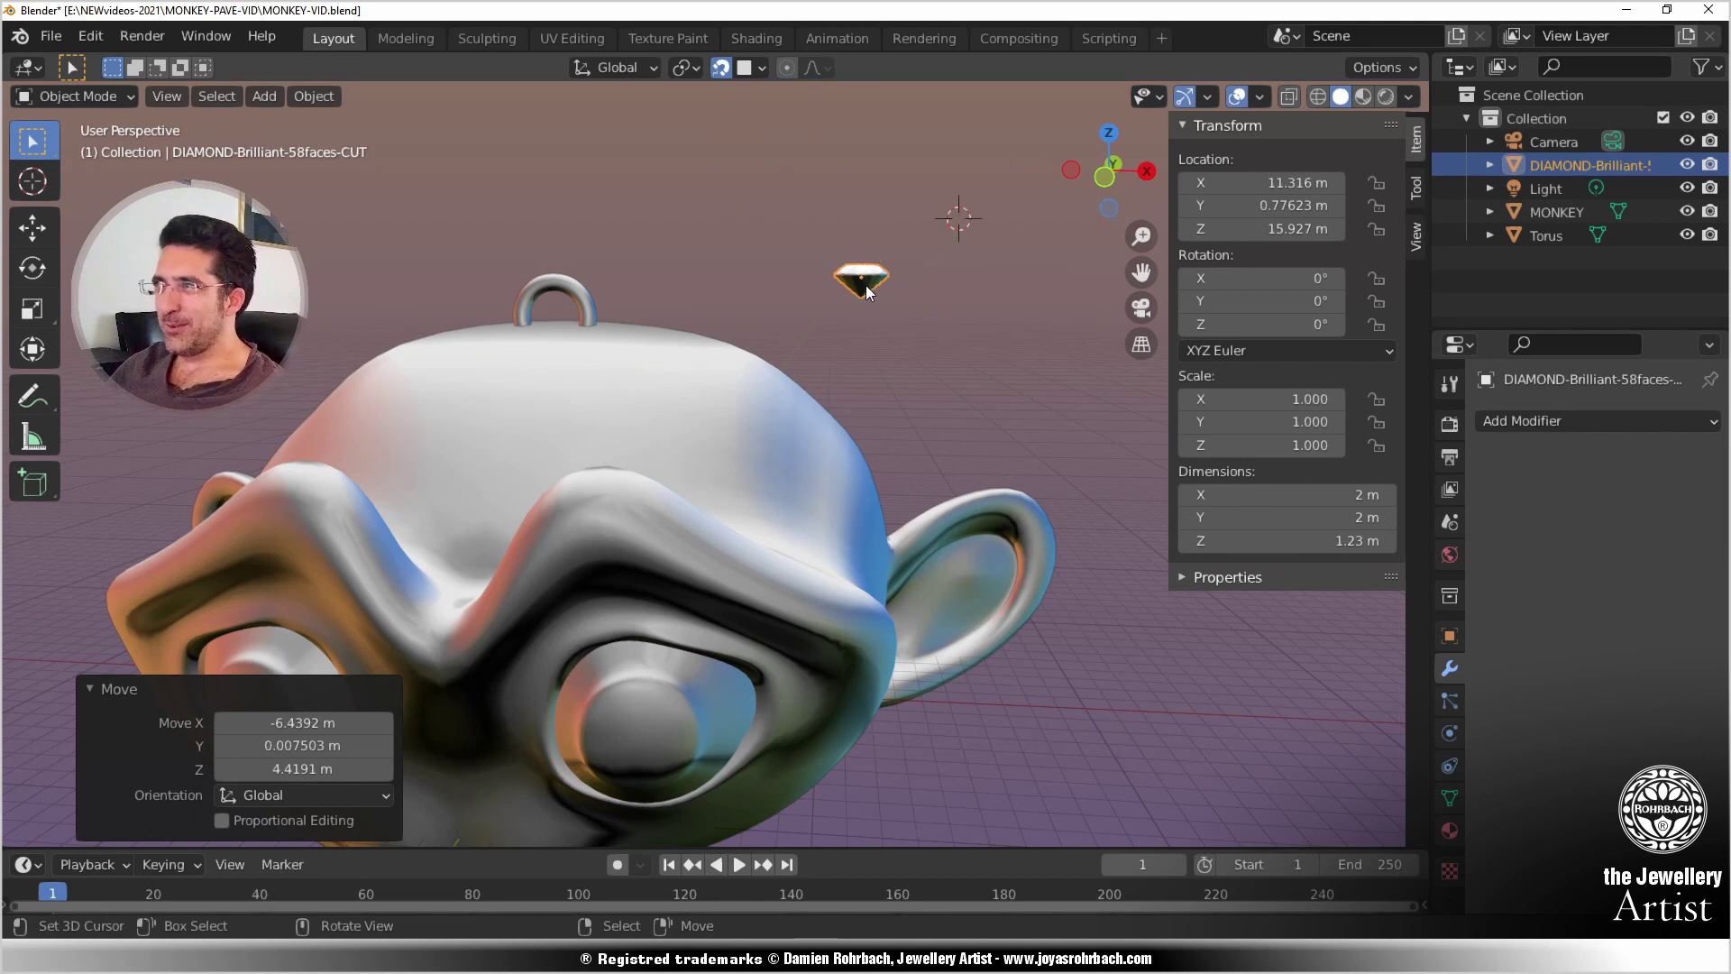
pyautogui.press('g')
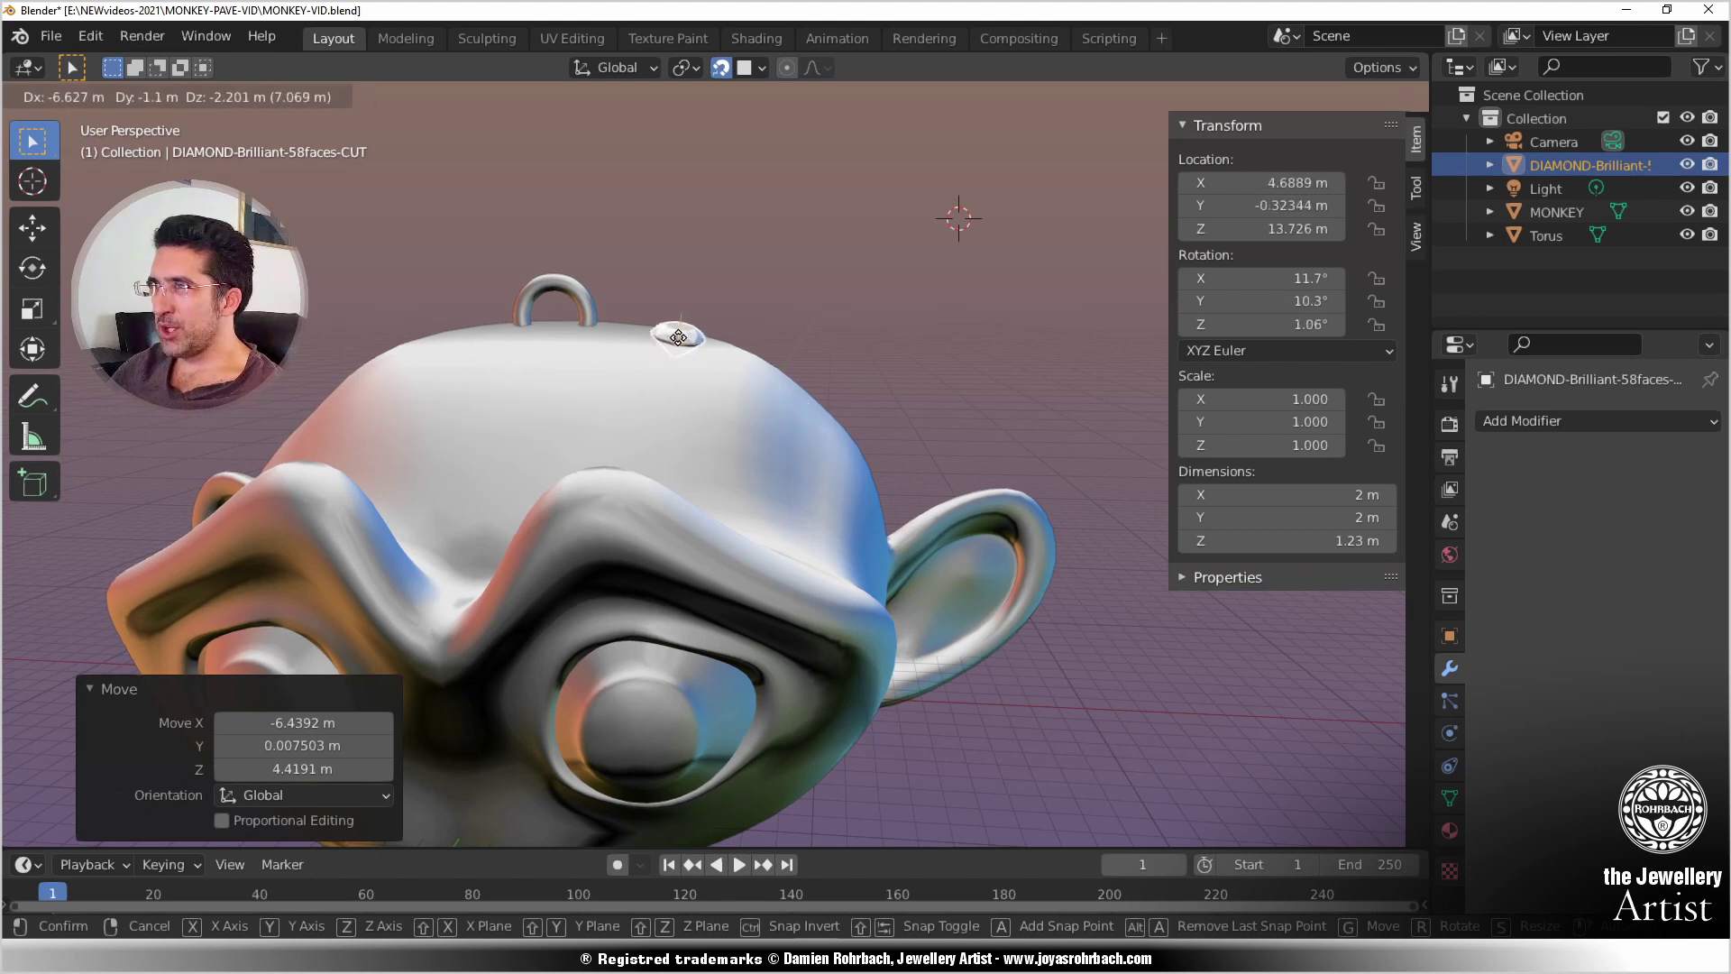
pyautogui.click(638, 341)
# Step: Examine from several sides and from above how the diamond sits on the monkey's head
pyautogui.moveTo(858, 494); pyautogui.dragTo(728, 467, button='middle')
pyautogui.press('KP_Decimal')
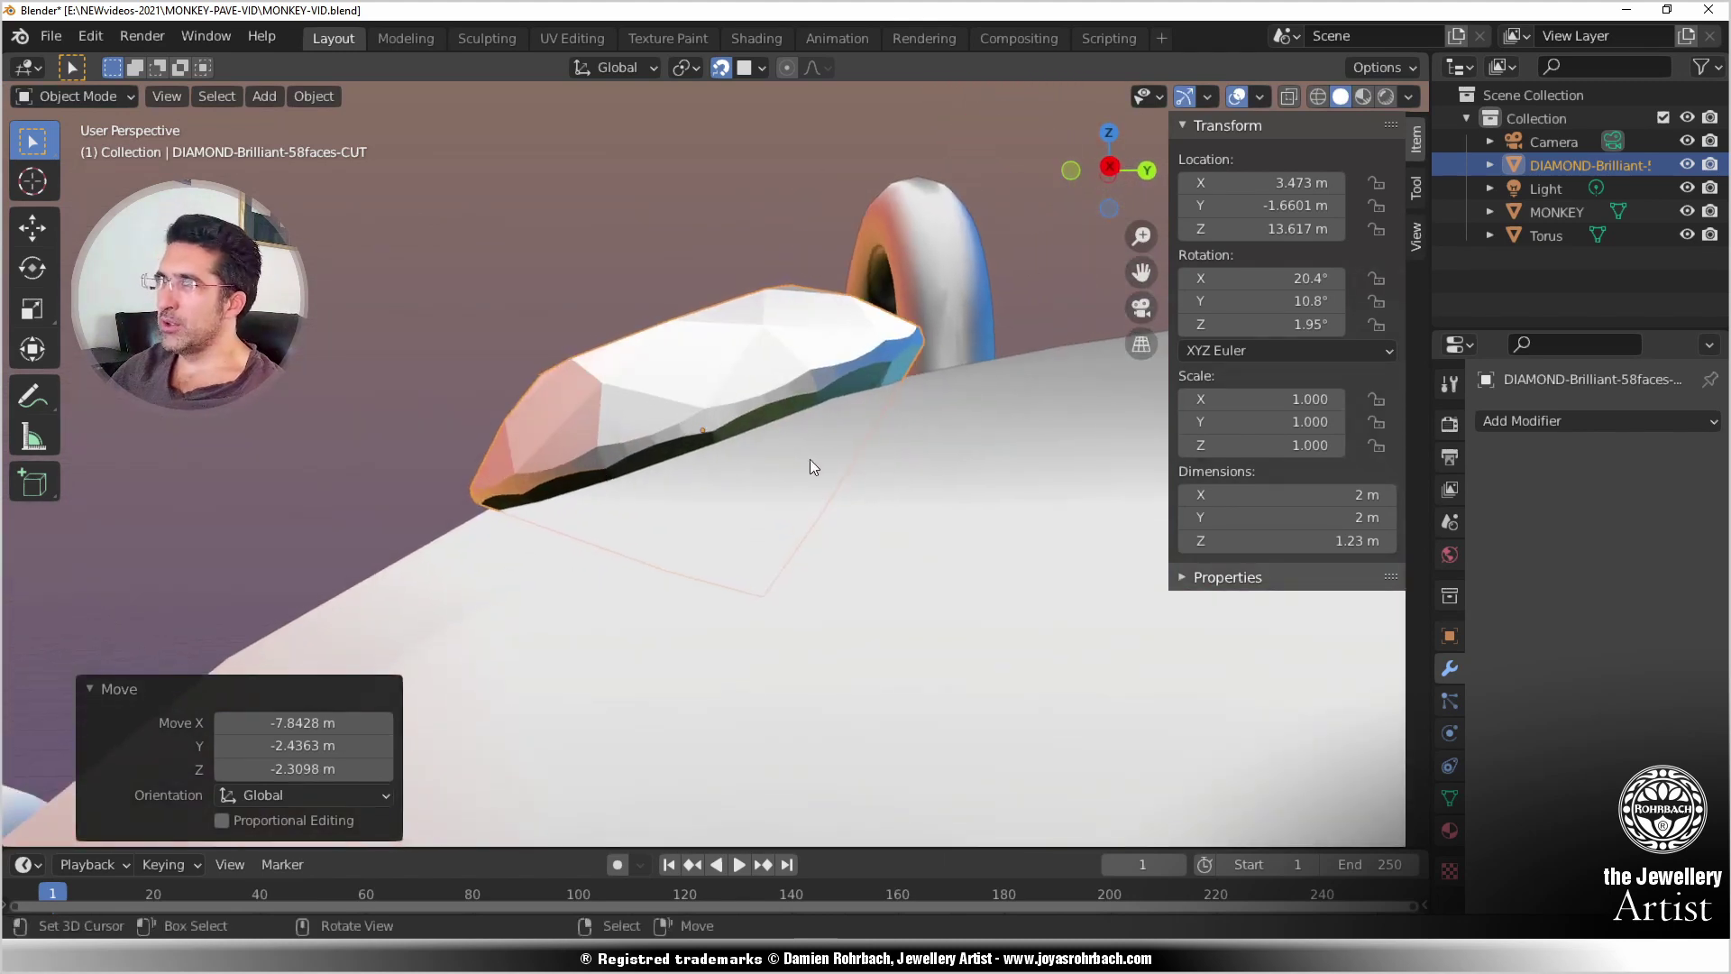
pyautogui.moveTo(854, 473); pyautogui.dragTo(798, 480, button='middle')
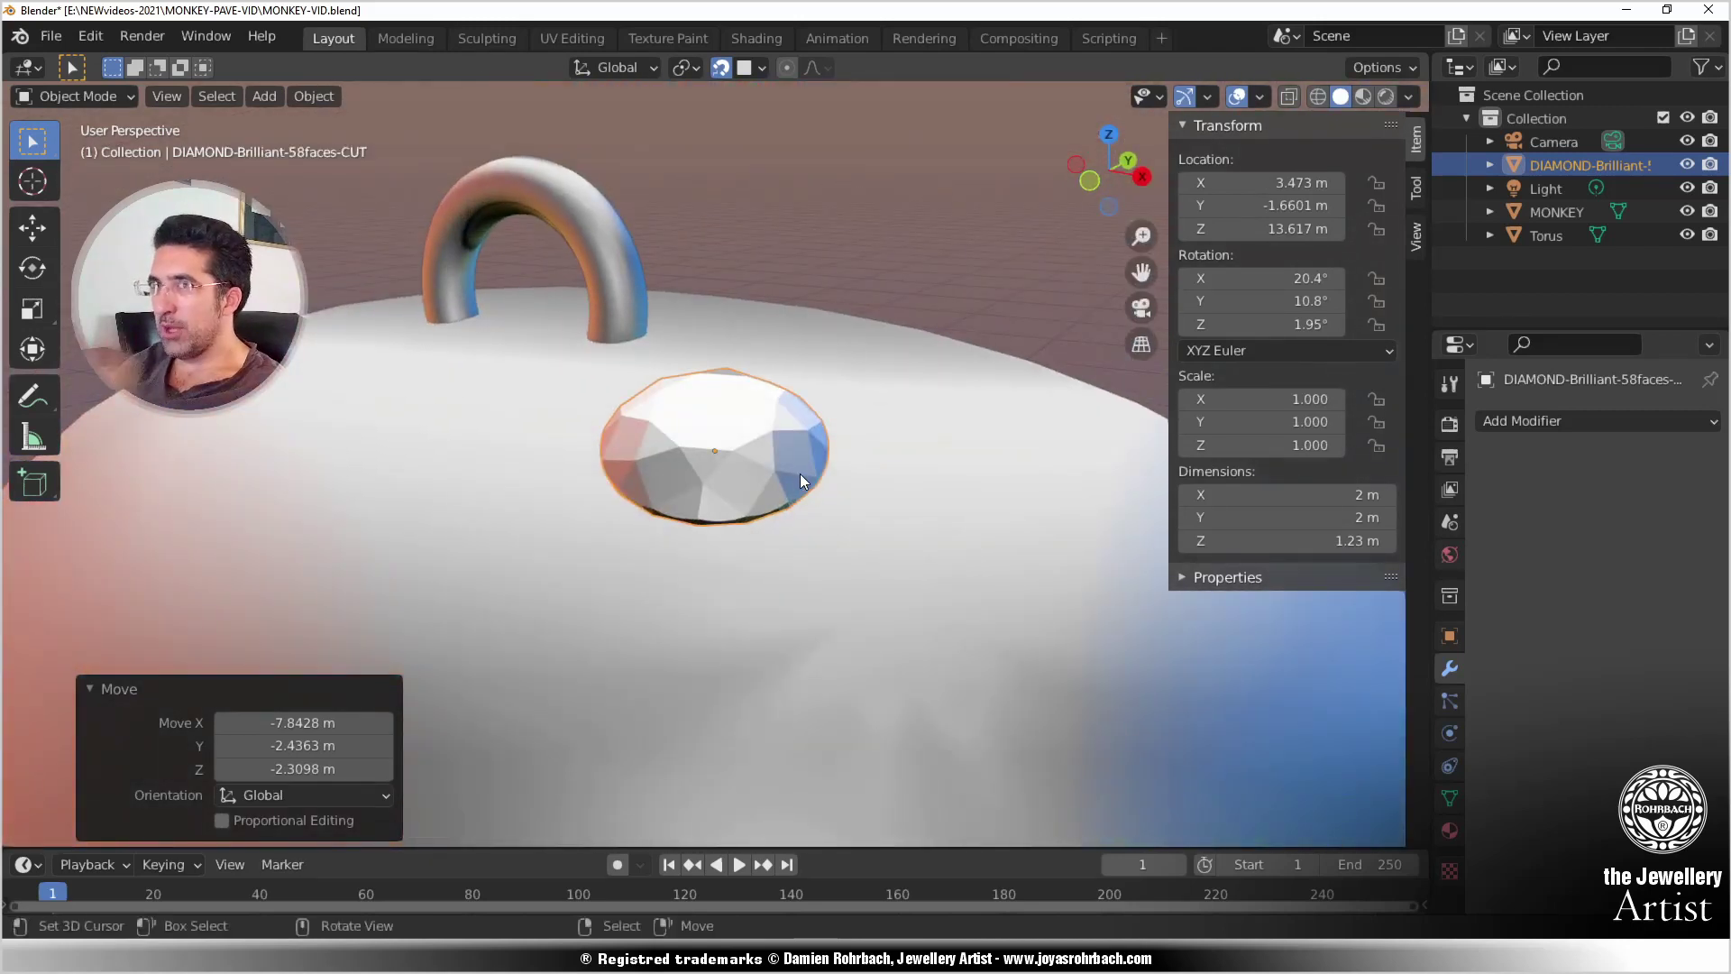
pyautogui.moveTo(798, 494); pyautogui.dragTo(750, 413, button='middle')
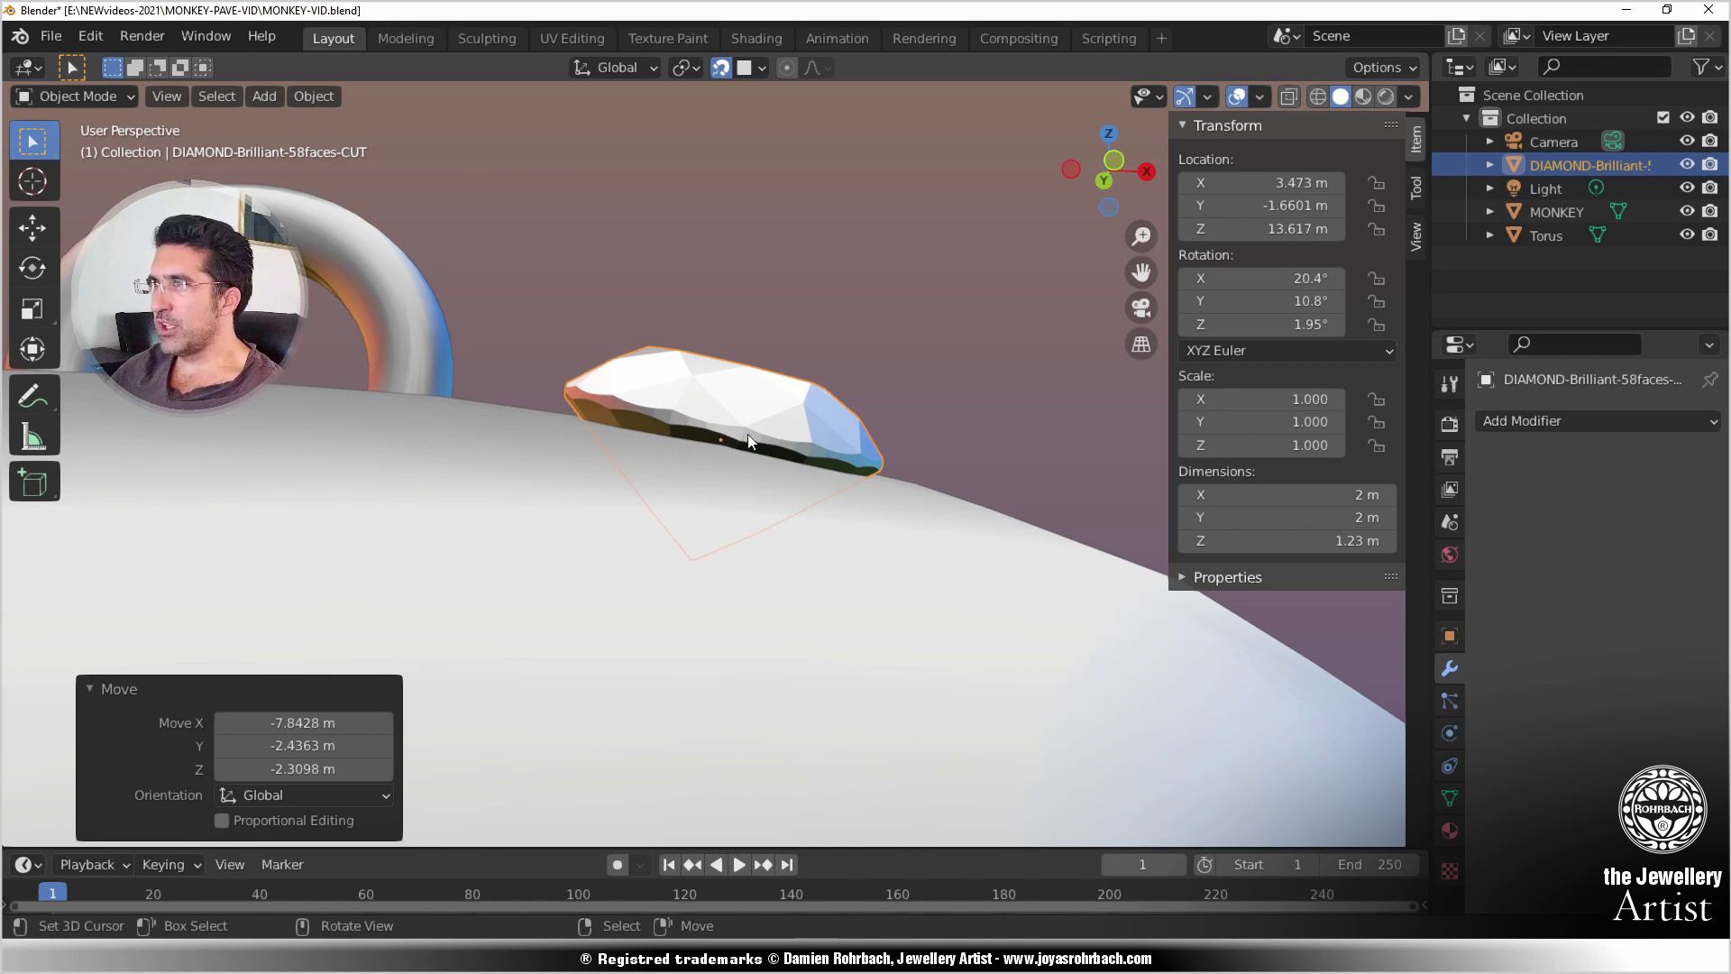
pyautogui.moveTo(898, 395); pyautogui.dragTo(739, 549, button='middle')
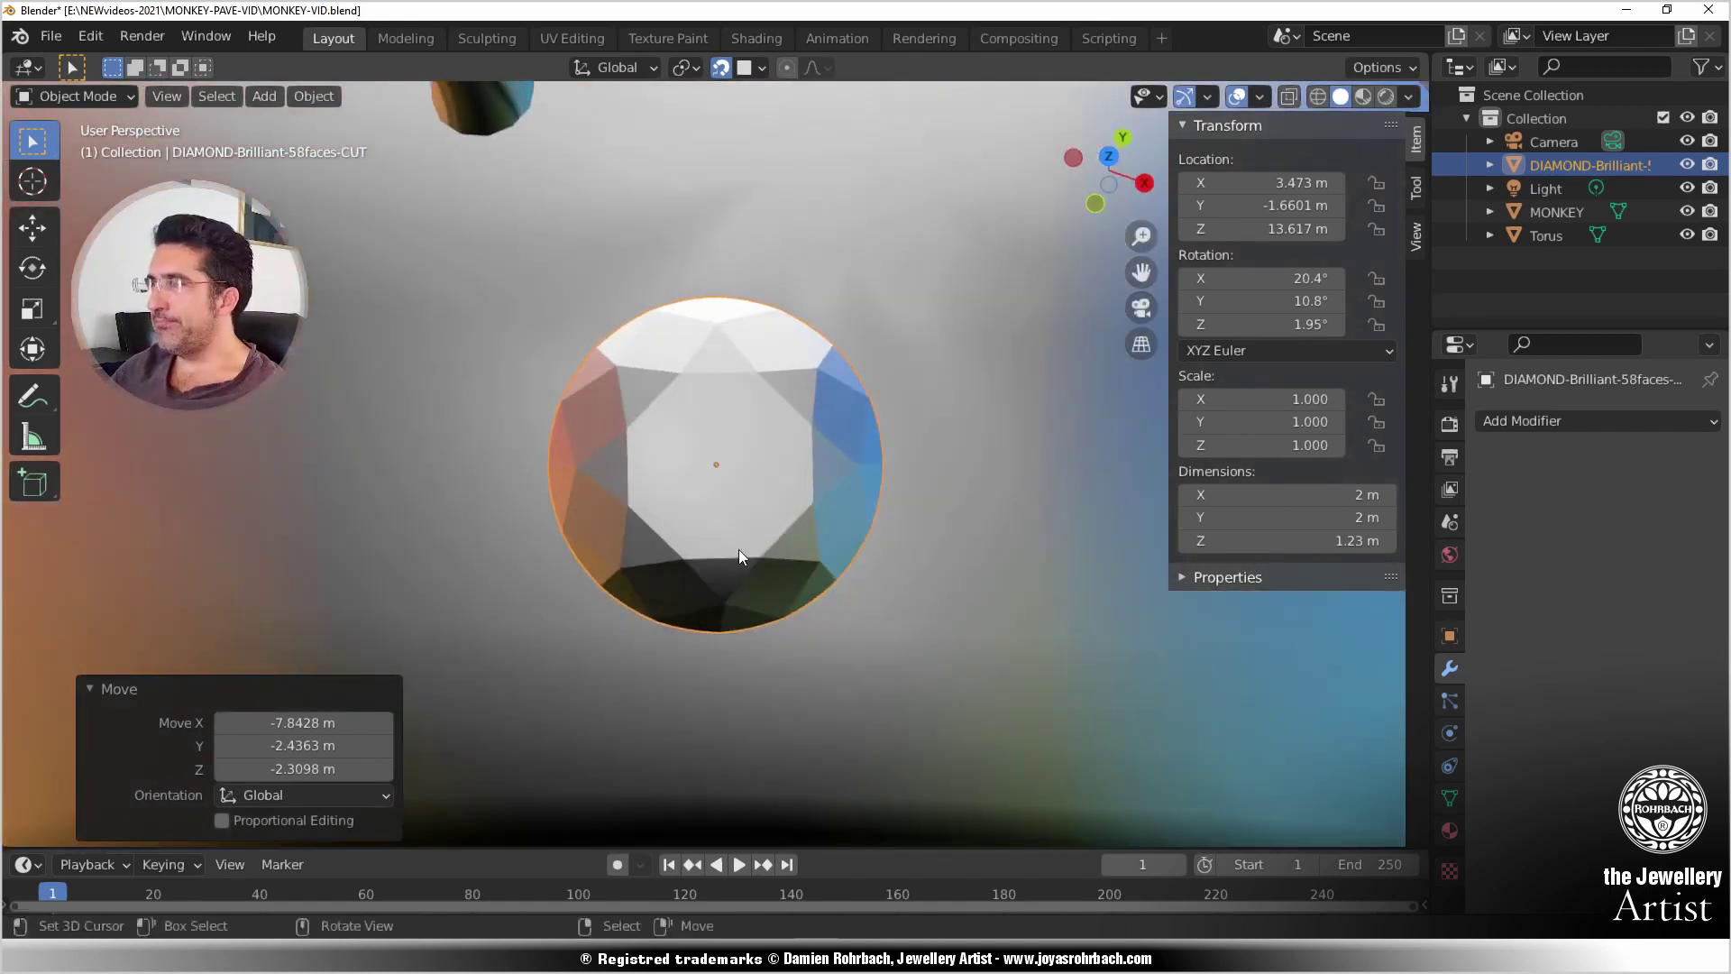
pyautogui.scroll(-8, 745, 502)
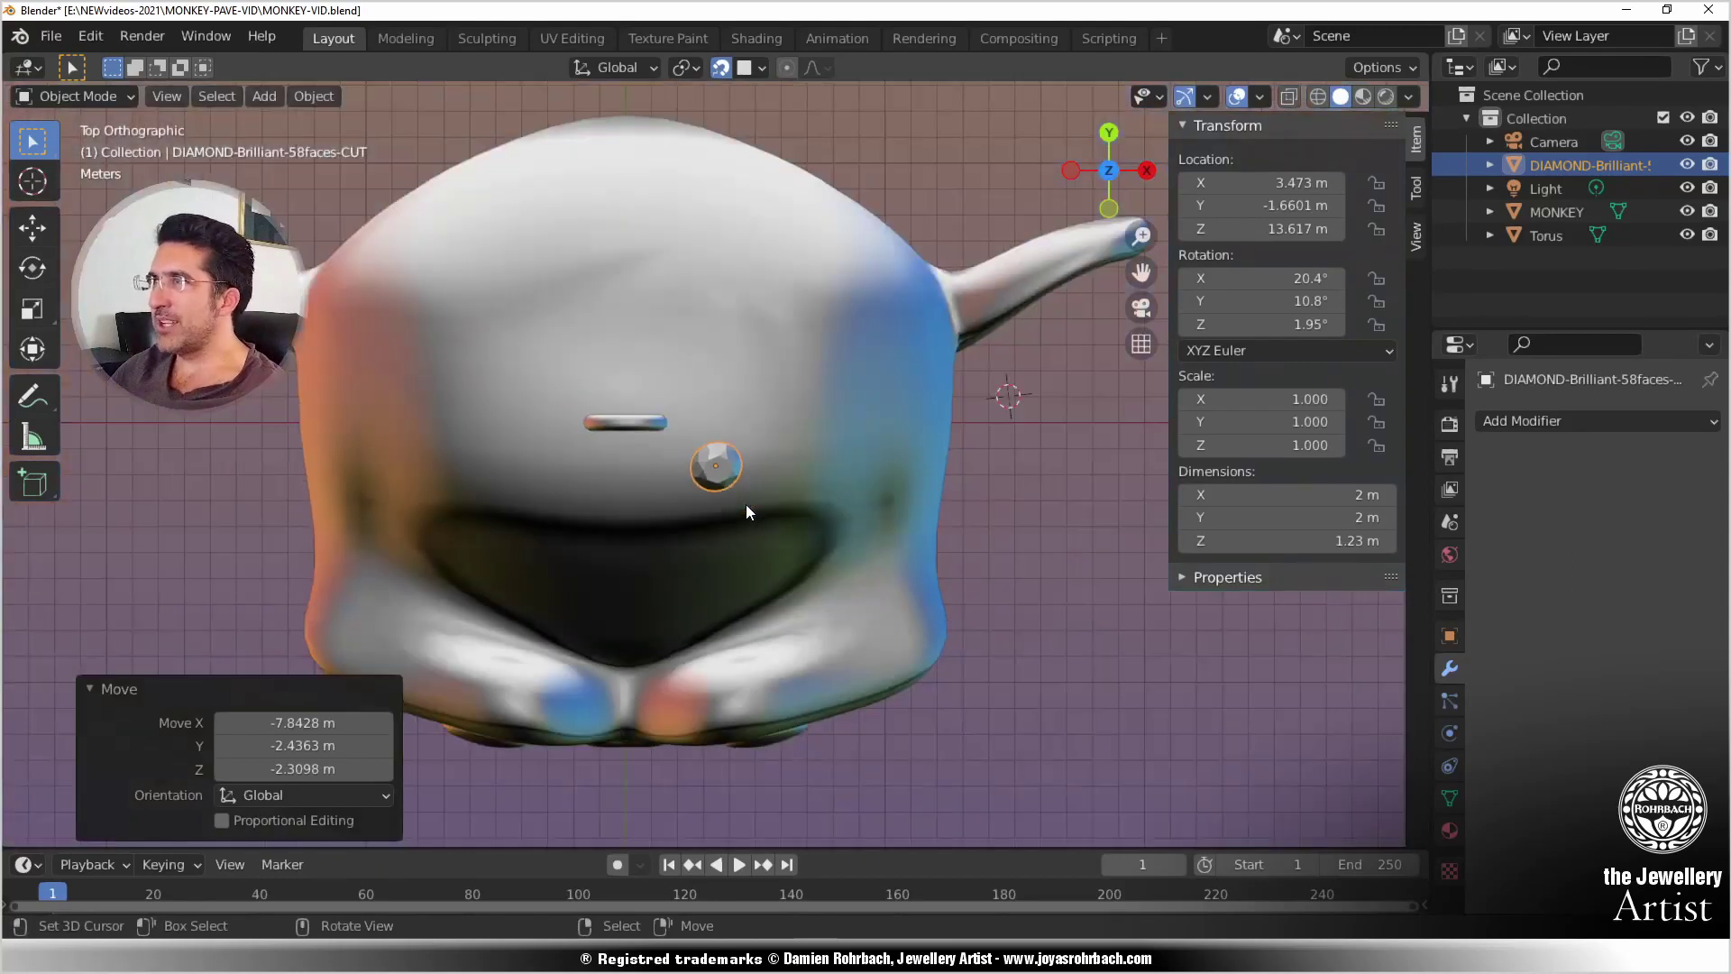
pyautogui.scroll(3, 737, 426)
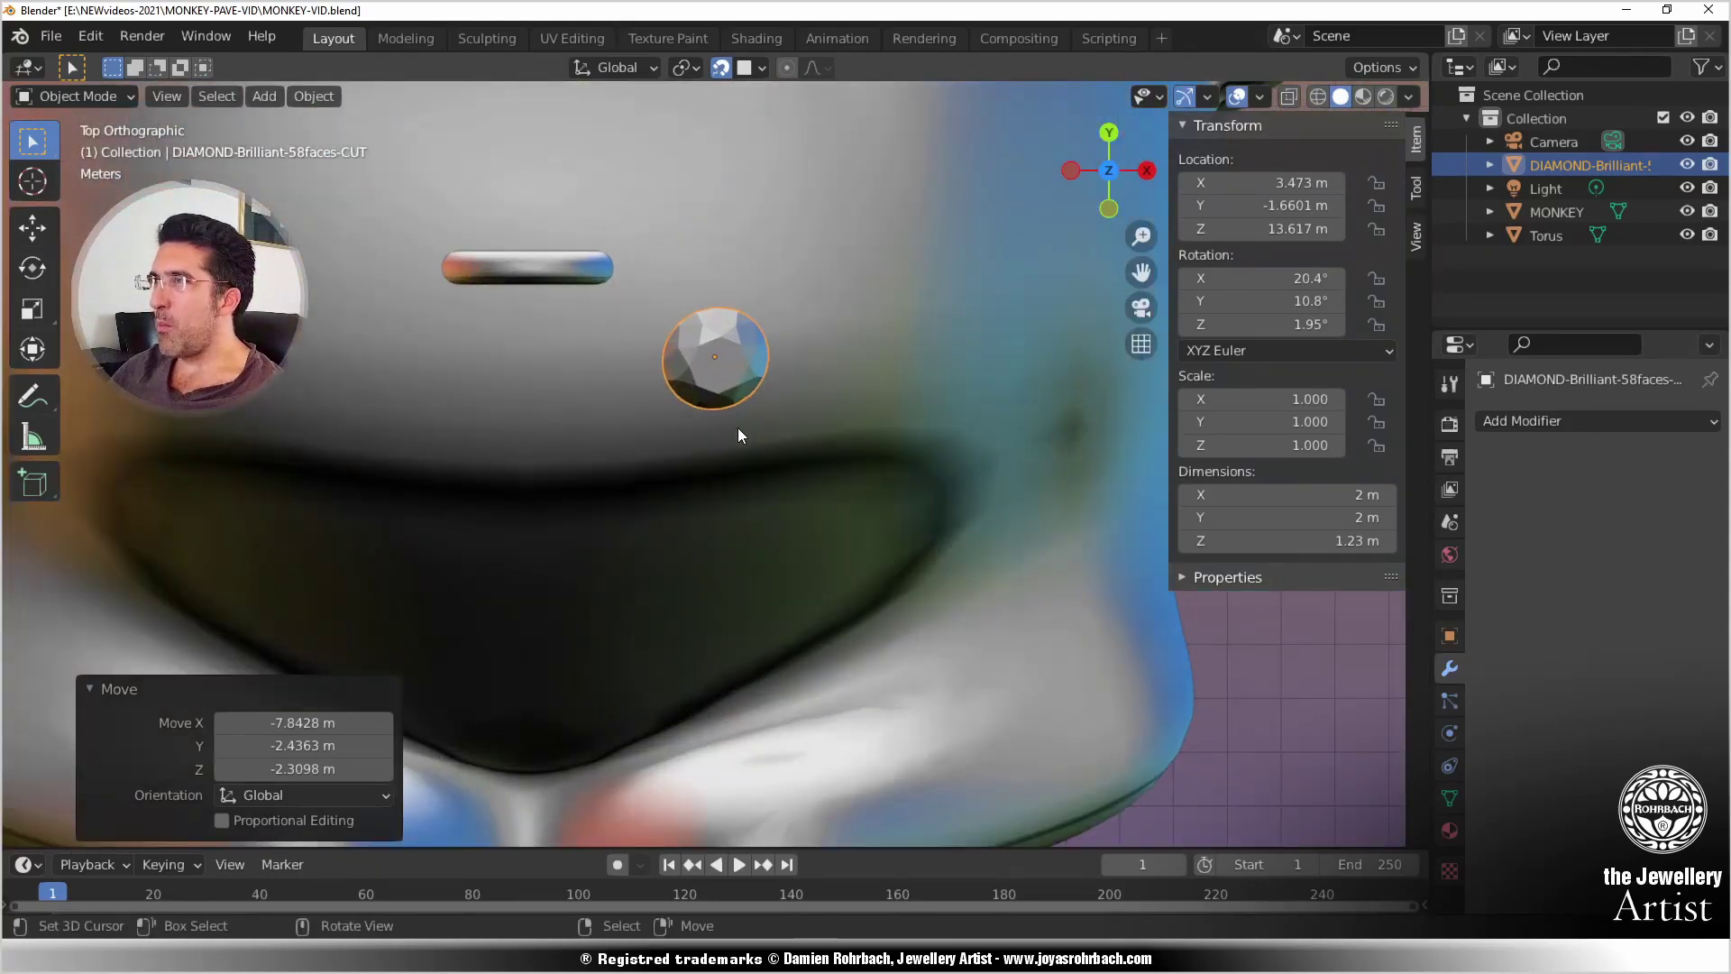
# Step: Add a Mirror modifier to the diamond along the X axis, using MONKEY as the mirror object
pyautogui.moveTo(737, 428); pyautogui.dragTo(1165, 578, button='middle')
pyautogui.click(1593, 422)
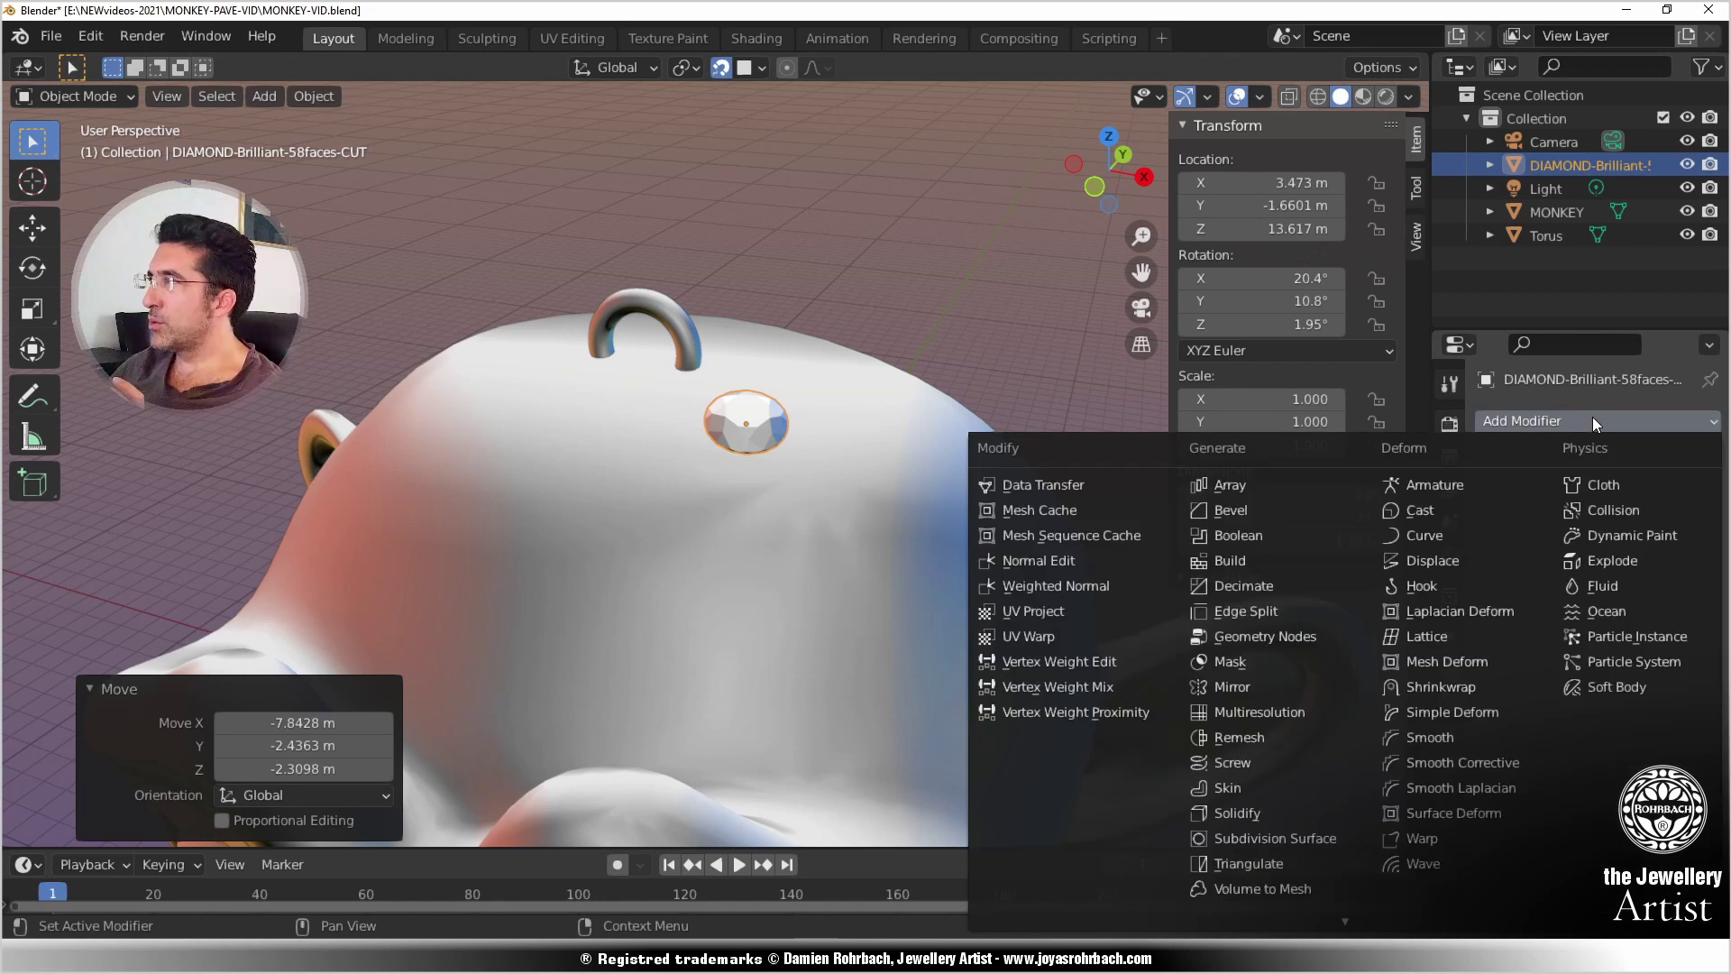
pyautogui.click(1260, 695)
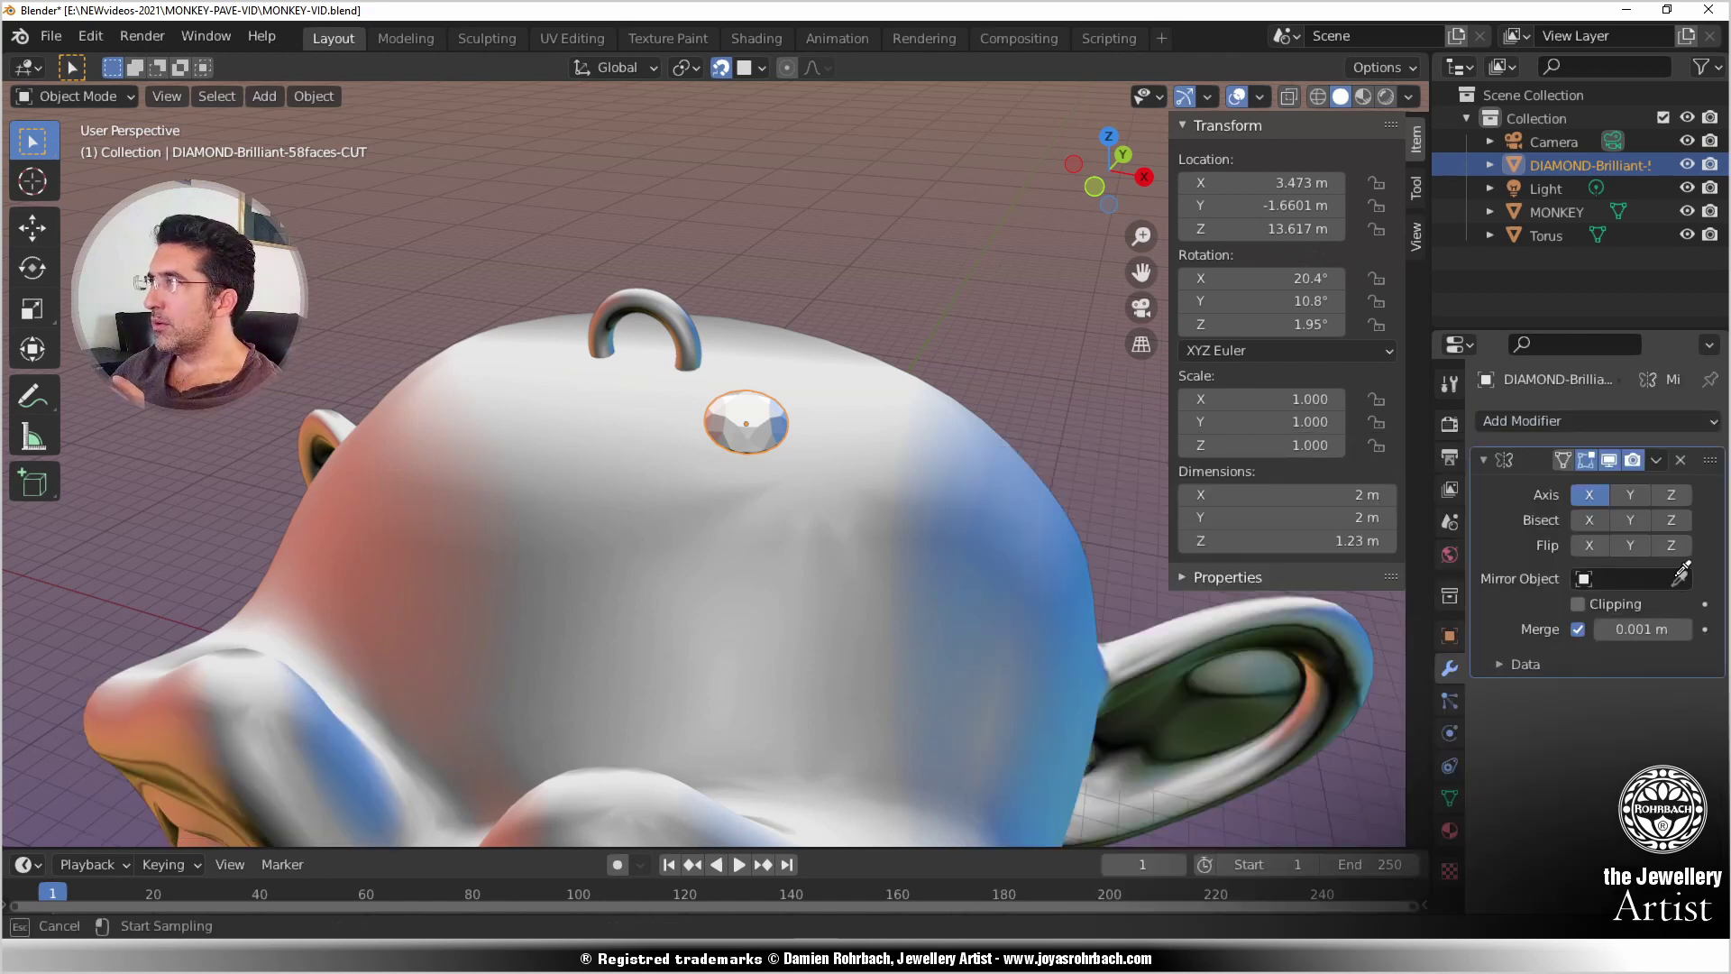
pyautogui.click(928, 586)
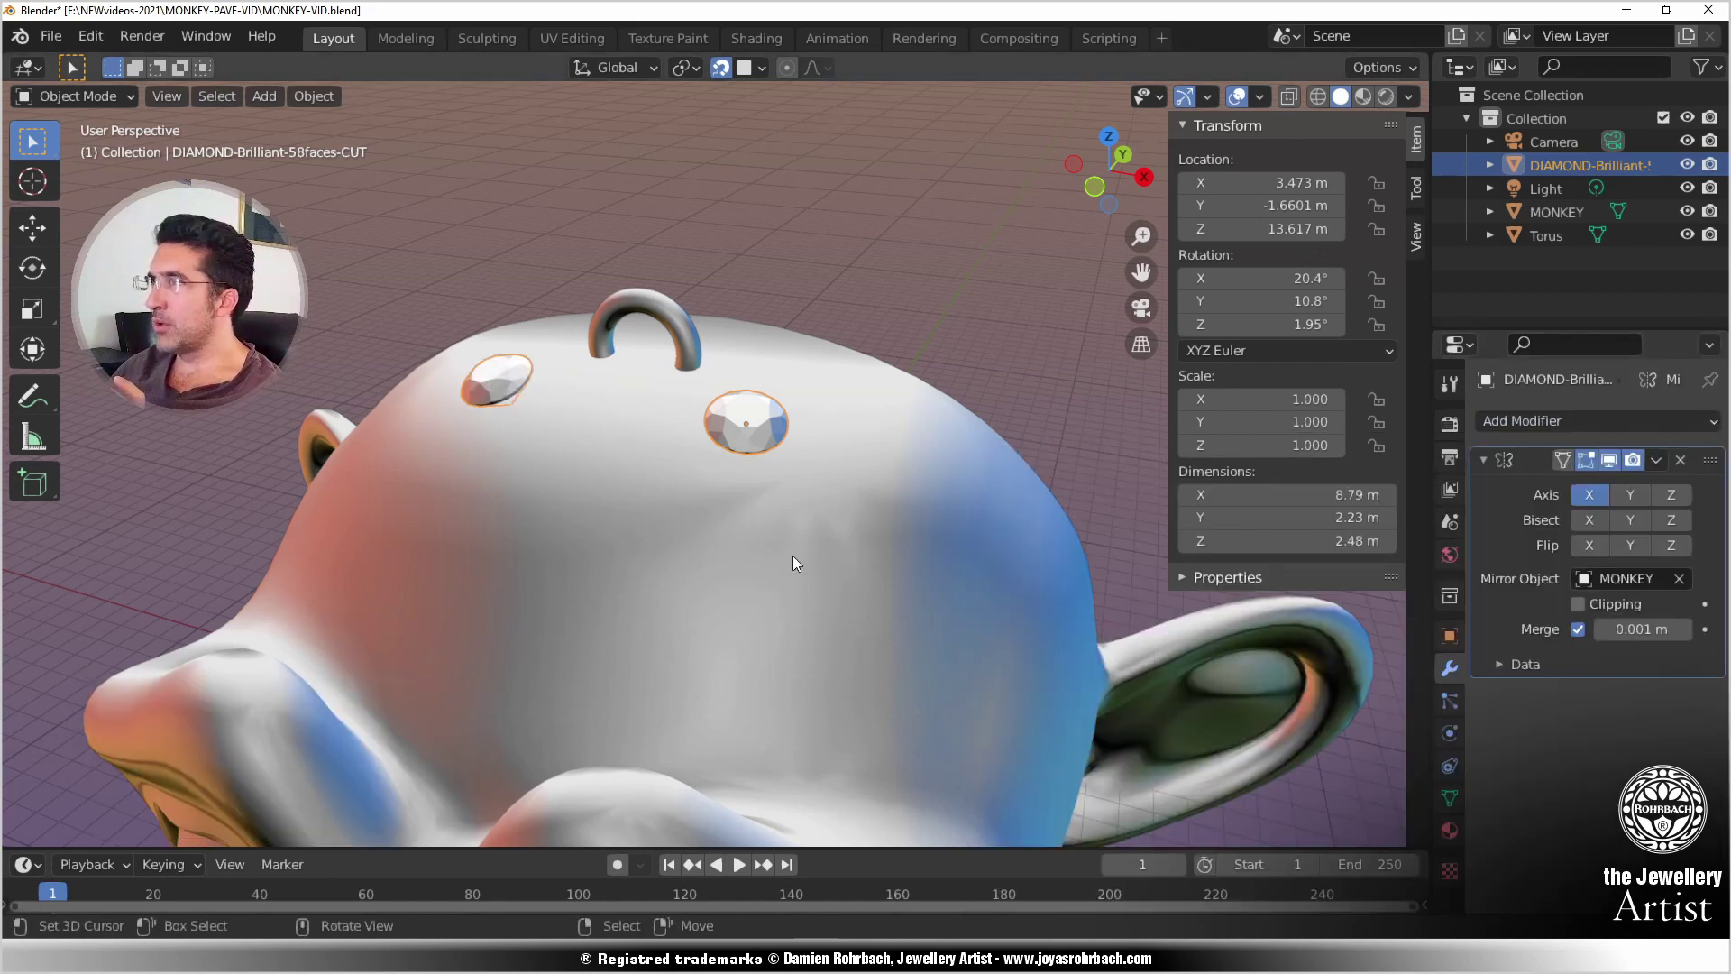
# Step: Save the file and duplicate the centre diamond in front of the bail, placing the copy beside it about 2.18 m along X
pyautogui.moveTo(534, 516); pyautogui.dragTo(934, 483, button='middle')
pyautogui.hotkey('ctrl', 's')
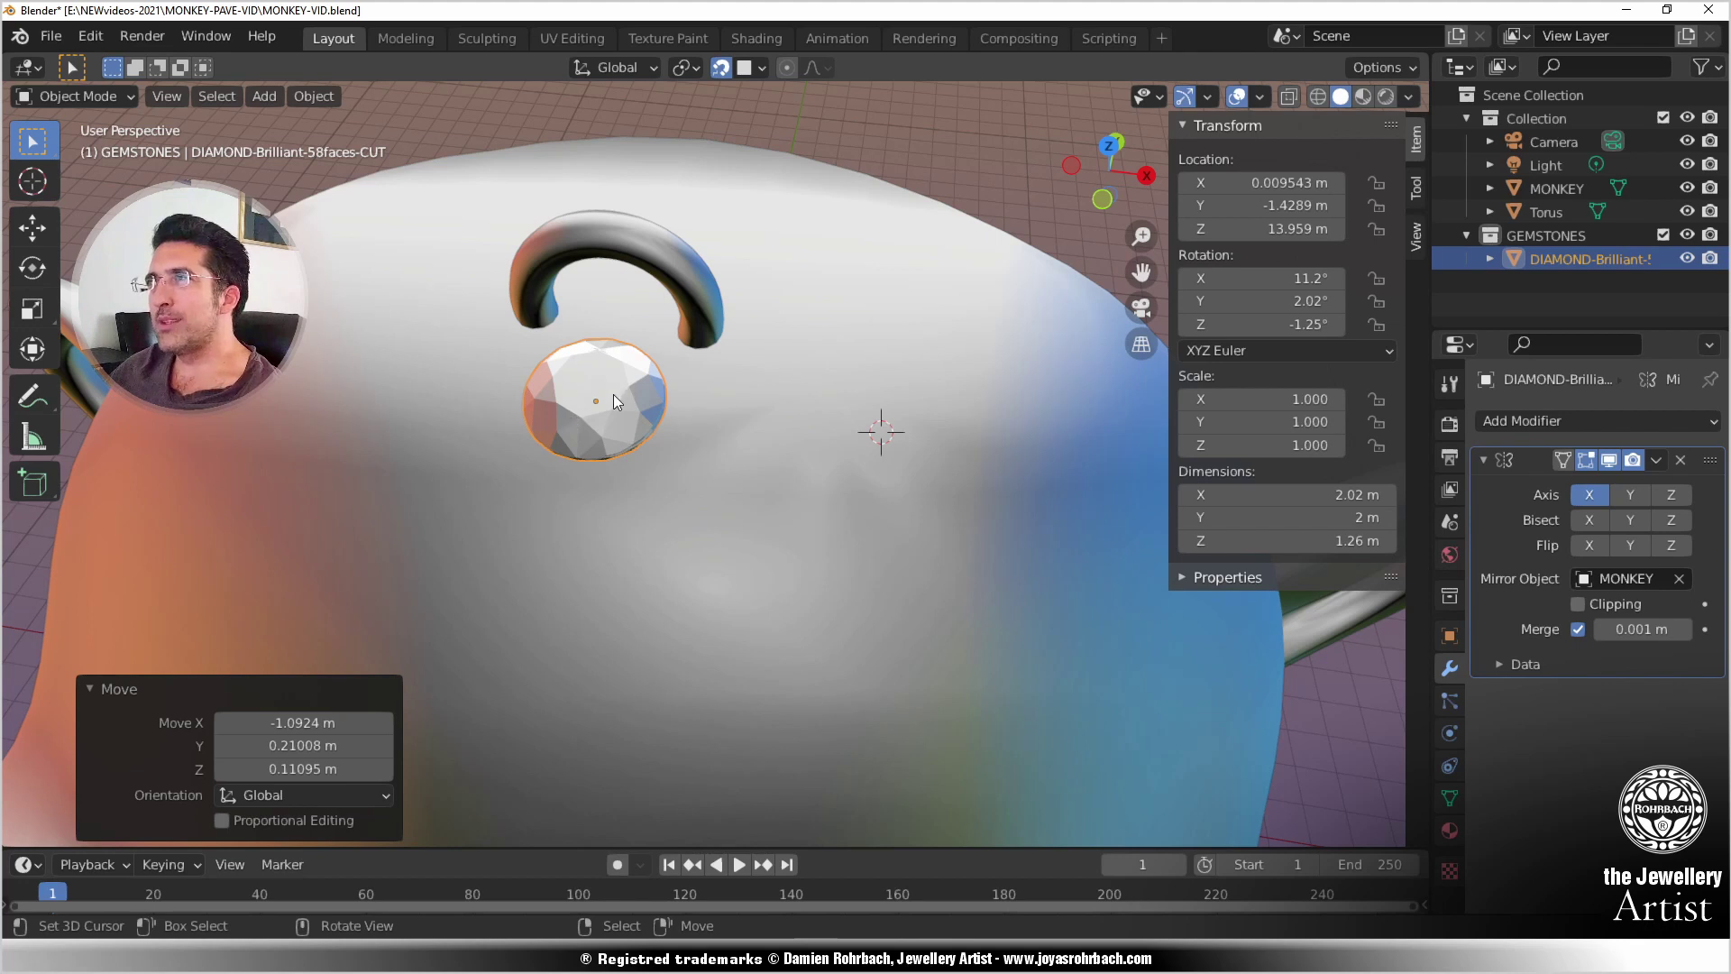
pyautogui.scroll(-3, 602, 380)
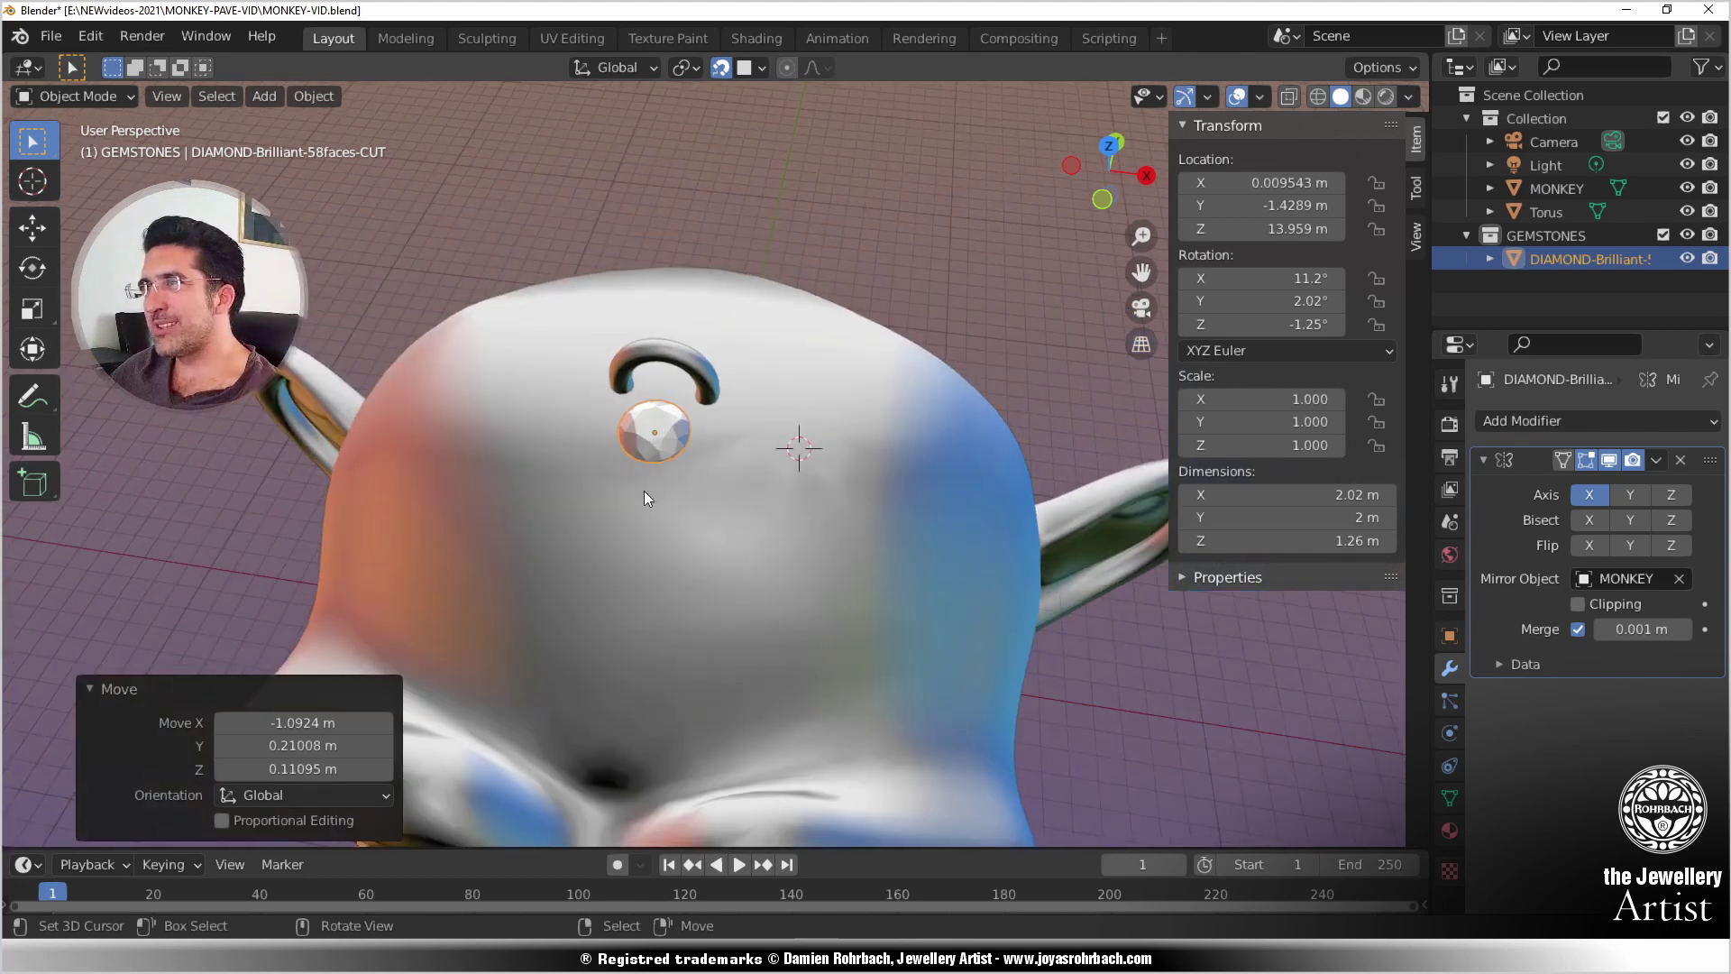
pyautogui.scroll(3, 578, 393)
pyautogui.hotkey('shift', 'd')
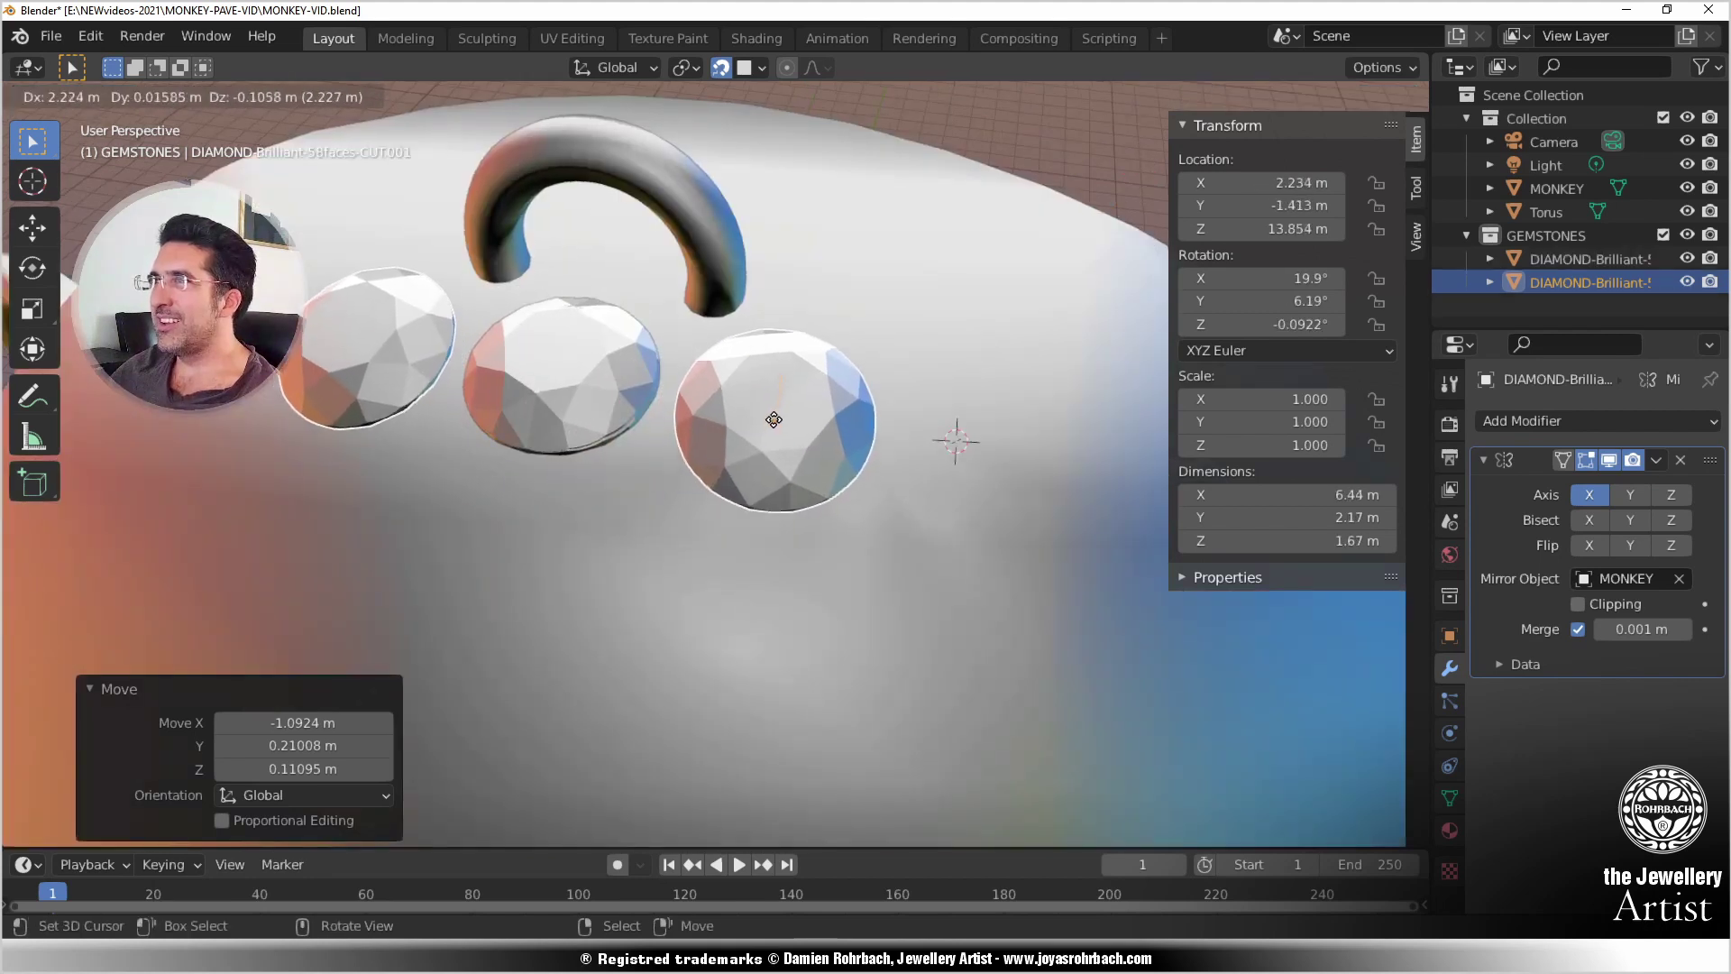
pyautogui.click(776, 425)
pyautogui.moveTo(776, 425); pyautogui.dragTo(649, 469, button='middle')
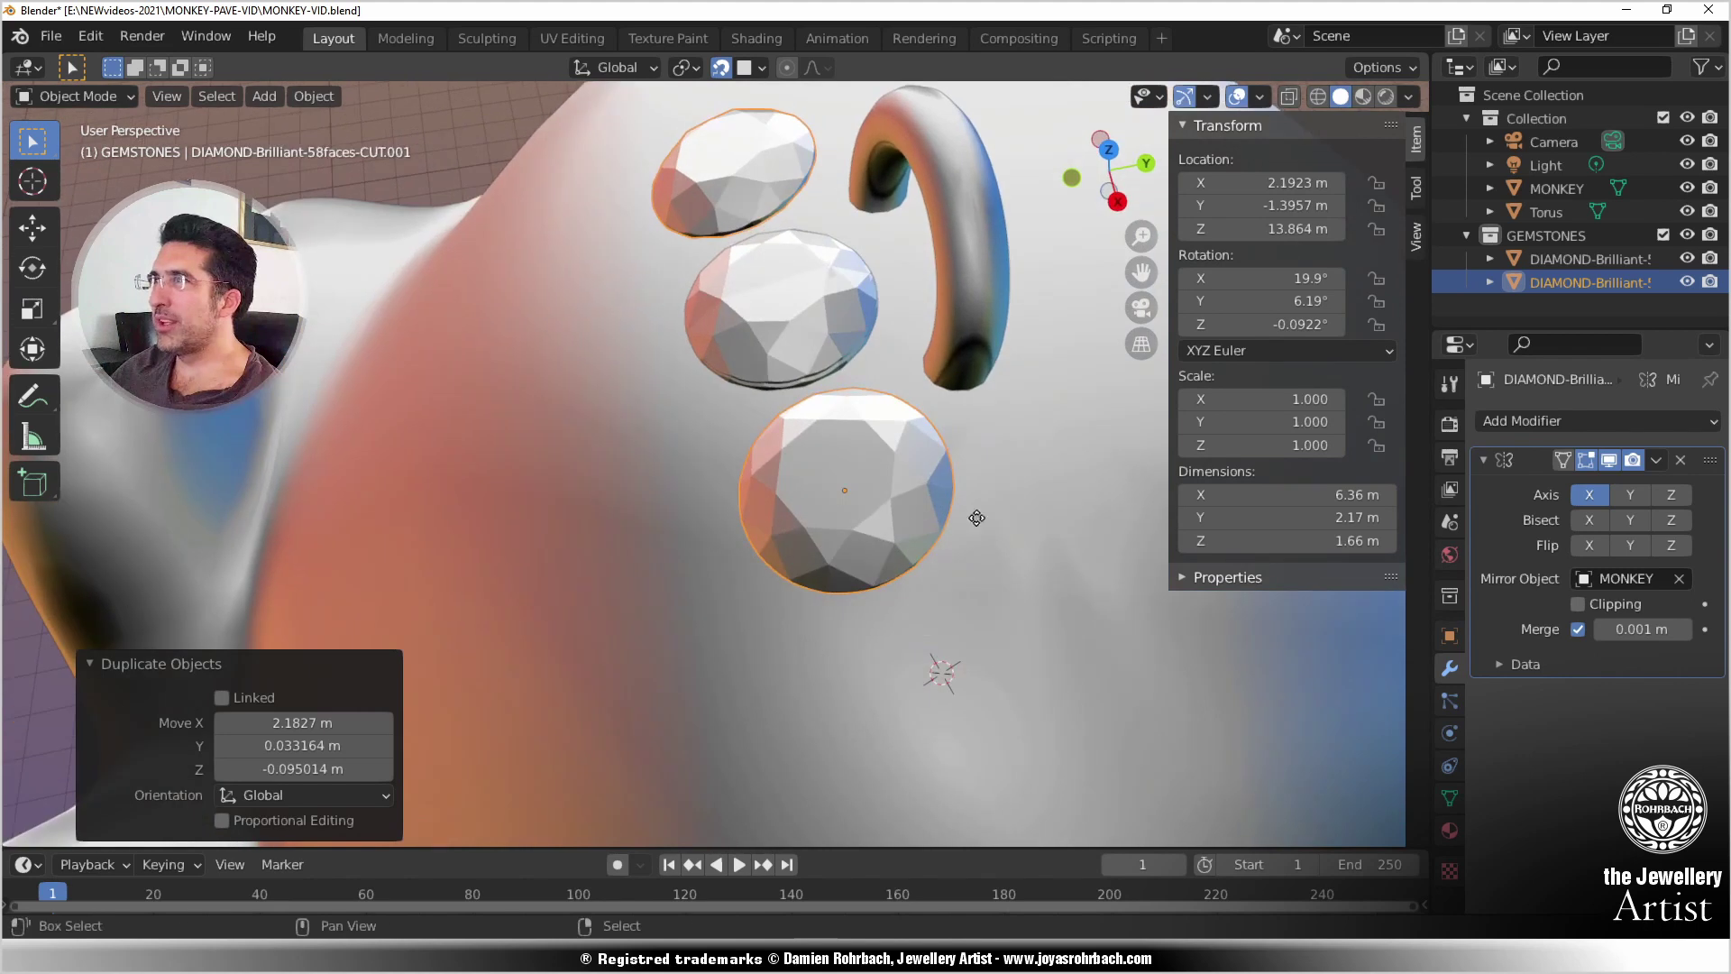
# Step: Duplicate the mirrored diamond twice, snapping one copy beside the bail and the other just behind it, about 2 m apart
pyautogui.hotkey('shift', 'd')
pyautogui.click(1063, 484)
pyautogui.moveTo(1064, 483); pyautogui.dragTo(815, 587, button='middle')
pyautogui.hotkey('shift', 'd')
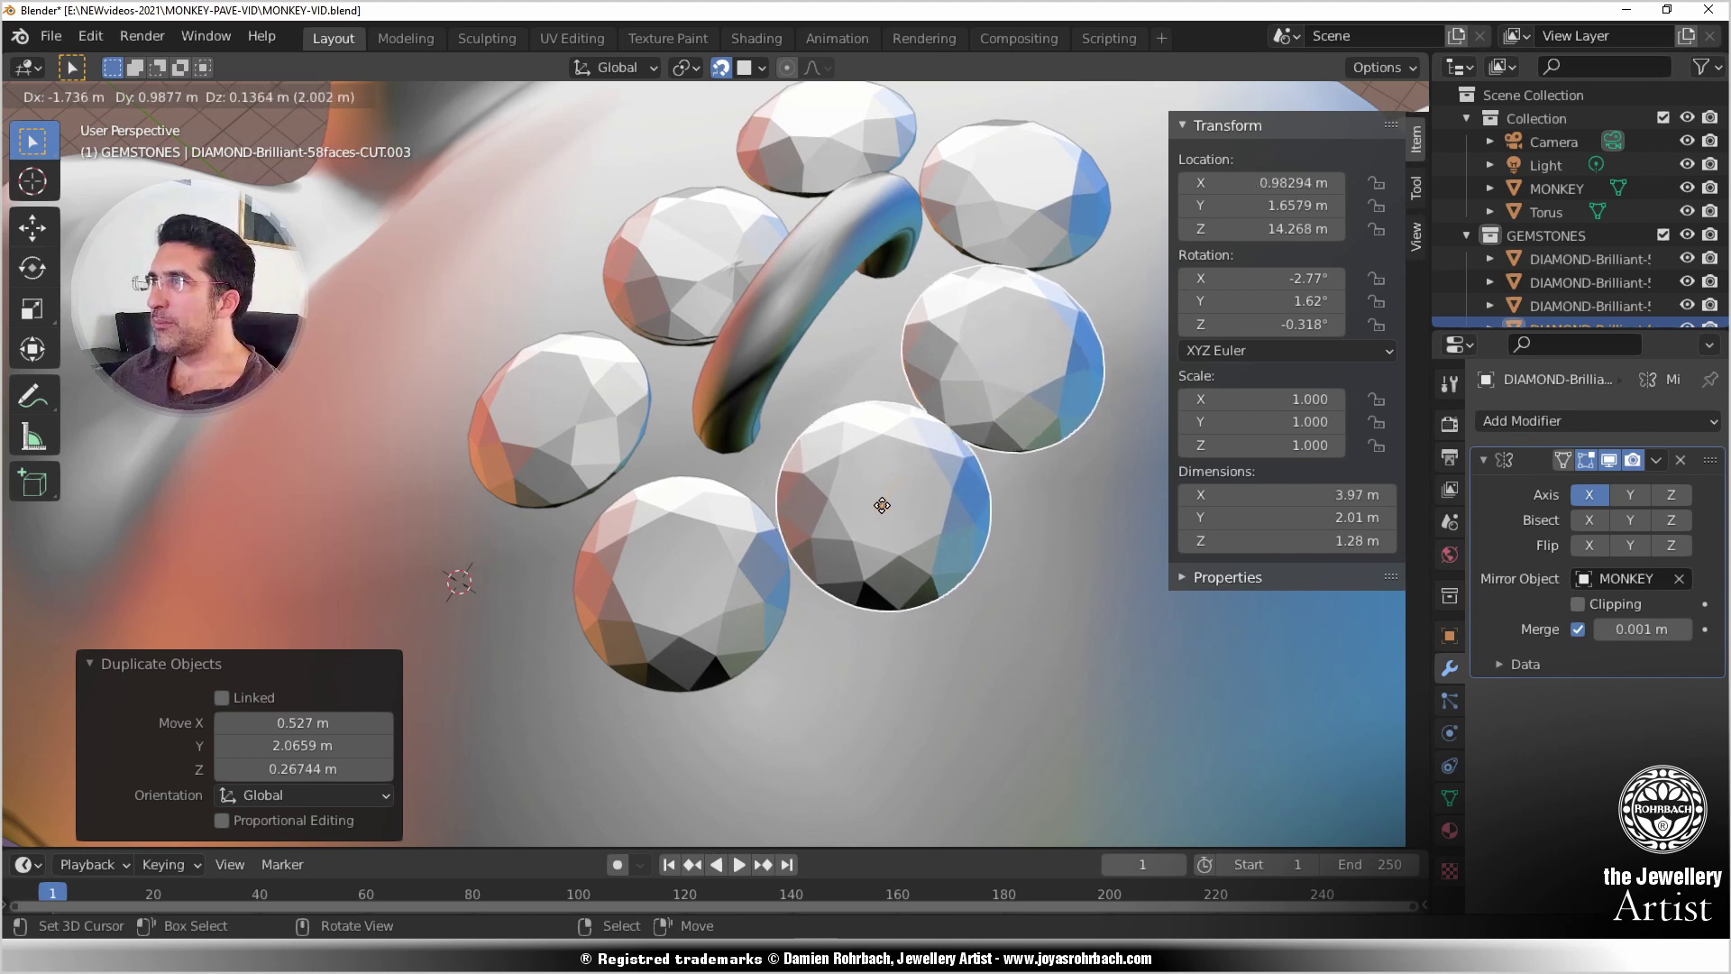
pyautogui.click(882, 505)
pyautogui.moveTo(882, 505); pyautogui.dragTo(792, 590, button='middle')
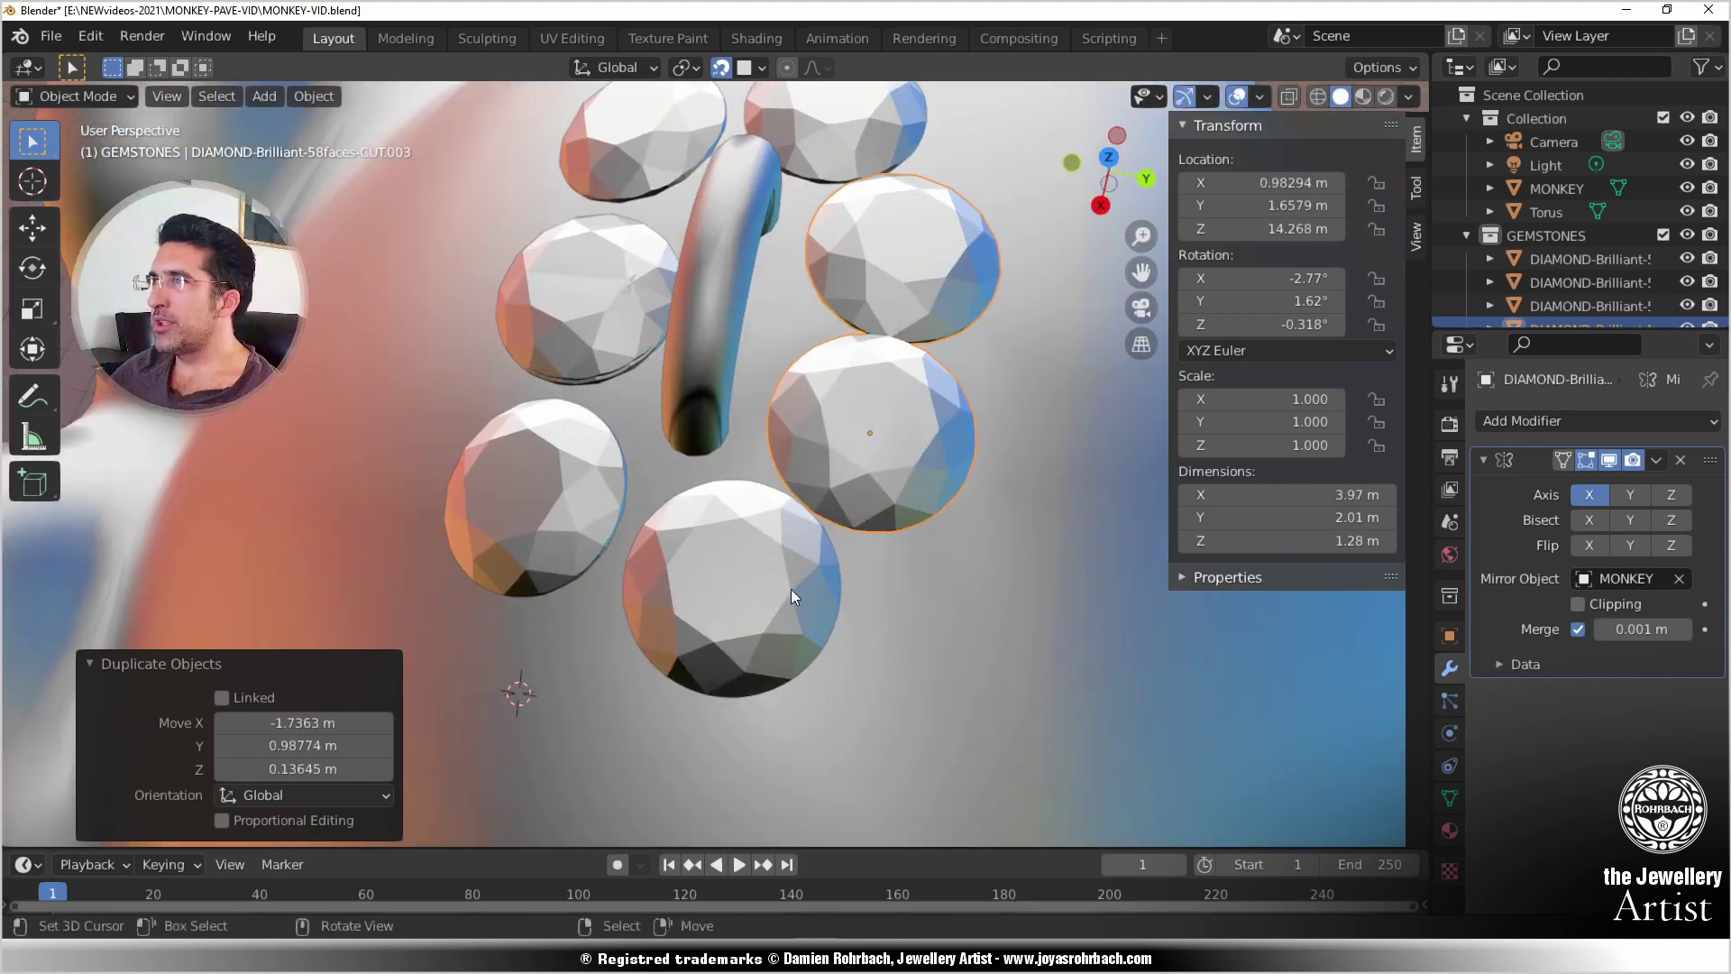
# Step: Reposition the diamonds beside and behind the bail on the head's surface to even out their spacing
pyautogui.click(760, 582)
pyautogui.press('g')
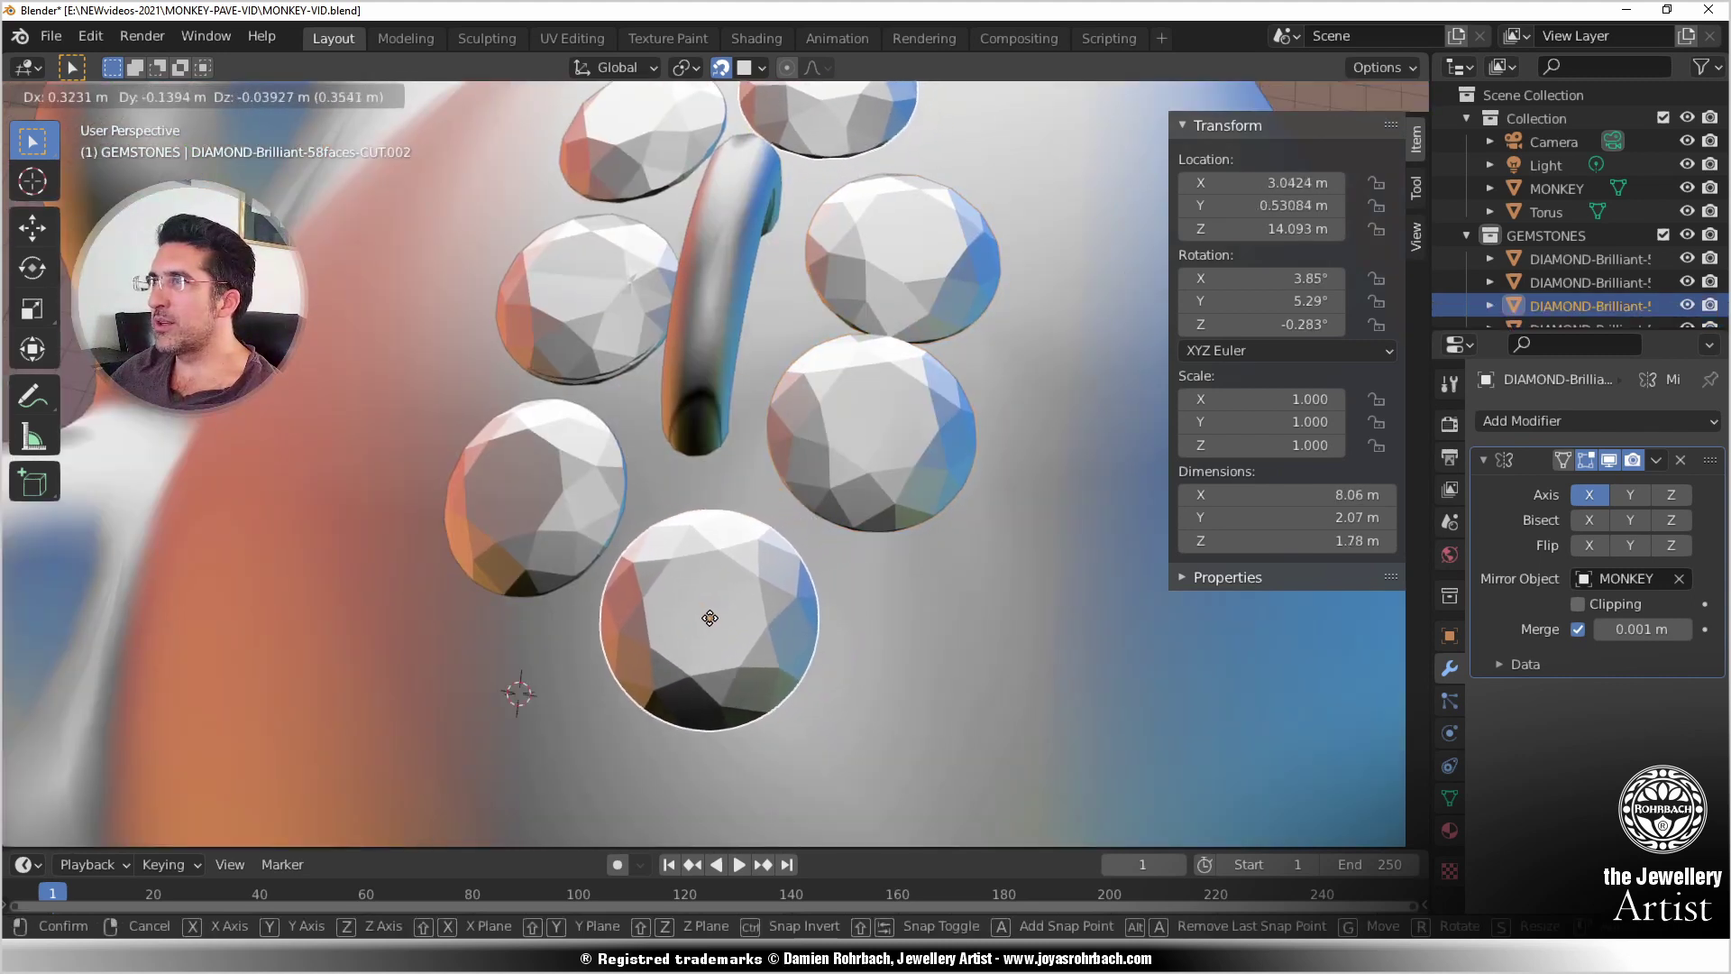
pyautogui.click(707, 623)
pyautogui.click(879, 455)
pyautogui.press('g')
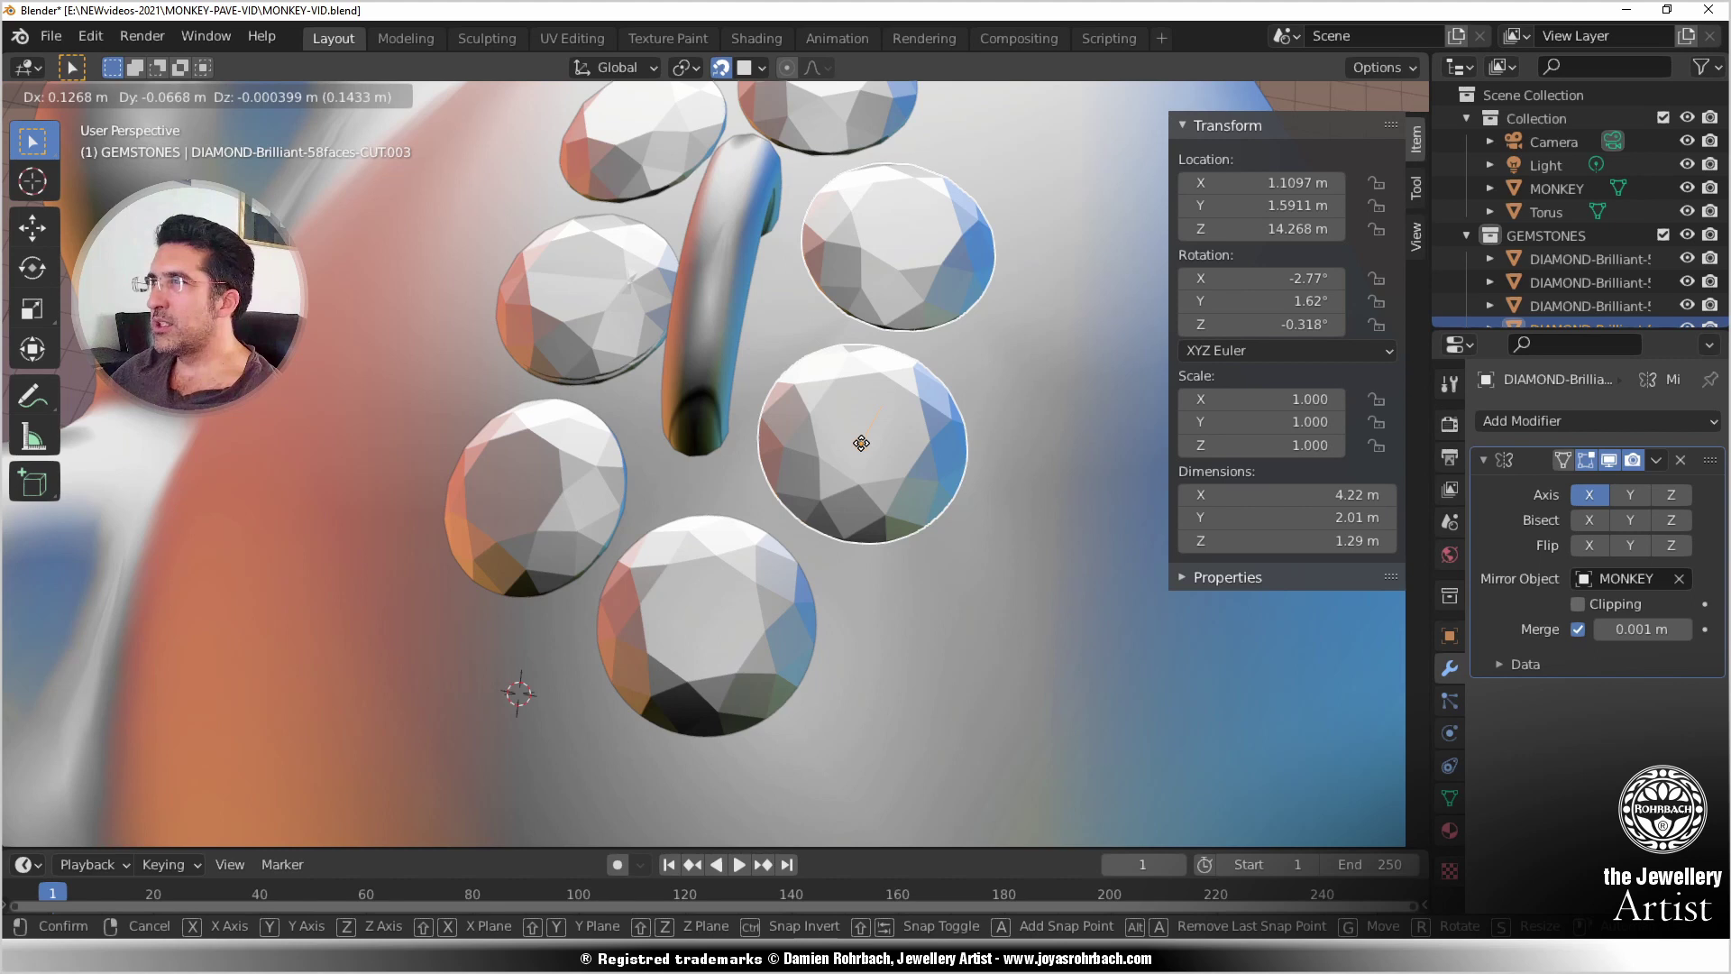
pyautogui.click(840, 457)
pyautogui.click(712, 608)
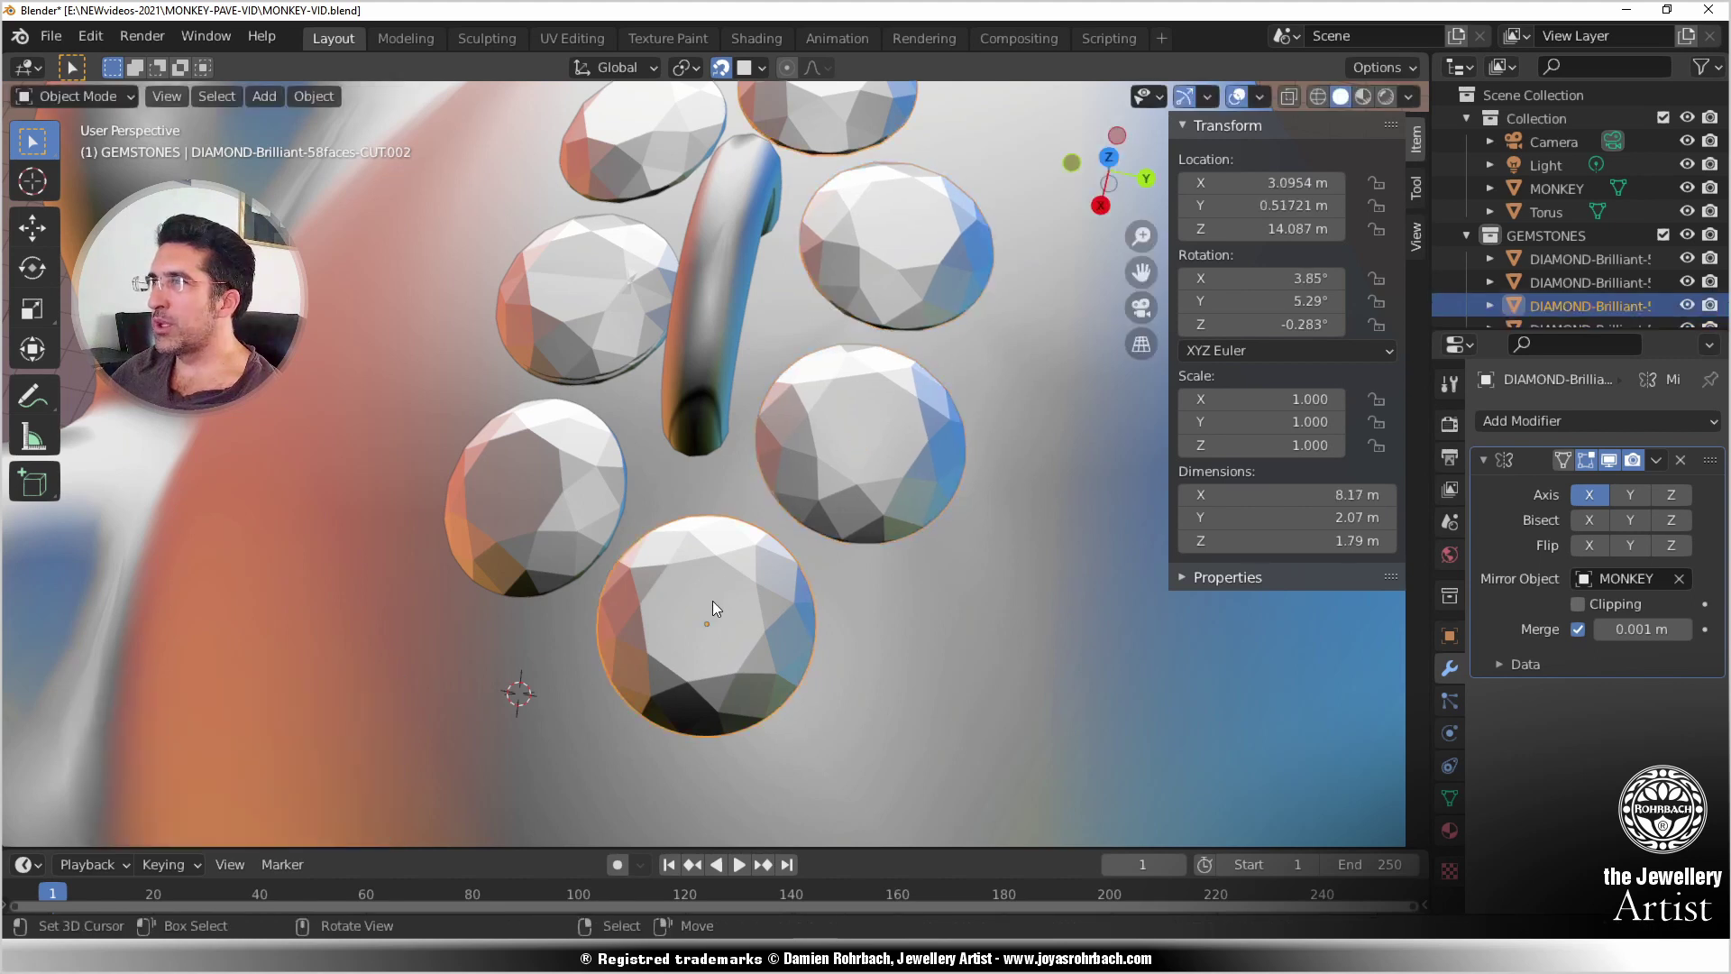
pyautogui.press('g')
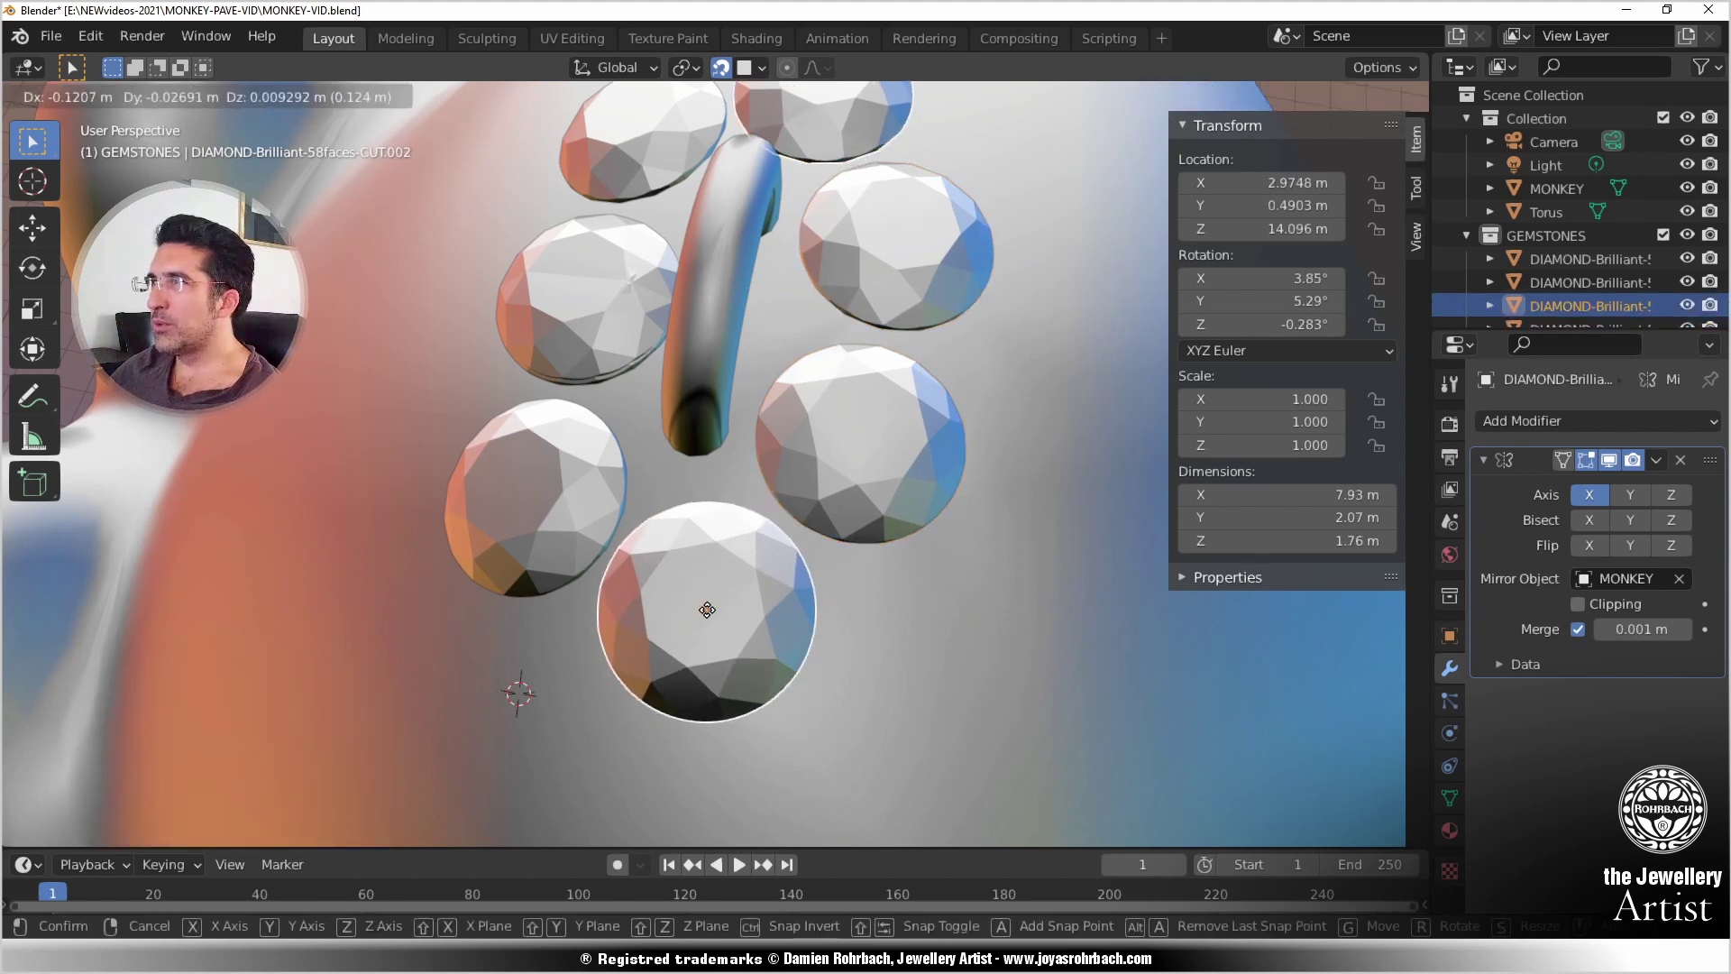
pyautogui.click(707, 611)
# Step: Duplicate the centre diamond in front of the bail twice down the forehead's midline, about 2.1 m apart
pyautogui.scroll(-5, 707, 611)
pyautogui.scroll(2, 594, 566)
pyautogui.moveTo(871, 553); pyautogui.dragTo(729, 534, button='middle')
pyautogui.scroll(5, 729, 534)
pyautogui.moveTo(759, 402); pyautogui.dragTo(609, 372, button='middle')
pyautogui.click(613, 414)
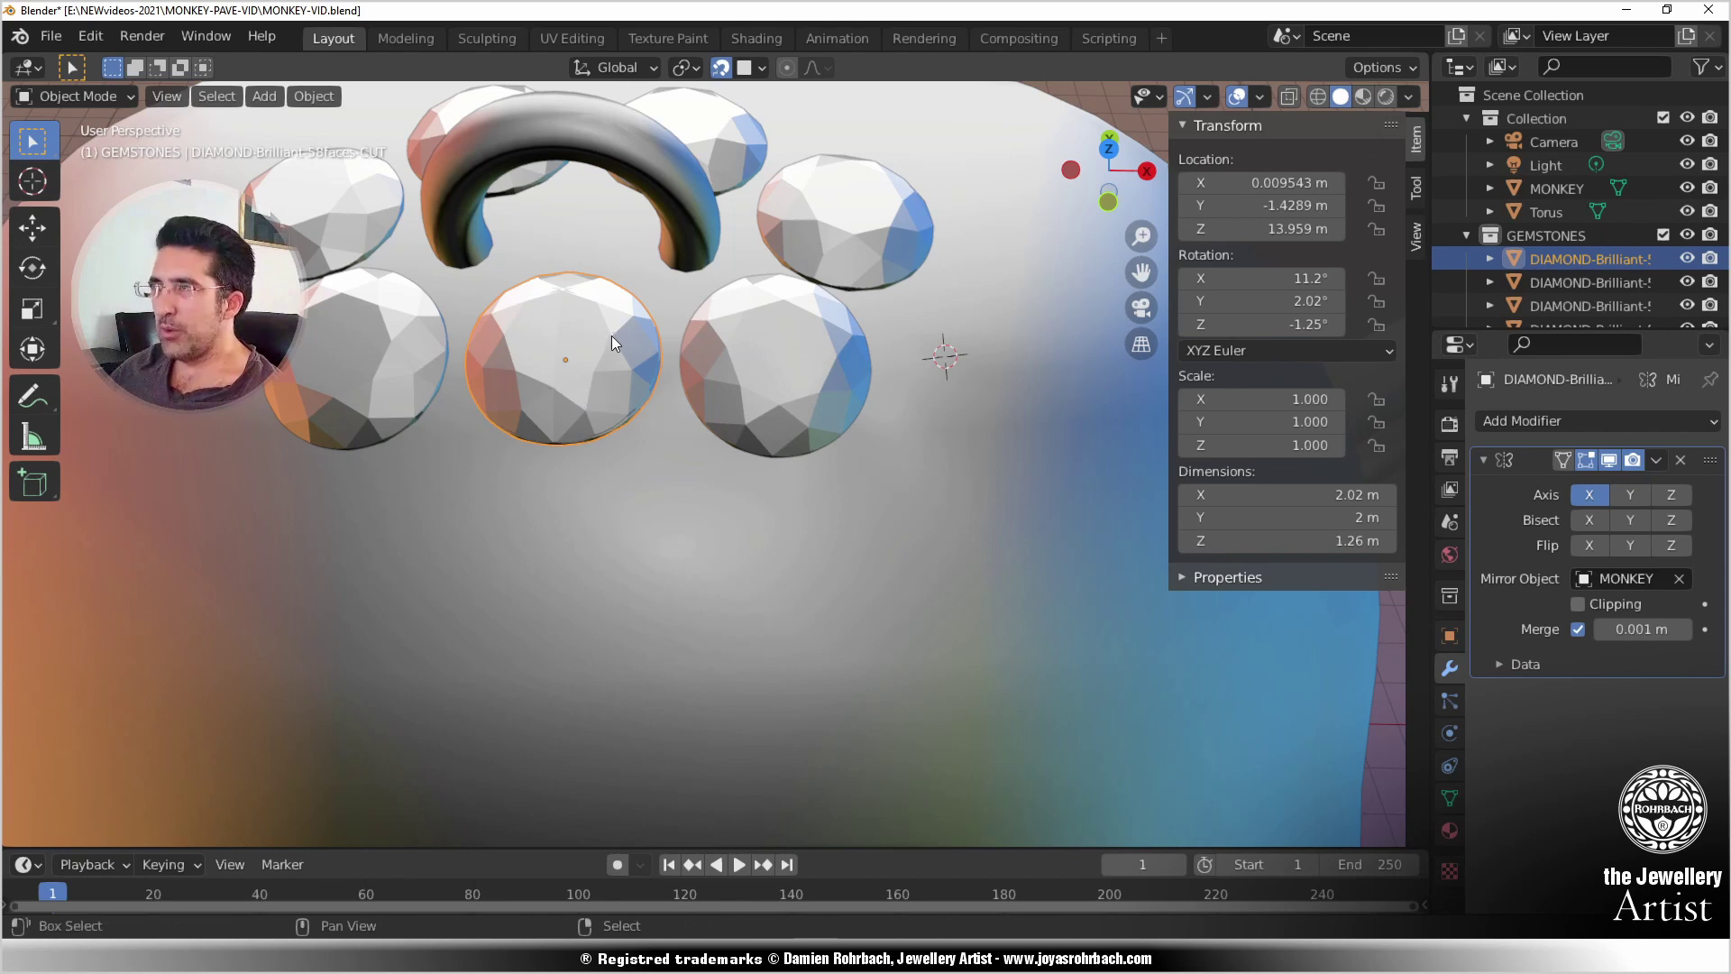
pyautogui.hotkey('shift', 'd')
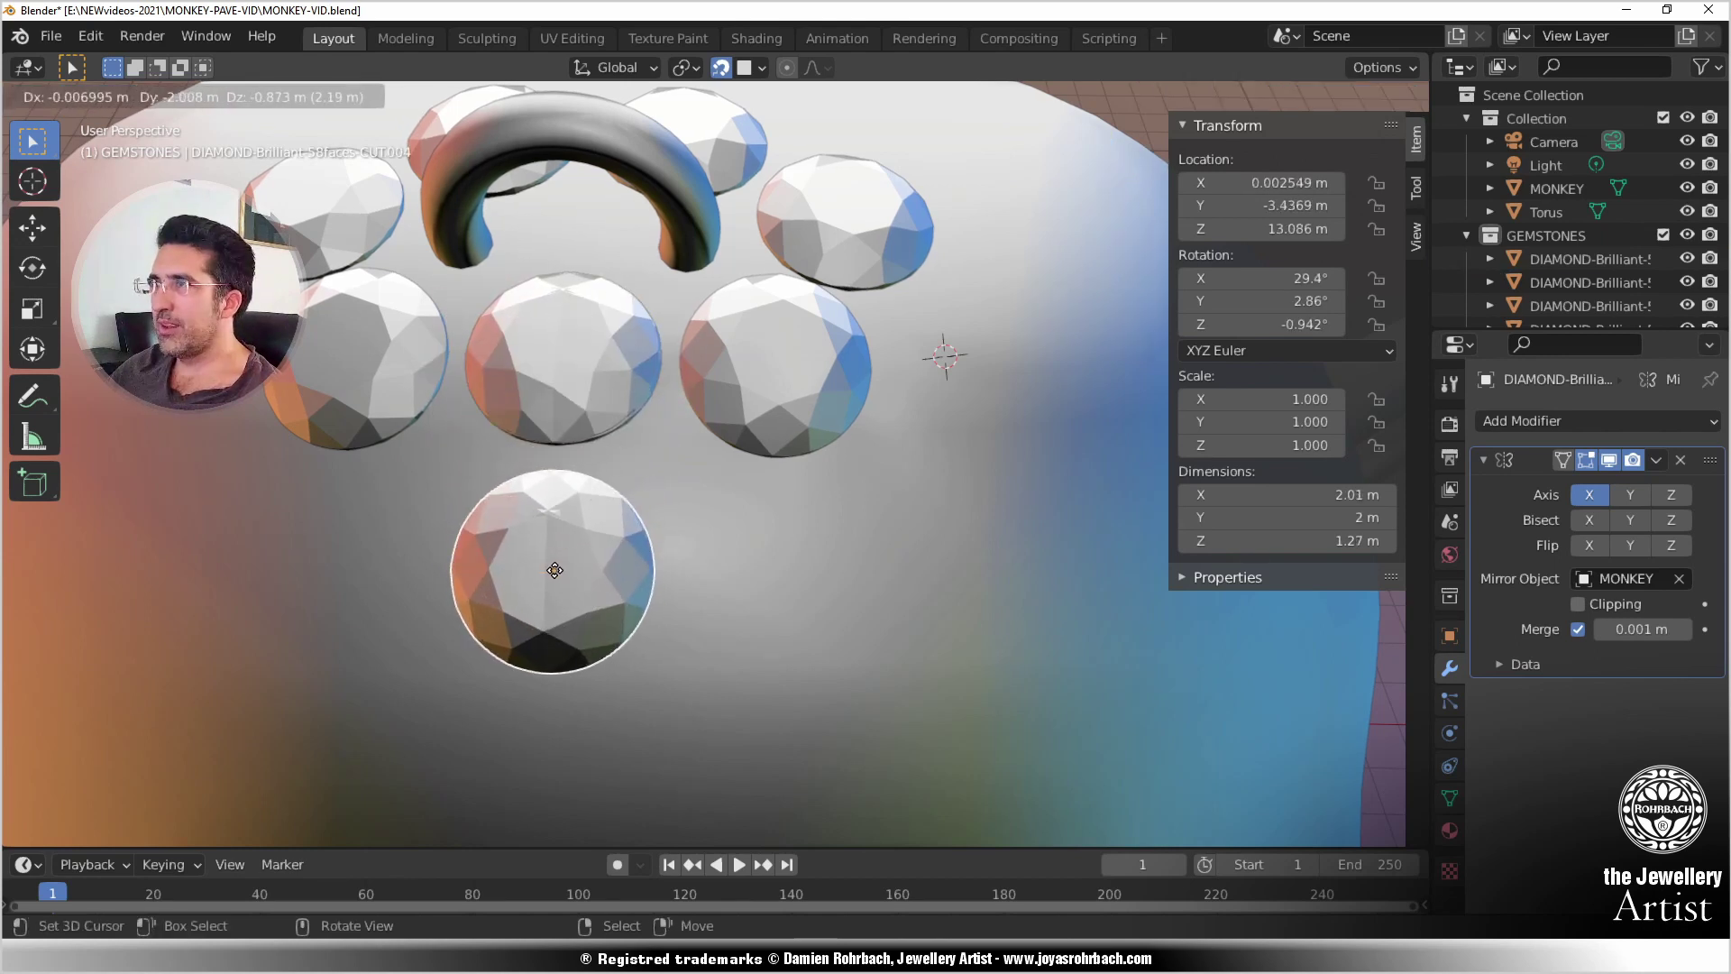
pyautogui.click(556, 565)
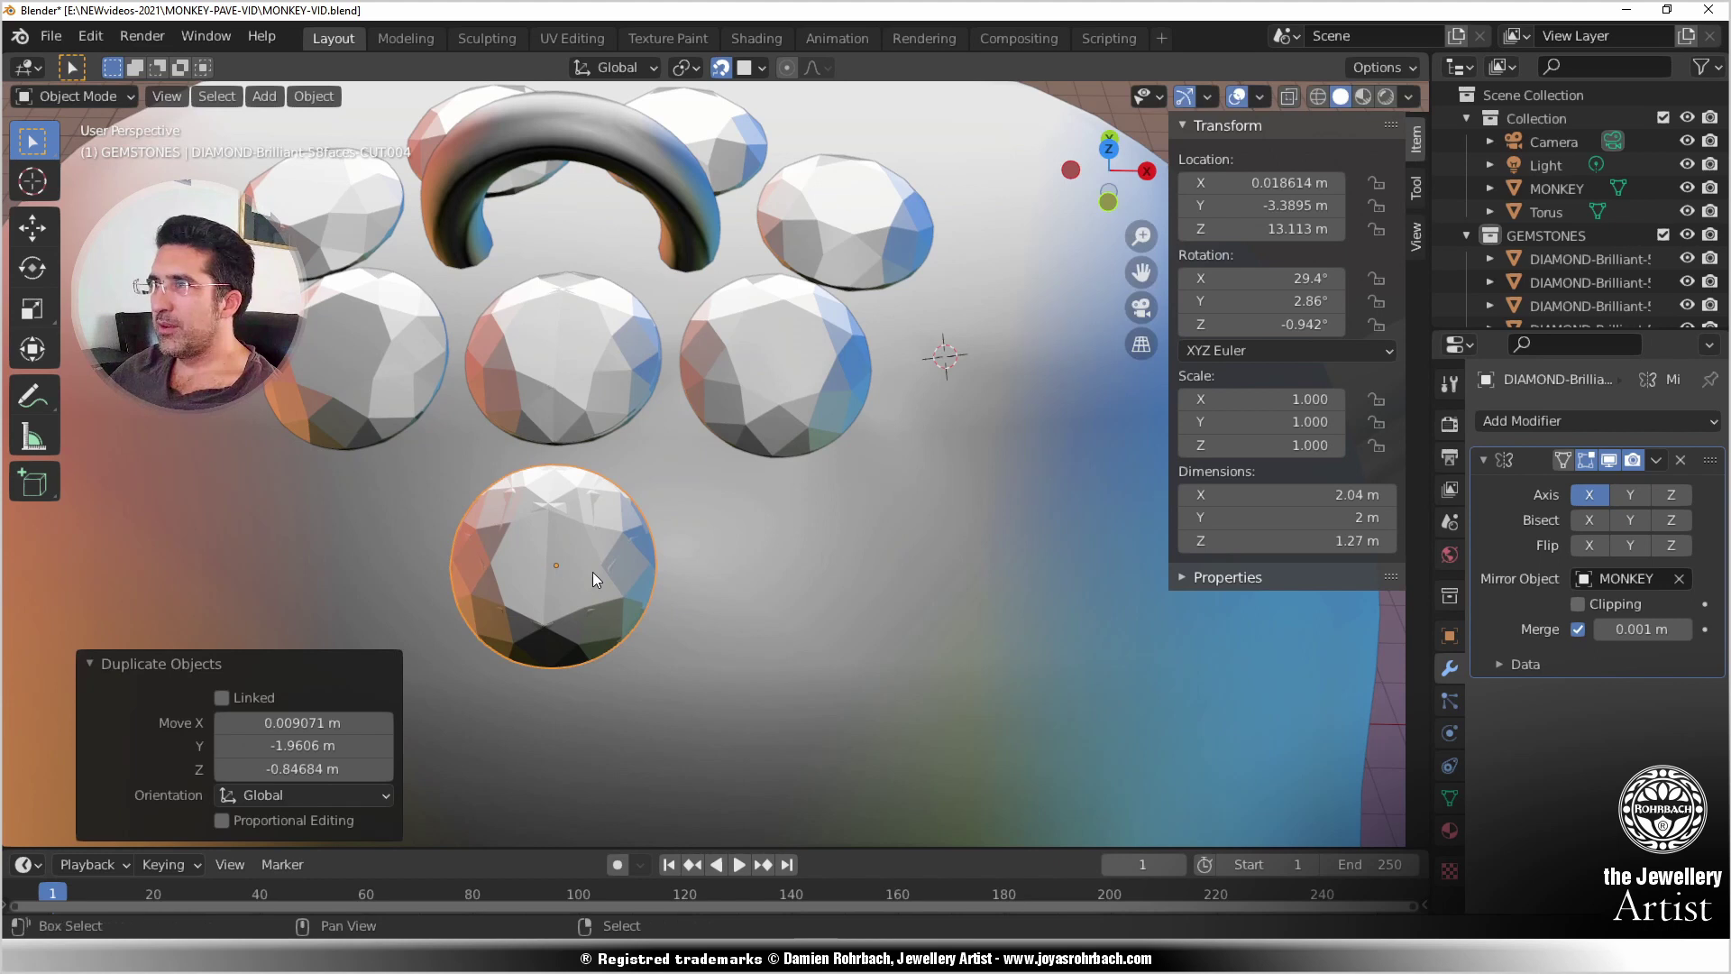
pyautogui.keyDown('shift'); pyautogui.moveTo(592, 572); pyautogui.dragTo(713, 356, button='middle'); pyautogui.keyUp('shift')
pyautogui.hotkey('shift', 'd')
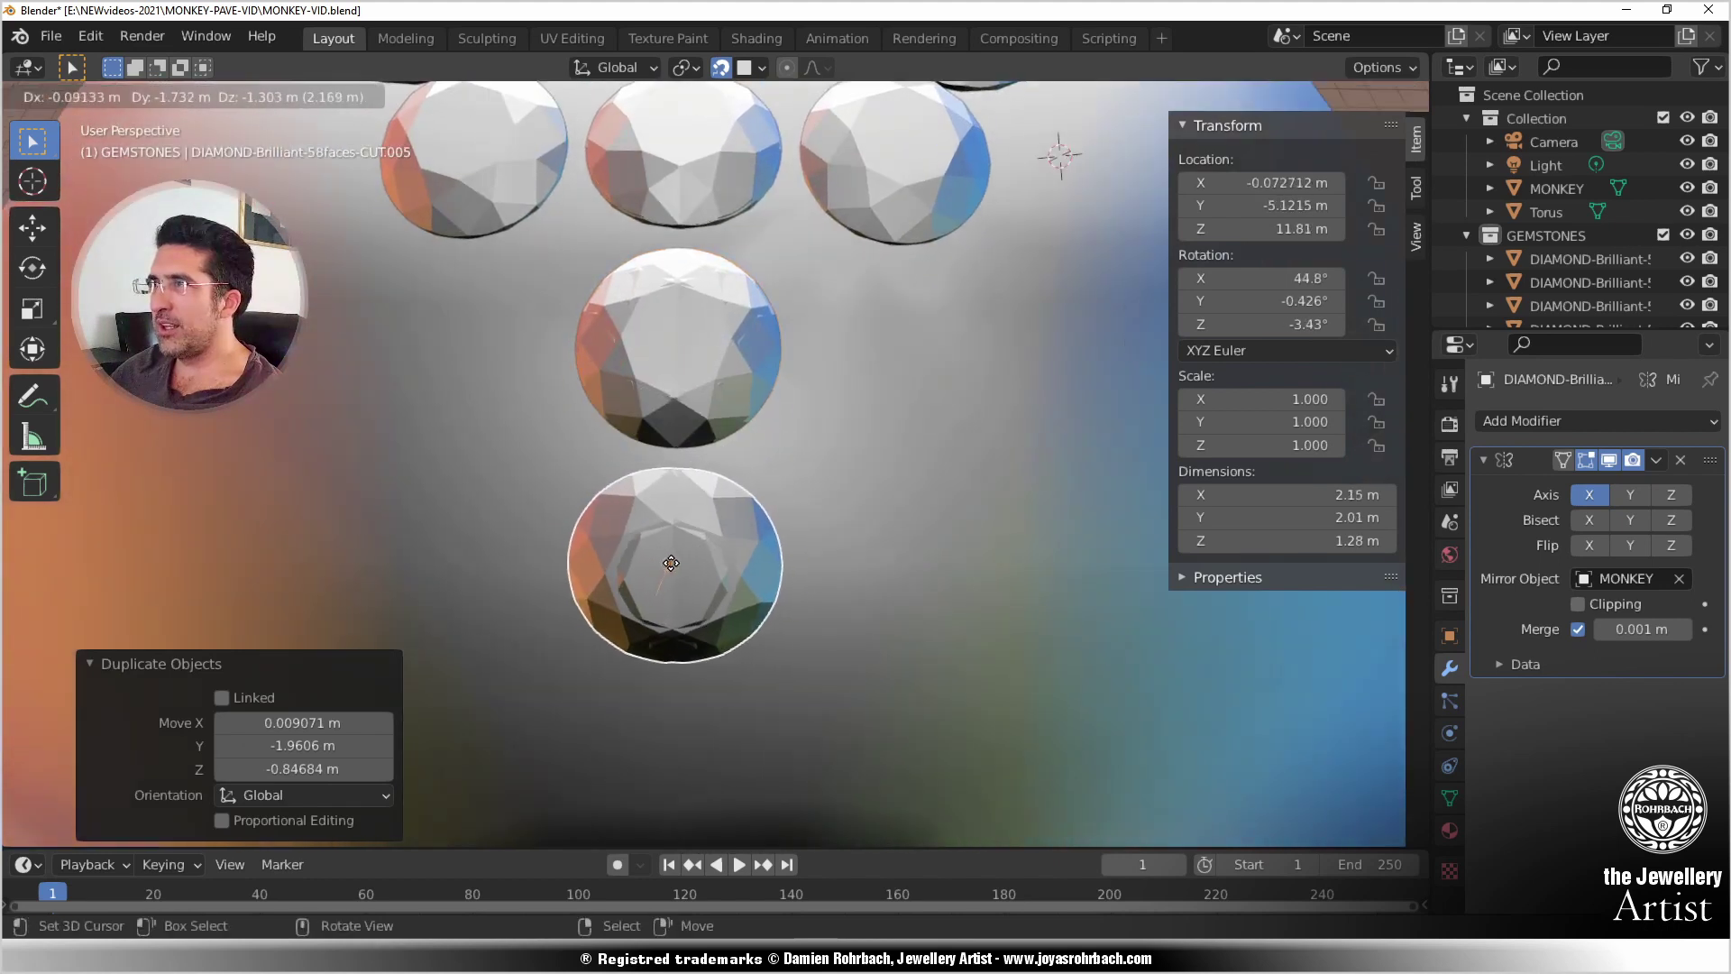
pyautogui.click(676, 563)
# Step: Extend the midline column with two more duplicated diamonds down to the crease between the brows
pyautogui.keyDown('shift'); pyautogui.moveTo(705, 570); pyautogui.dragTo(750, 168, button='middle'); pyautogui.keyUp('shift')
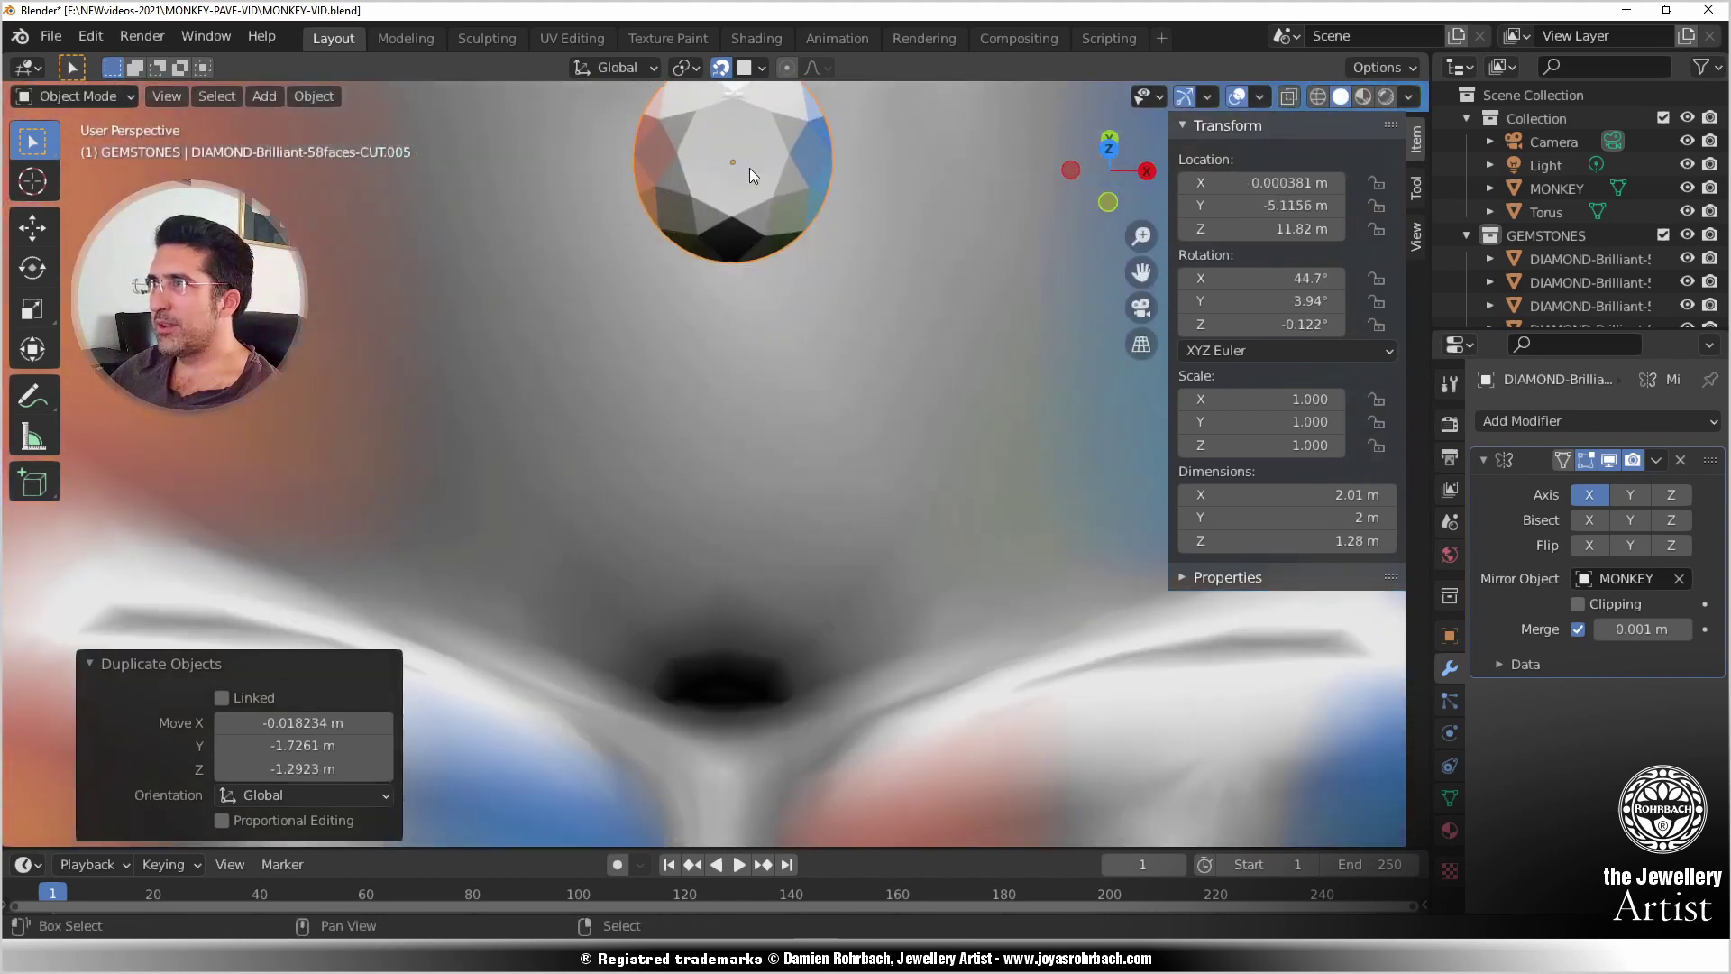
pyautogui.hotkey('shift', 'd')
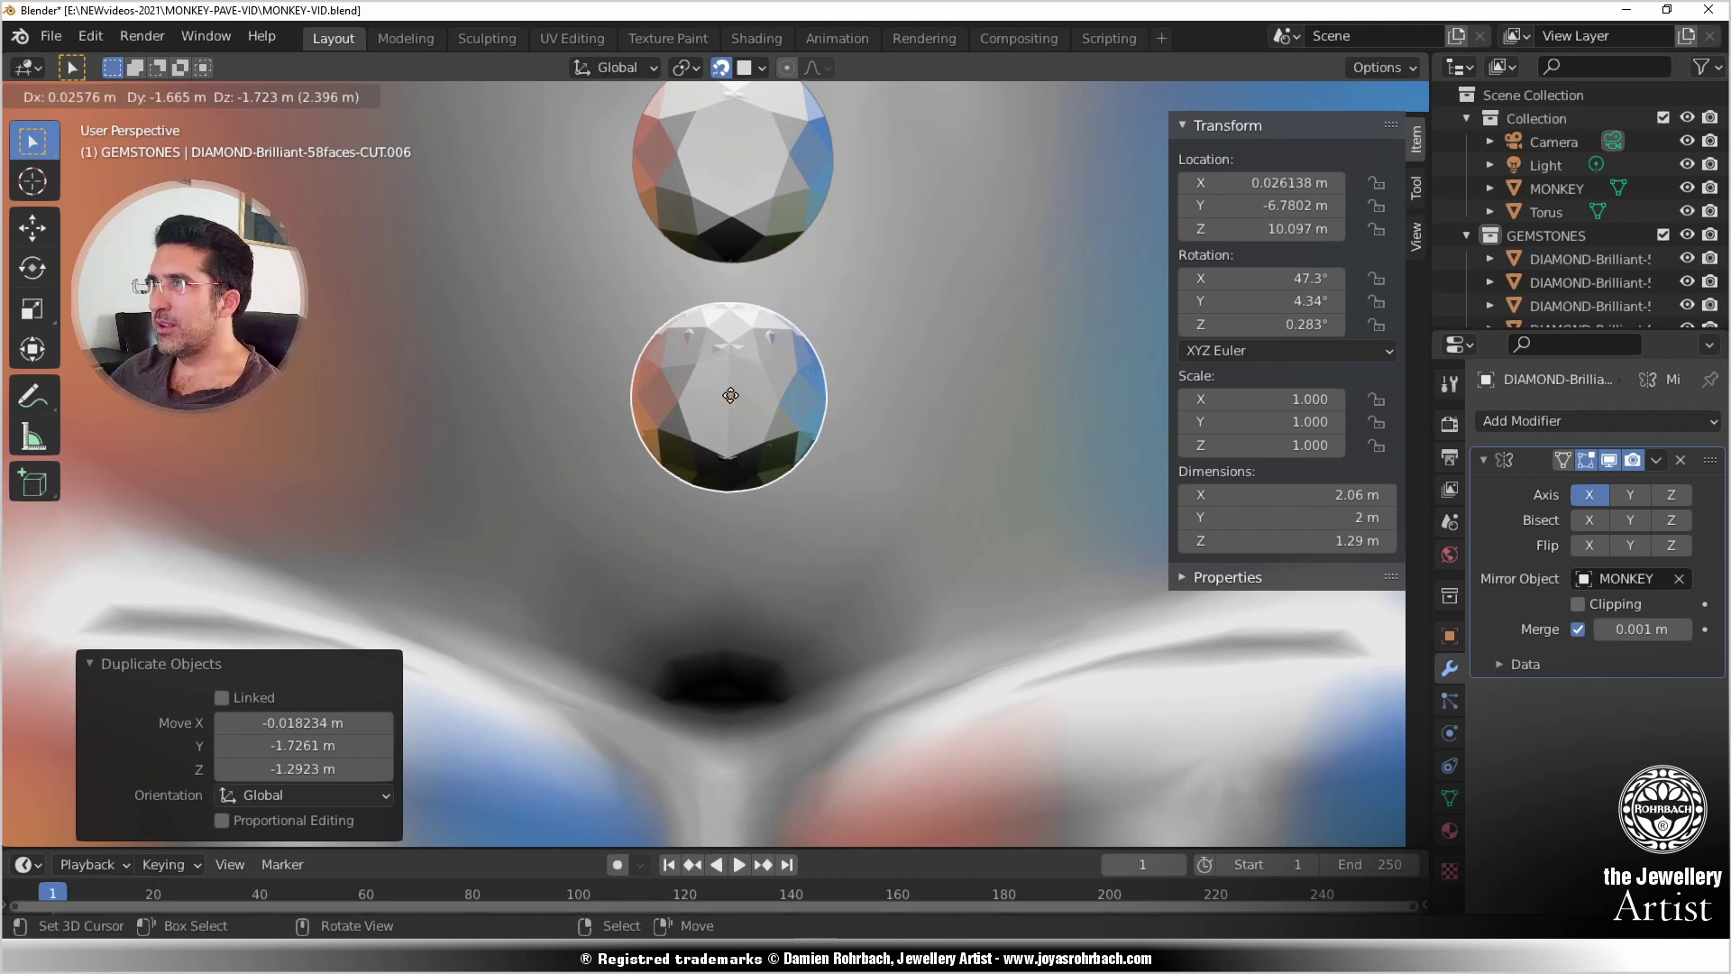
pyautogui.click(731, 377)
pyautogui.hotkey('shift', 'd')
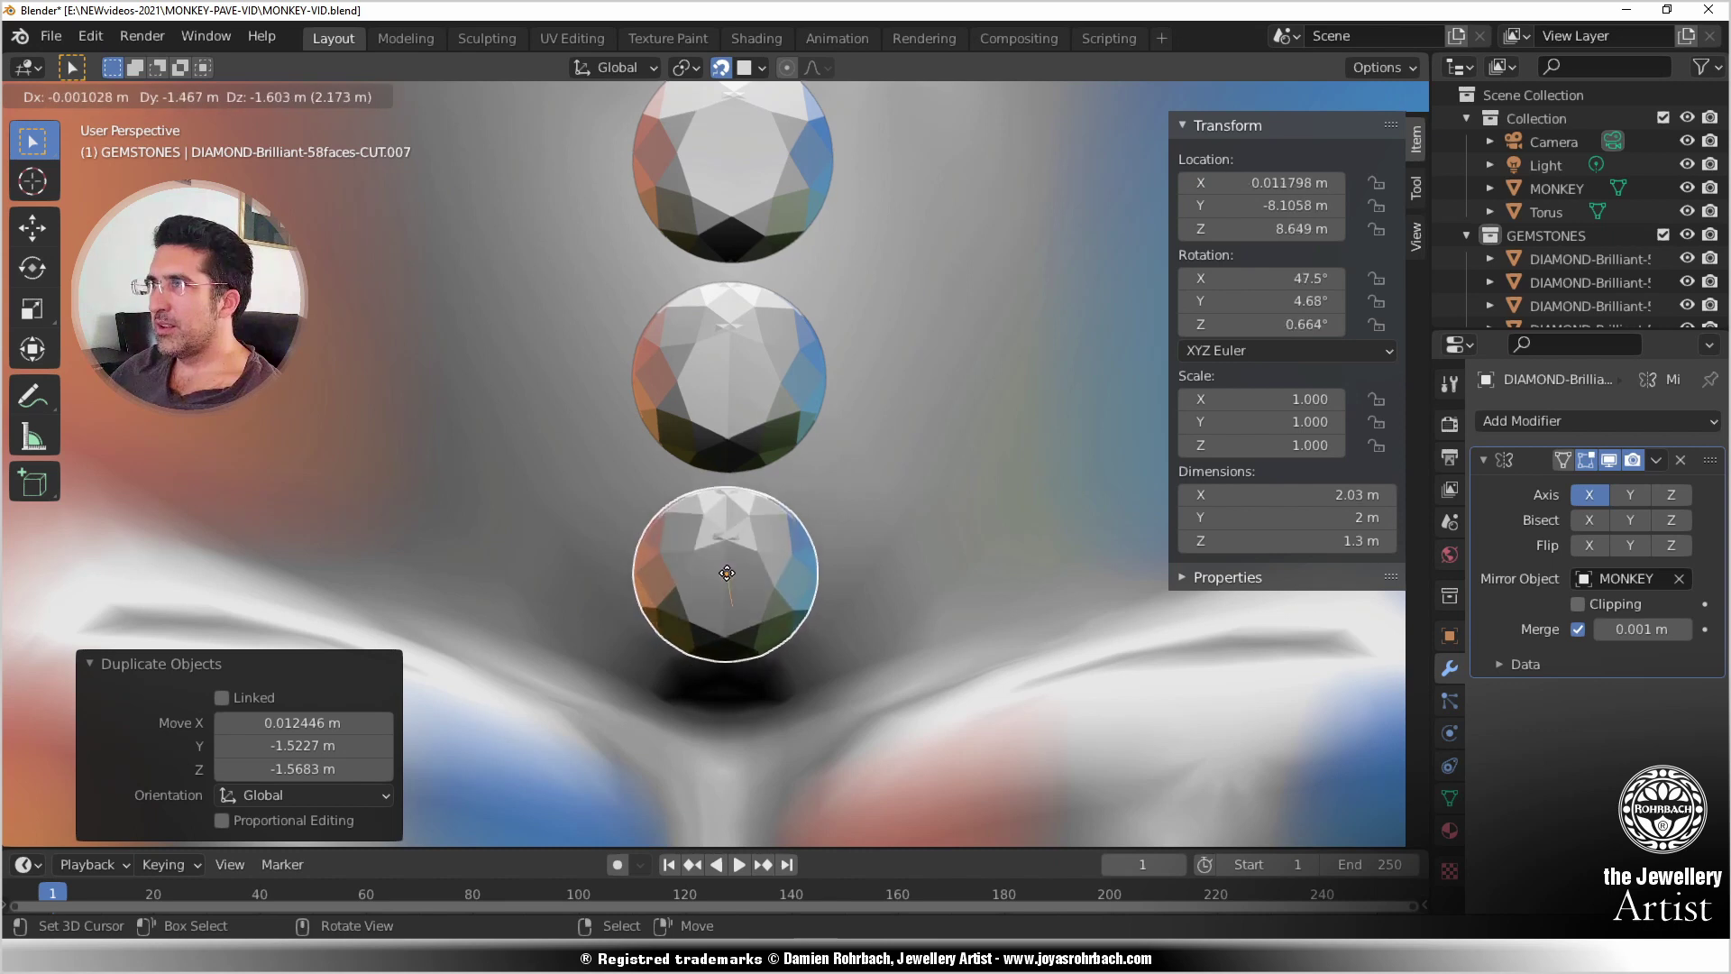
pyautogui.click(727, 574)
# Step: Remove the Mirror modifier from each of the five diamonds on the midline, from the bail down to the brows
pyautogui.moveTo(727, 574); pyautogui.dragTo(770, 447, button='middle')
pyautogui.moveTo(799, 261); pyautogui.dragTo(766, 194, button='middle')
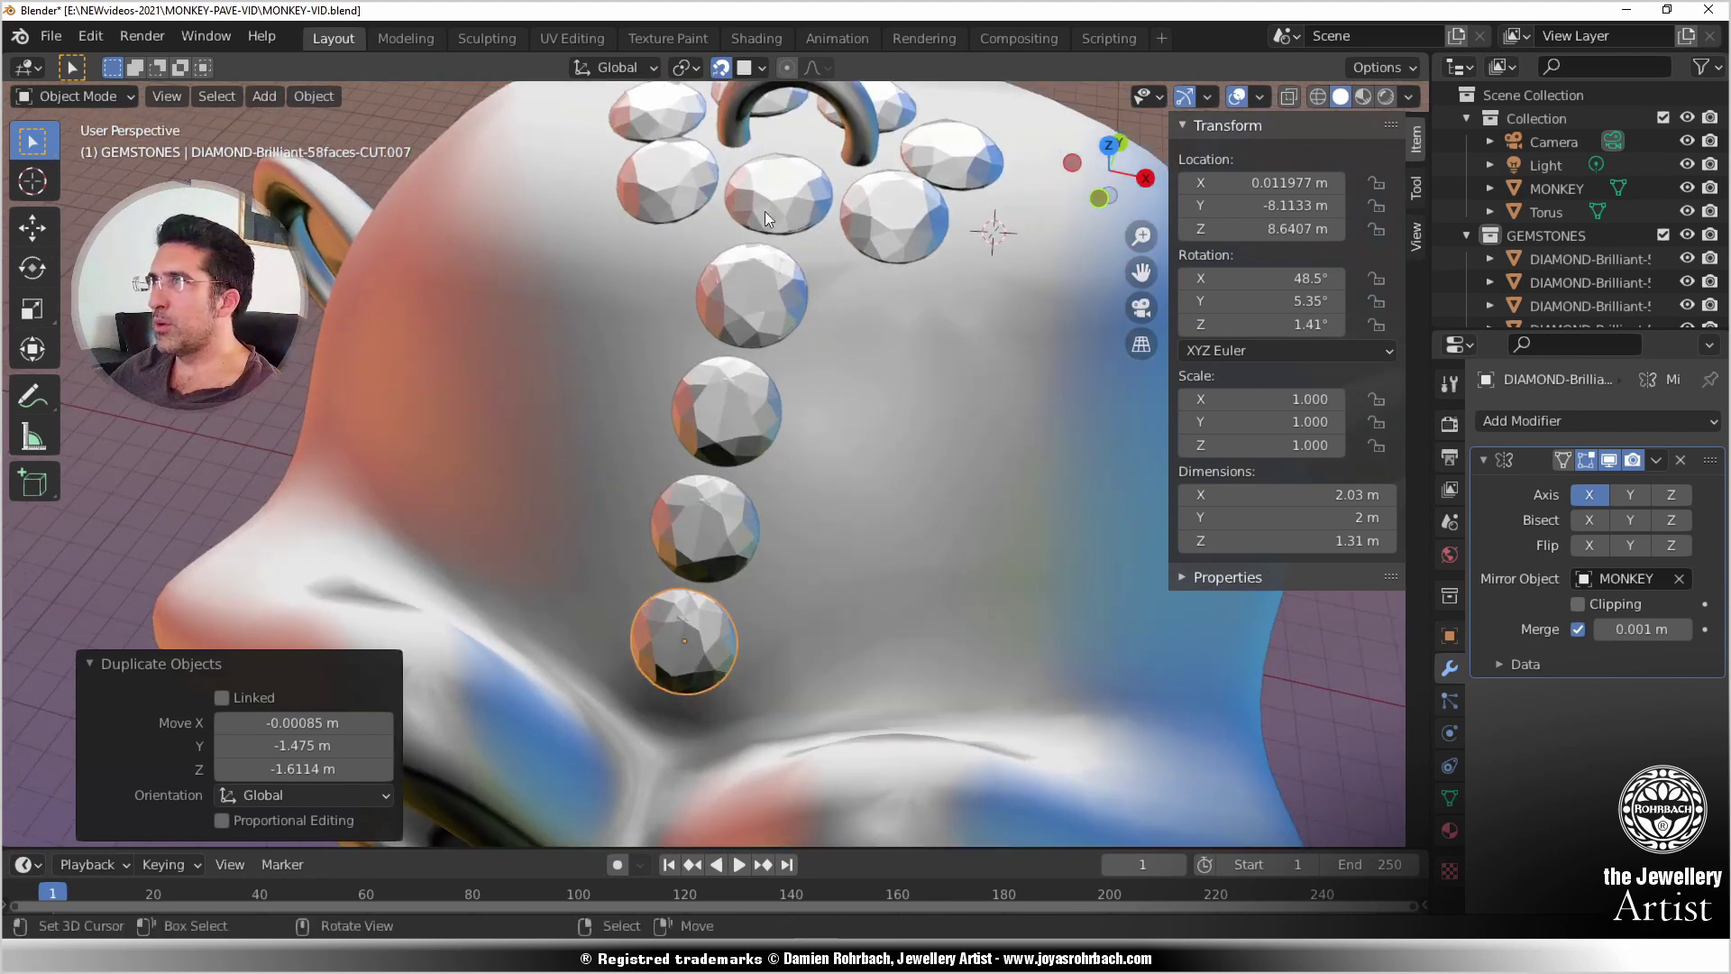
pyautogui.click(765, 189)
pyautogui.click(1674, 462)
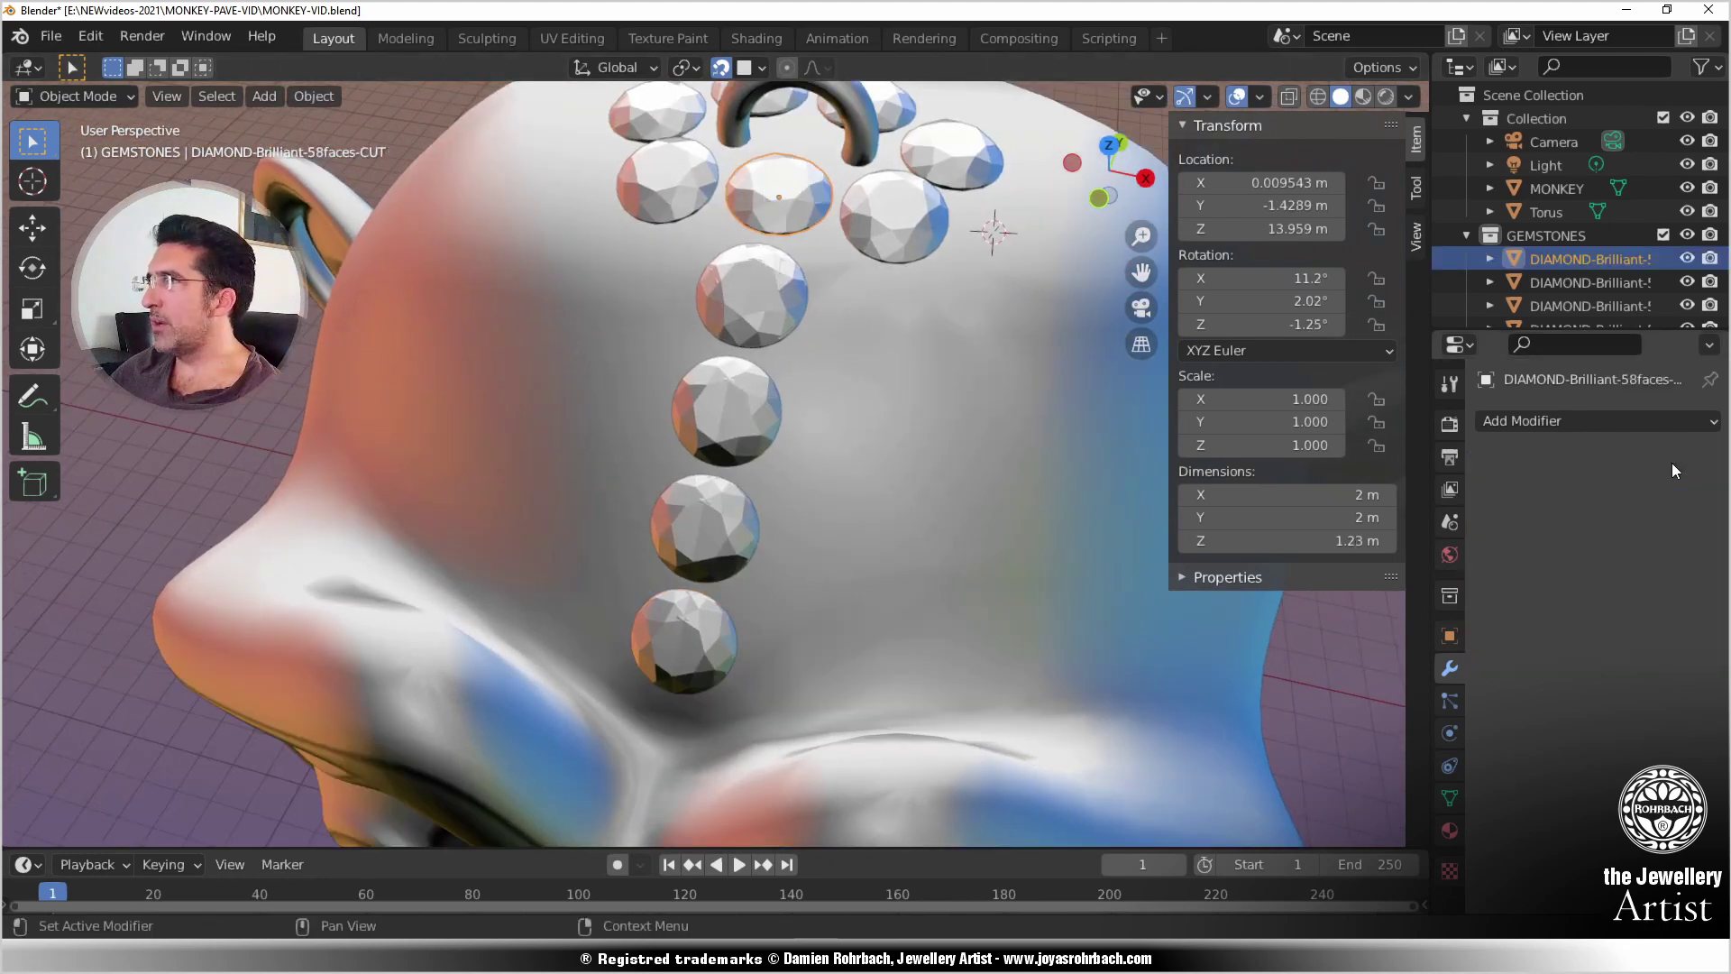
pyautogui.click(782, 278)
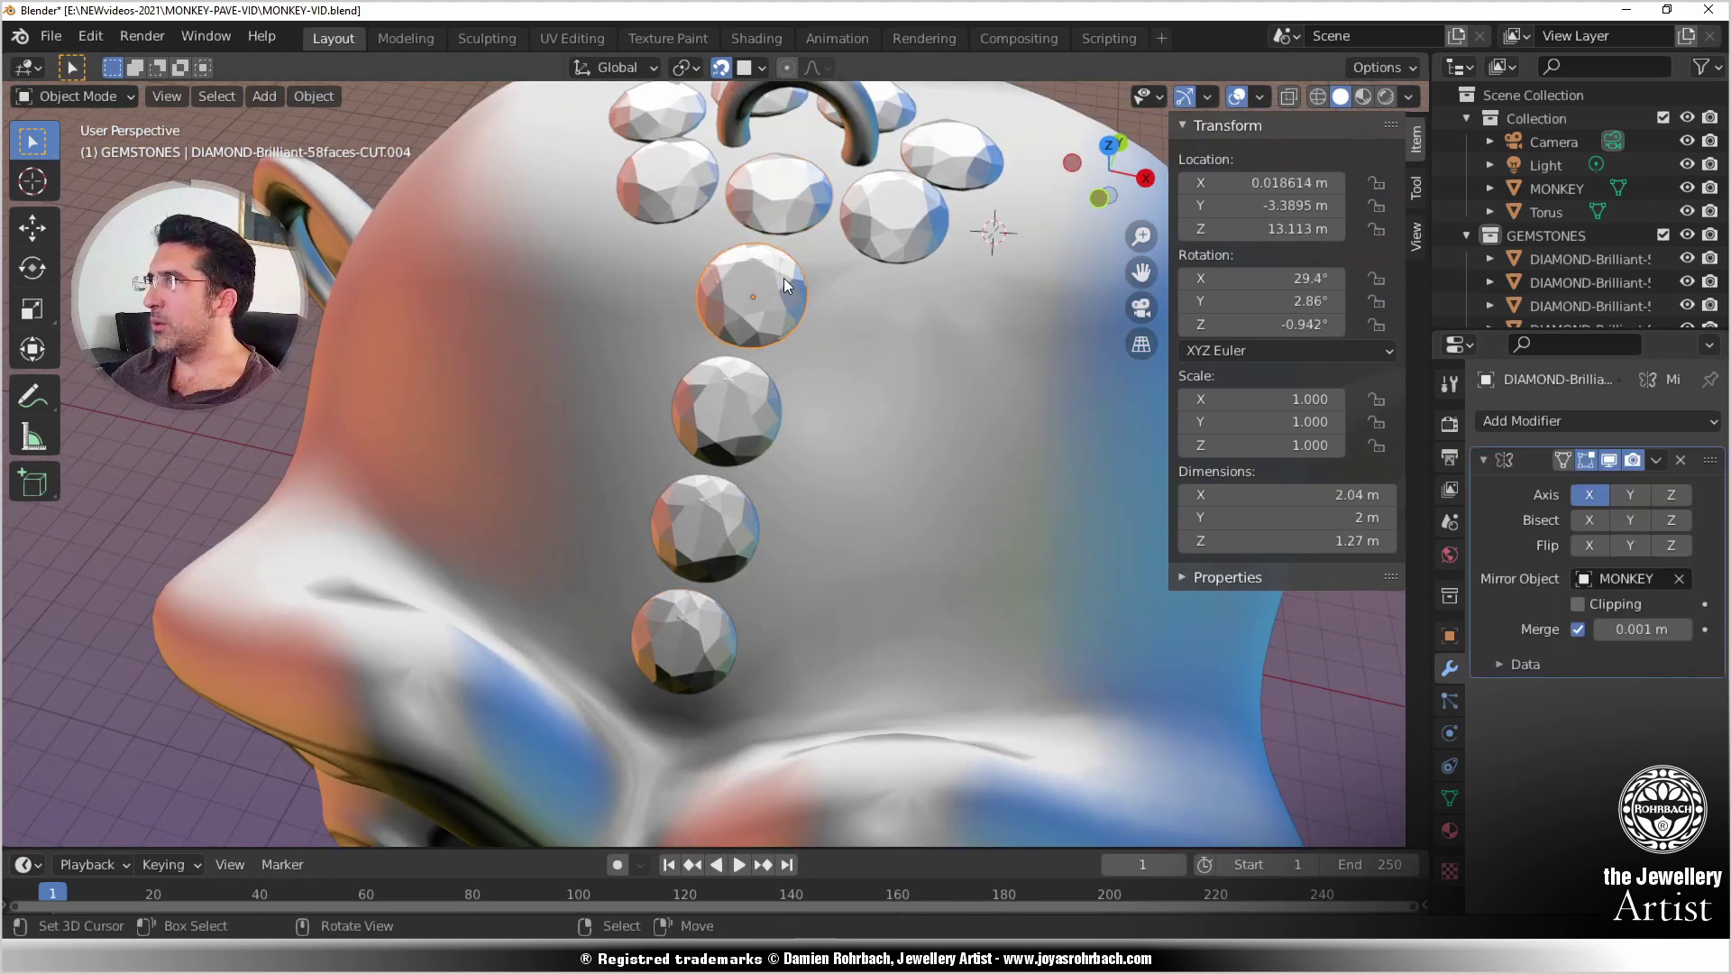
pyautogui.click(1683, 461)
pyautogui.click(758, 413)
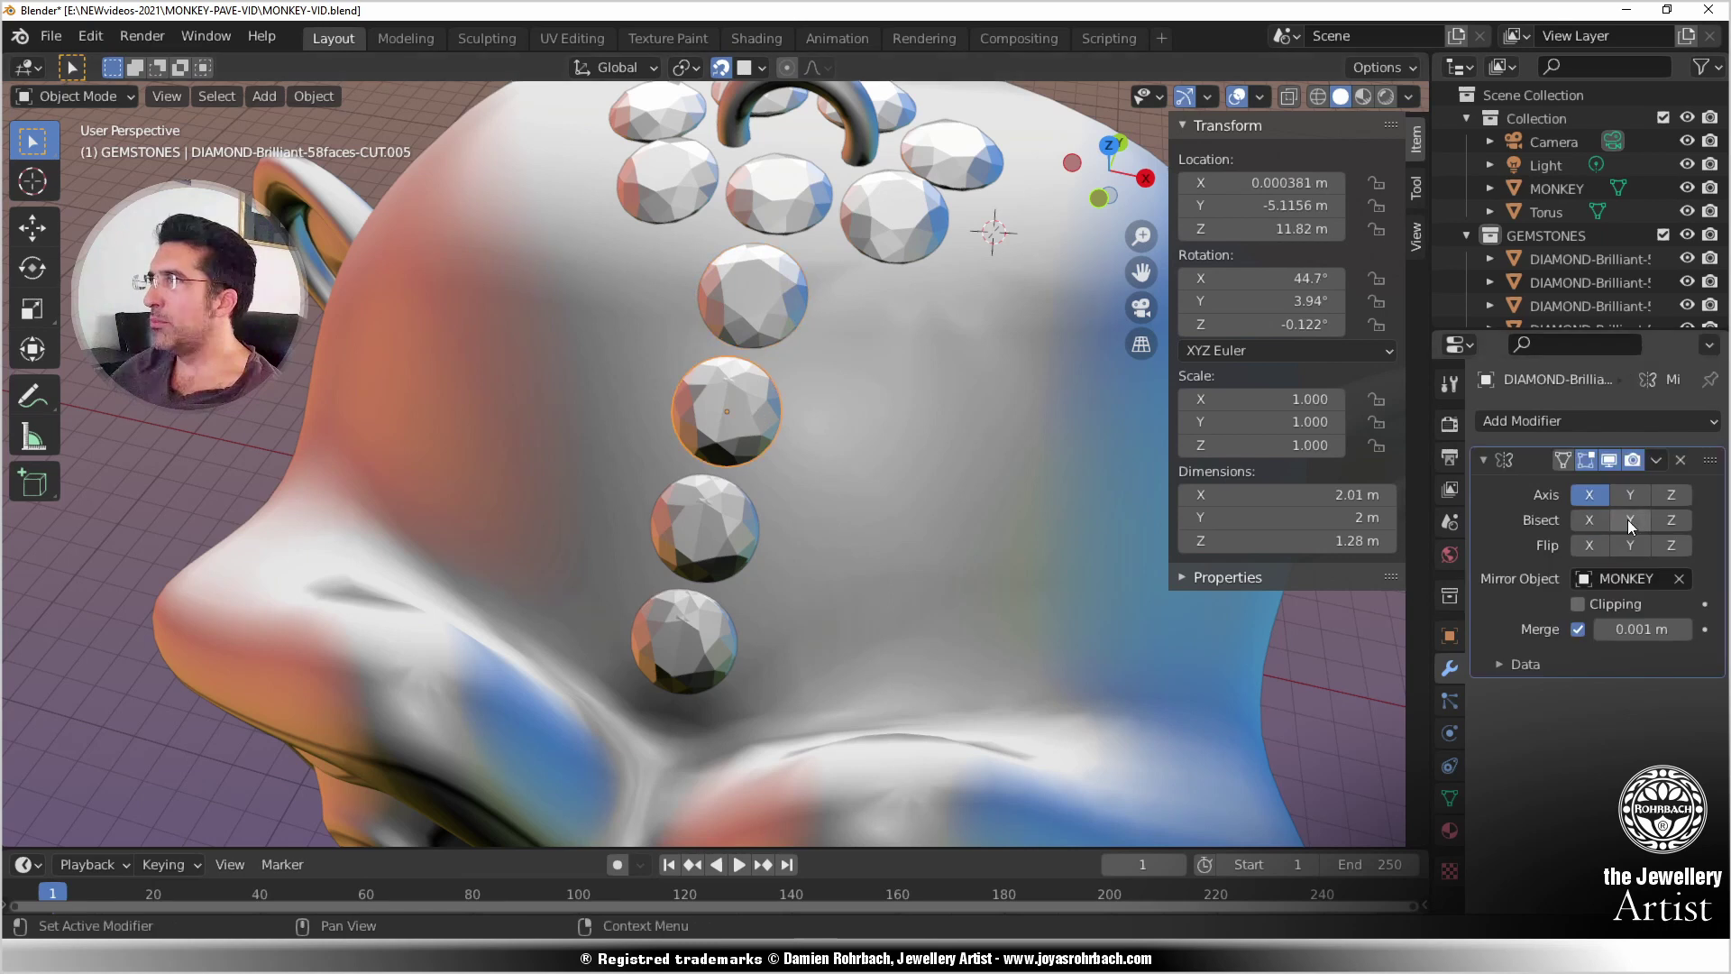
pyautogui.click(1681, 461)
pyautogui.click(737, 520)
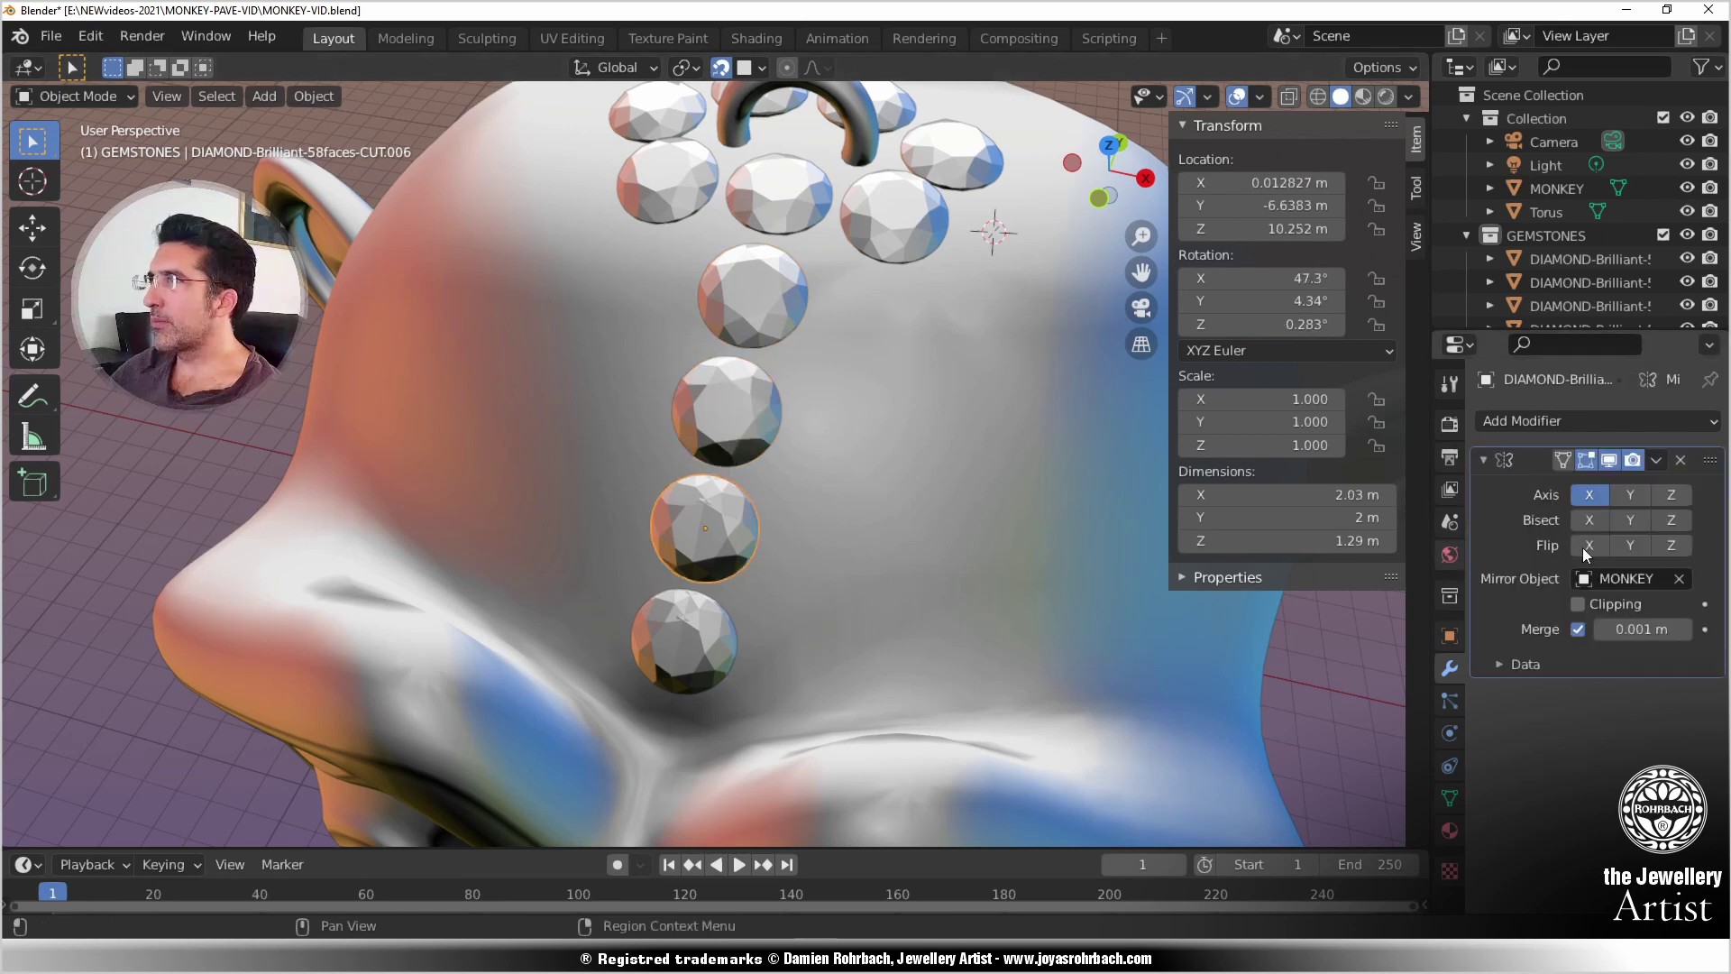
pyautogui.click(1681, 461)
pyautogui.click(728, 640)
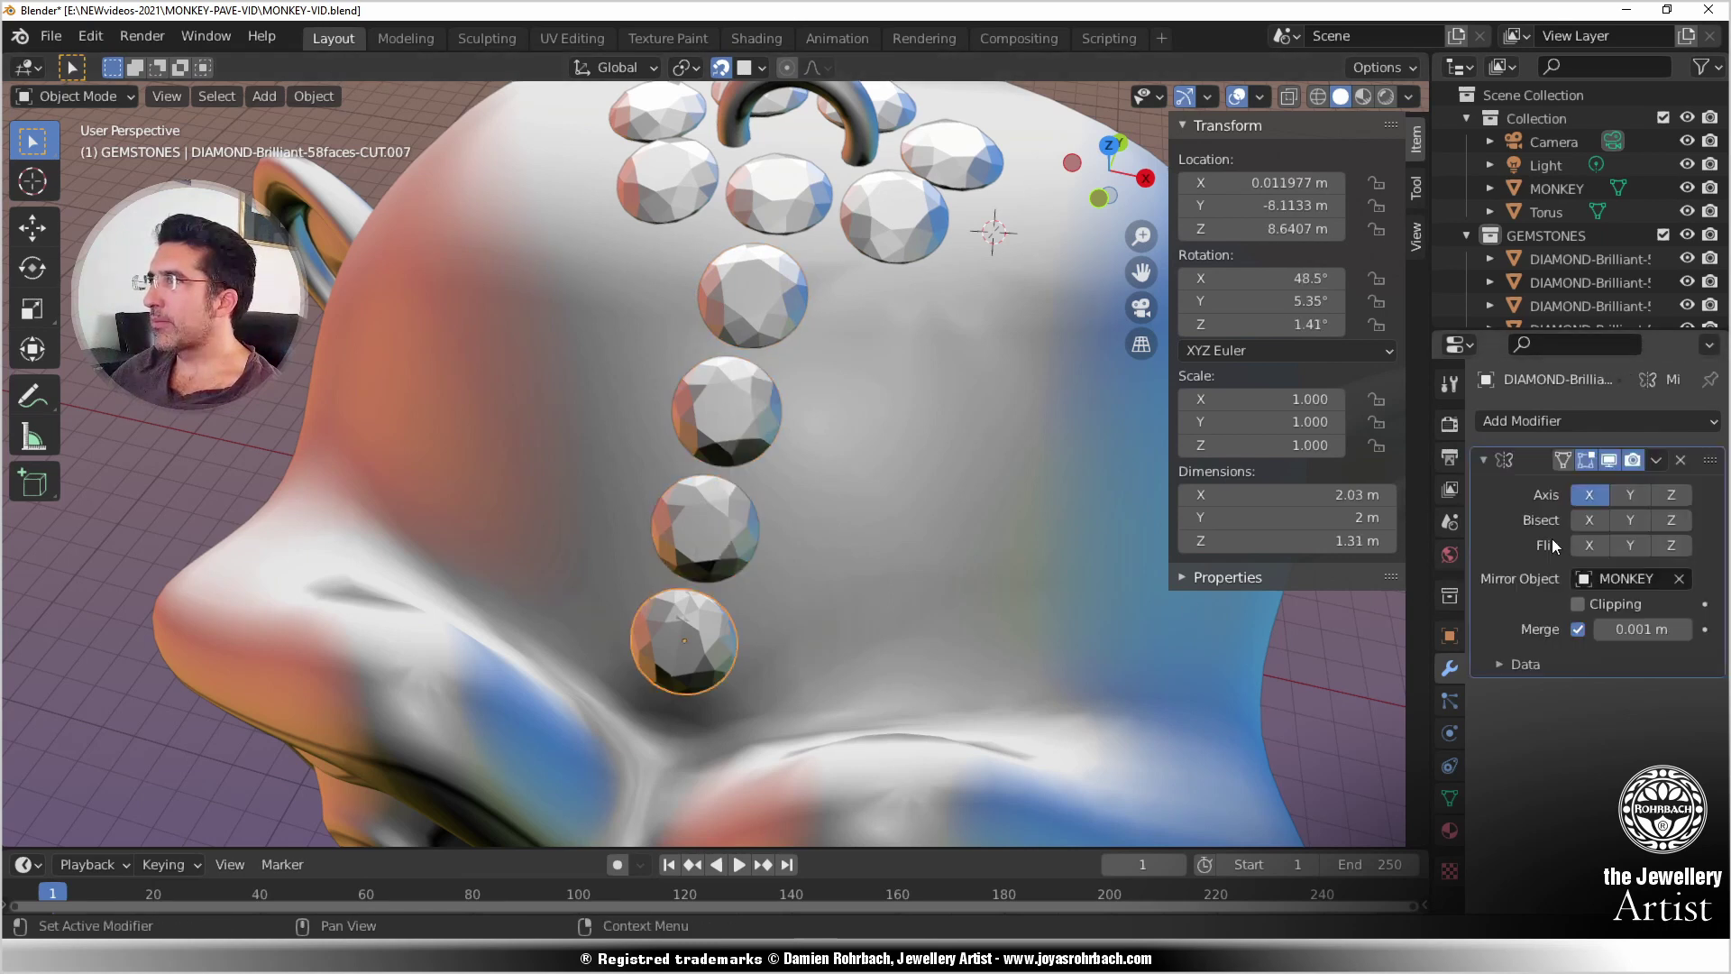
pyautogui.click(1681, 461)
# Step: Duplicate the mirrored diamond beside the first midline stone, placing one copy about 2.1 m in front and another further out on the head
pyautogui.scroll(-5, 819, 586)
pyautogui.moveTo(819, 586); pyautogui.dragTo(770, 538, button='middle')
pyautogui.click(809, 337)
pyautogui.scroll(5, 816, 379)
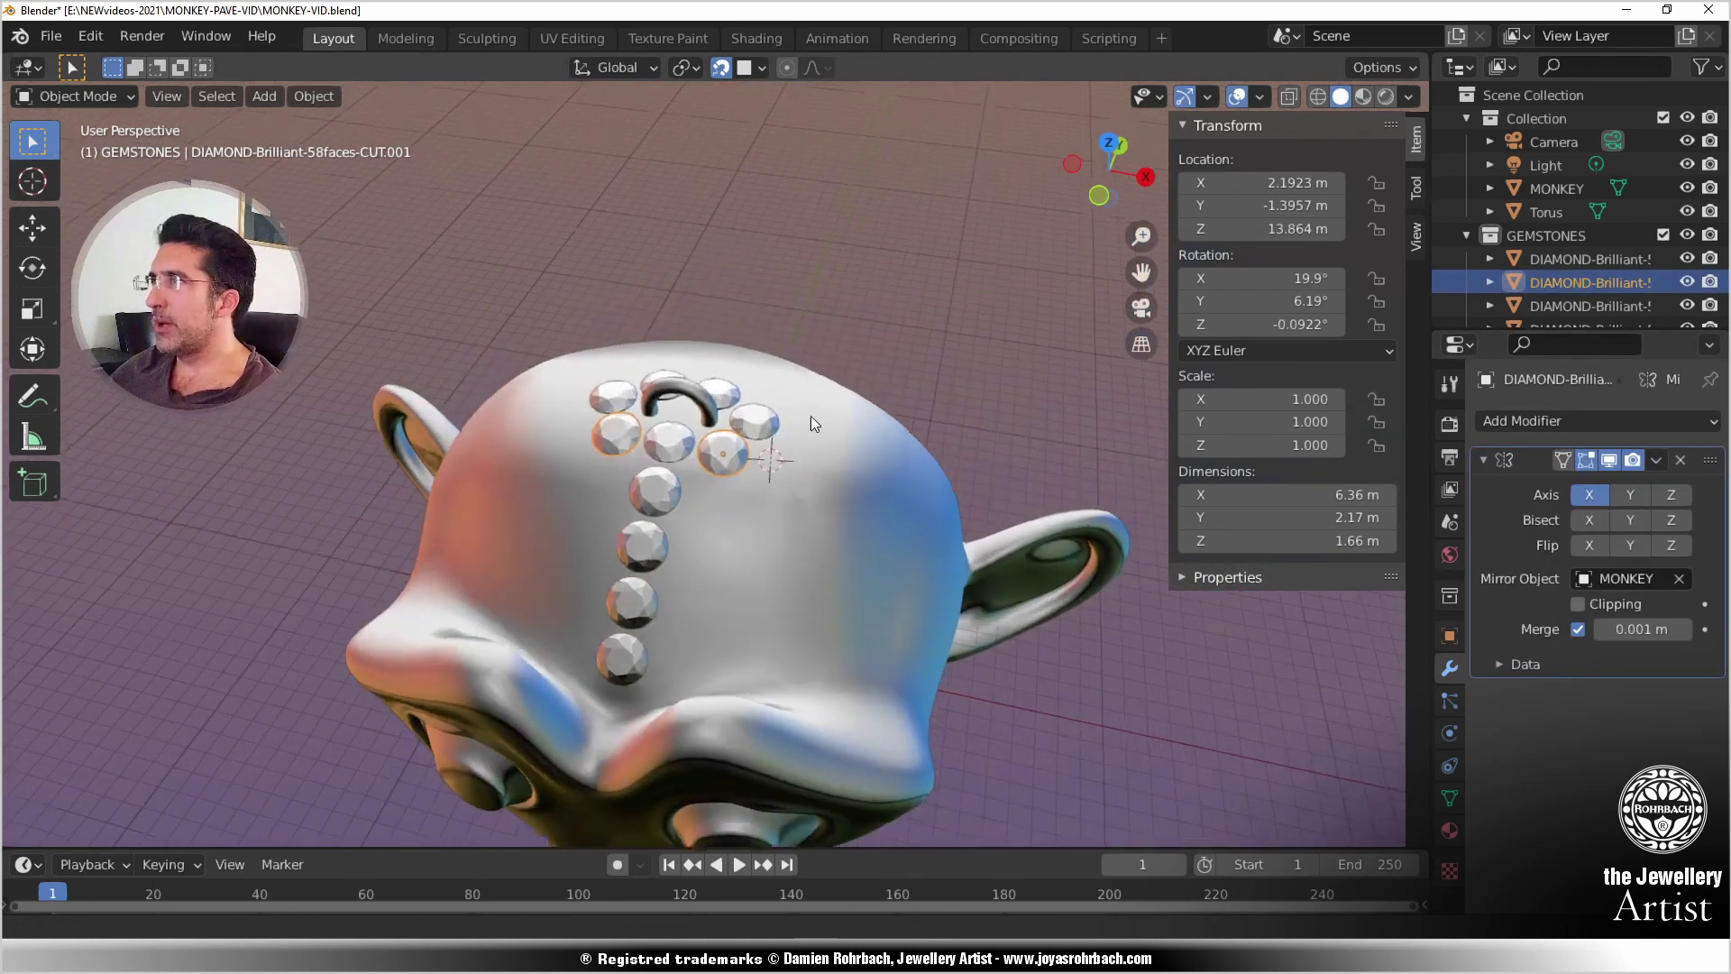
pyautogui.press('g')
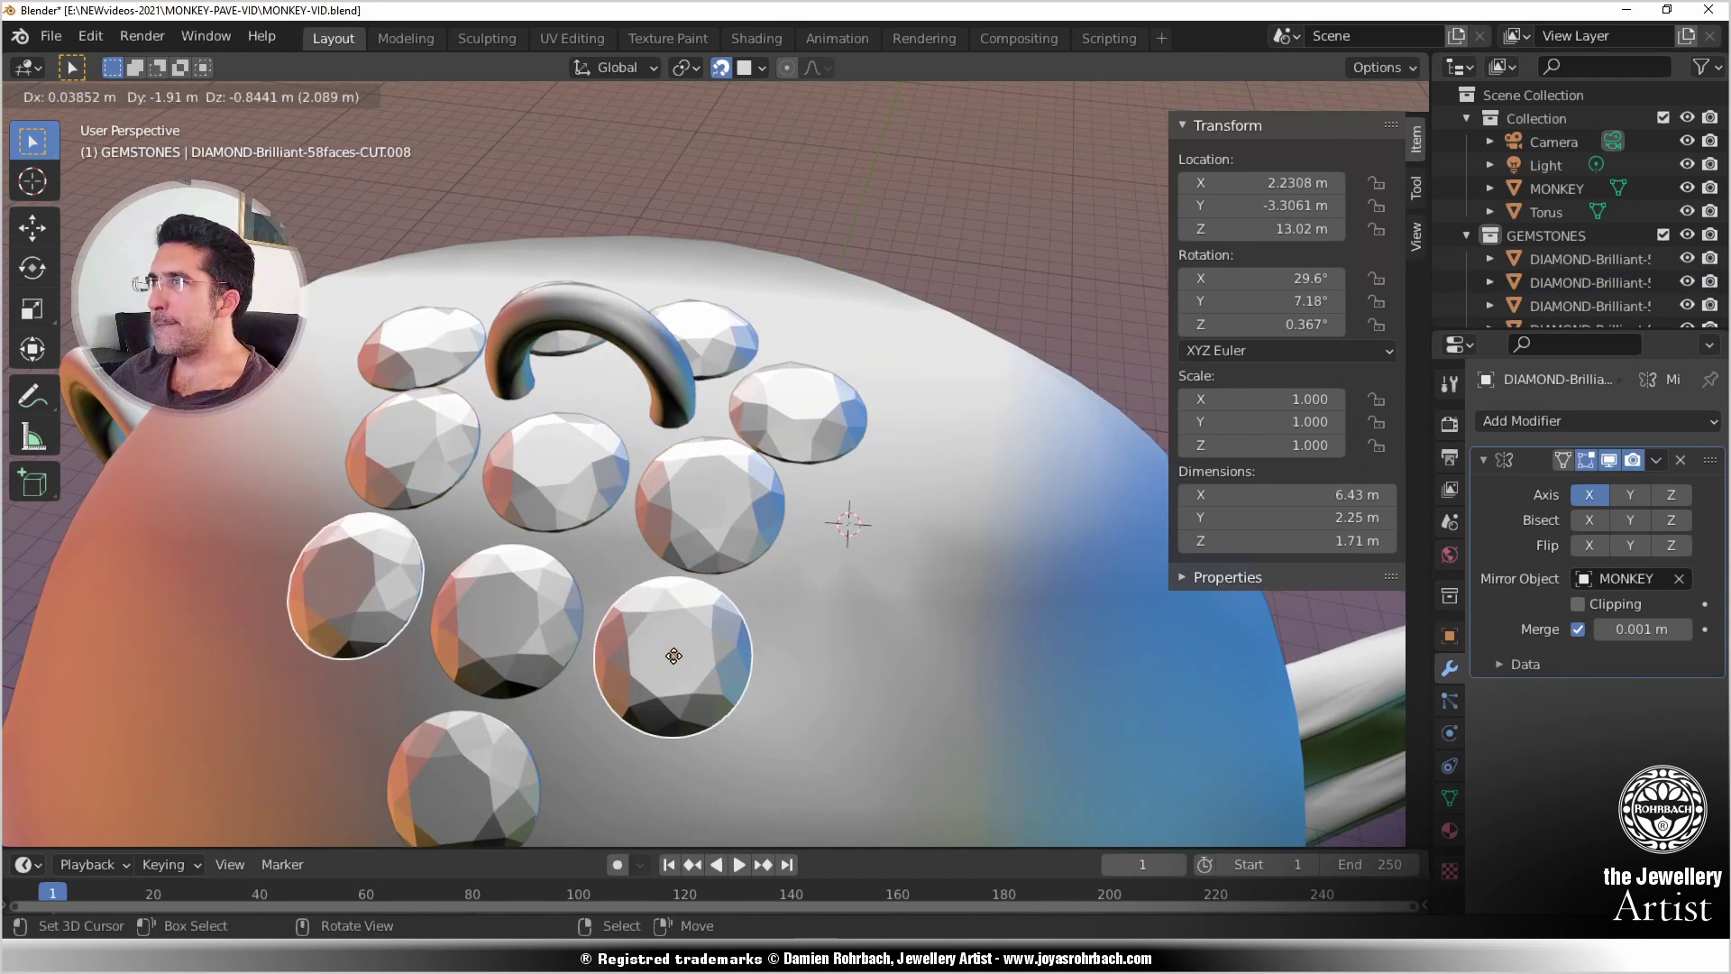
pyautogui.click(674, 657)
pyautogui.hotkey('shift', 'd')
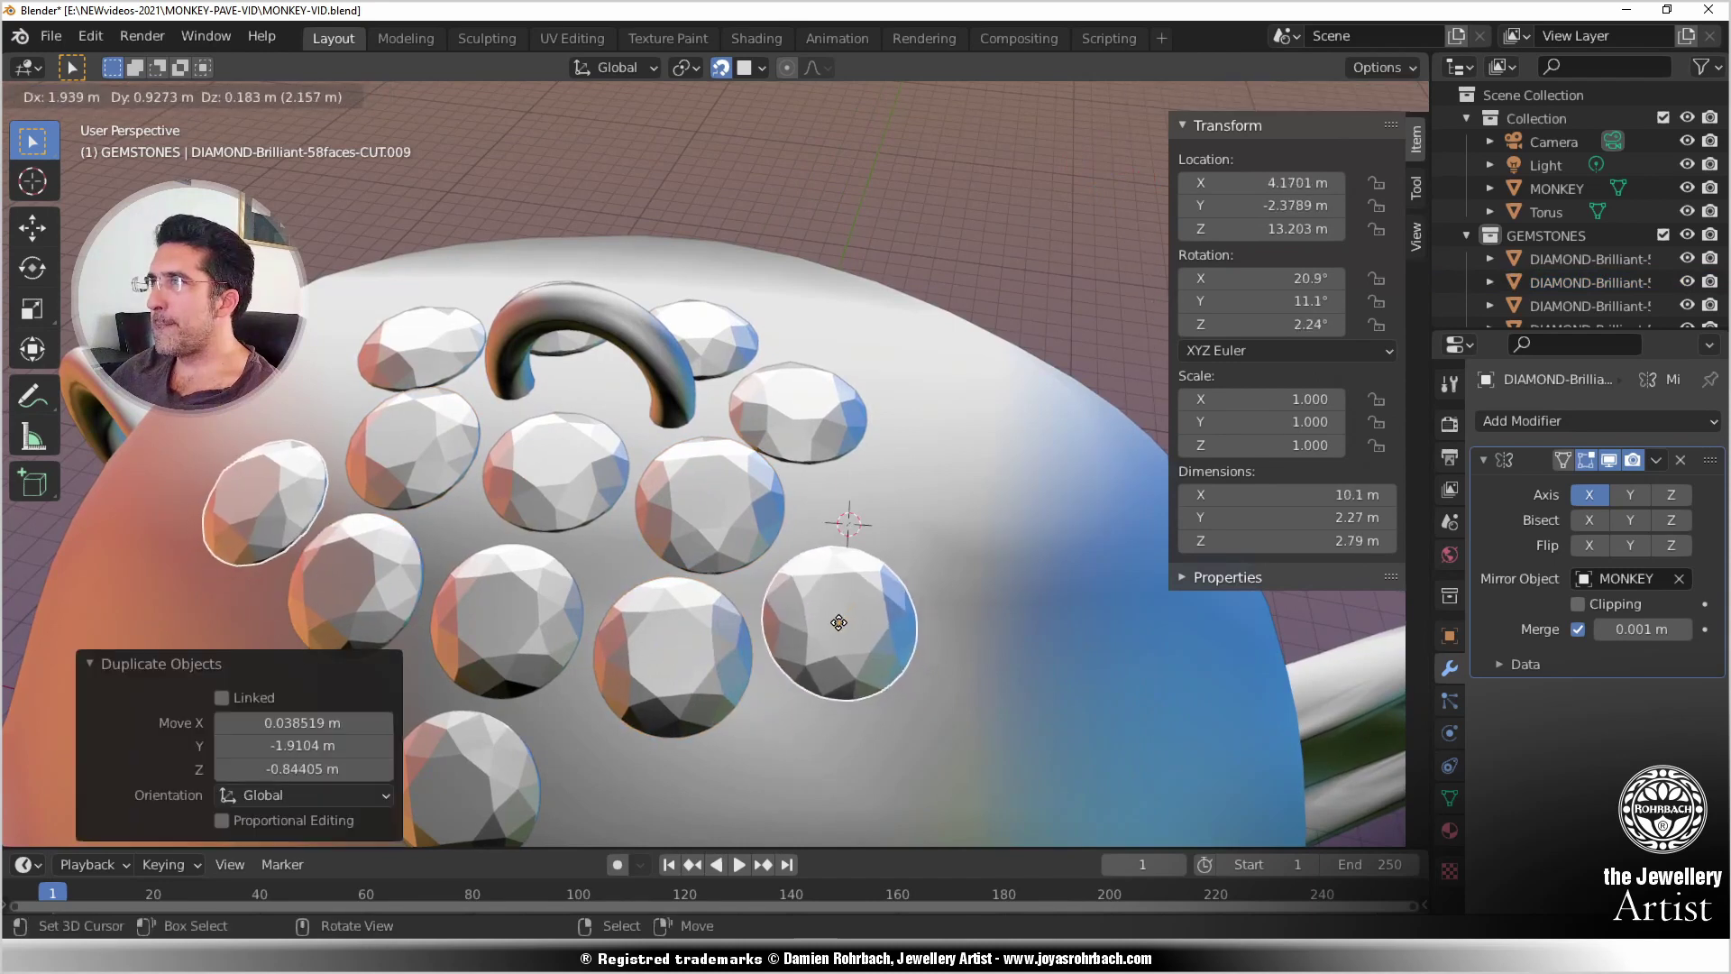
pyautogui.click(838, 620)
# Step: Continue the outer ring with two more duplicated mirrored diamonds along the side of the head, about 2.1 m apart
pyautogui.moveTo(839, 620); pyautogui.dragTo(740, 674, button='middle')
pyautogui.hotkey('shift', 'd')
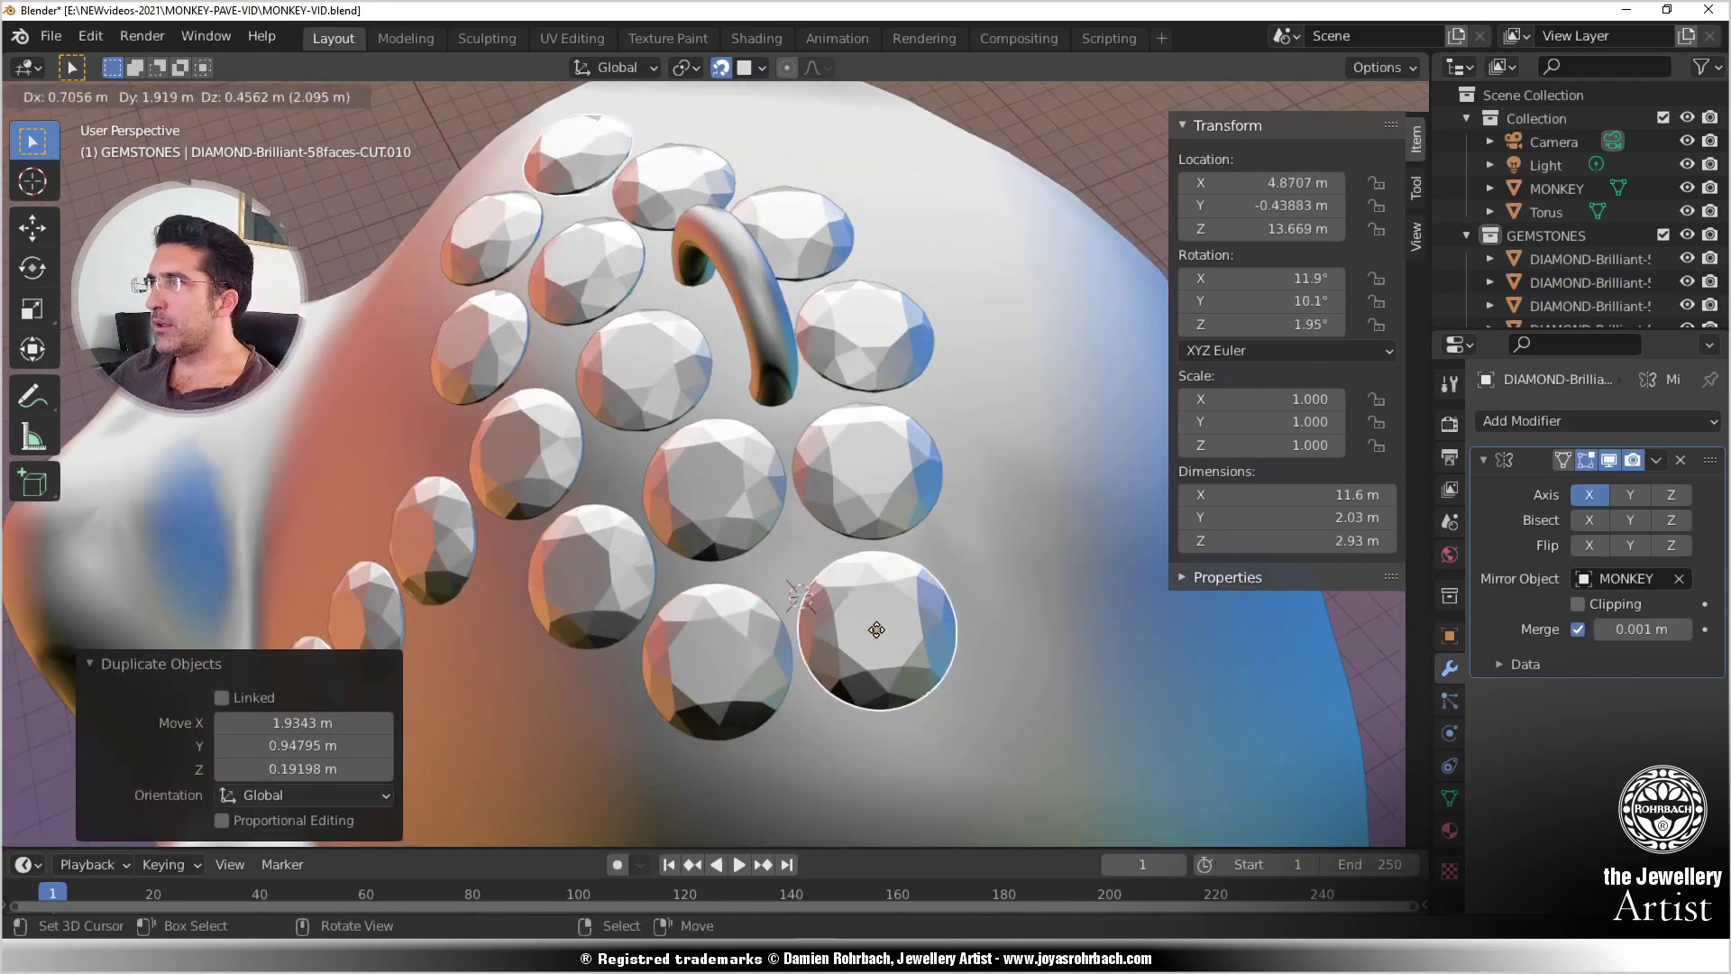
pyautogui.click(886, 633)
pyautogui.moveTo(887, 632); pyautogui.dragTo(771, 664, button='middle')
pyautogui.hotkey('shift', 'd')
pyautogui.click(919, 737)
# Step: Close the outer ring behind the bail with two more duplicates, each about 1.8 m inward and 1 m further back
pyautogui.hotkey('shift', 'd')
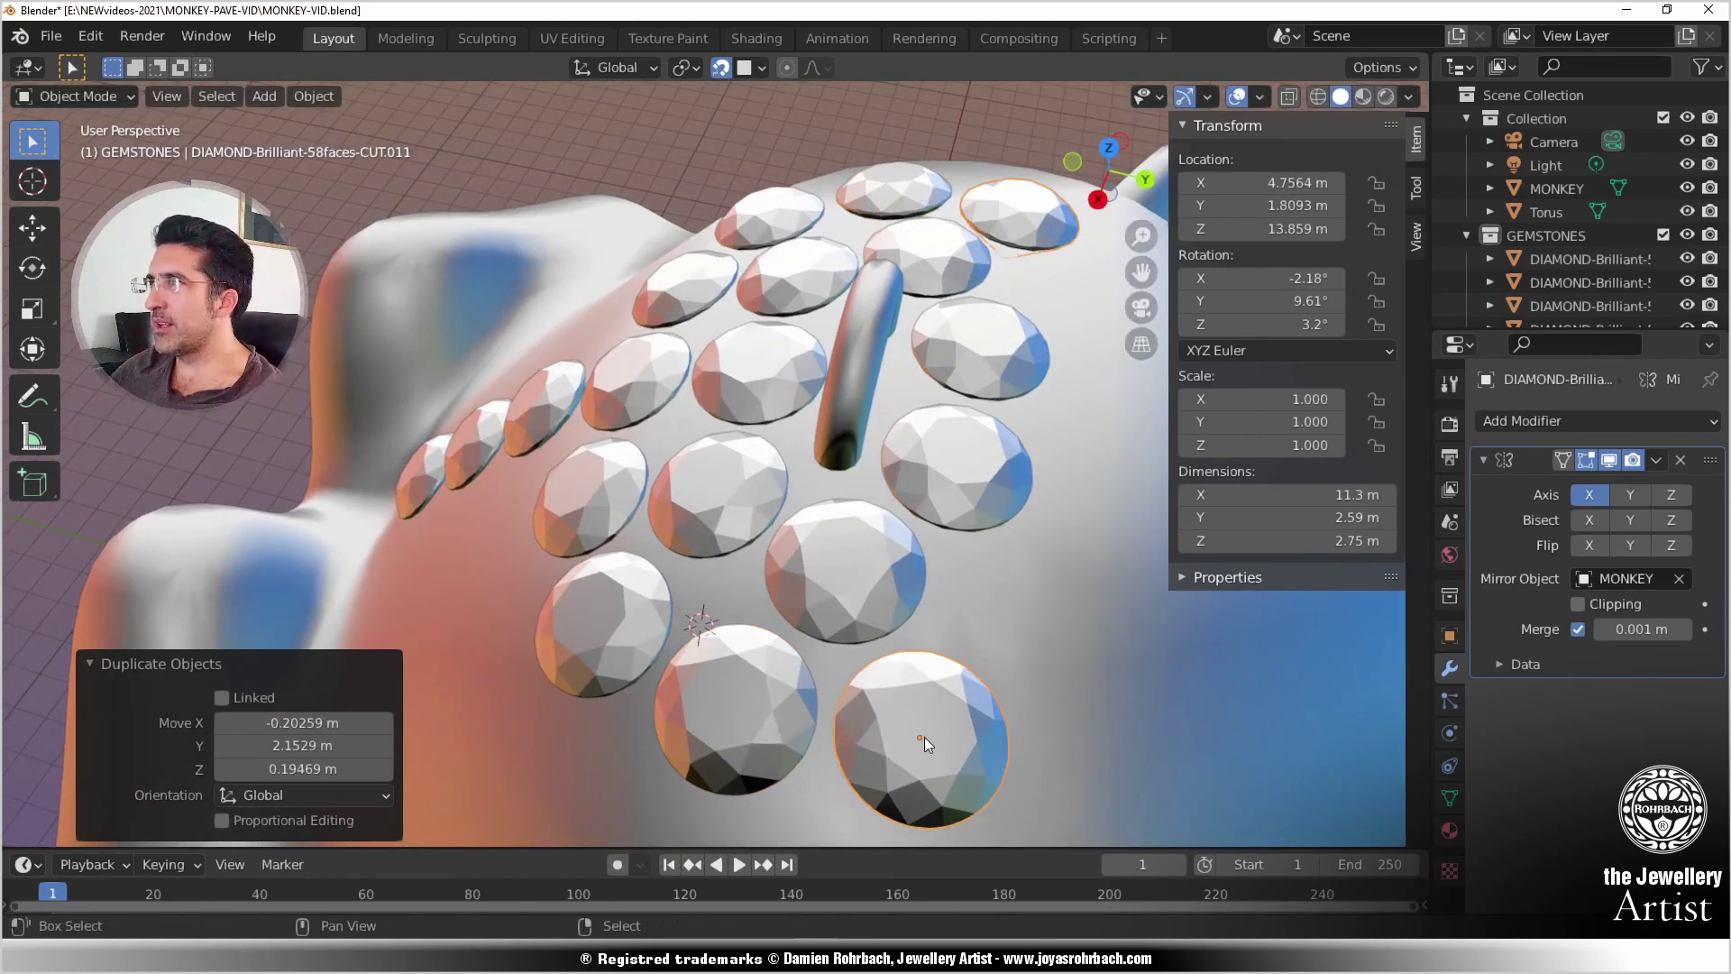
pyautogui.click(1034, 619)
pyautogui.moveTo(939, 719); pyautogui.dragTo(664, 685, button='middle')
pyautogui.hotkey('shift', 'd')
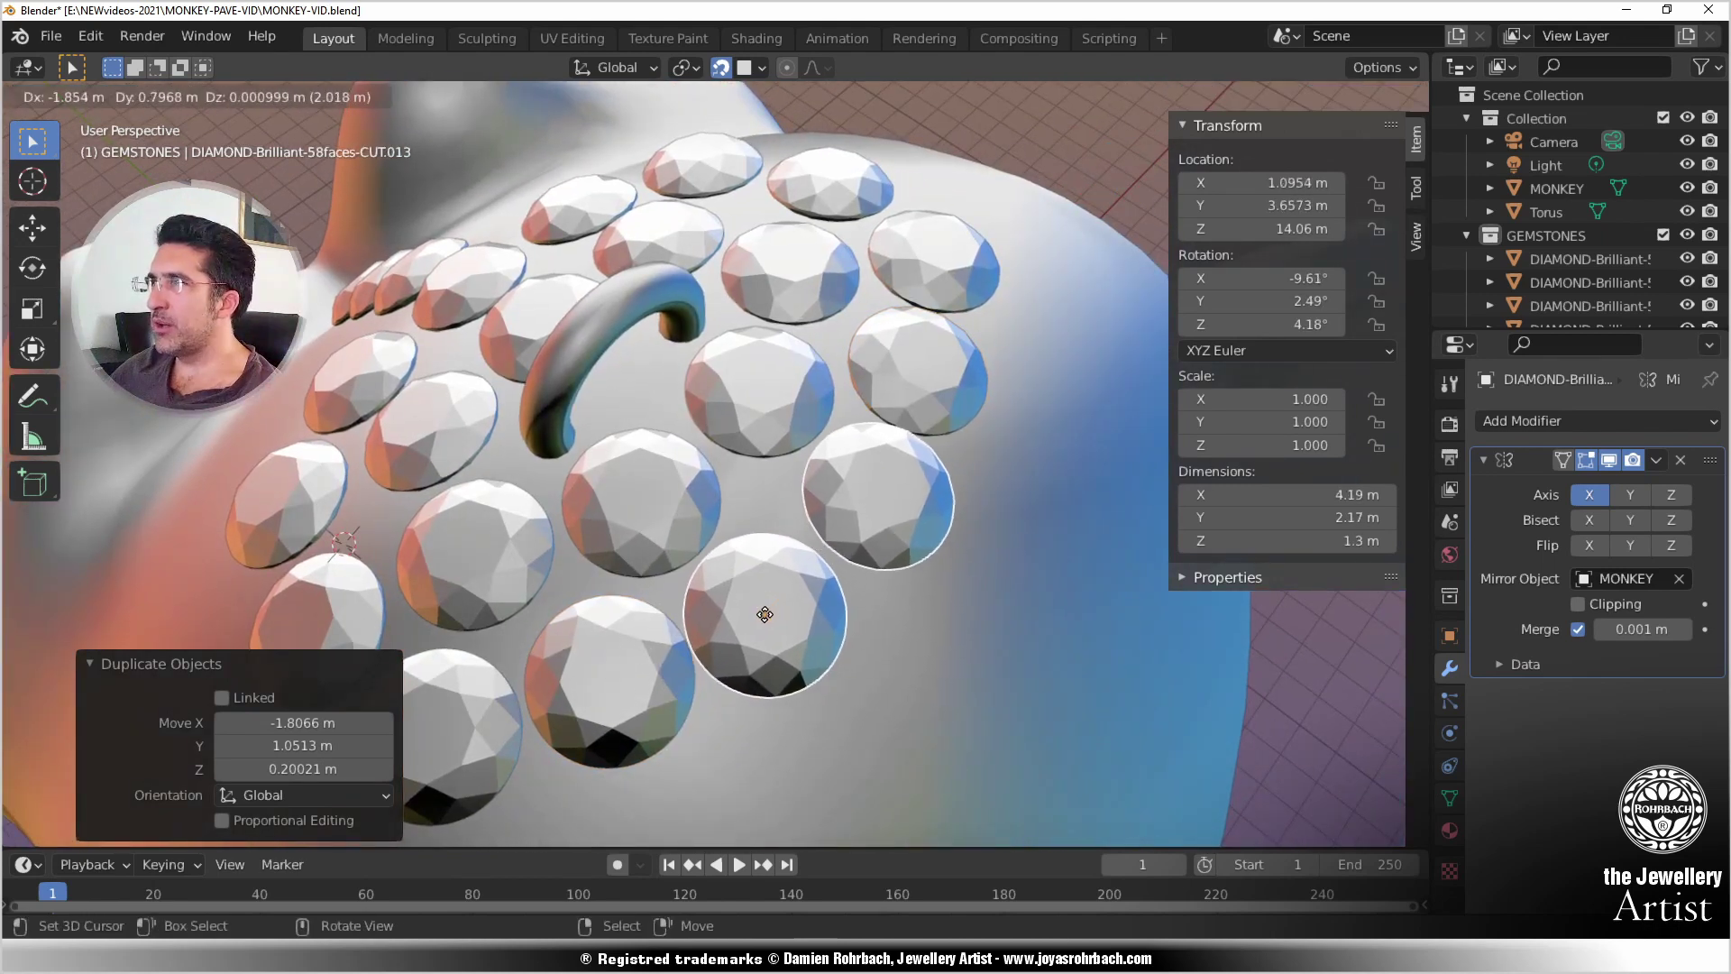
pyautogui.press('Escape')
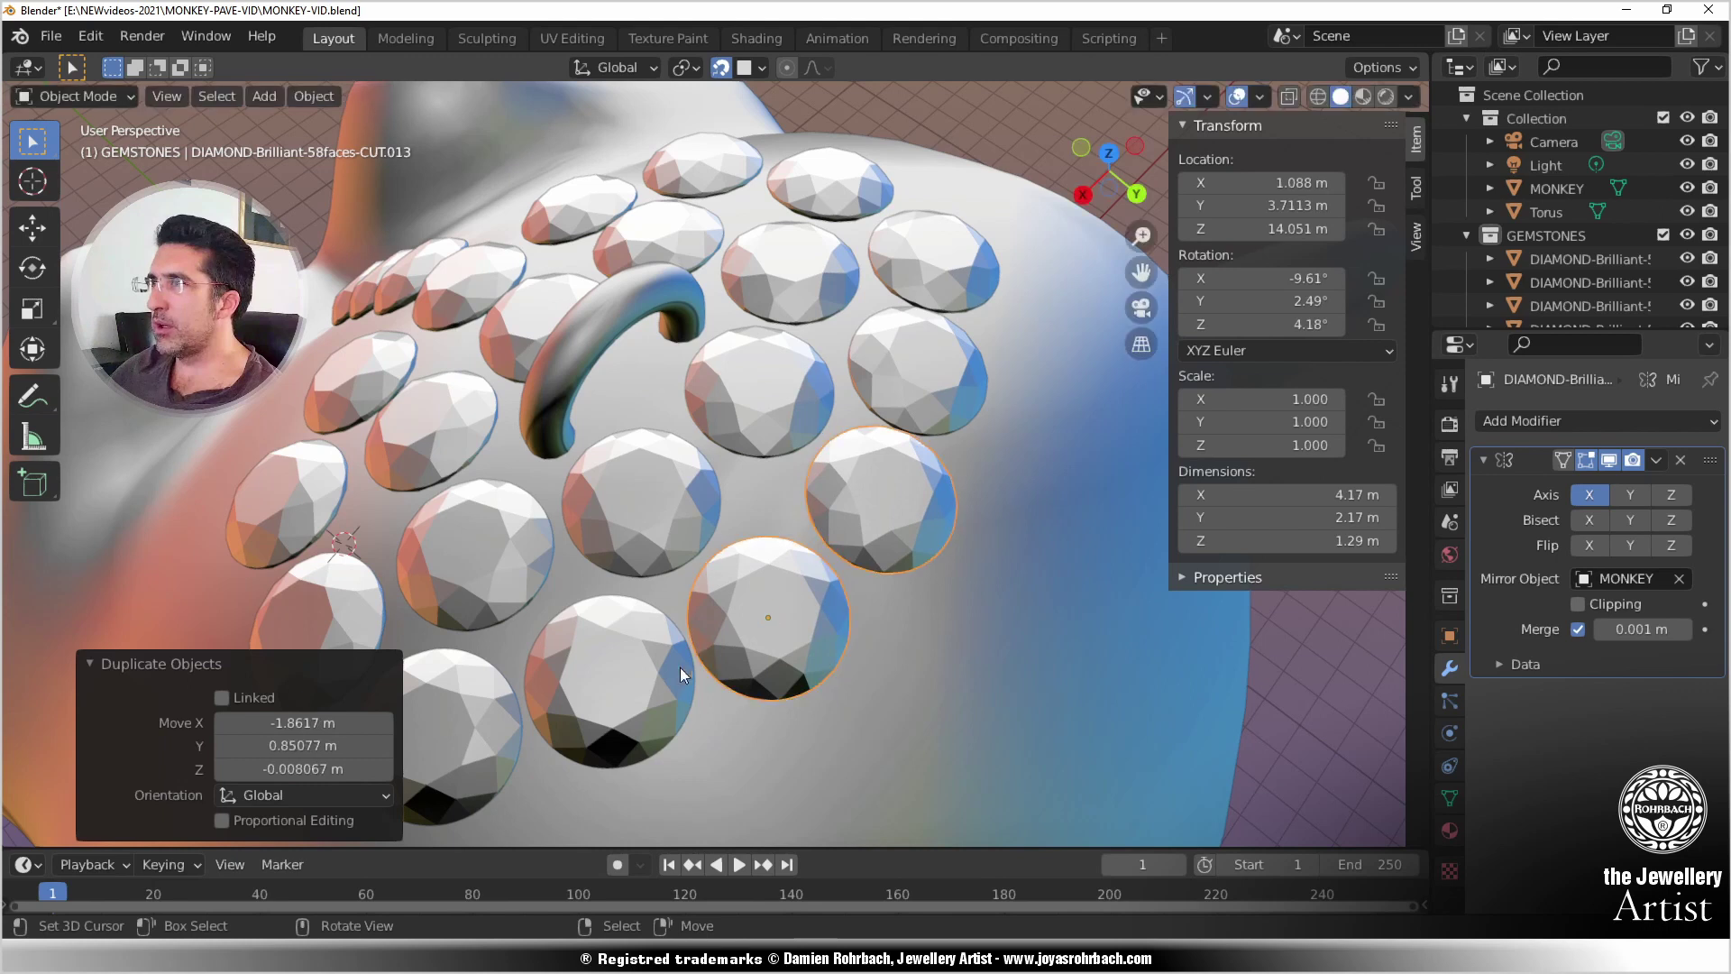
# Step: Reposition the two outer-ring diamonds at the rear side of the head to even out the gaps
pyautogui.click(635, 673)
pyautogui.keyDown('shift'); pyautogui.moveTo(635, 673); pyautogui.dragTo(712, 559, button='middle'); pyautogui.keyUp('shift')
pyautogui.press('g')
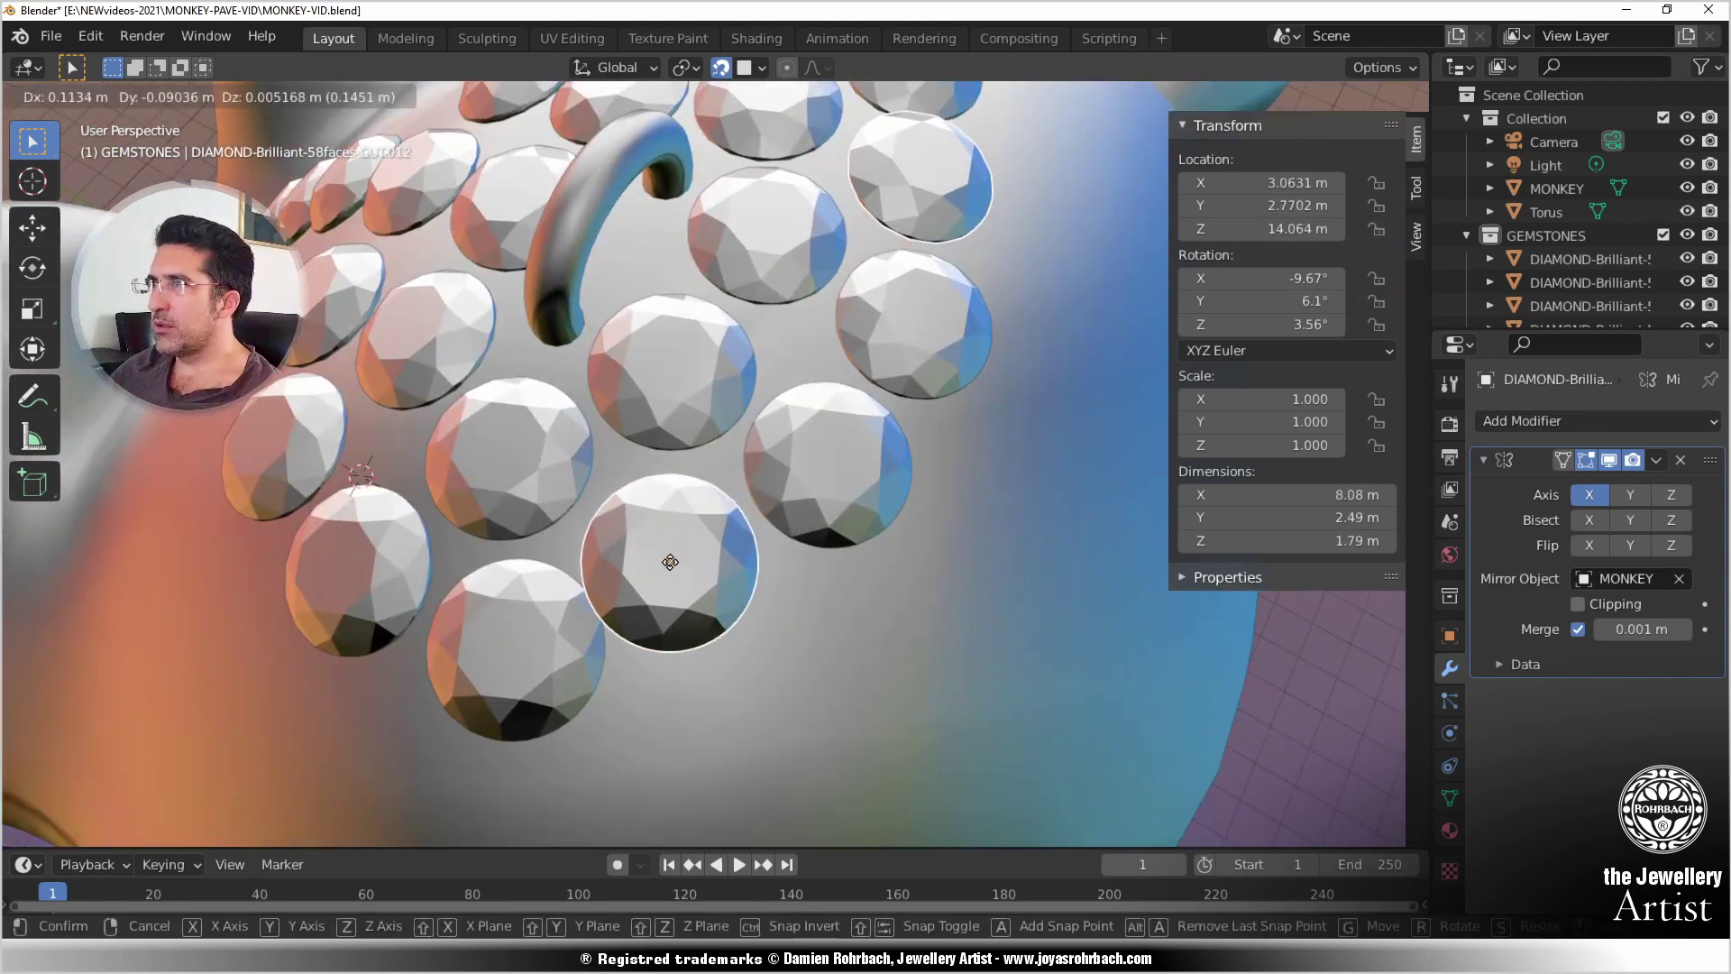
pyautogui.click(668, 559)
pyautogui.click(528, 648)
pyautogui.press('g')
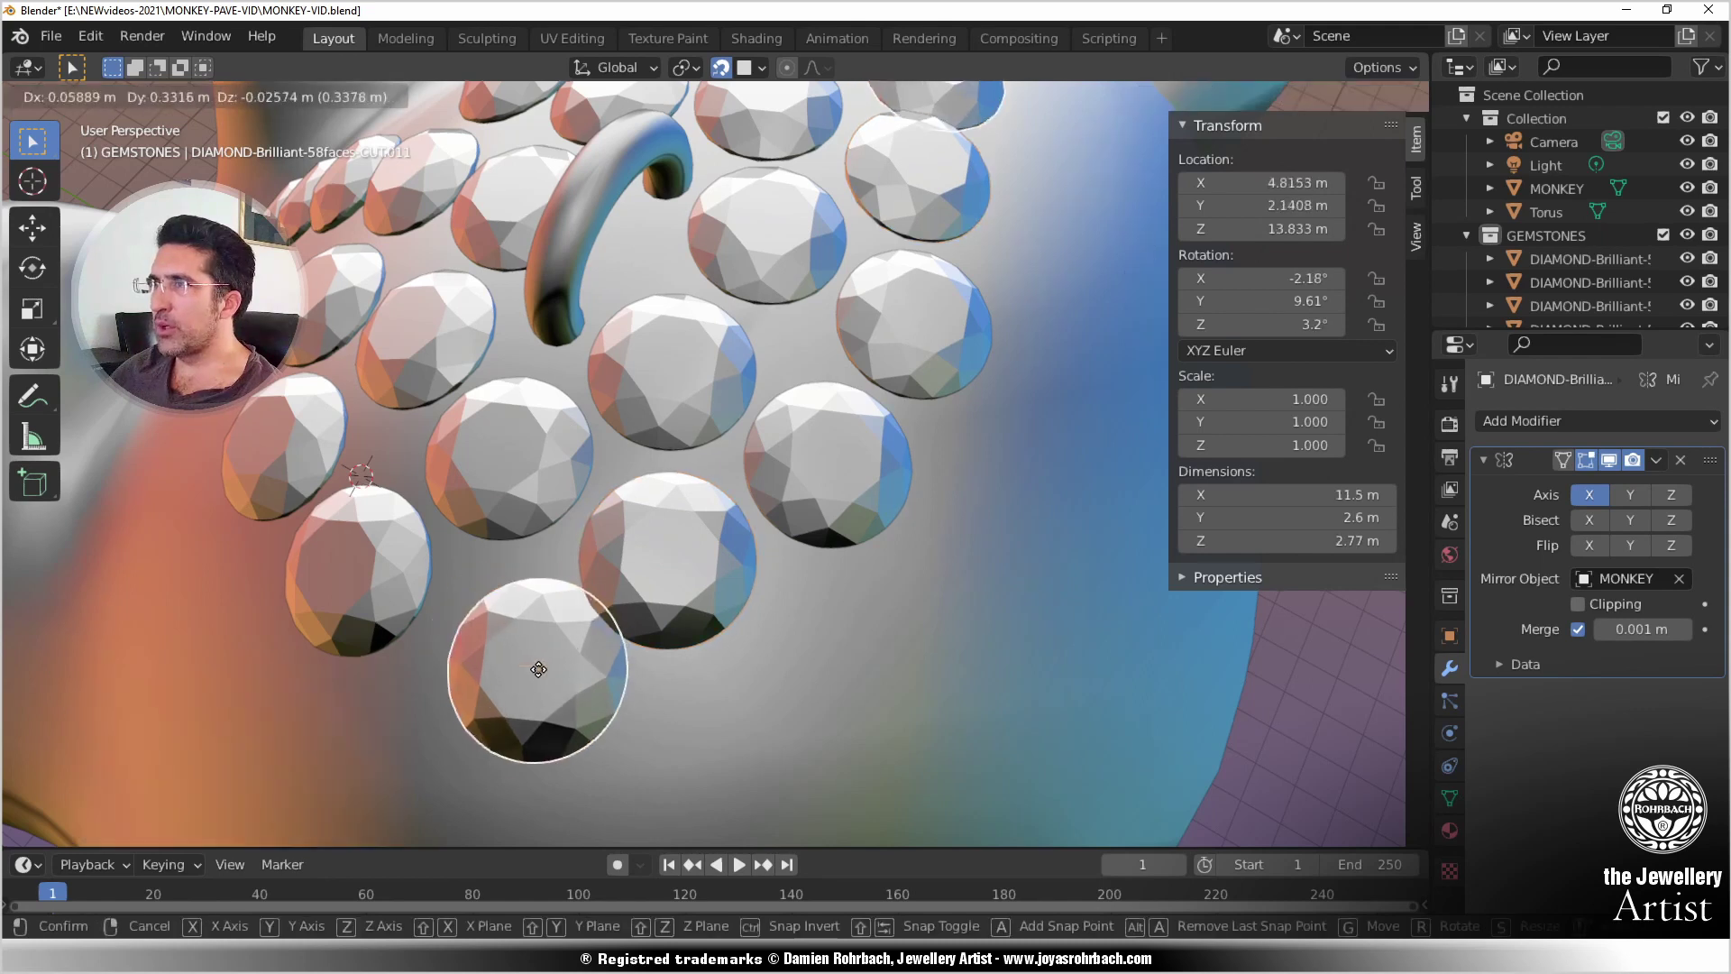
pyautogui.click(507, 676)
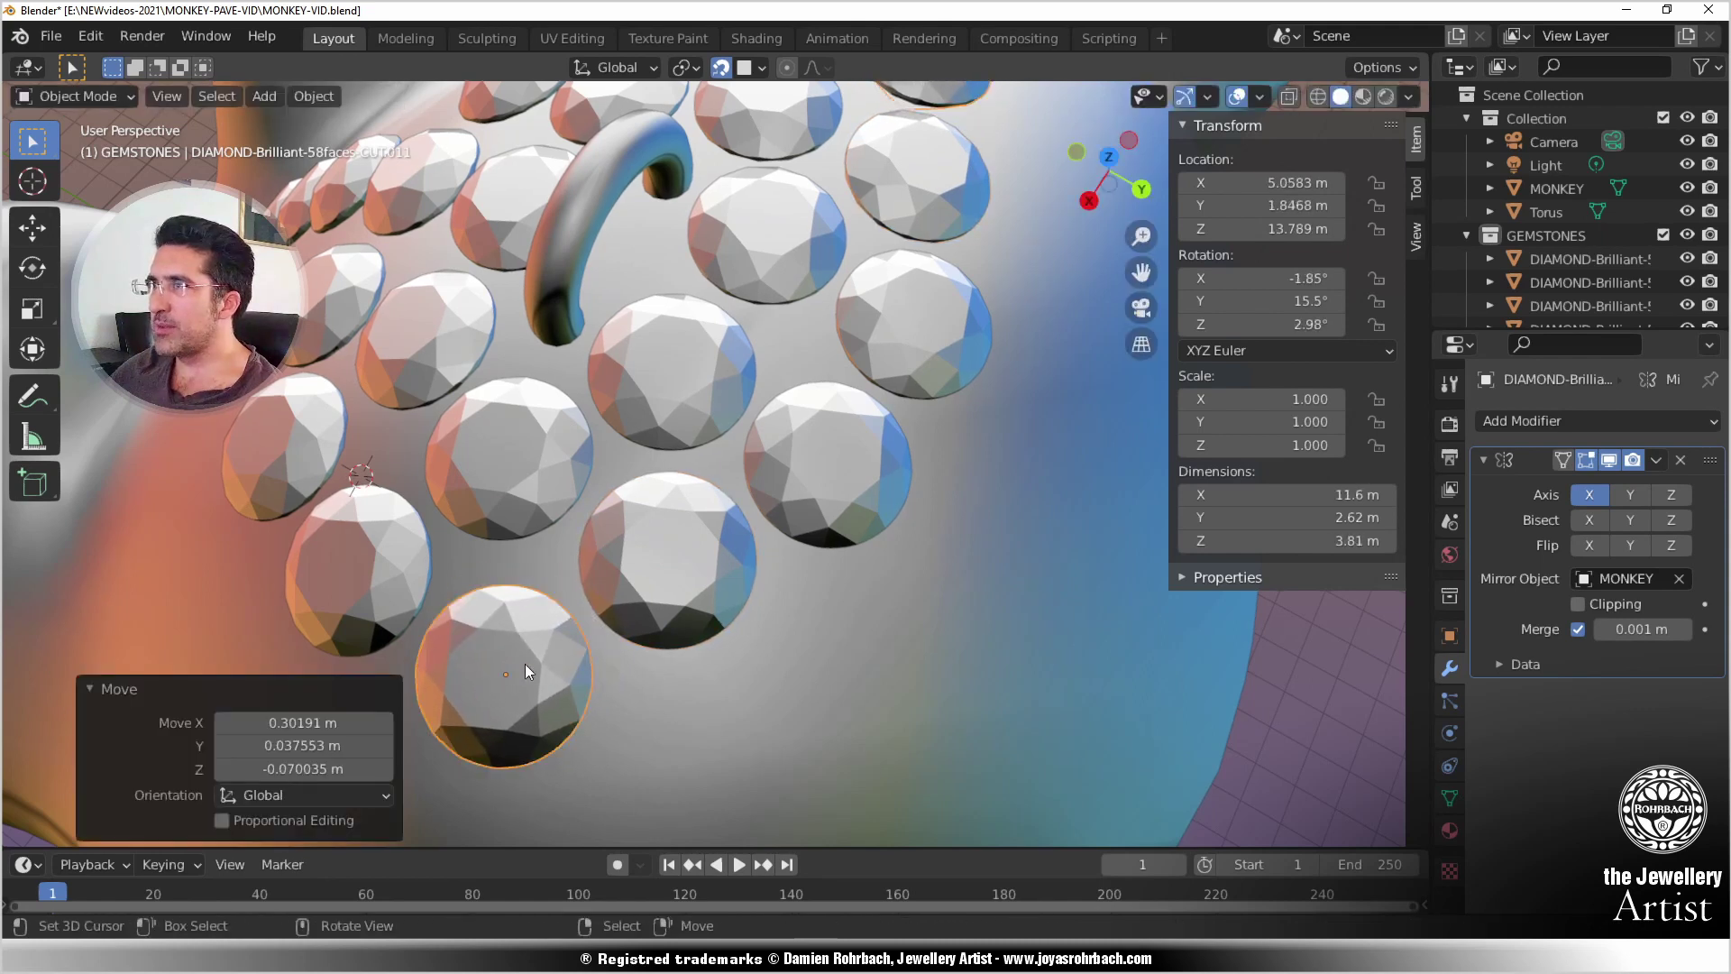
# Step: Review the completed outer ring of diamonds from farther away and save the file
pyautogui.scroll(-5, 507, 673)
pyautogui.moveTo(546, 505); pyautogui.dragTo(776, 478, button='middle')
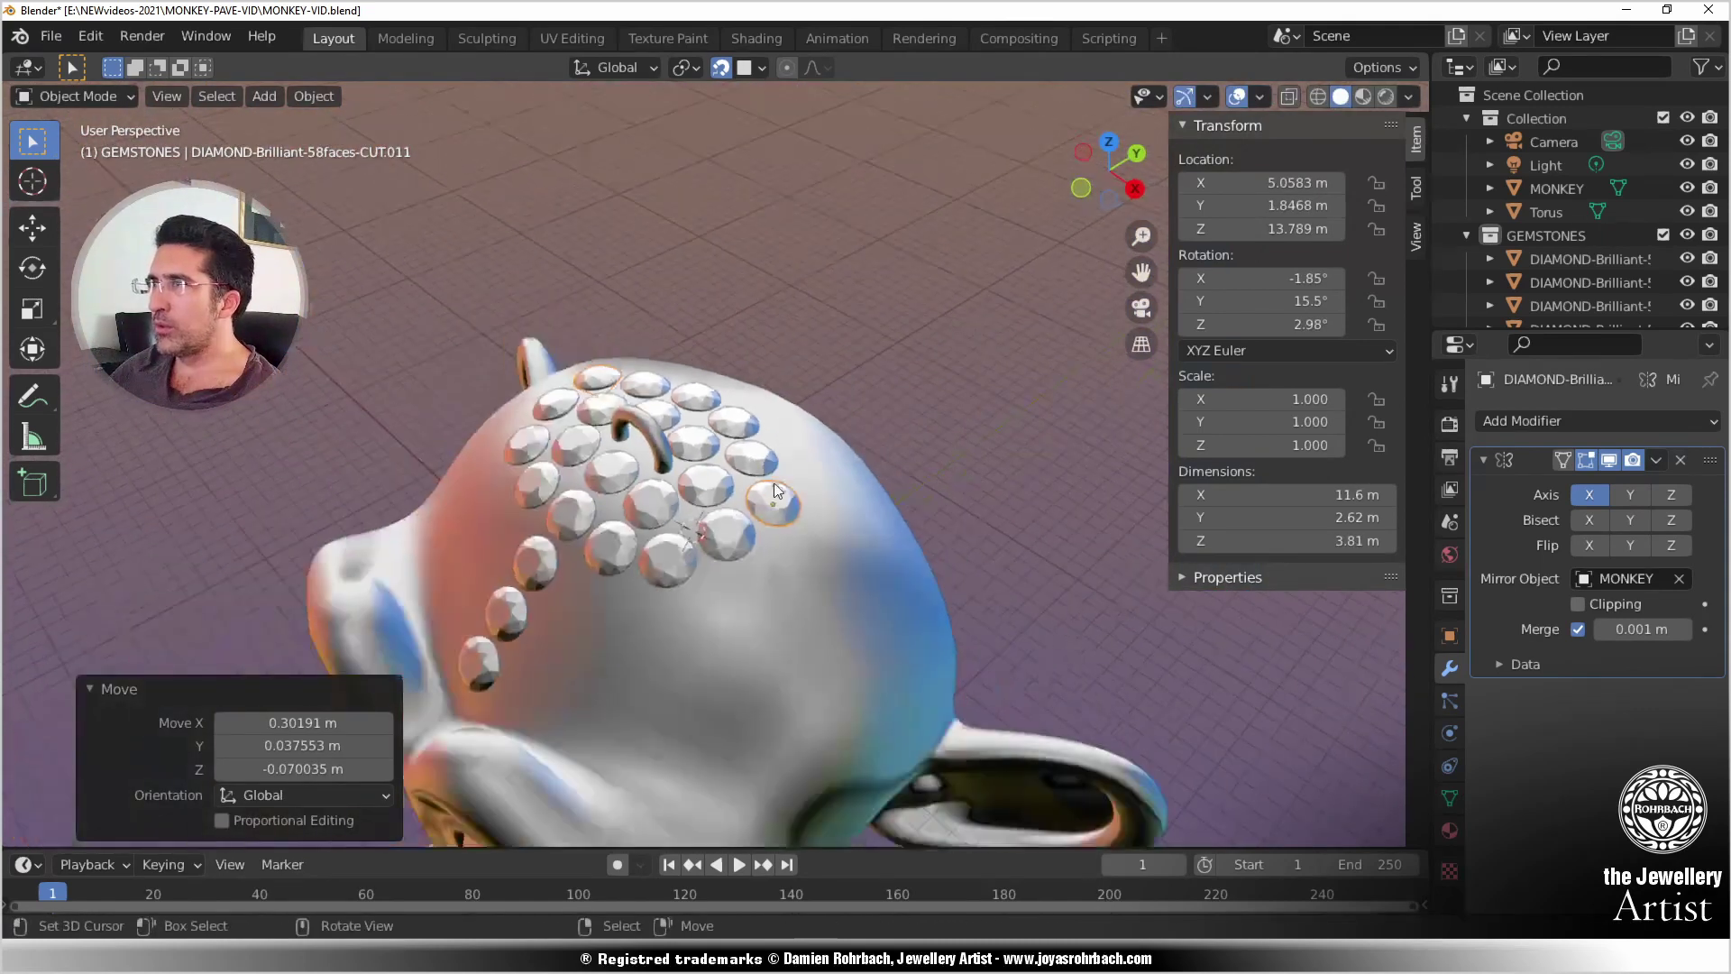
pyautogui.hotkey('ctrl', 's')
# Step: Start a new row on the front of the head with two duplicated mirrored diamonds, about 1.7 m forward and 1.3 m lower, then 2.2 m sideways
pyautogui.moveTo(645, 598); pyautogui.dragTo(690, 481, button='middle')
pyautogui.scroll(4, 699, 496)
pyautogui.scroll(4, 713, 442)
pyautogui.click(745, 375)
pyautogui.moveTo(745, 375); pyautogui.dragTo(711, 433, button='middle')
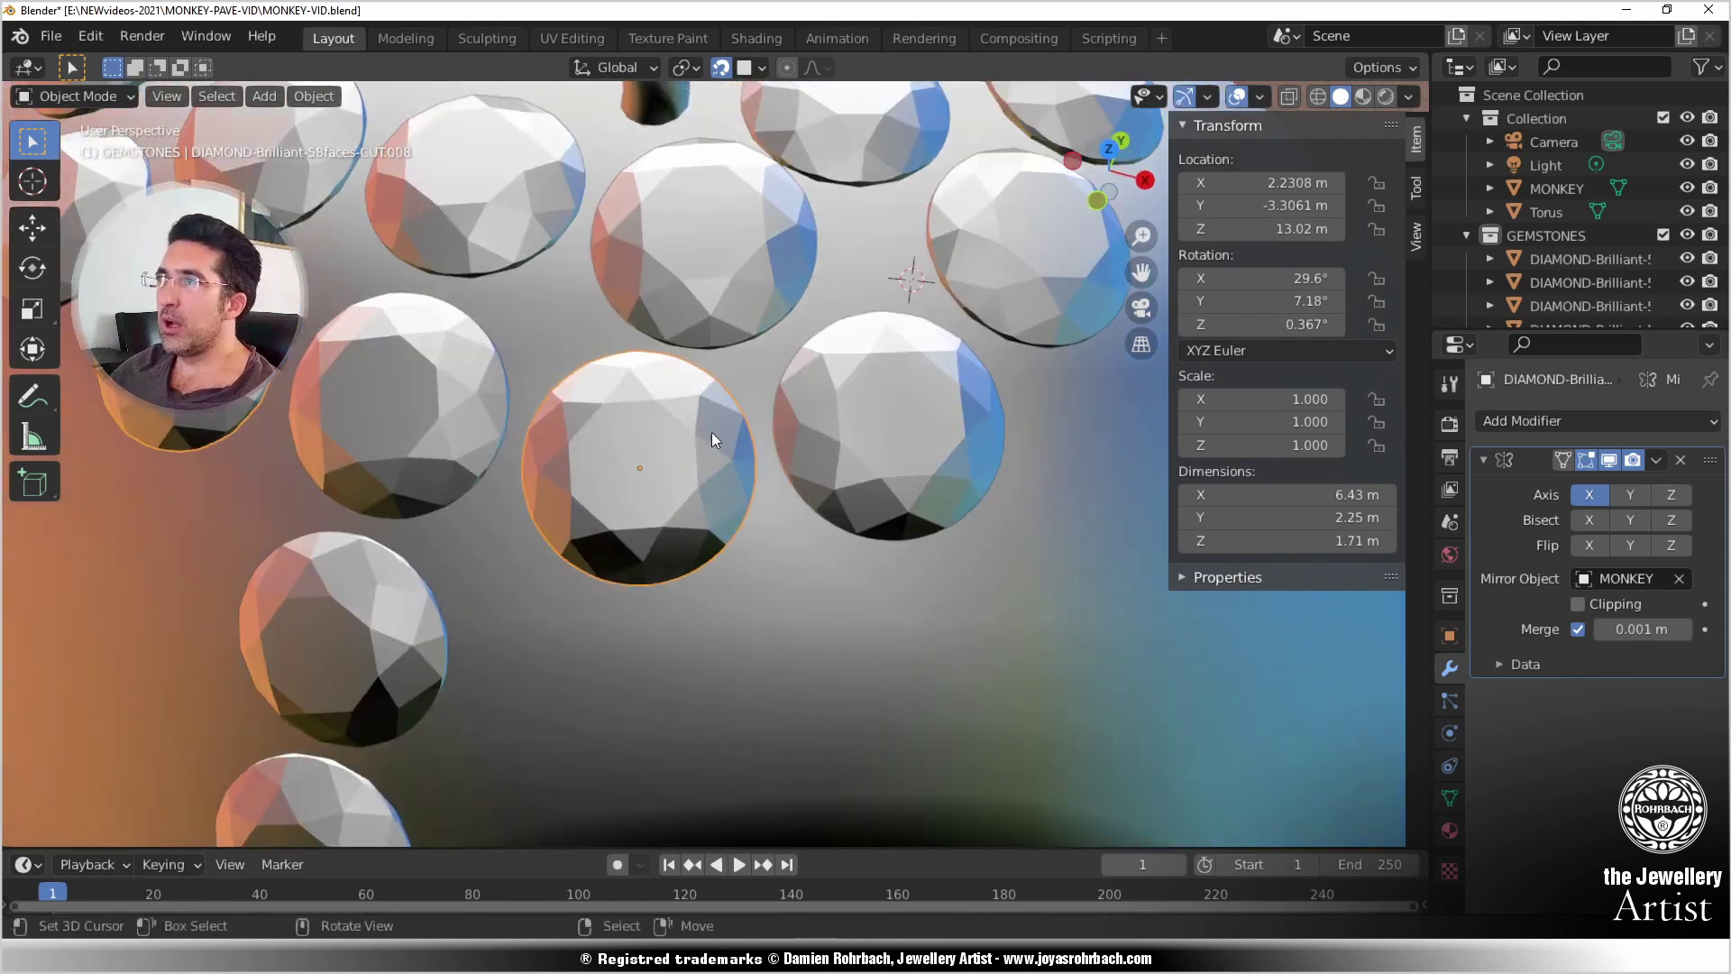
pyautogui.hotkey('shift', 'd')
pyautogui.click(579, 705)
pyautogui.moveTo(500, 533); pyautogui.dragTo(618, 541, button='middle')
pyautogui.hotkey('shift', 'd')
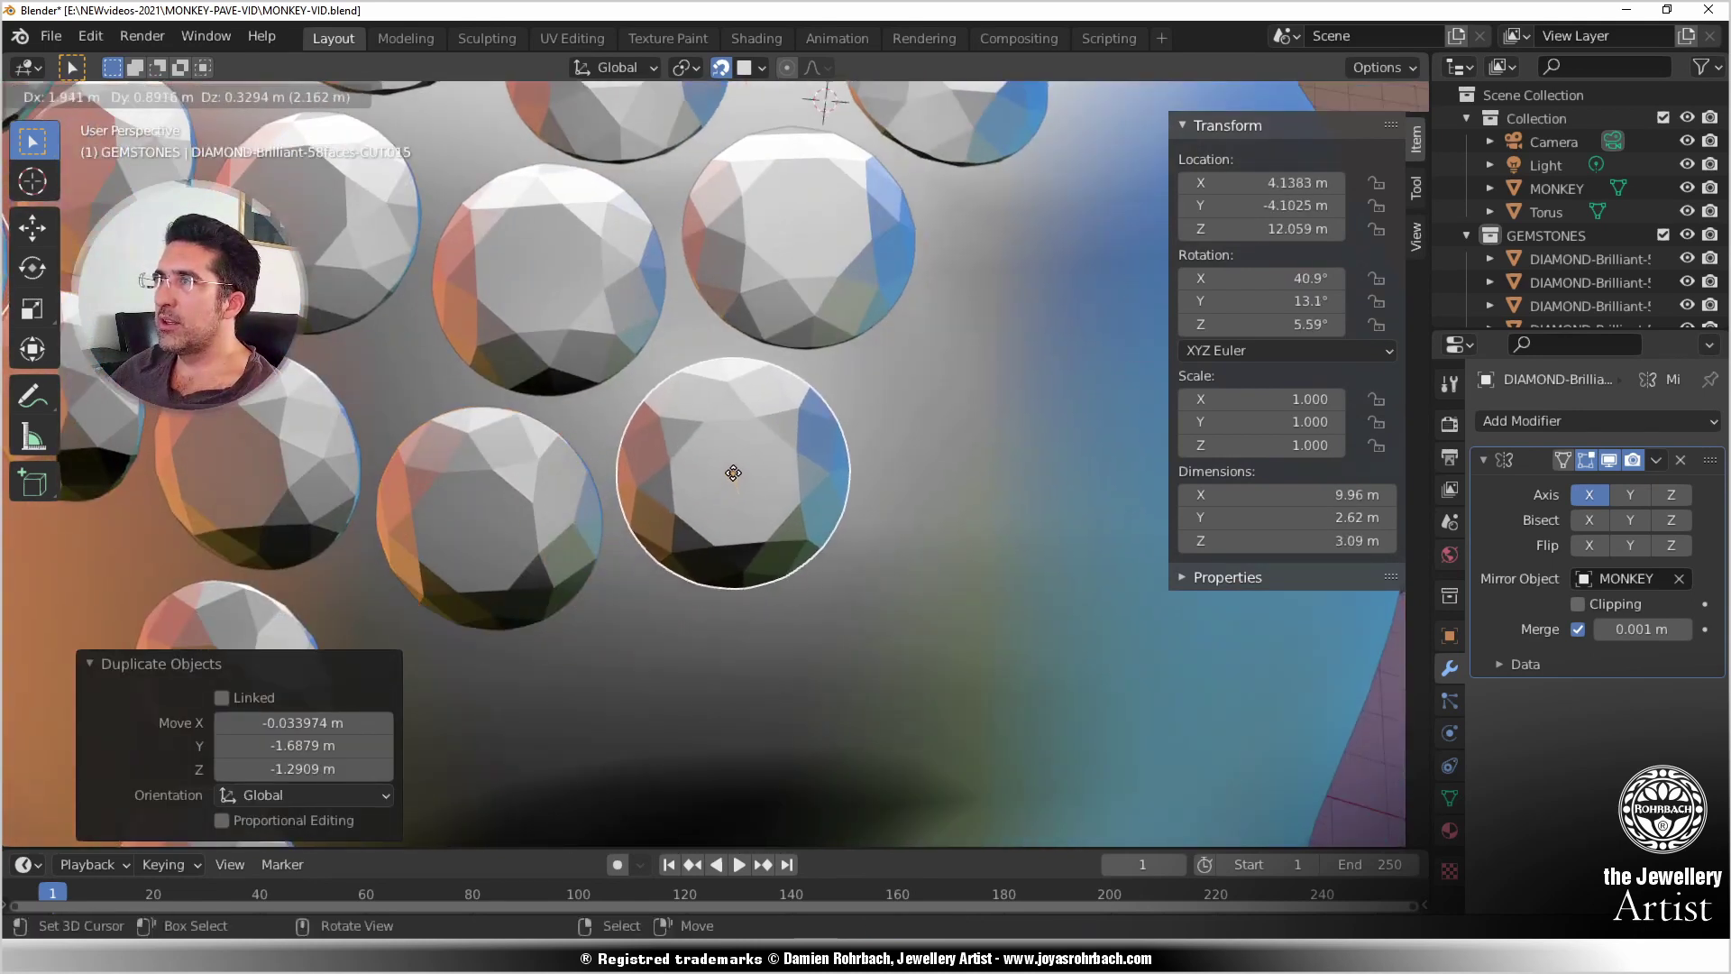
pyautogui.click(733, 473)
# Step: Extend the new row around the front corner of the head with two more duplicated mirrored diamonds, the first about 2.2 m outward and back
pyautogui.moveTo(760, 516); pyautogui.dragTo(641, 489, button='middle')
pyautogui.hotkey('shift', 'd')
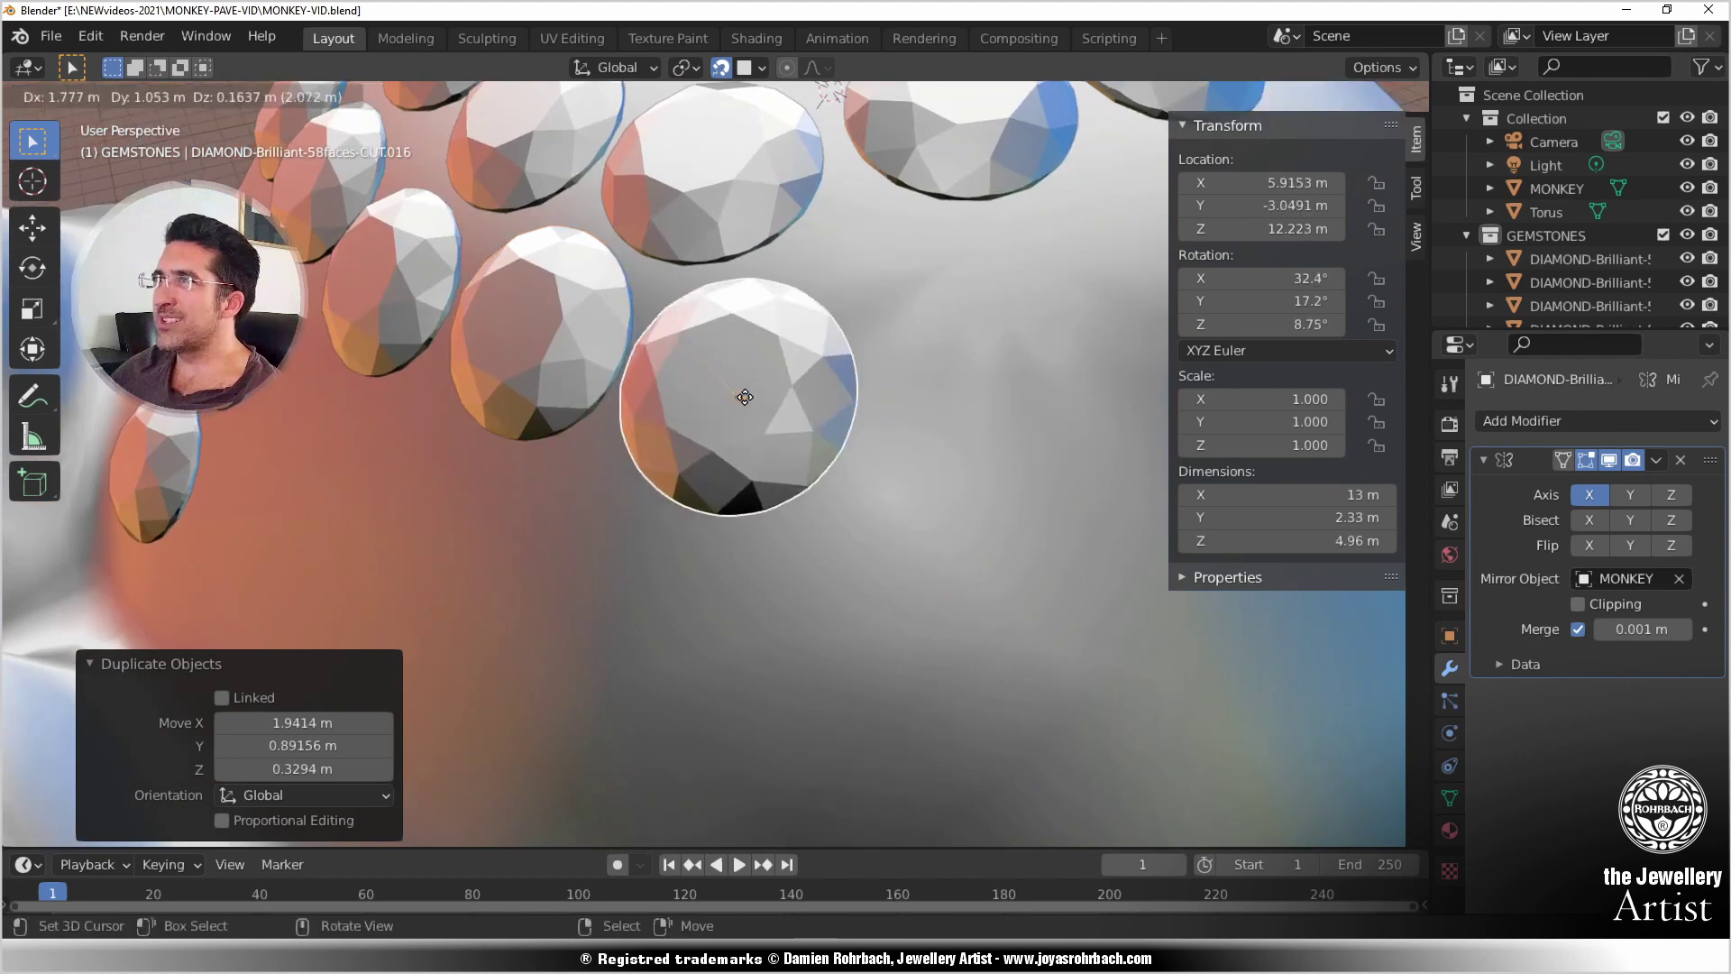
pyautogui.click(756, 397)
pyautogui.keyDown('shift'); pyautogui.moveTo(756, 397); pyautogui.dragTo(688, 646, button='middle'); pyautogui.keyUp('shift')
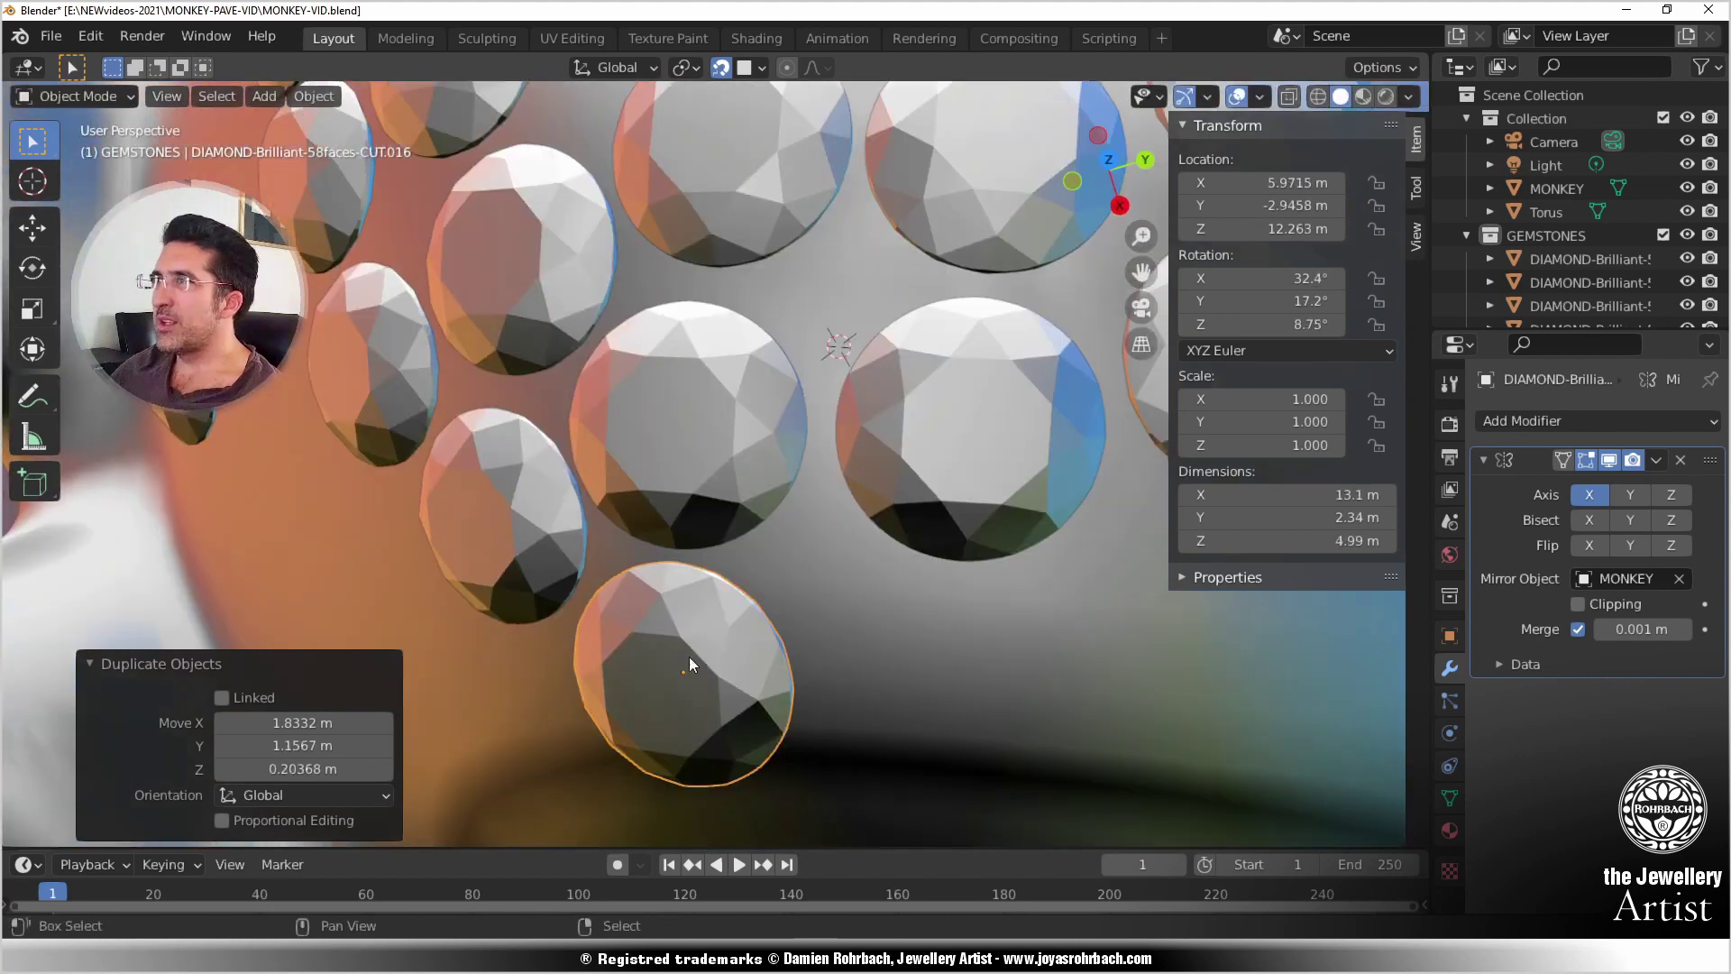
pyautogui.hotkey('shift', 'd')
pyautogui.click(945, 694)
# Step: Continue the row along the side of the head with two more duplicated mirrored diamonds, the last about 2.1 m further back
pyautogui.keyDown('shift'); pyautogui.moveTo(944, 694); pyautogui.dragTo(528, 544, button='middle'); pyautogui.keyUp('shift')
pyautogui.hotkey('shift', 'd')
pyautogui.click(767, 480)
pyautogui.keyDown('shift'); pyautogui.moveTo(766, 480); pyautogui.dragTo(632, 494, button='middle'); pyautogui.keyUp('shift')
pyautogui.hotkey('shift', 'd')
pyautogui.click(866, 599)
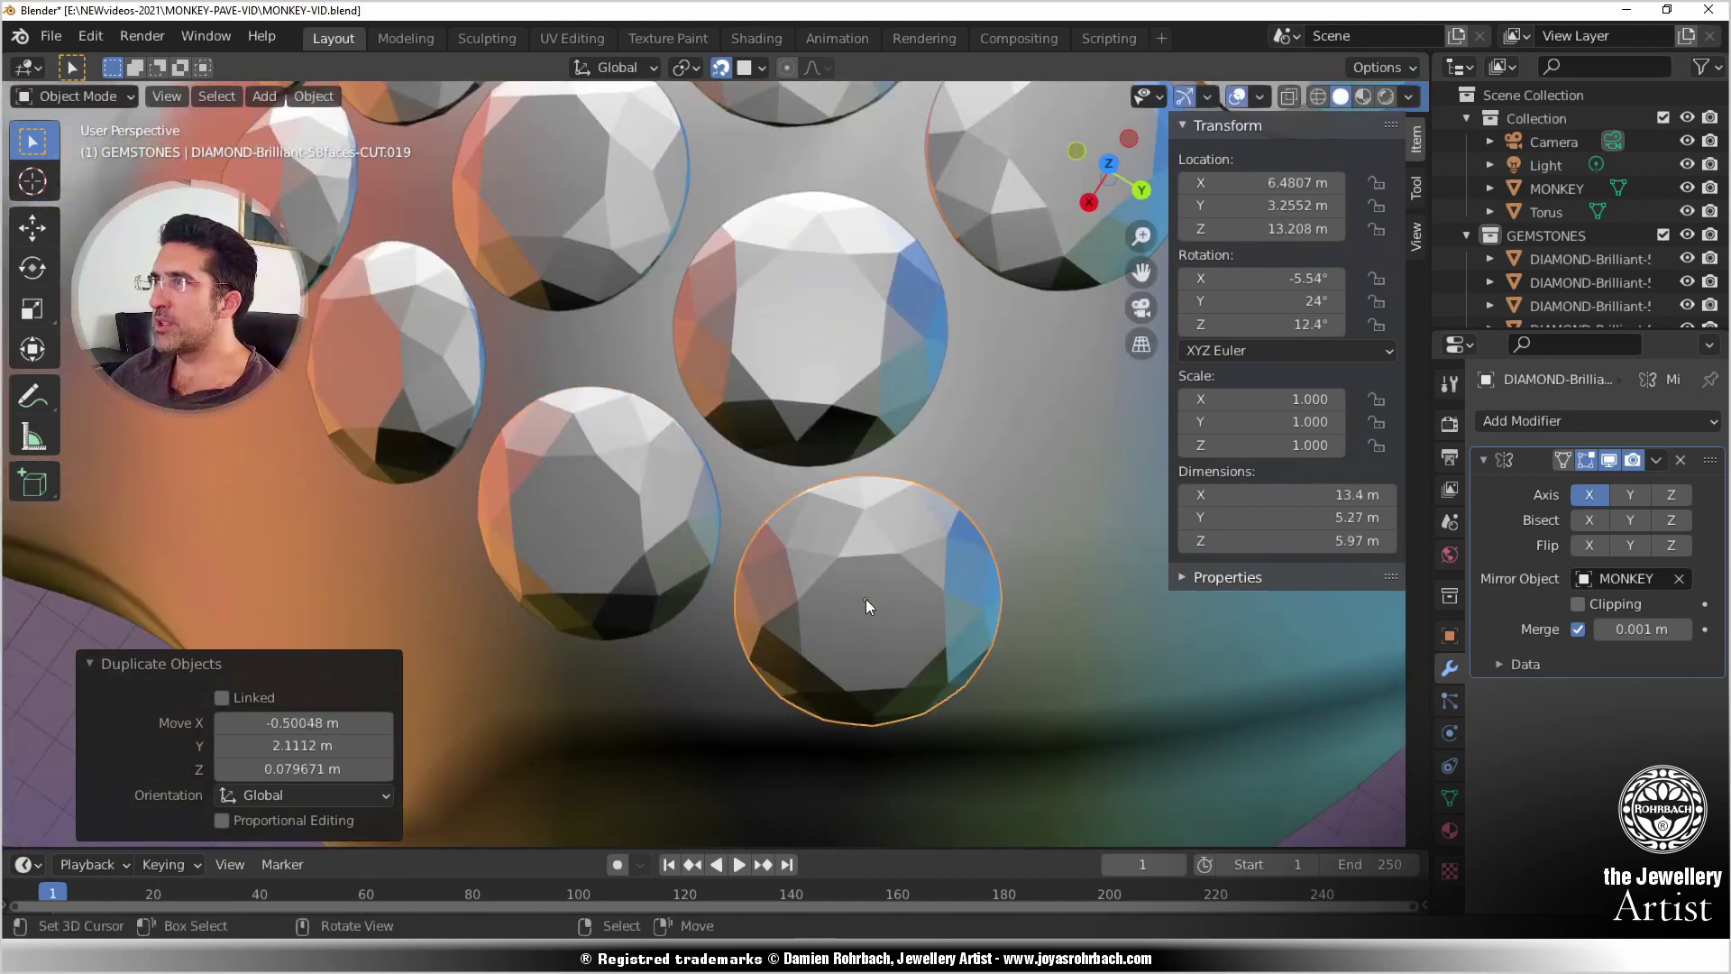
# Step: Carry the row around the rear of the head with two duplicated mirrored diamonds, each about 1.9 m inward and 1 m back
pyautogui.keyDown('shift'); pyautogui.moveTo(866, 599); pyautogui.dragTo(722, 540, button='middle'); pyautogui.keyUp('shift')
pyautogui.hotkey('shift', 'd')
pyautogui.click(945, 423)
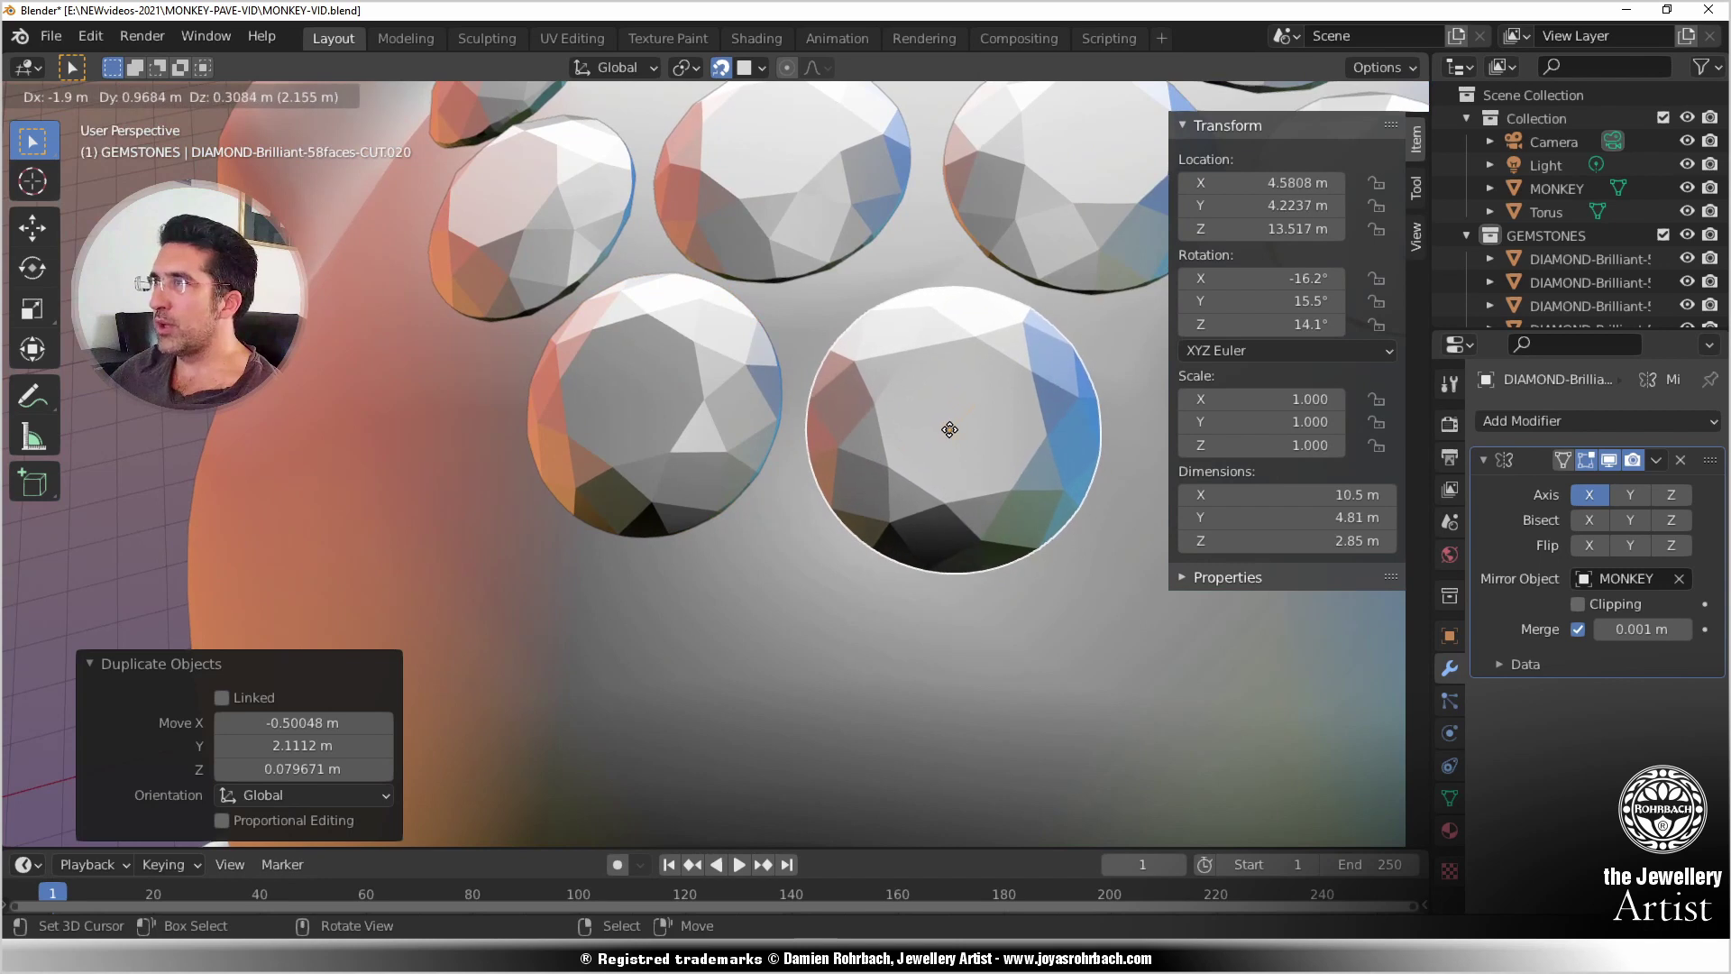
pyautogui.scroll(-3, 950, 429)
pyautogui.scroll(3, 787, 442)
pyautogui.hotkey('shift', 'd')
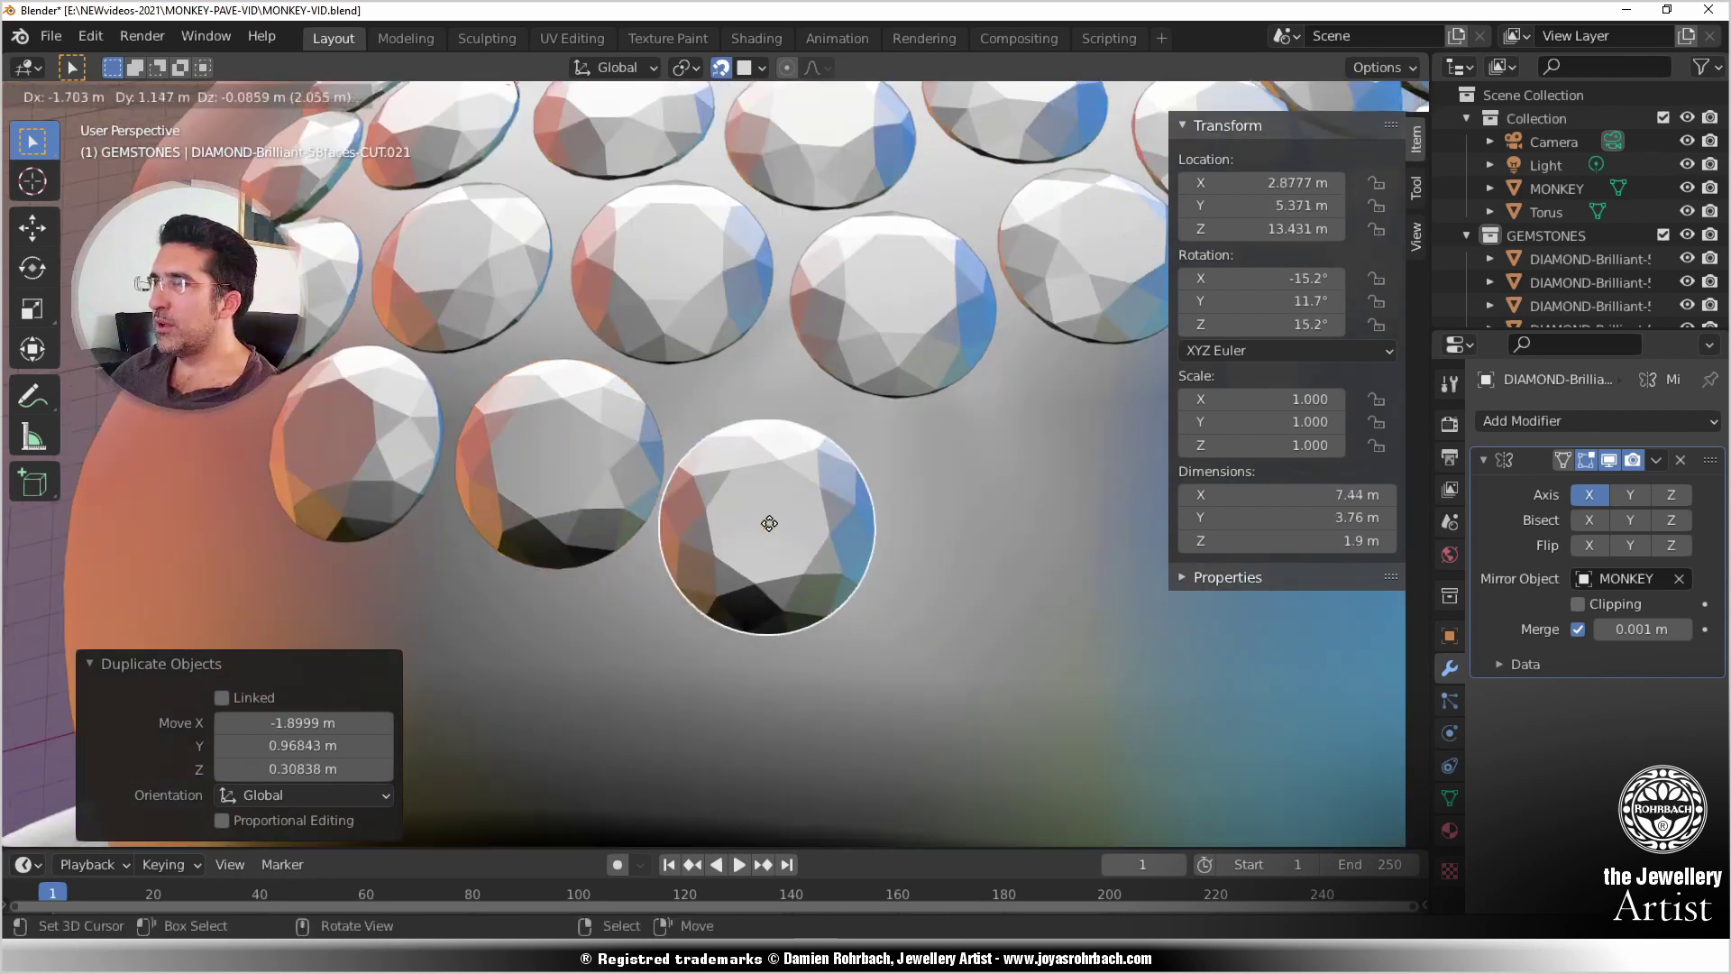
pyautogui.click(785, 495)
# Step: Duplicate a diamond about 2.6 m inward onto the head's rear centre line and remove its Mirror modifier
pyautogui.keyDown('shift'); pyautogui.moveTo(784, 494); pyautogui.dragTo(637, 561, button='middle'); pyautogui.keyUp('shift')
pyautogui.hotkey('shift', 'd')
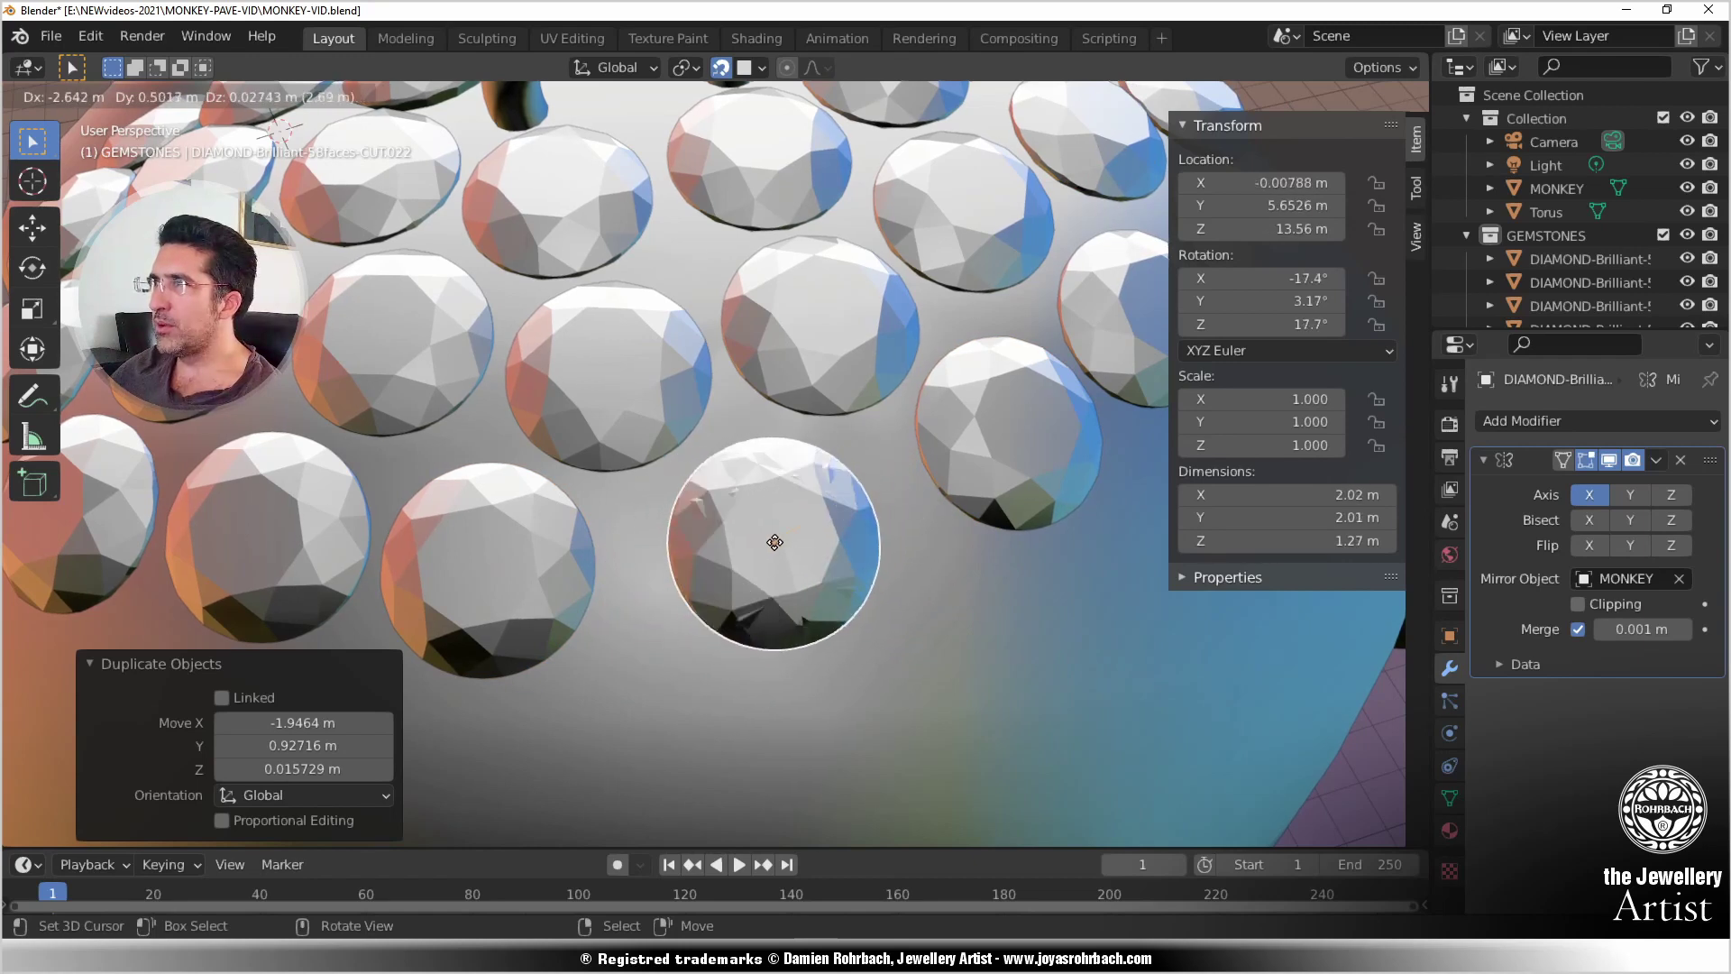
pyautogui.click(775, 542)
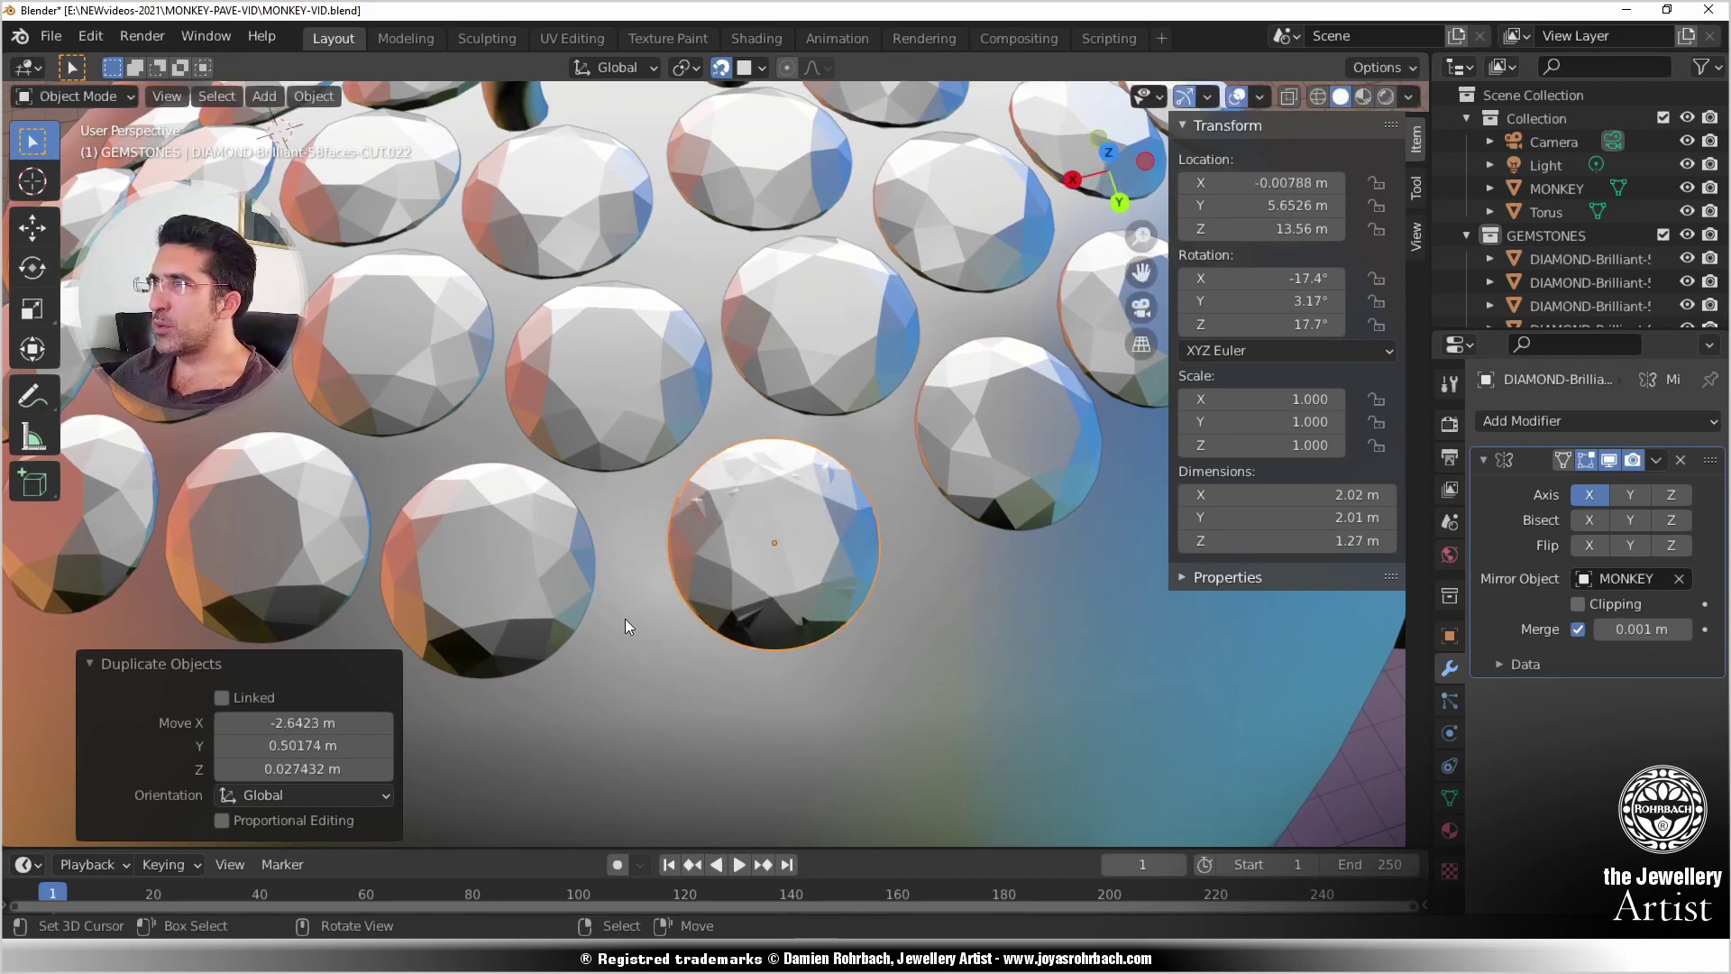
pyautogui.click(1683, 462)
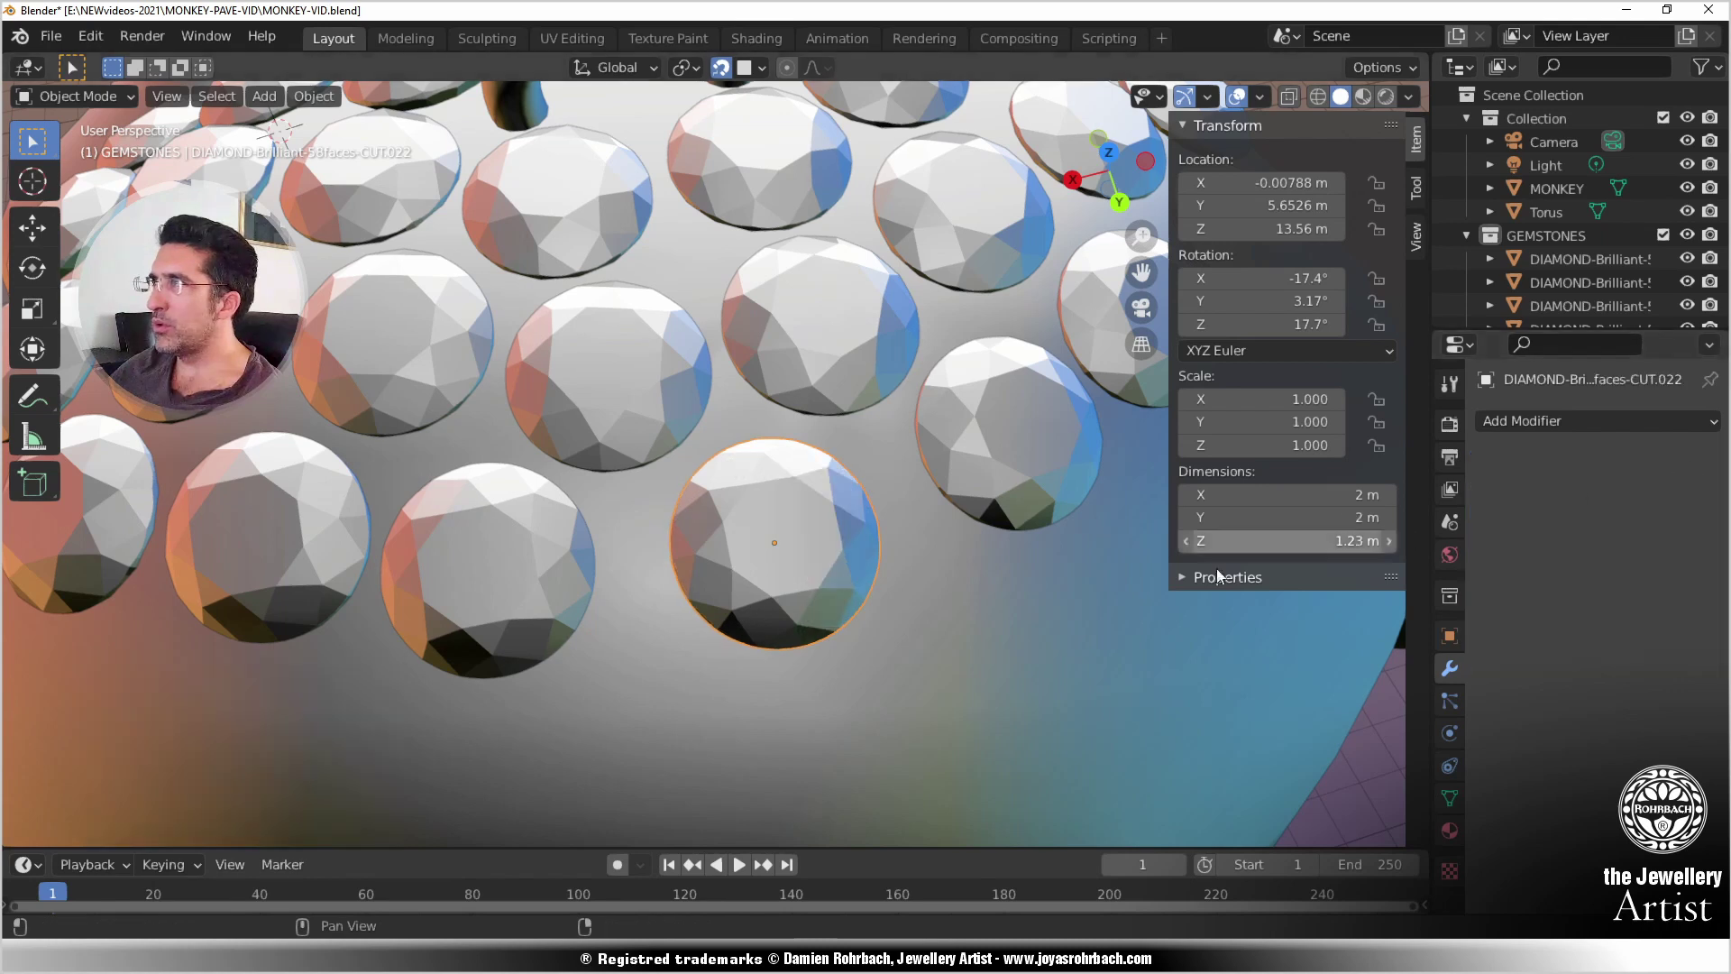
# Step: Reposition the three mirrored diamonds beside the rear centre stone to even out the spacing of the row
pyautogui.click(554, 575)
pyautogui.press('g')
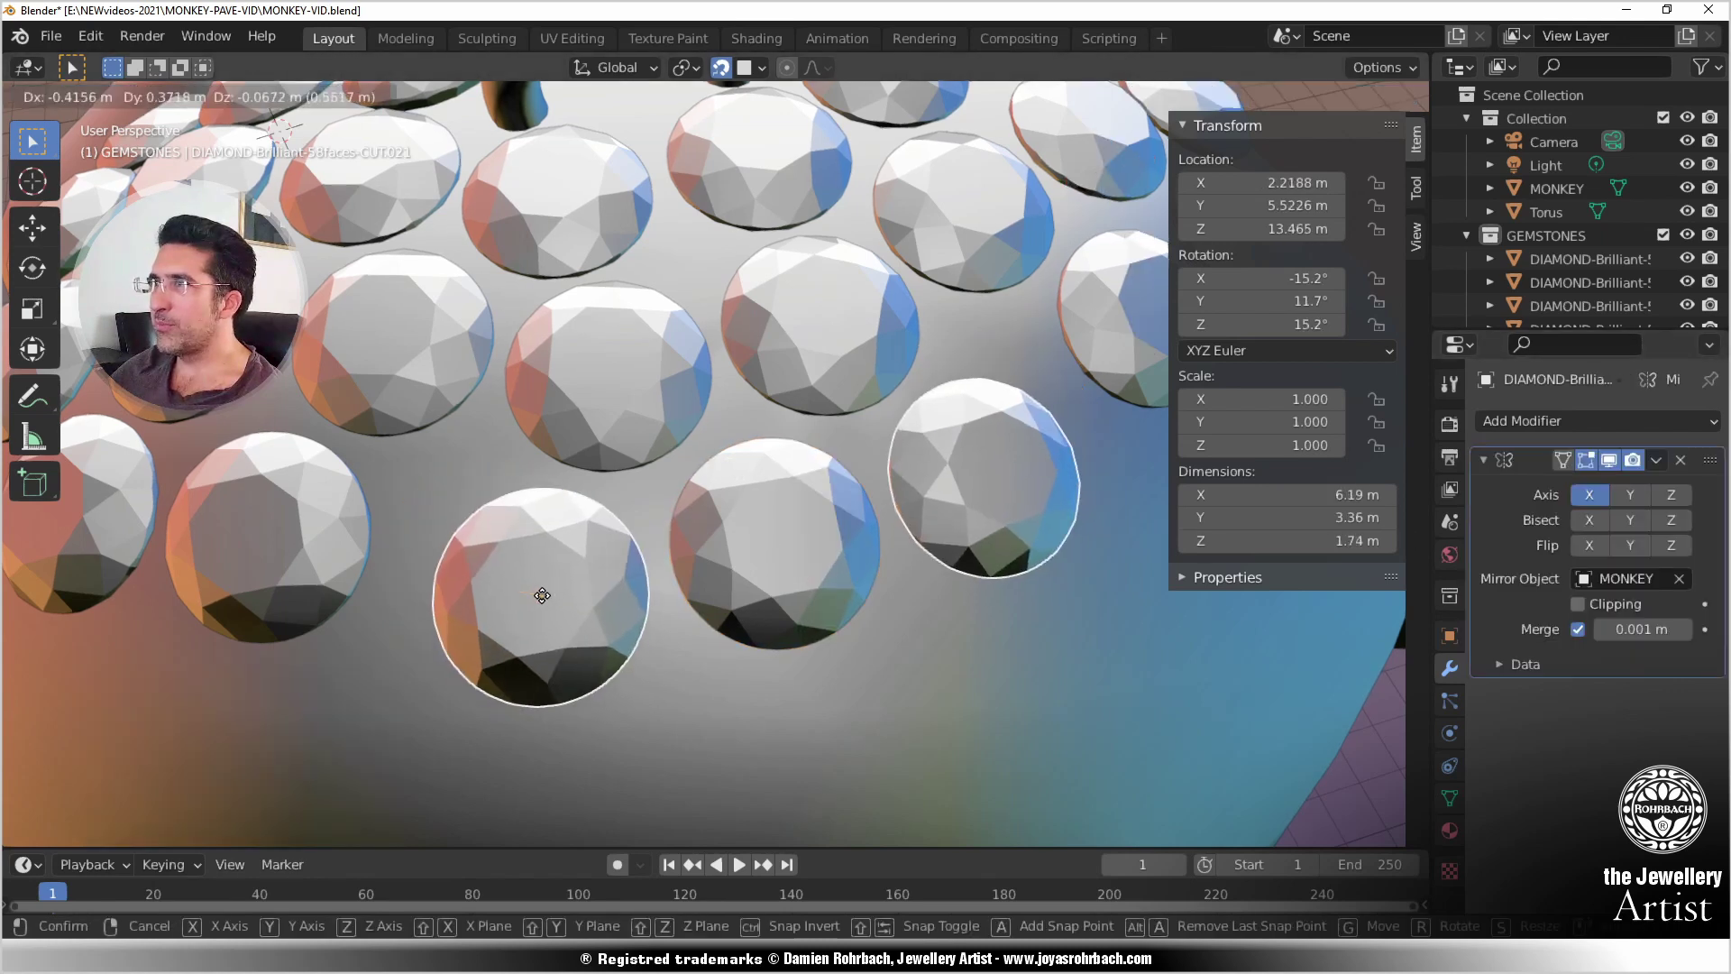
pyautogui.click(504, 580)
pyautogui.moveTo(503, 581); pyautogui.dragTo(585, 564, button='middle')
pyautogui.click(399, 635)
pyautogui.press('g')
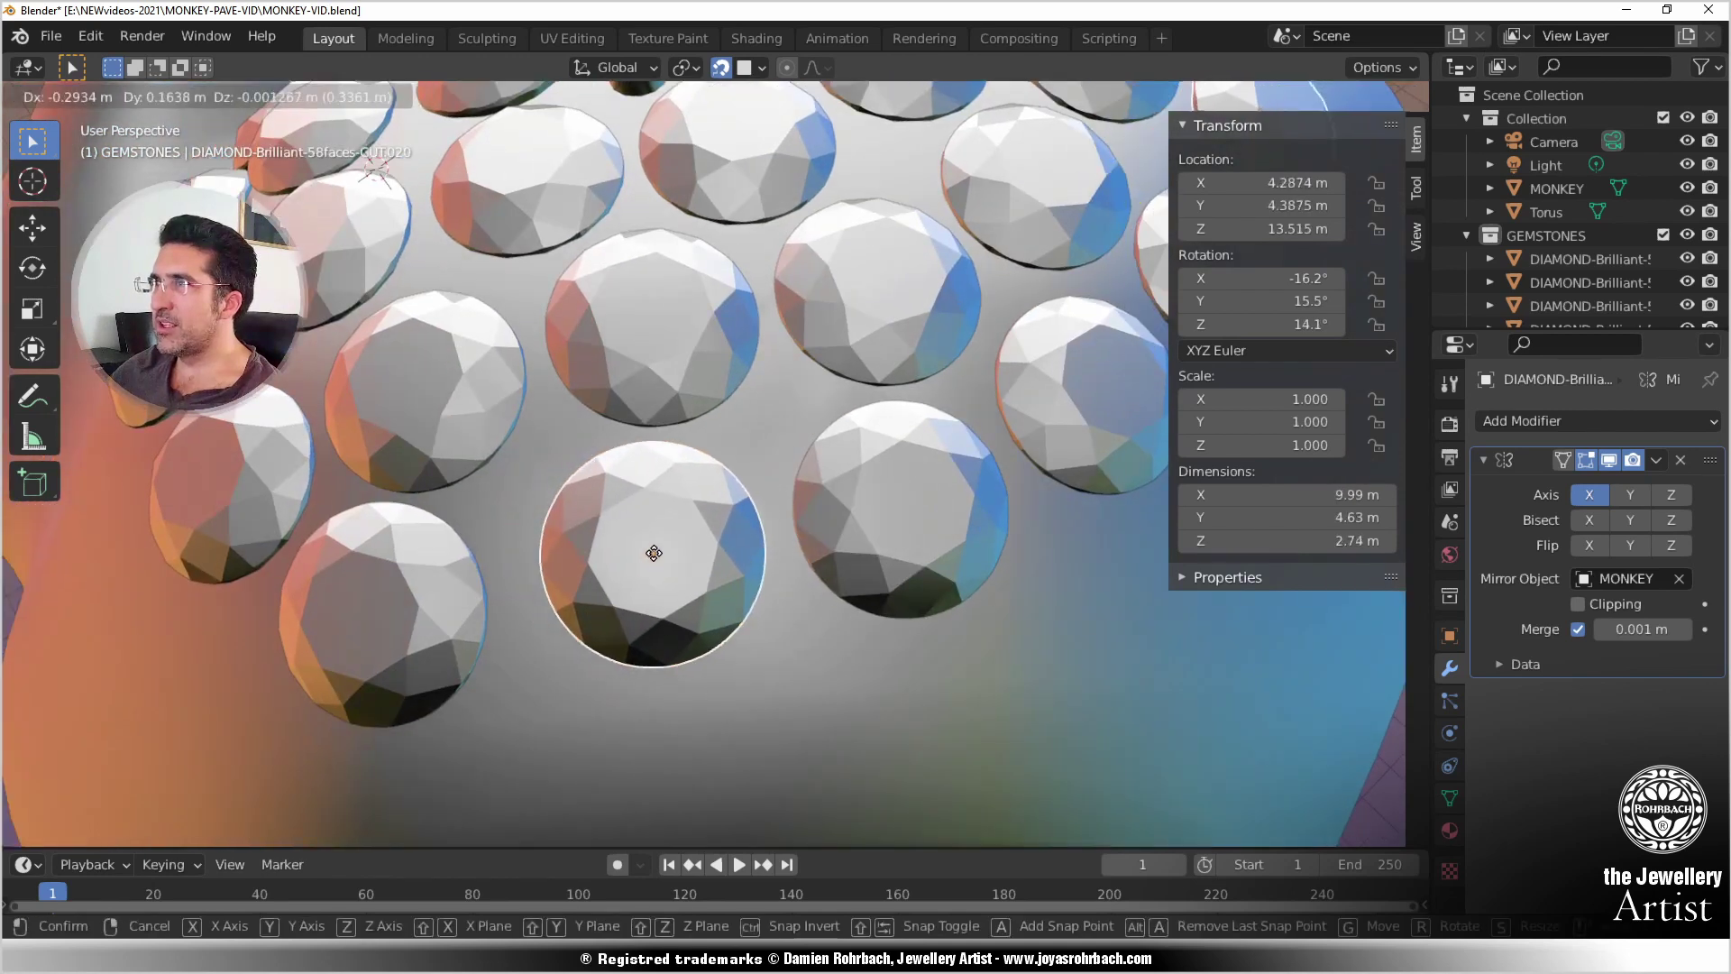
pyautogui.click(640, 560)
pyautogui.click(403, 604)
pyautogui.press('g')
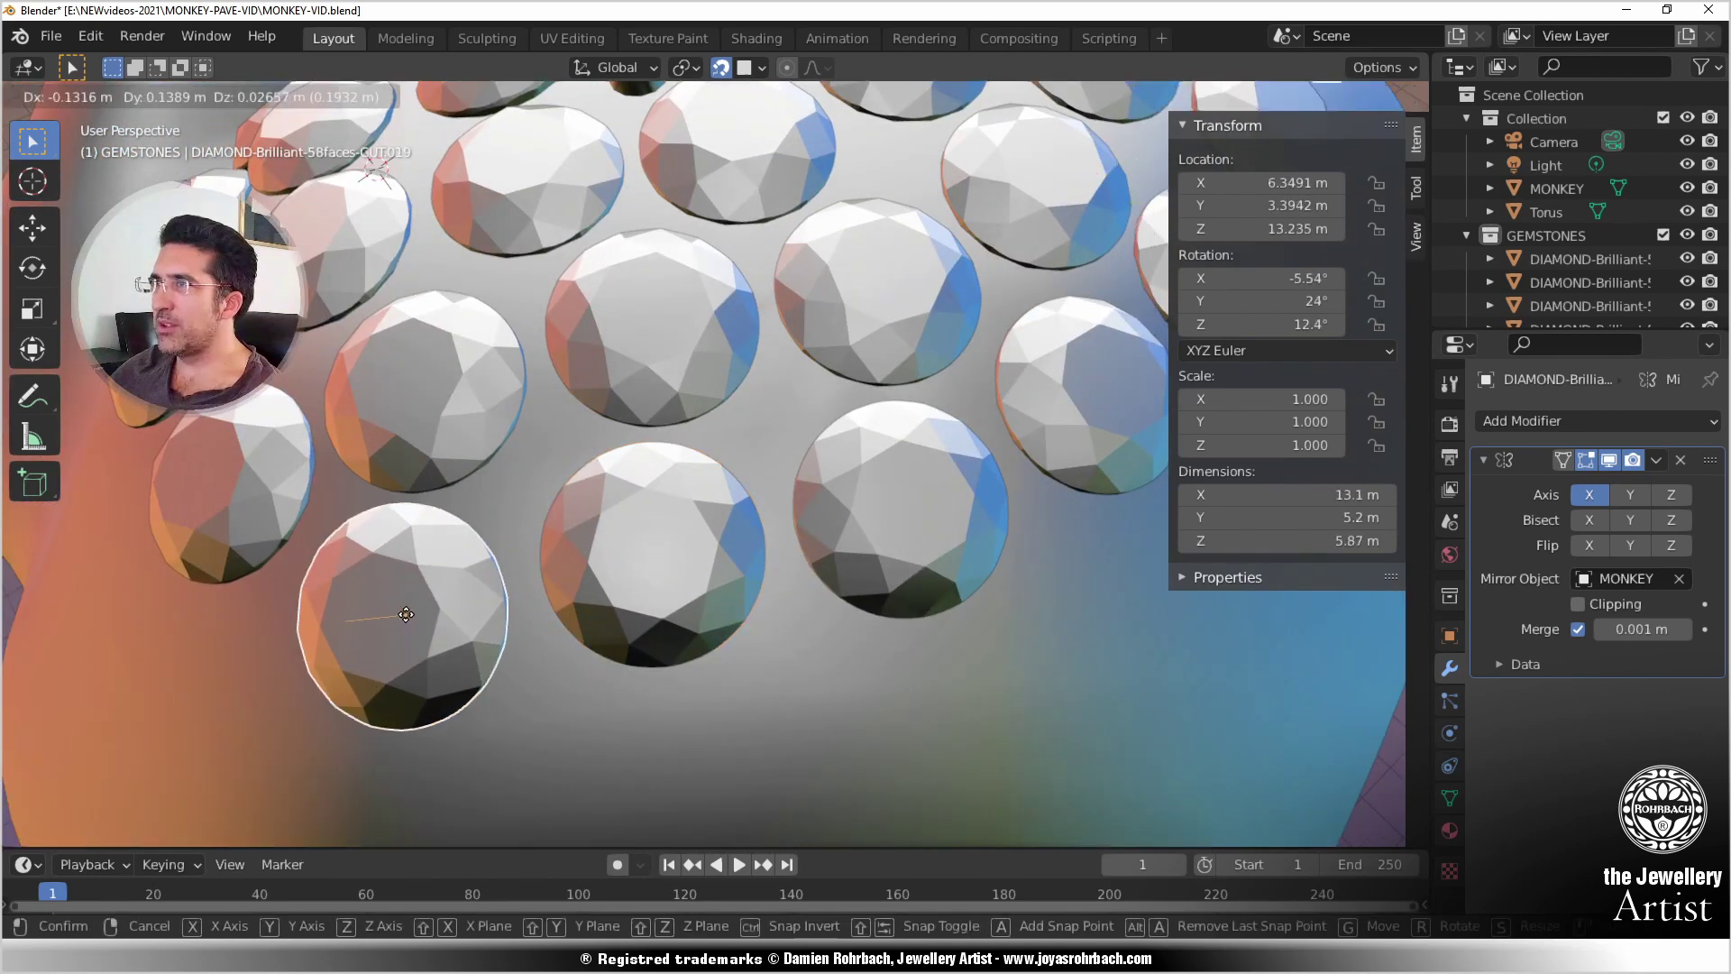
pyautogui.click(398, 619)
# Step: Review the completed row of diamonds from farther away and save the file
pyautogui.scroll(-5, 398, 619)
pyautogui.moveTo(469, 546); pyautogui.dragTo(862, 372, button='middle')
pyautogui.hotkey('ctrl', 's')
# Step: Start the next row with two duplicated mirrored diamonds, one about 1.5 m forward and 1.6 m lower, the other 2 m outward and 0.8 m back
pyautogui.scroll(3, 691, 519)
pyautogui.click(618, 496)
pyautogui.scroll(2, 631, 519)
pyautogui.scroll(3, 723, 374)
pyautogui.click(785, 329)
pyautogui.press('g')
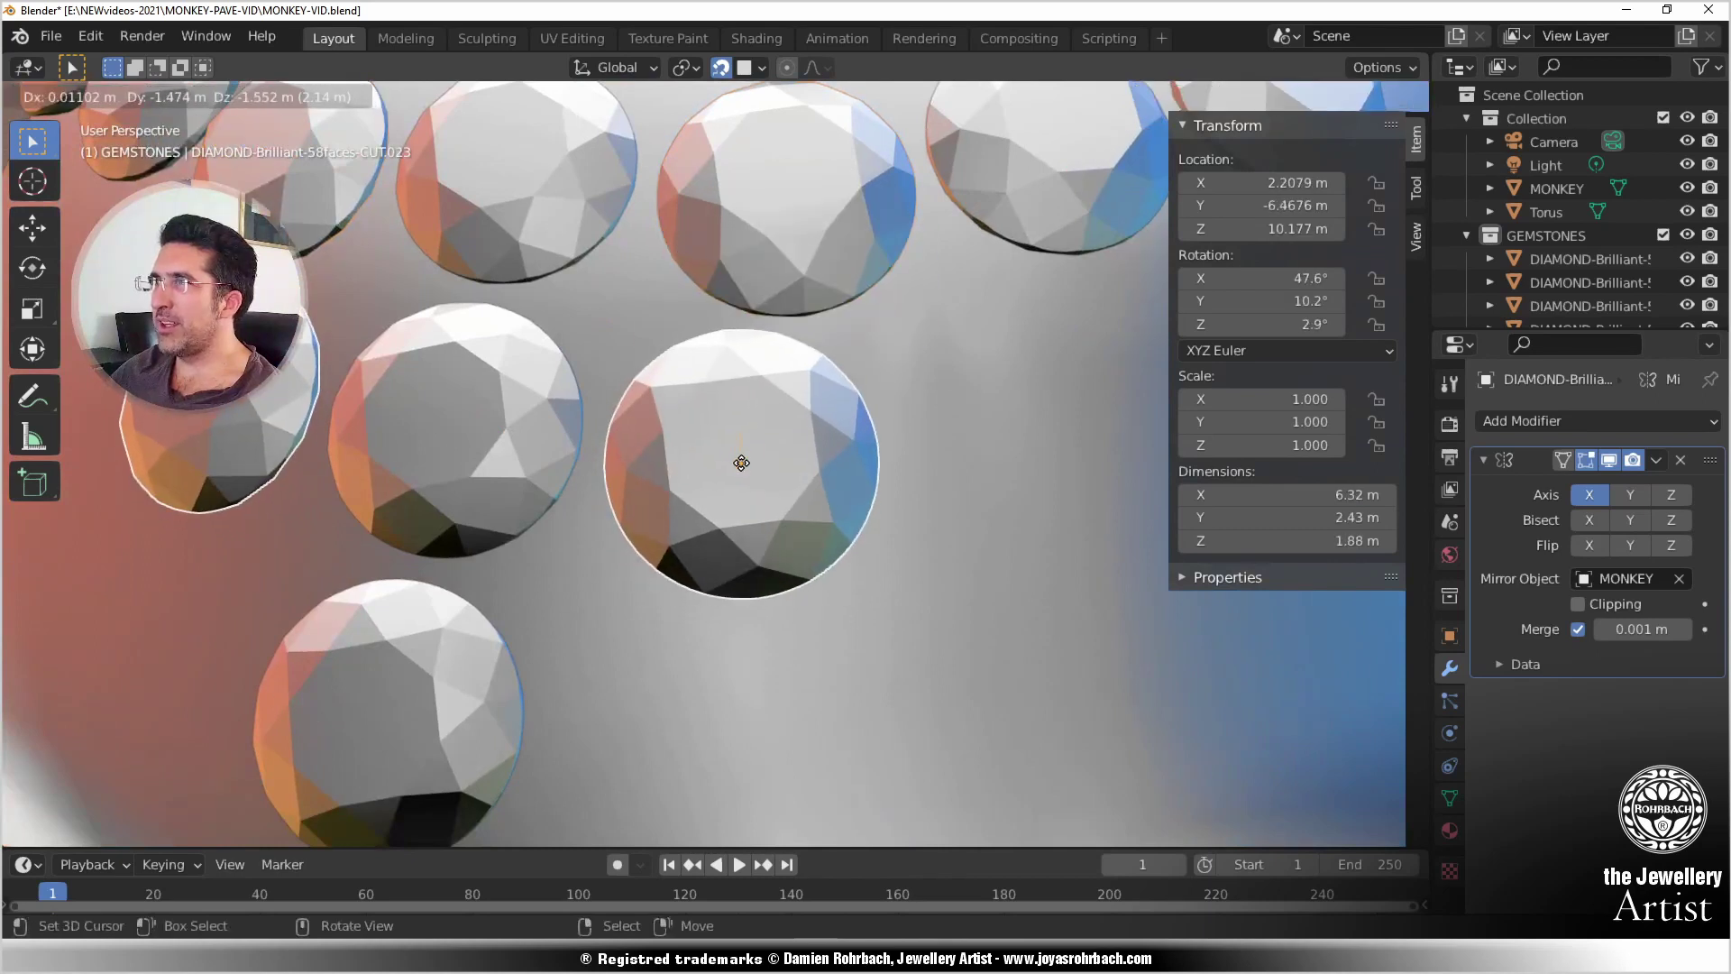
pyautogui.click(741, 462)
pyautogui.scroll(-5, 743, 473)
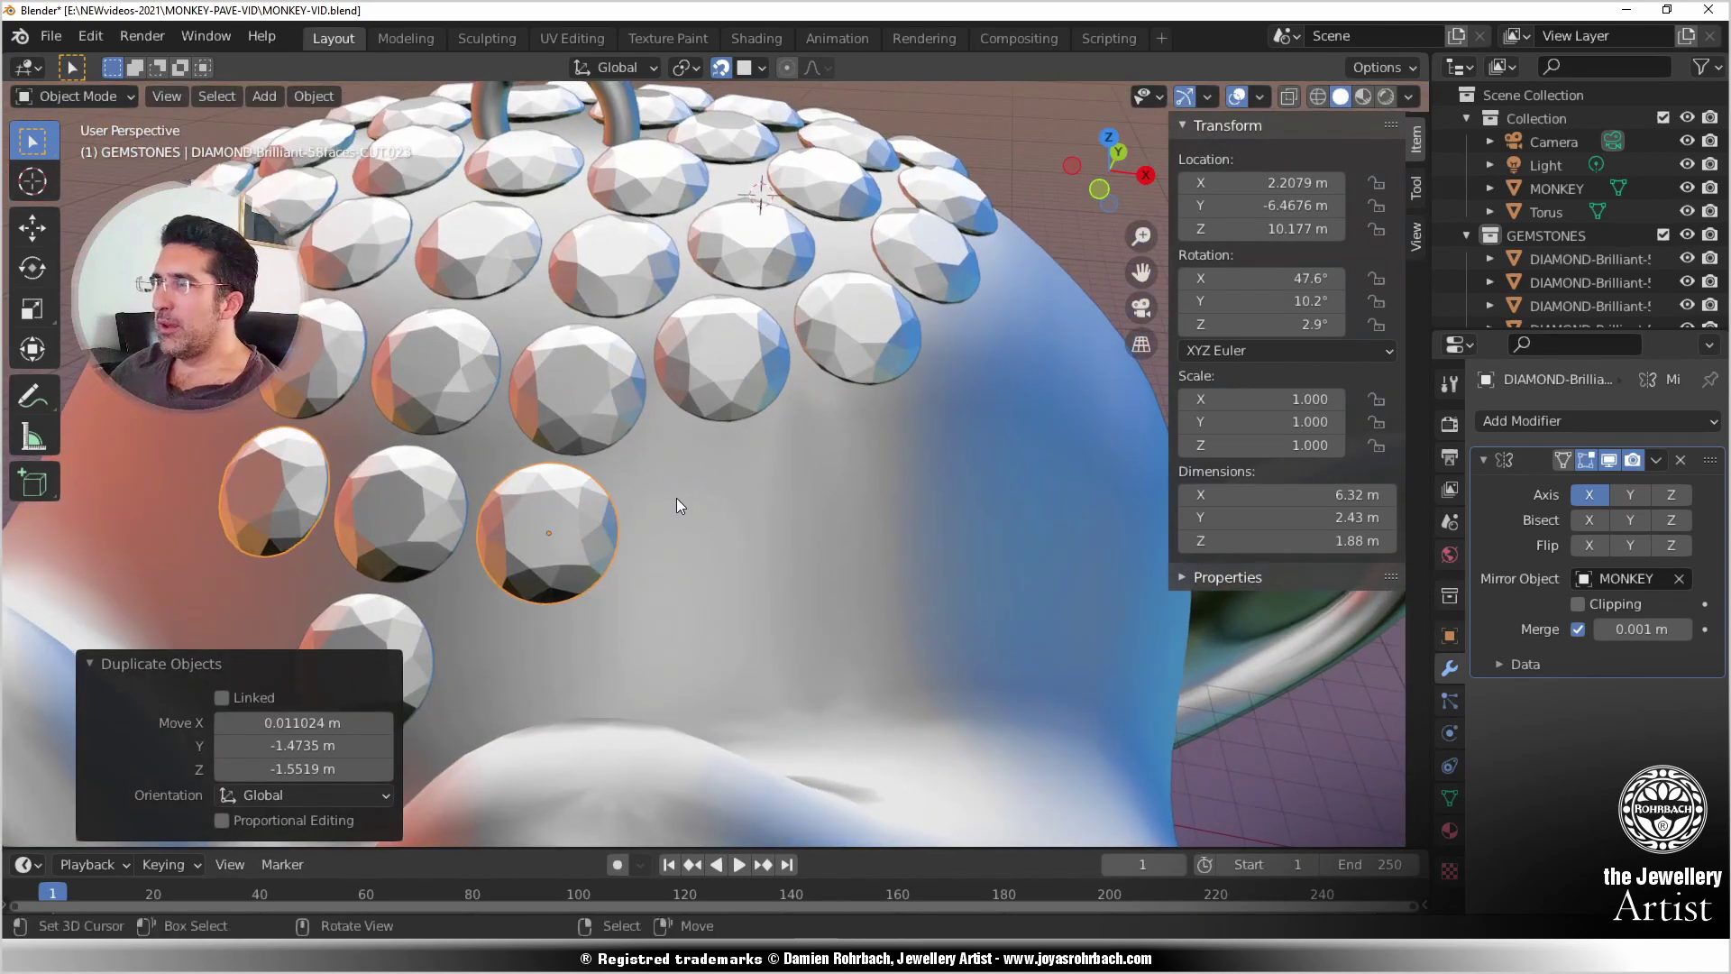
pyautogui.scroll(3, 679, 505)
pyautogui.hotkey('shift', 'd')
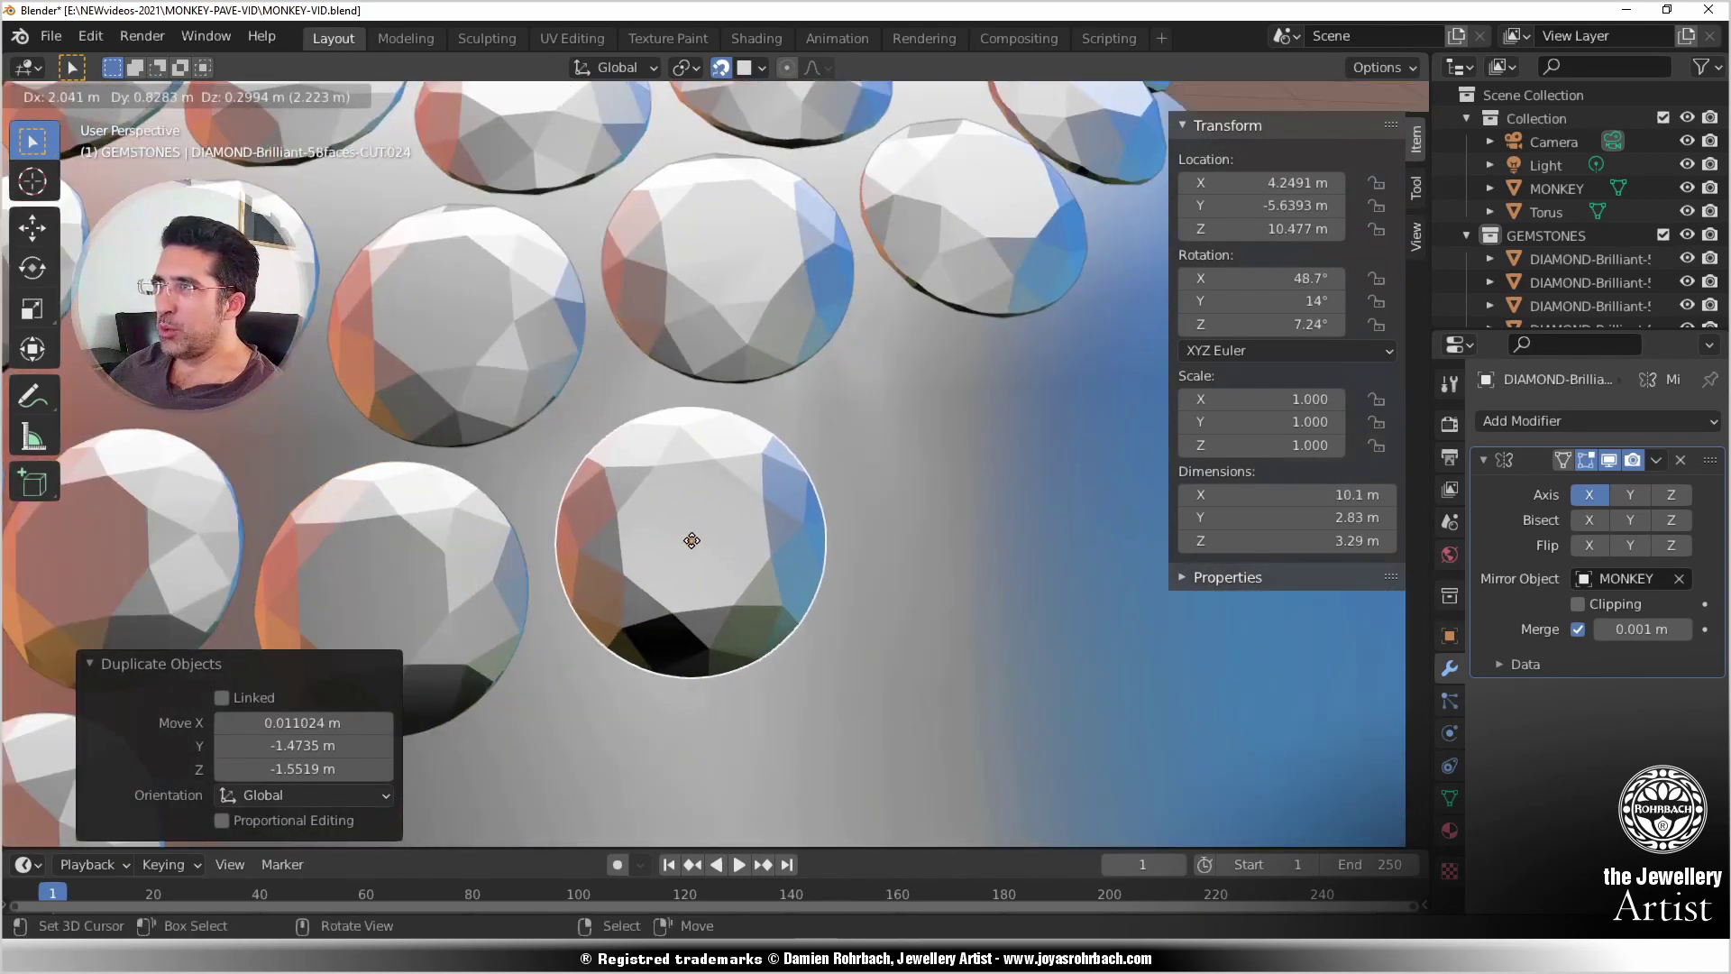
pyautogui.click(686, 538)
# Step: Extend this row toward the side with two duplicated mirrored diamonds, each about 1.7 to 1.8 m outward and 1.1 to 1.4 m back
pyautogui.scroll(-4, 714, 517)
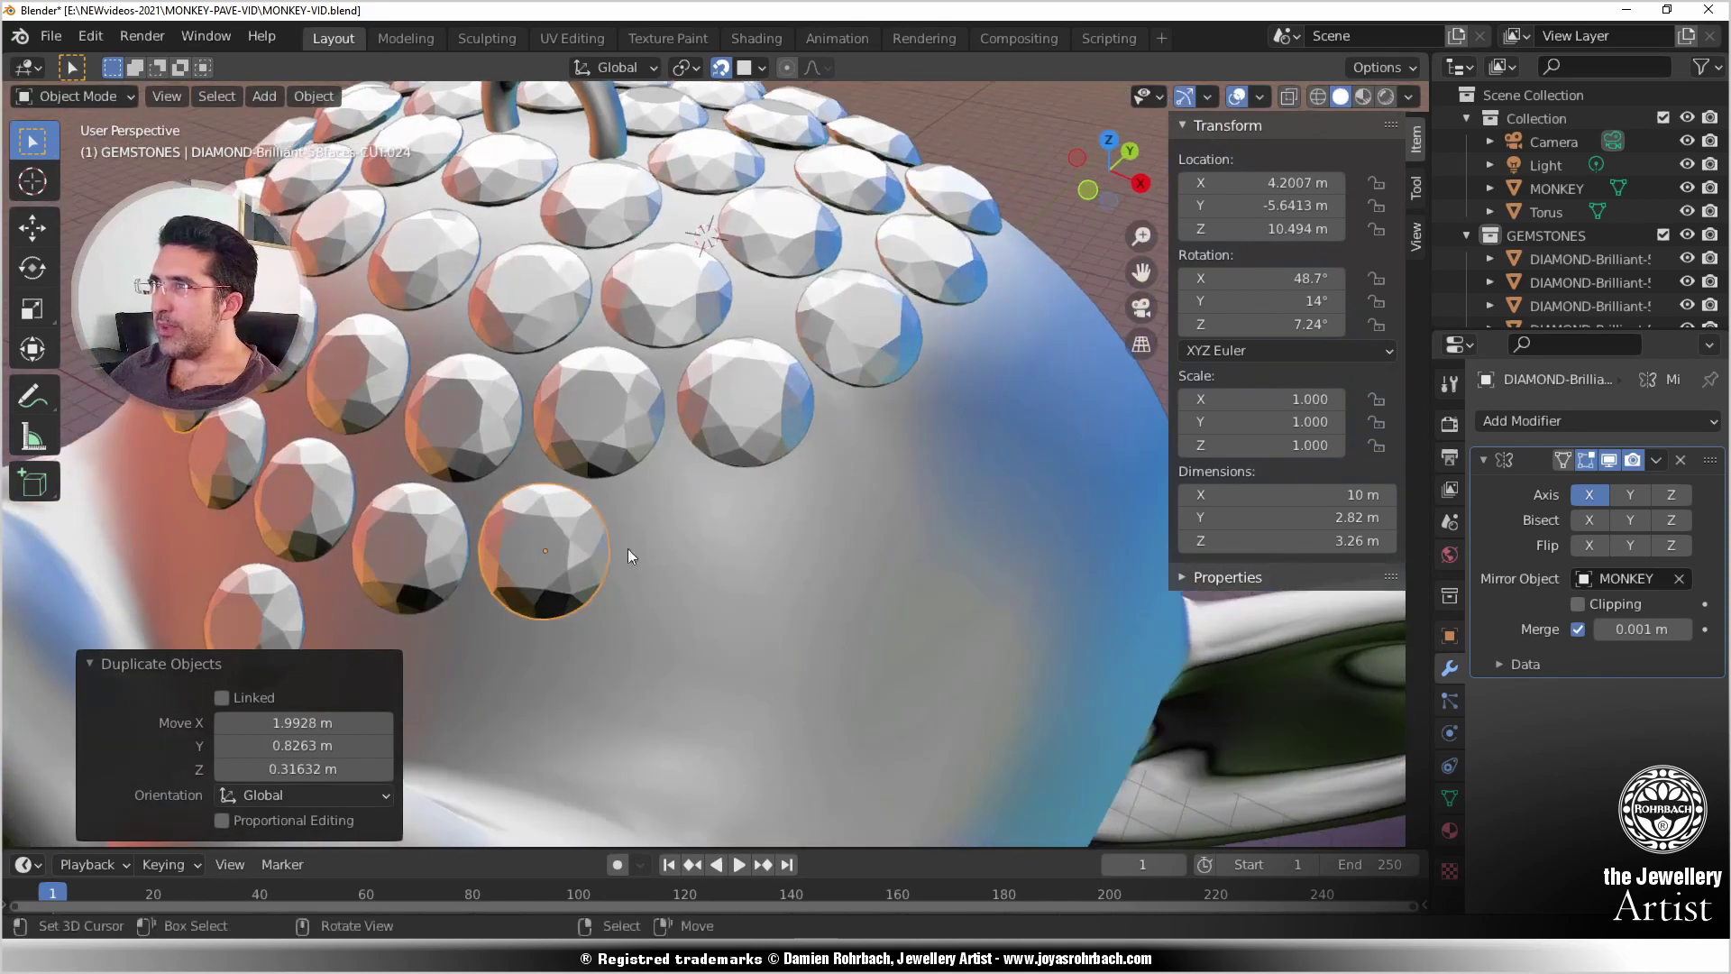
pyautogui.hotkey('shift', 'd')
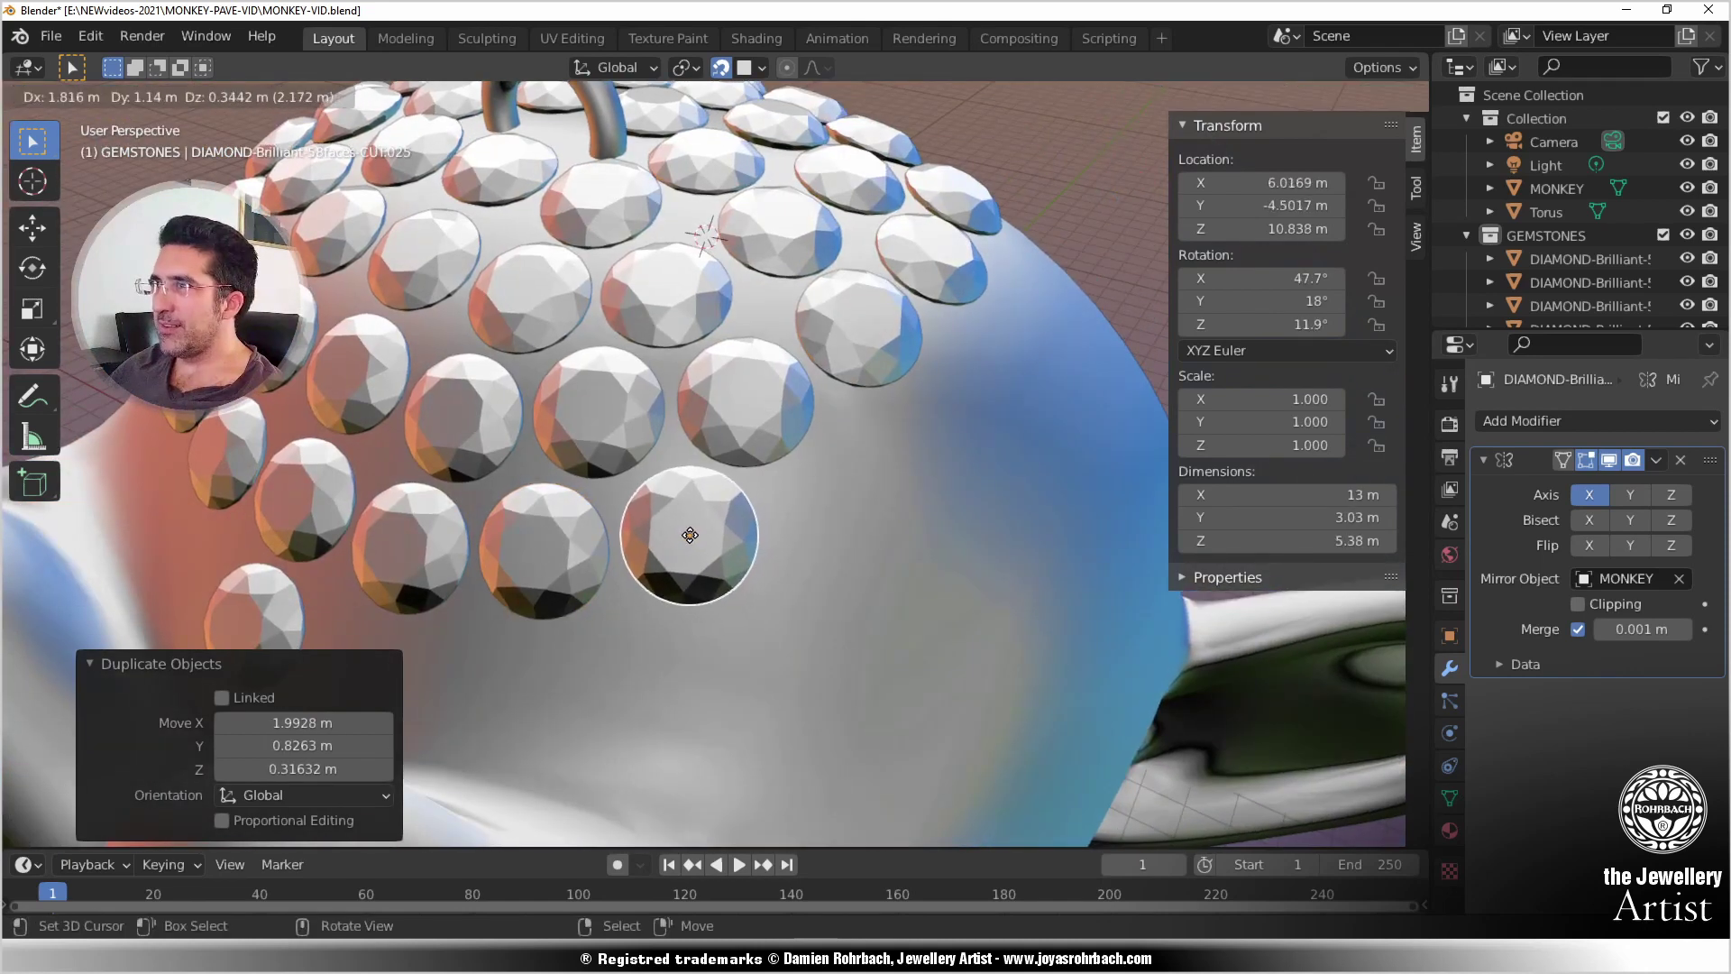
pyautogui.click(690, 535)
pyautogui.hotkey('shift', 'd')
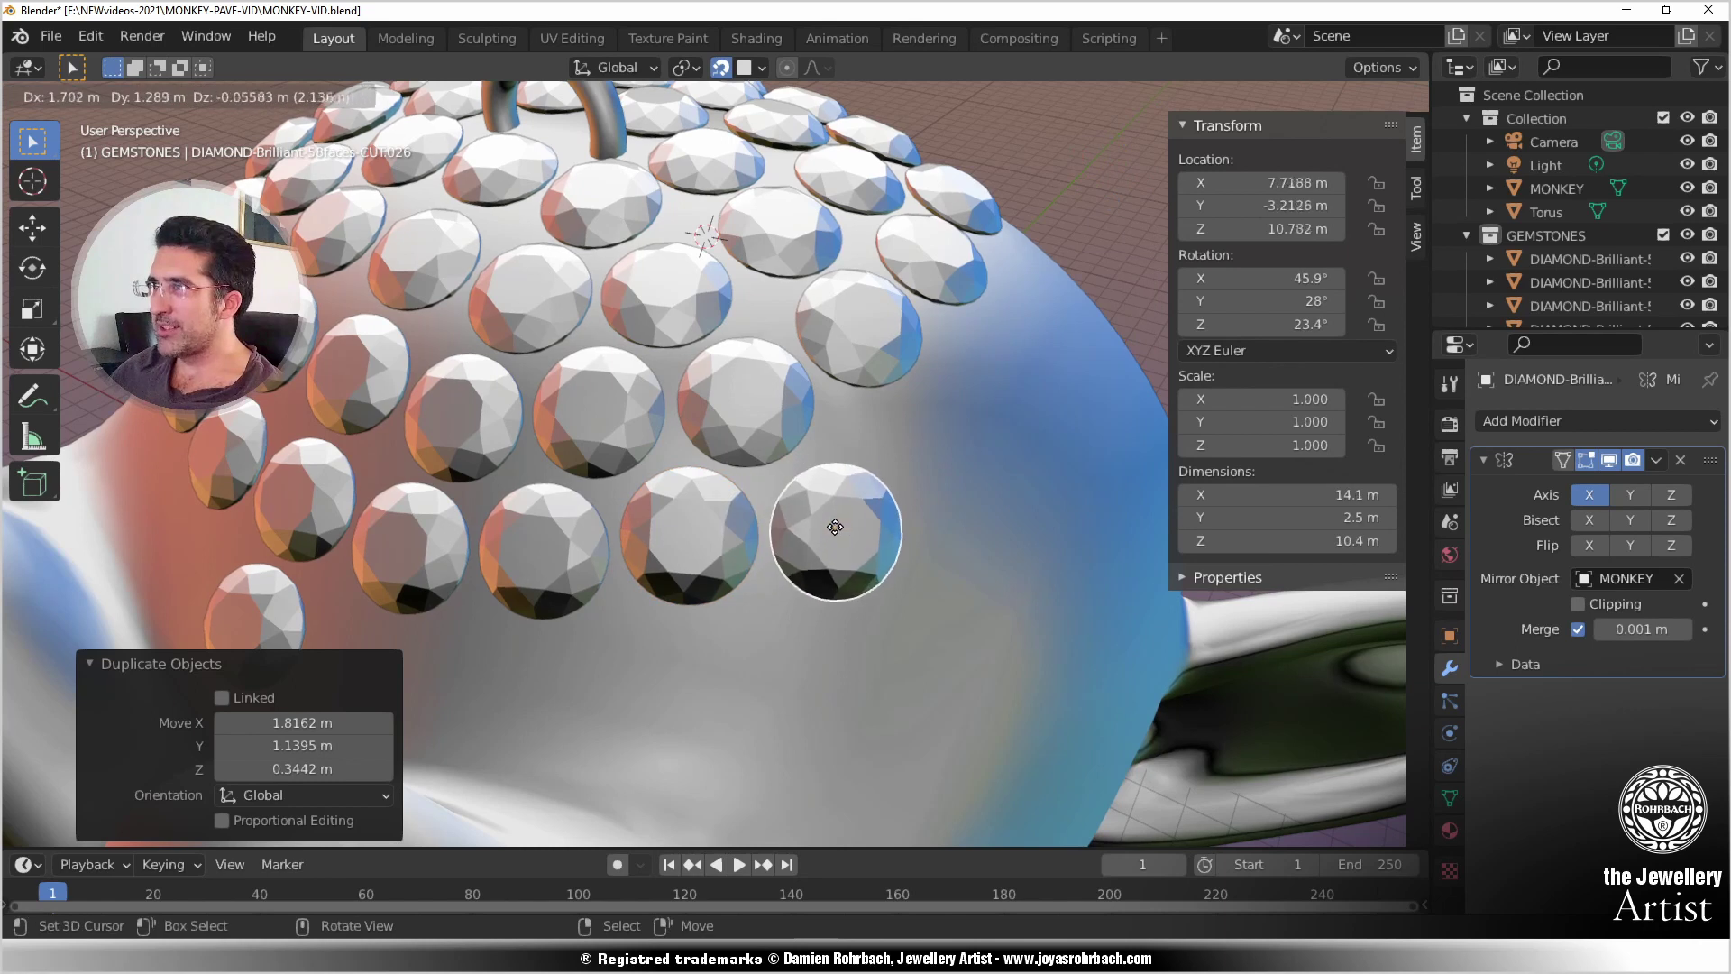
pyautogui.click(837, 518)
# Step: Continue the row along the side with two duplicated mirrored diamonds, each about 2 m further back and slightly outward and higher
pyautogui.moveTo(837, 517); pyautogui.dragTo(615, 566, button='middle')
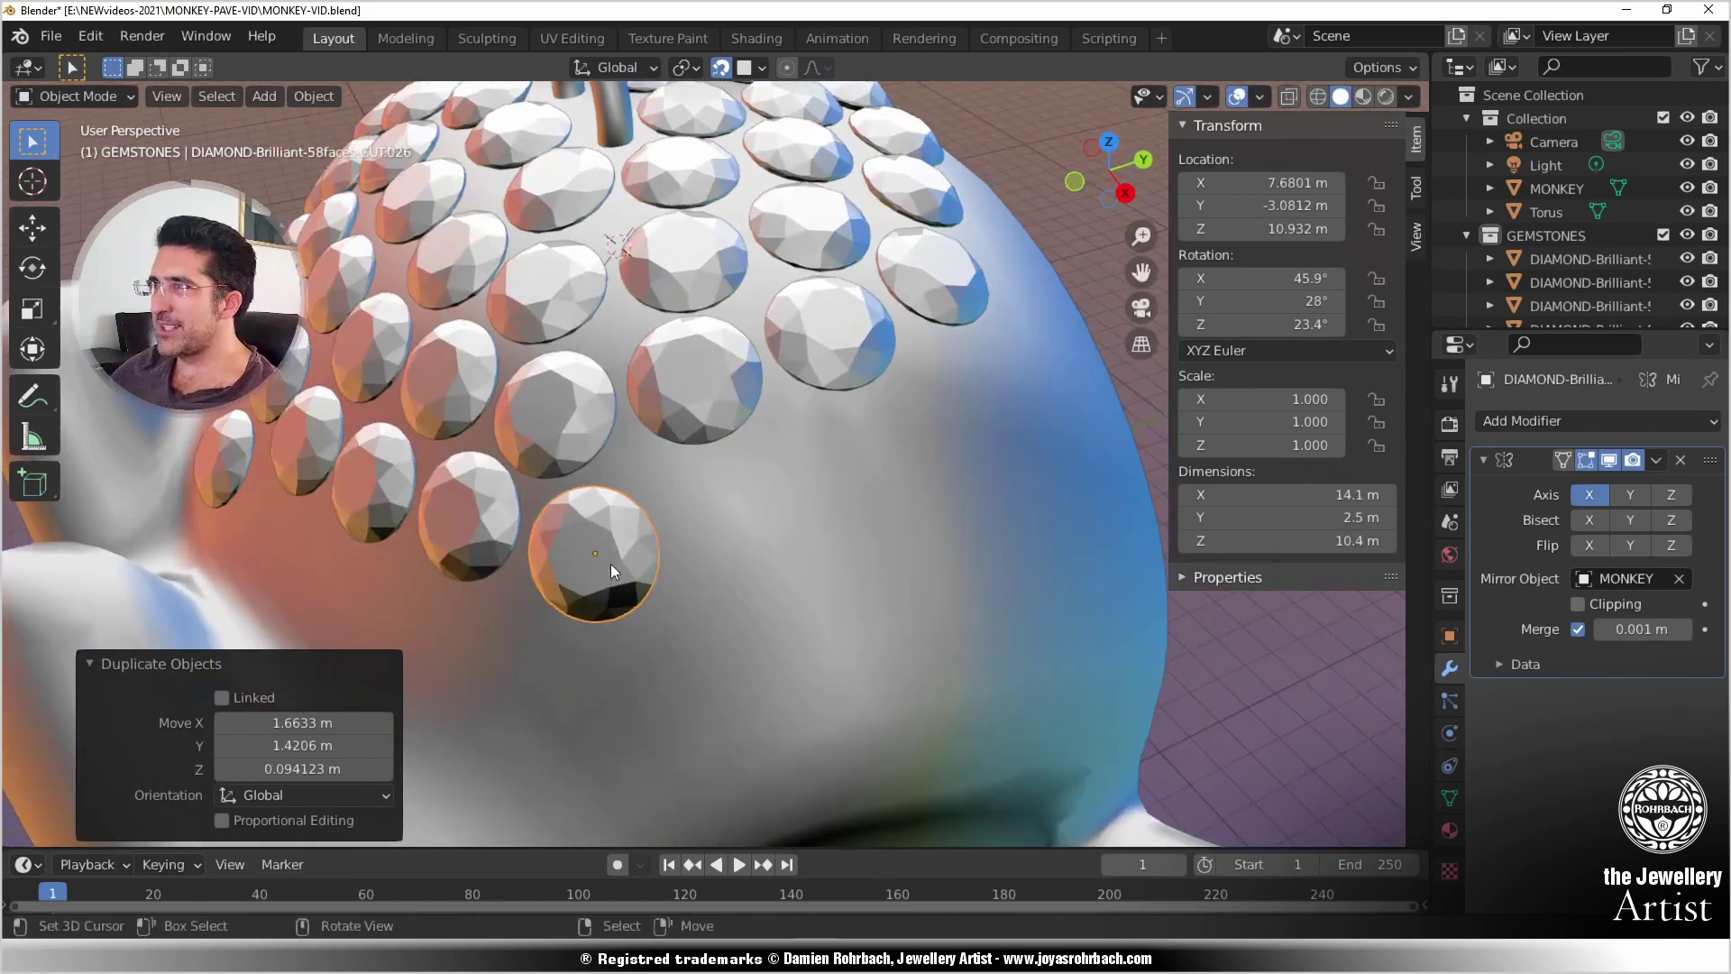
pyautogui.hotkey('shift', 'd')
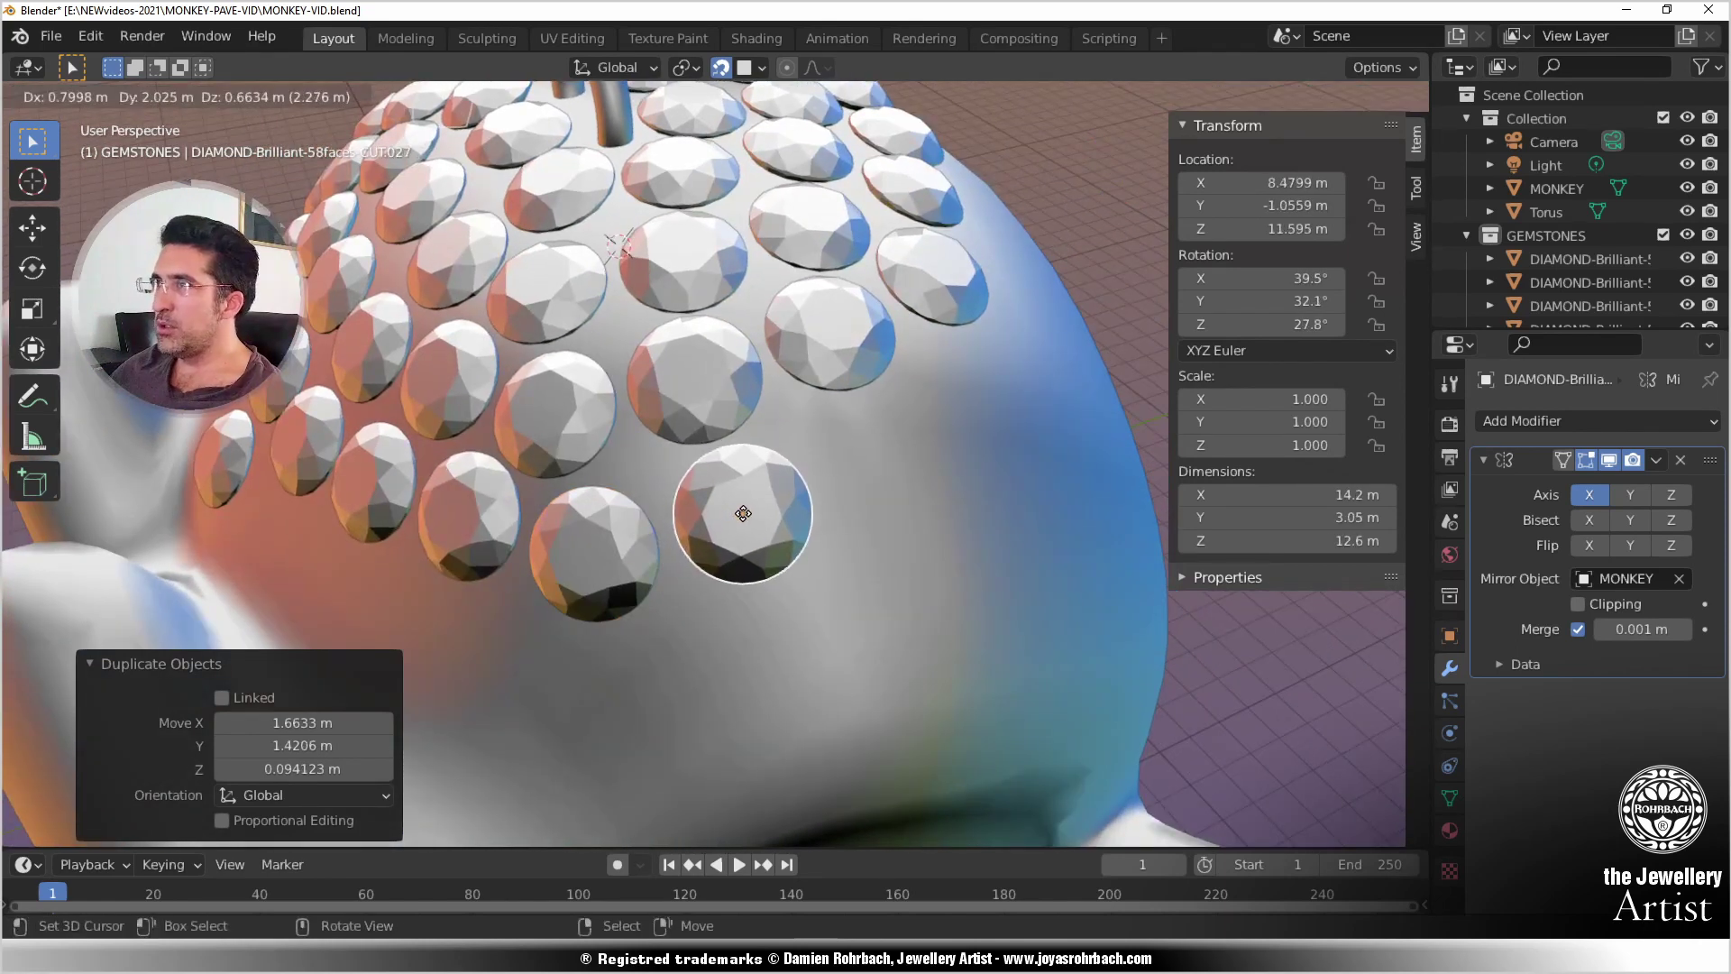
pyautogui.click(738, 515)
pyautogui.hotkey('shift', 'd')
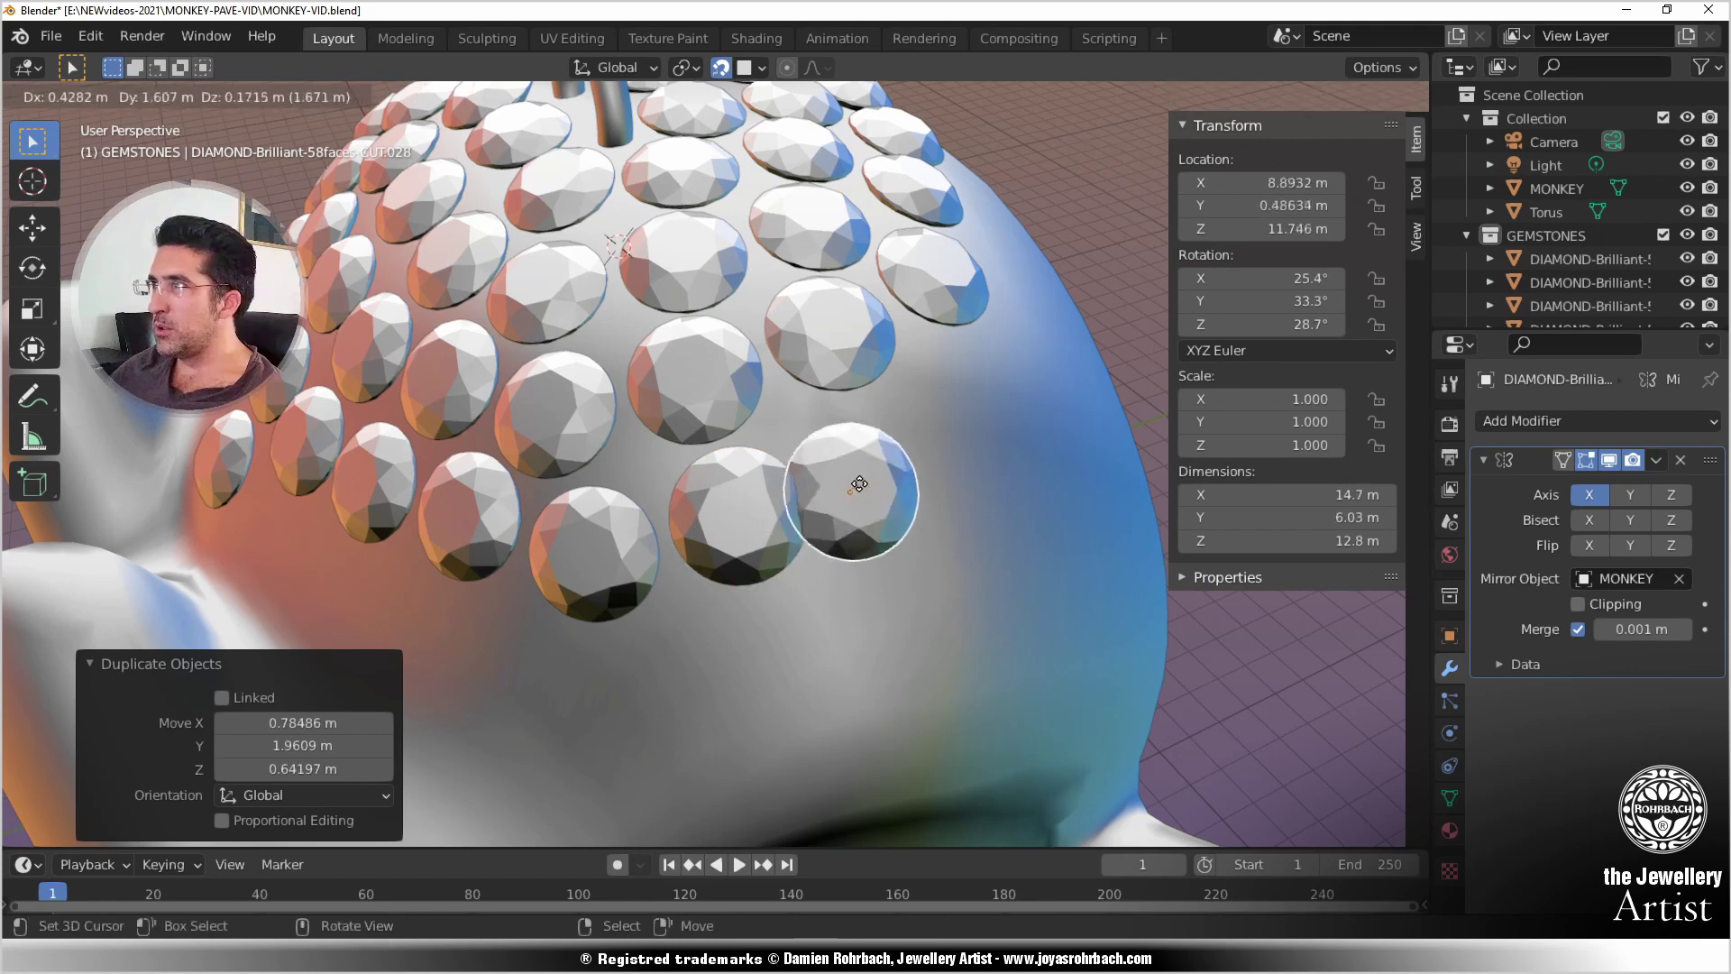
pyautogui.click(877, 465)
# Step: Turn the row toward the rear with two duplicated mirrored diamonds, the second about 1 m inward and 1.9 m back
pyautogui.moveTo(878, 464); pyautogui.dragTo(622, 518, button='middle')
pyautogui.hotkey('shift', 'd')
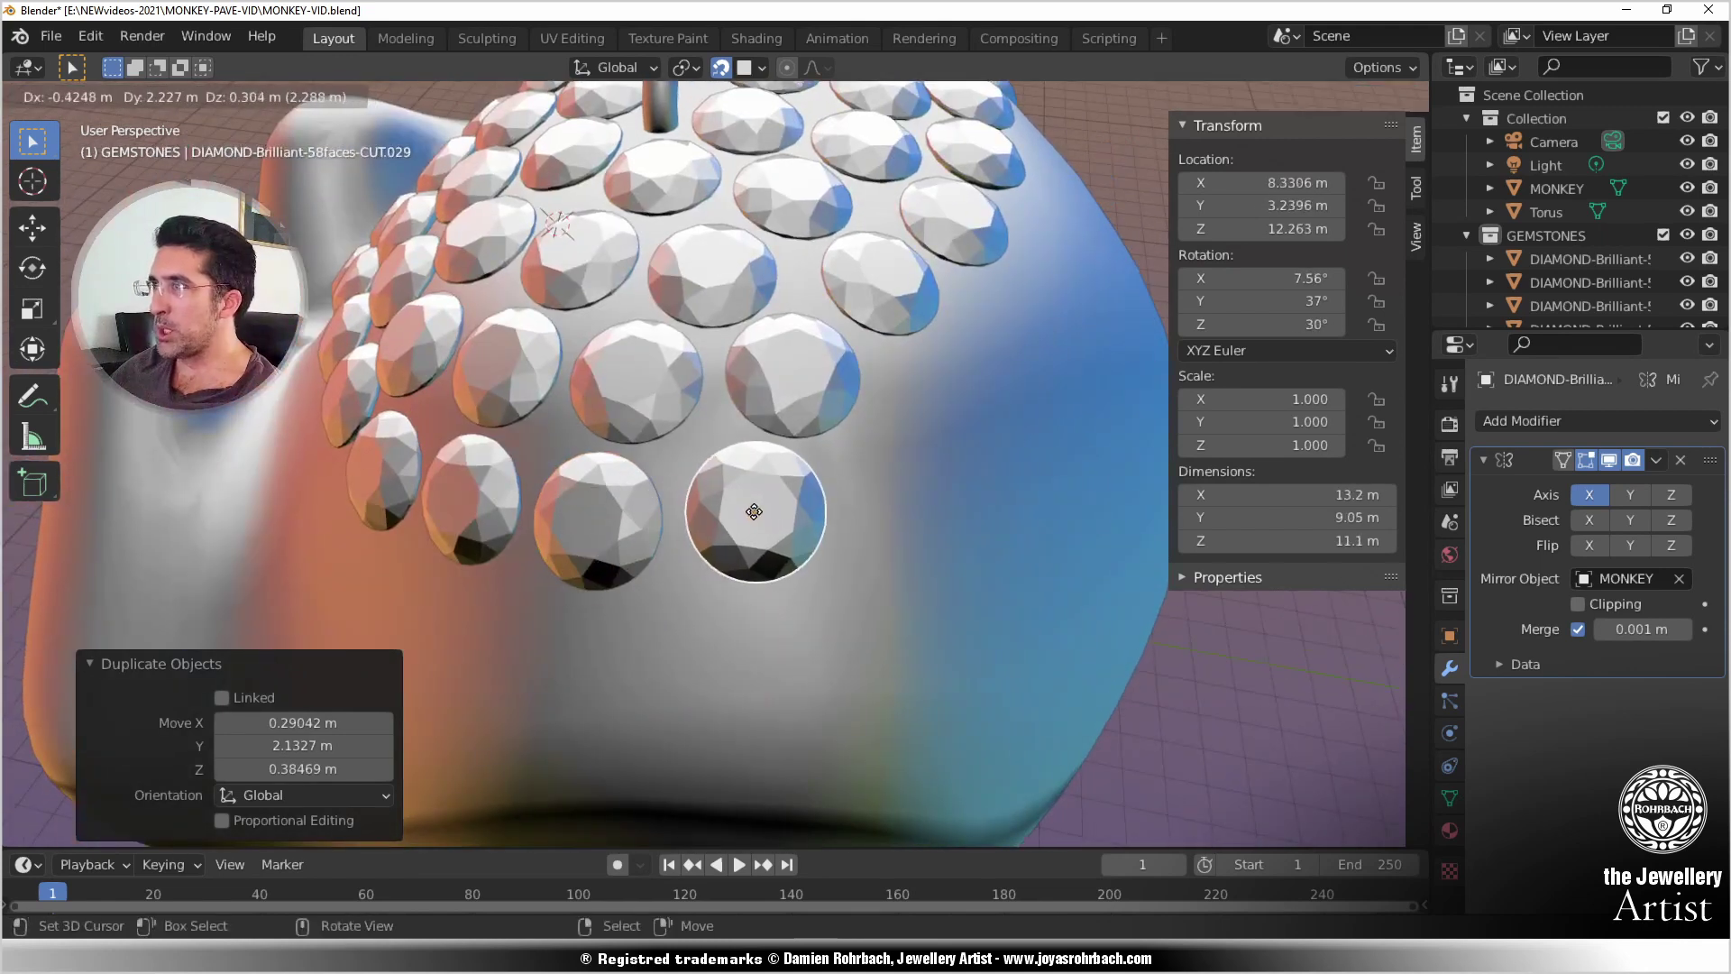
pyautogui.click(748, 510)
pyautogui.moveTo(748, 511); pyautogui.dragTo(544, 523, button='middle')
pyautogui.hotkey('shift', 'd')
pyautogui.click(645, 517)
# Step: Fill the rear of the row with three more duplicated mirrored diamonds, the first two each about 2 m inward and 1 m back
pyautogui.hotkey('shift', 'd')
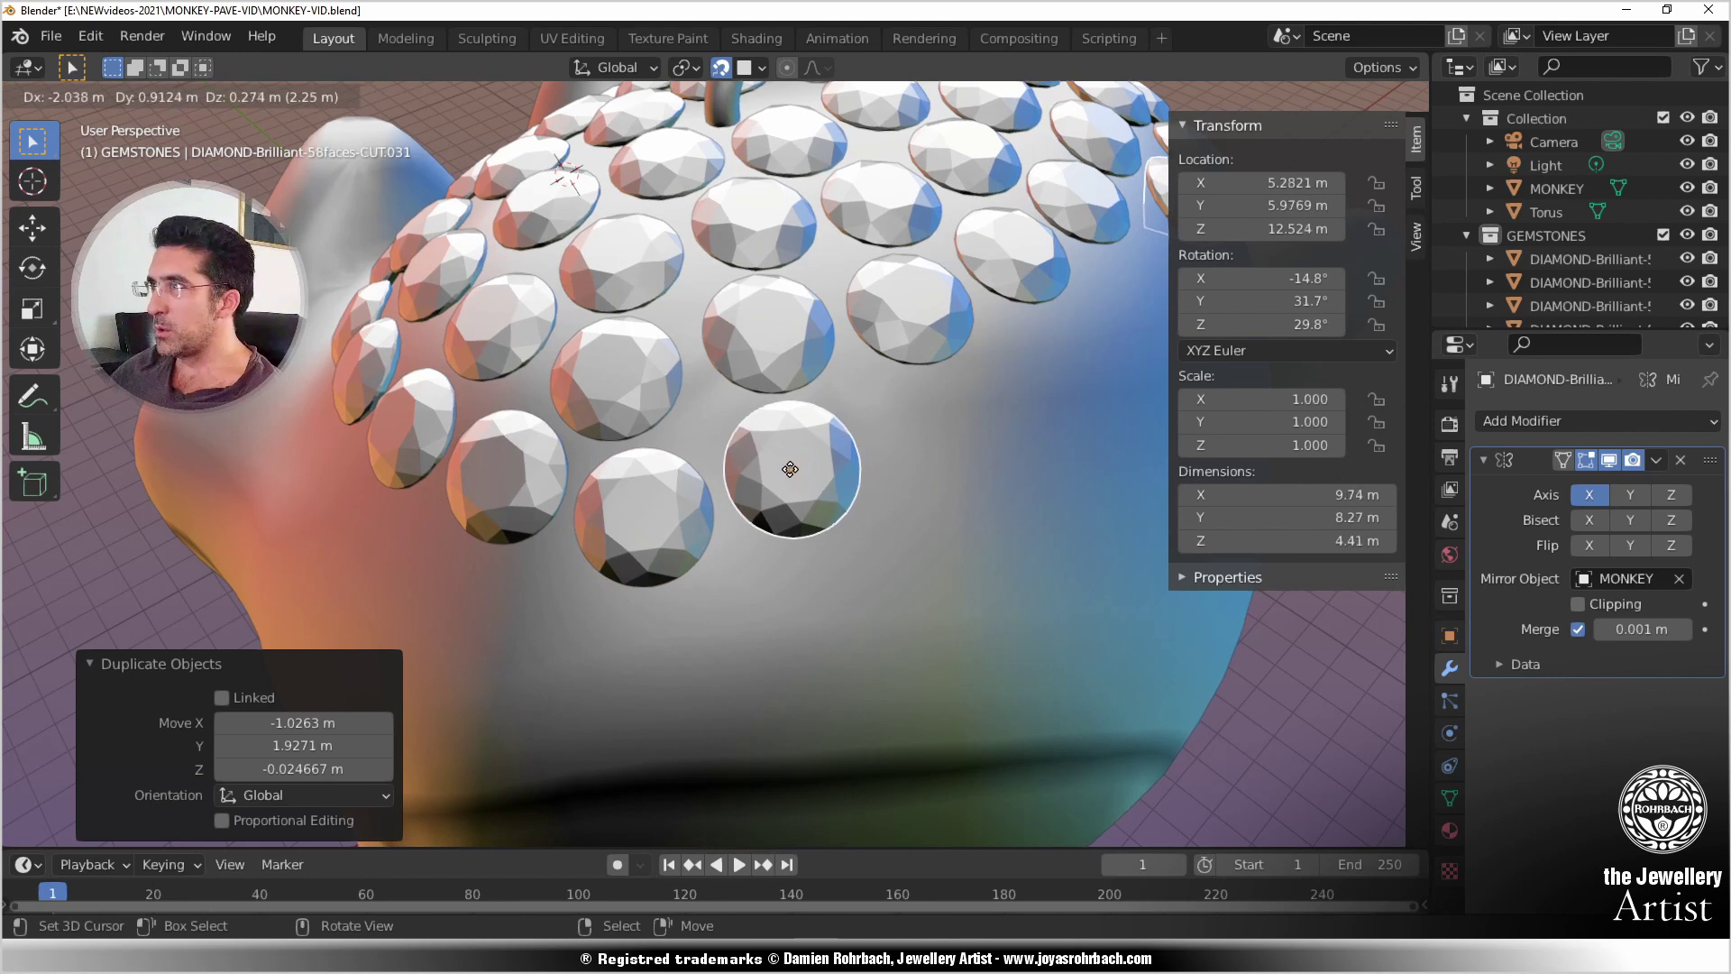
pyautogui.click(791, 470)
pyautogui.moveTo(742, 506); pyautogui.dragTo(660, 505, button='middle')
pyautogui.hotkey('shift', 'd')
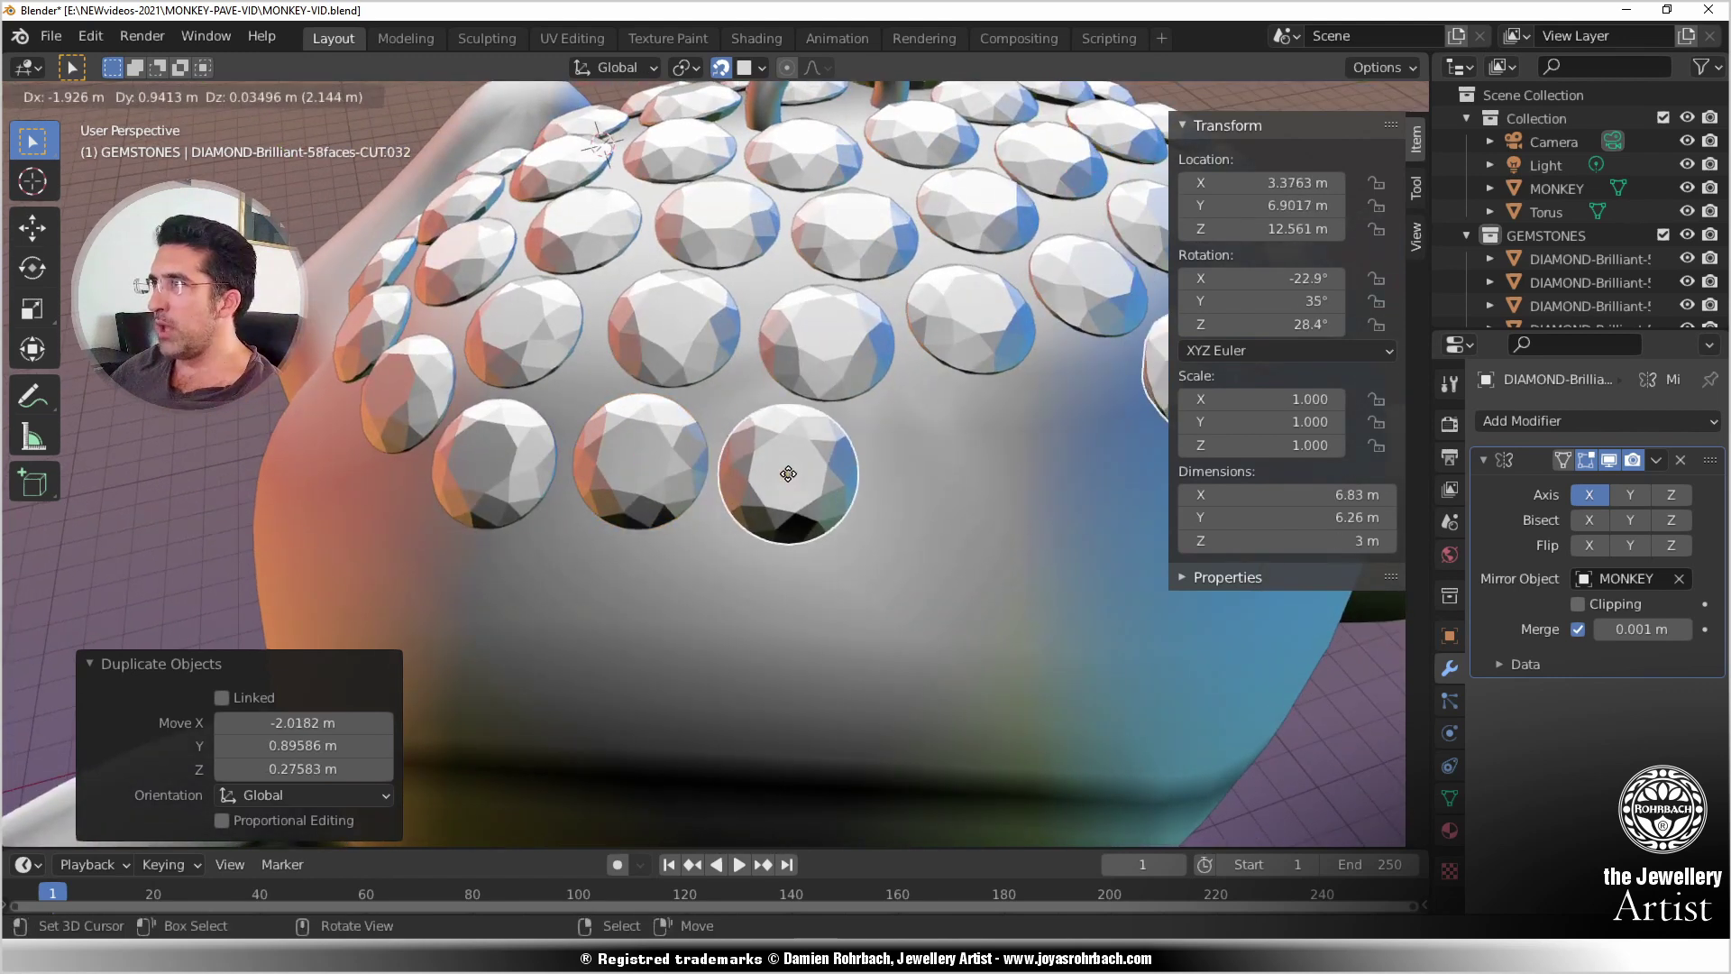
pyautogui.click(793, 482)
pyautogui.hotkey('shift', 'd')
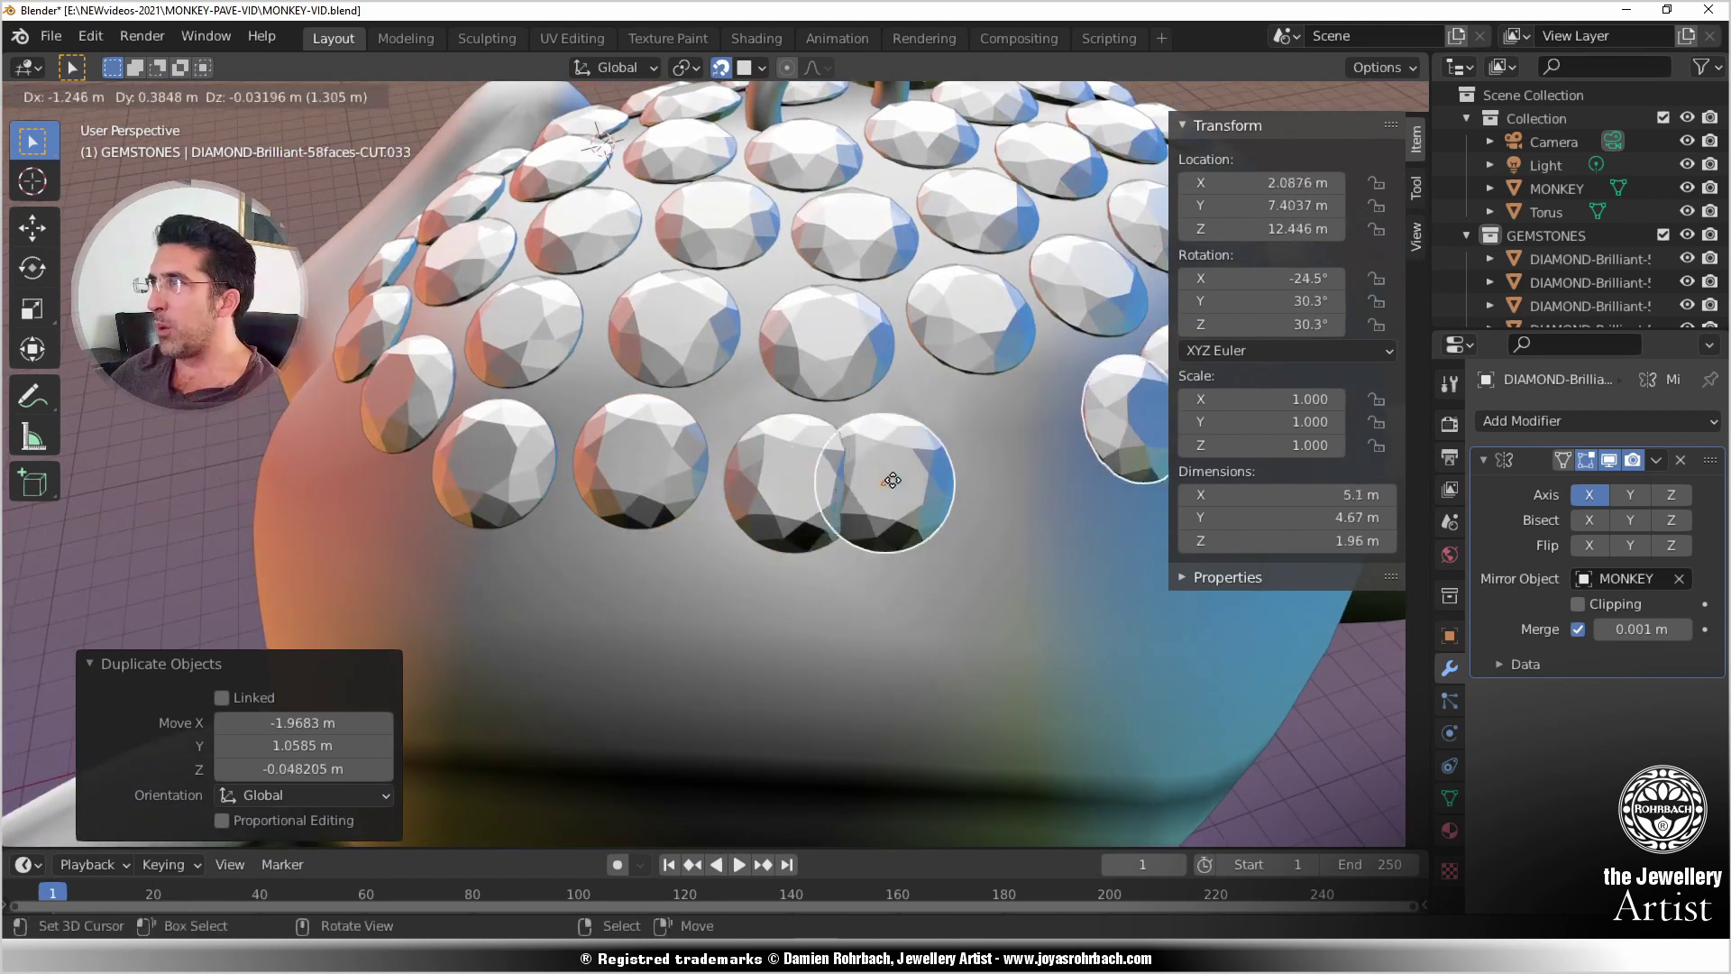
pyautogui.click(940, 450)
# Step: Begin another row above the brow with two duplicated mirrored diamonds, about 1.5 m forward and 1.6 m lower, then 2.1 m outward
pyautogui.scroll(-4, 940, 450)
pyautogui.moveTo(667, 533); pyautogui.dragTo(615, 567, button='middle')
pyautogui.scroll(3, 765, 529)
pyautogui.scroll(3, 615, 566)
pyautogui.click(581, 484)
pyautogui.moveTo(580, 483)
pyautogui.mouseDown(button='middle')
pyautogui.moveTo(597, 501)
pyautogui.moveTo(583, 492)
pyautogui.mouseUp(button='middle')
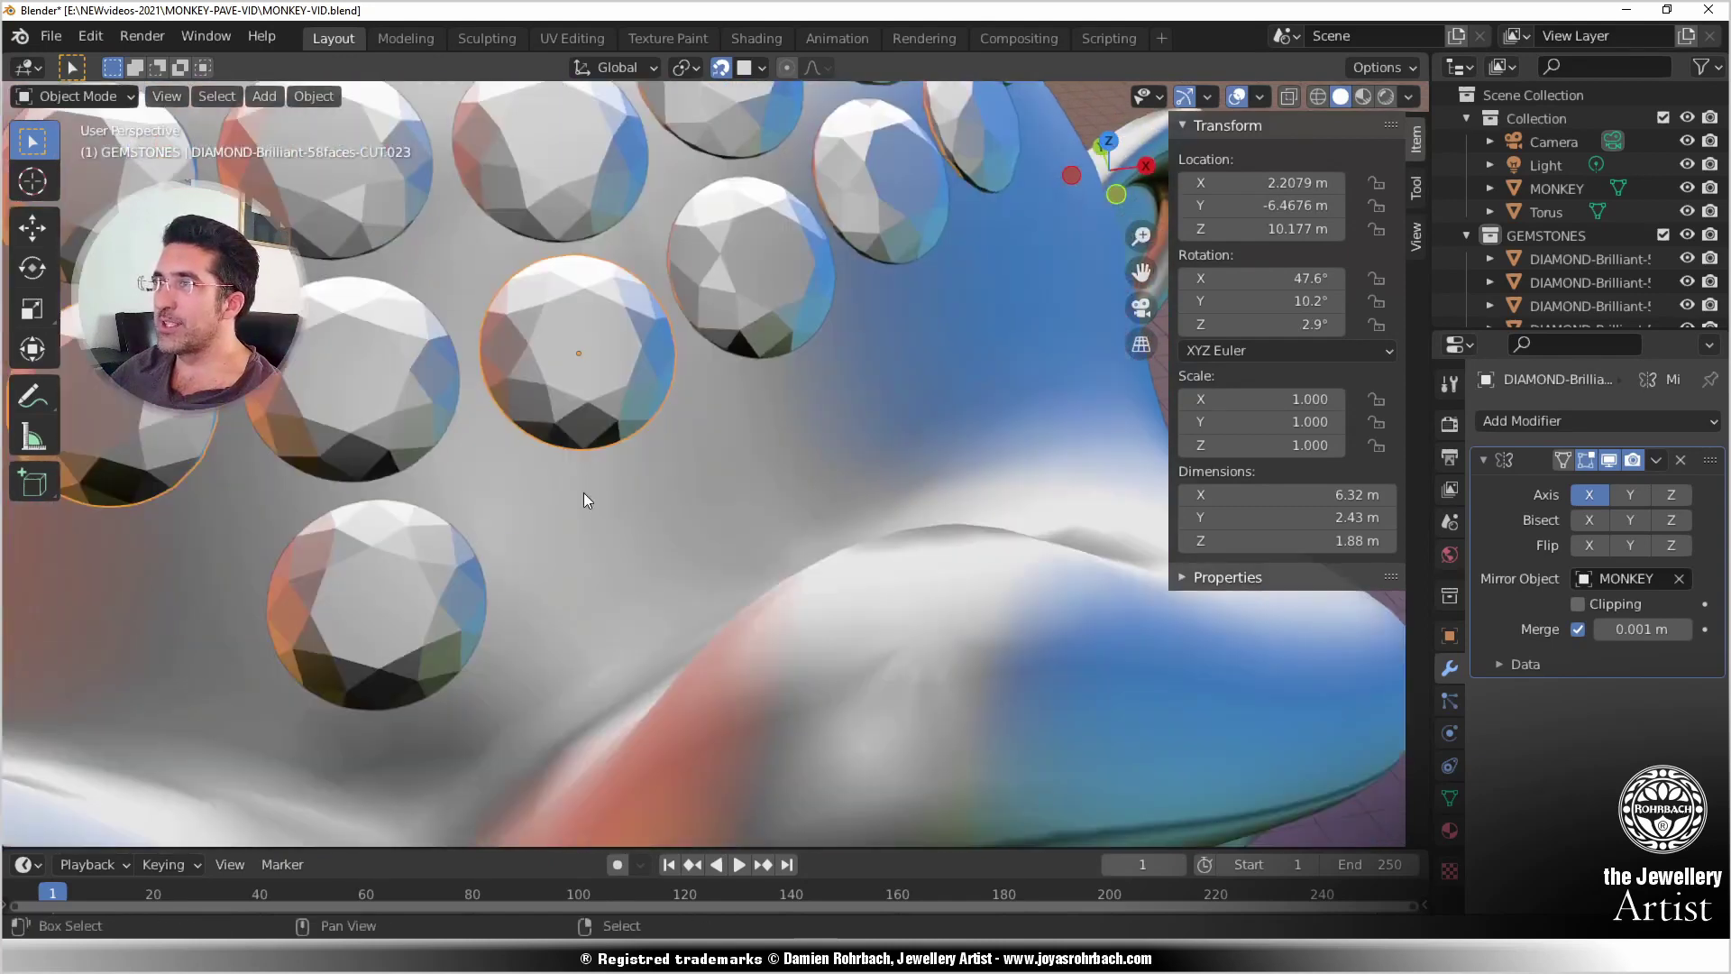
pyautogui.hotkey('shift', 'd')
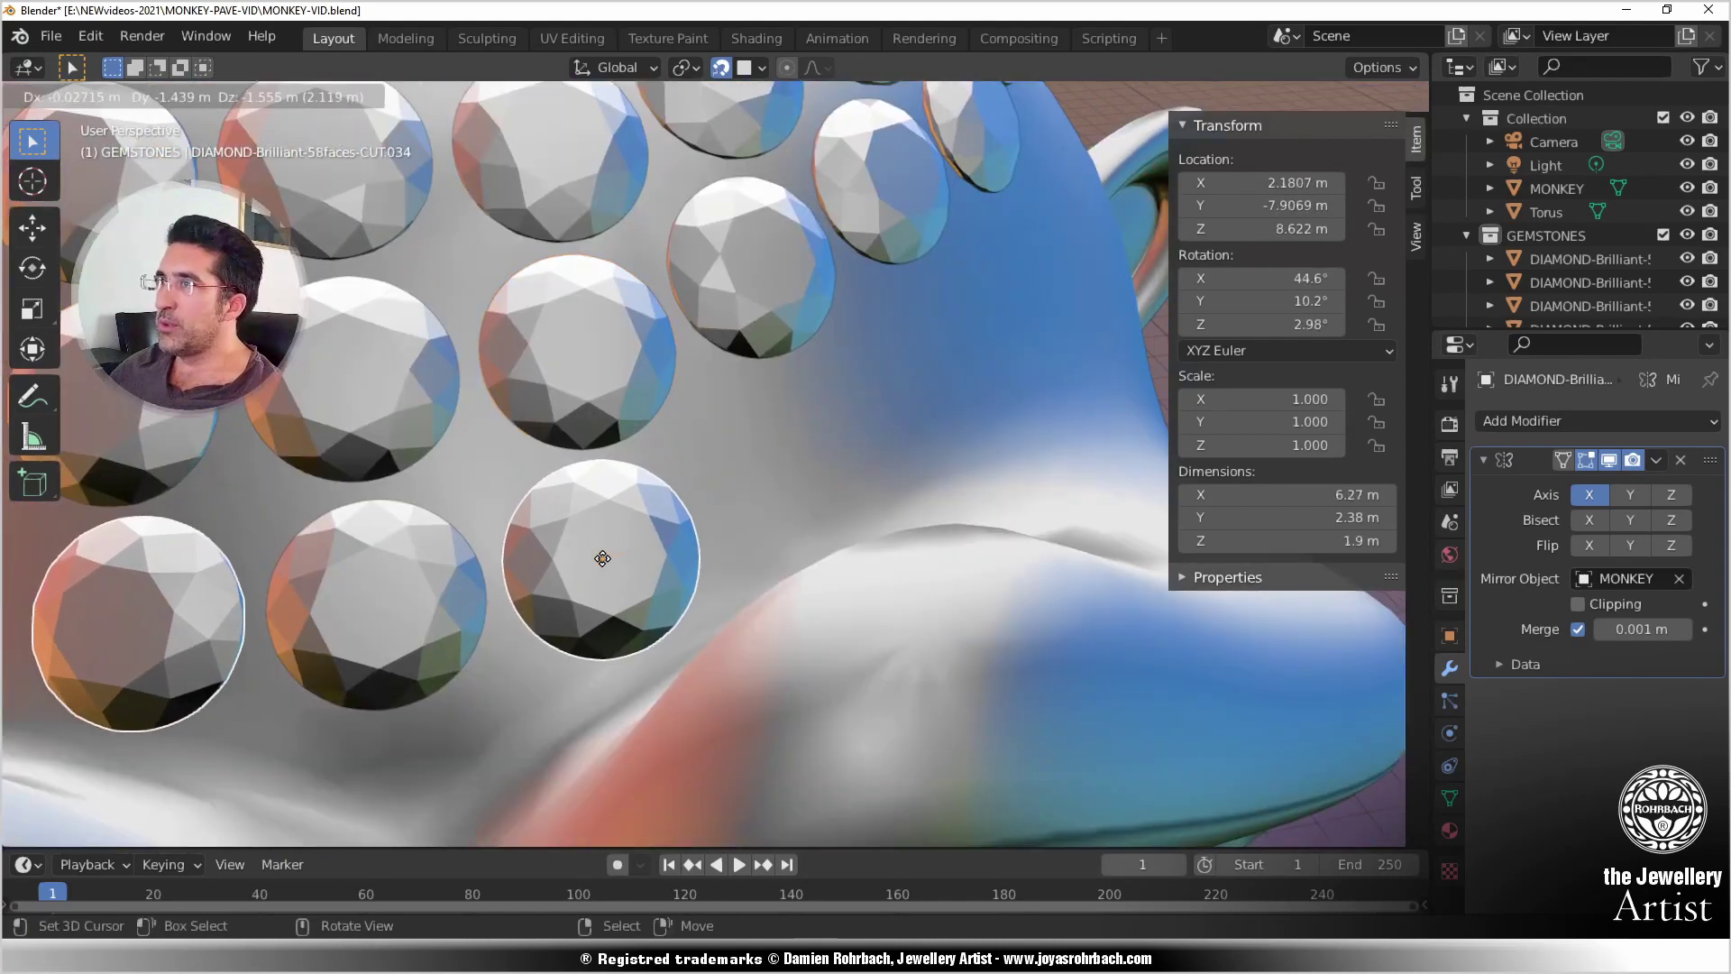
pyautogui.click(606, 562)
pyautogui.moveTo(687, 527); pyautogui.dragTo(725, 545, button='middle')
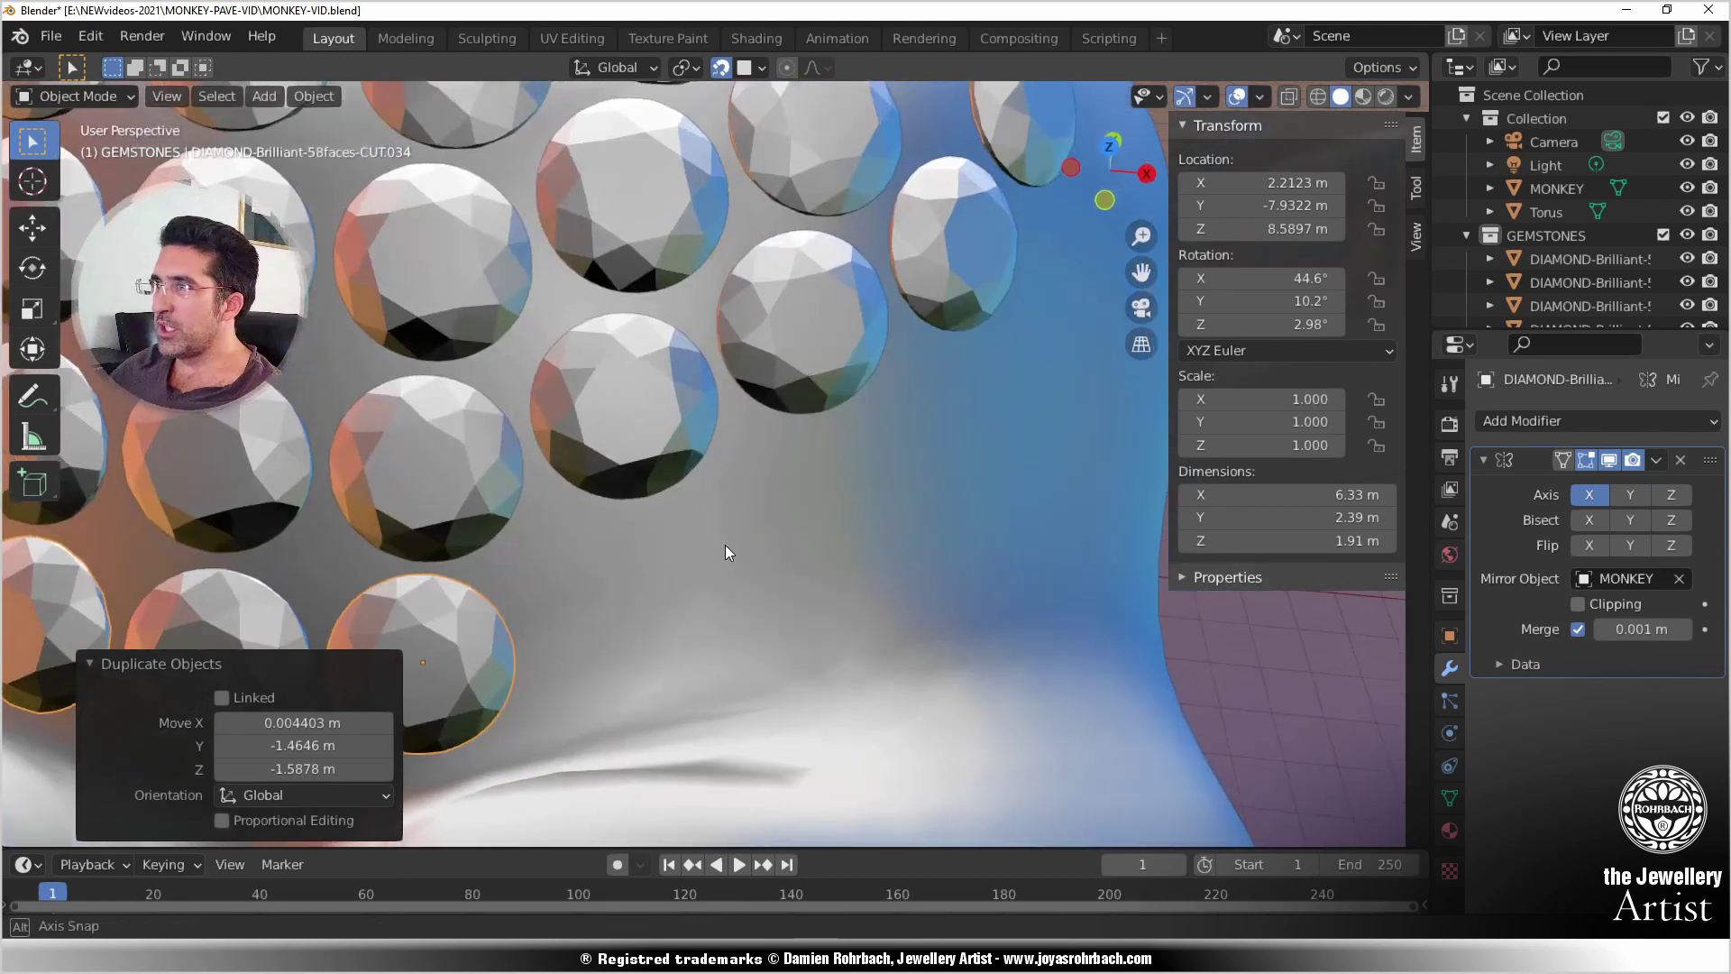
pyautogui.hotkey('shift', 'd')
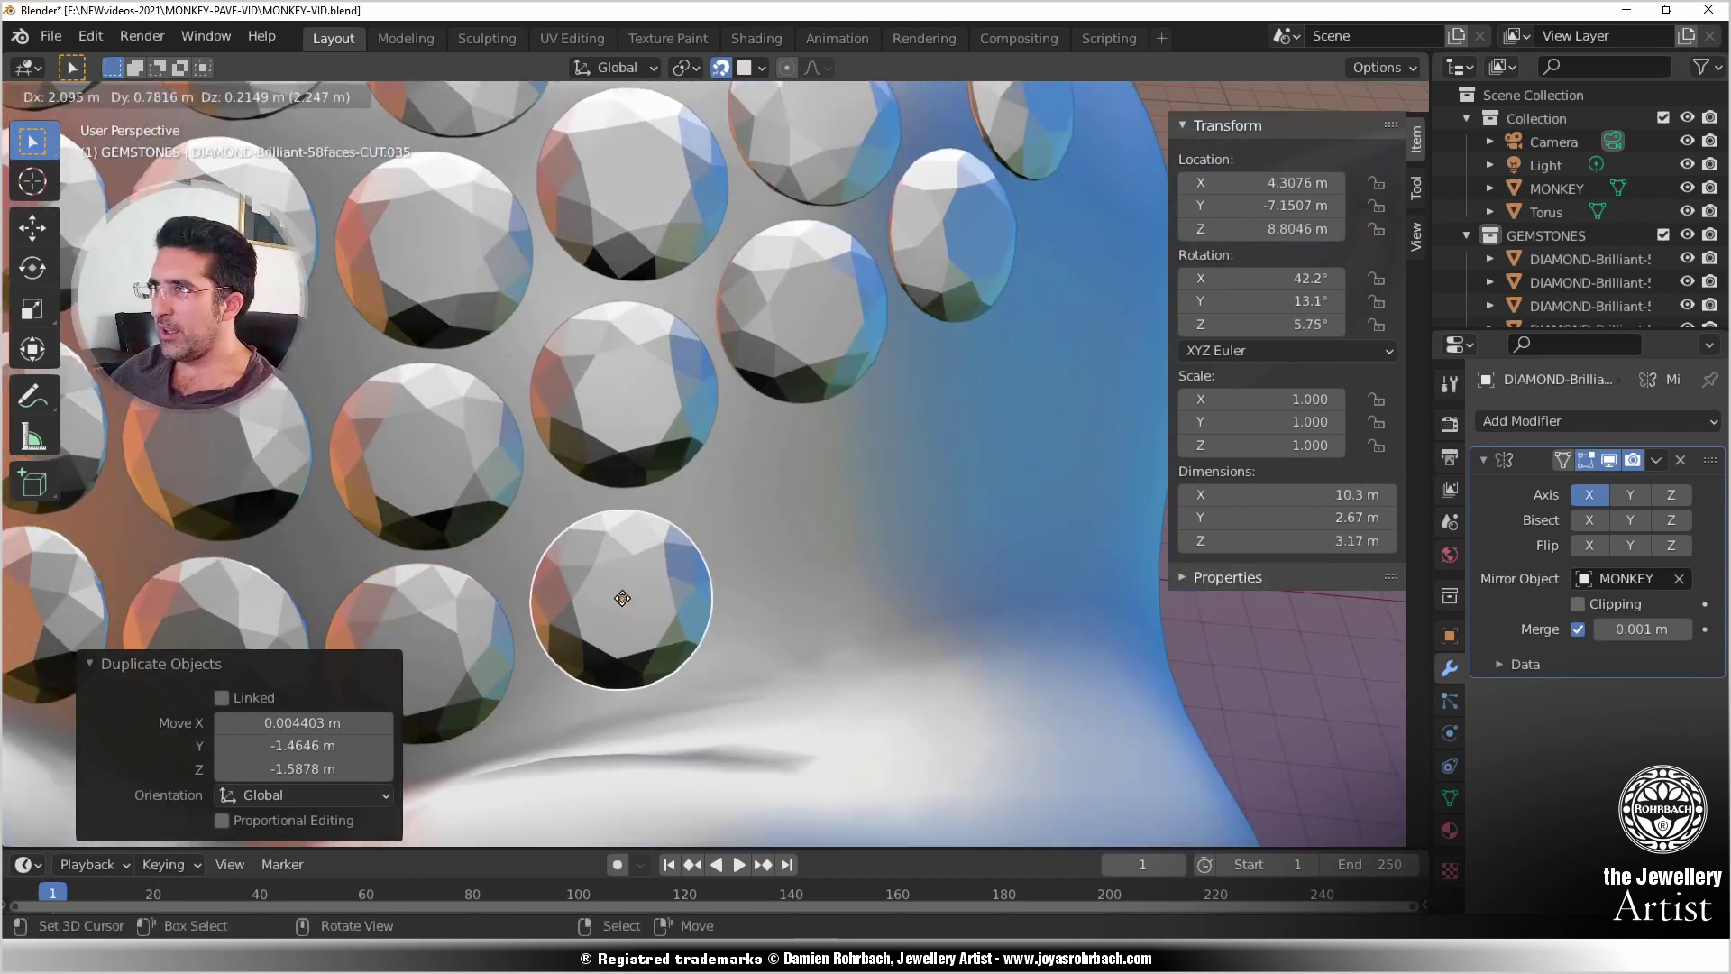
pyautogui.click(598, 614)
# Step: Extend the brow row toward the side with two duplicated mirrored diamonds, about 1.9 m and 1.7 m outward and 1.2 m and 1.4 m back
pyautogui.hotkey('shift', 'd')
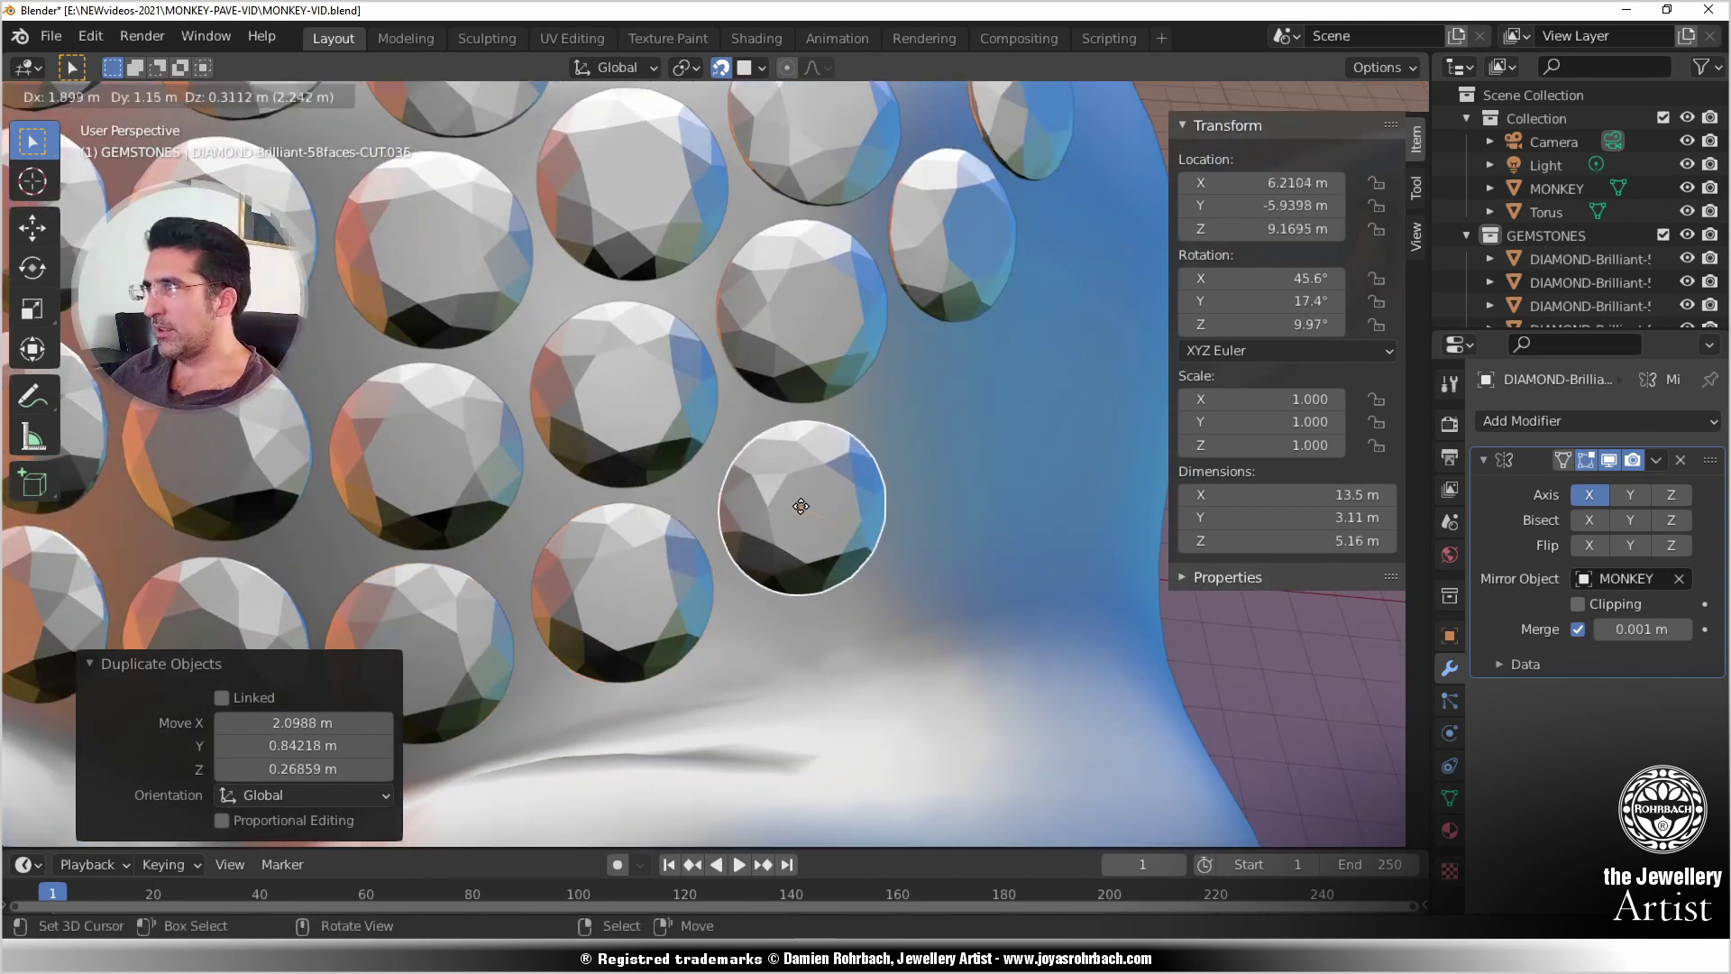
pyautogui.click(800, 504)
pyautogui.moveTo(800, 504); pyautogui.dragTo(642, 498, button='middle')
pyautogui.hotkey('shift', 'd')
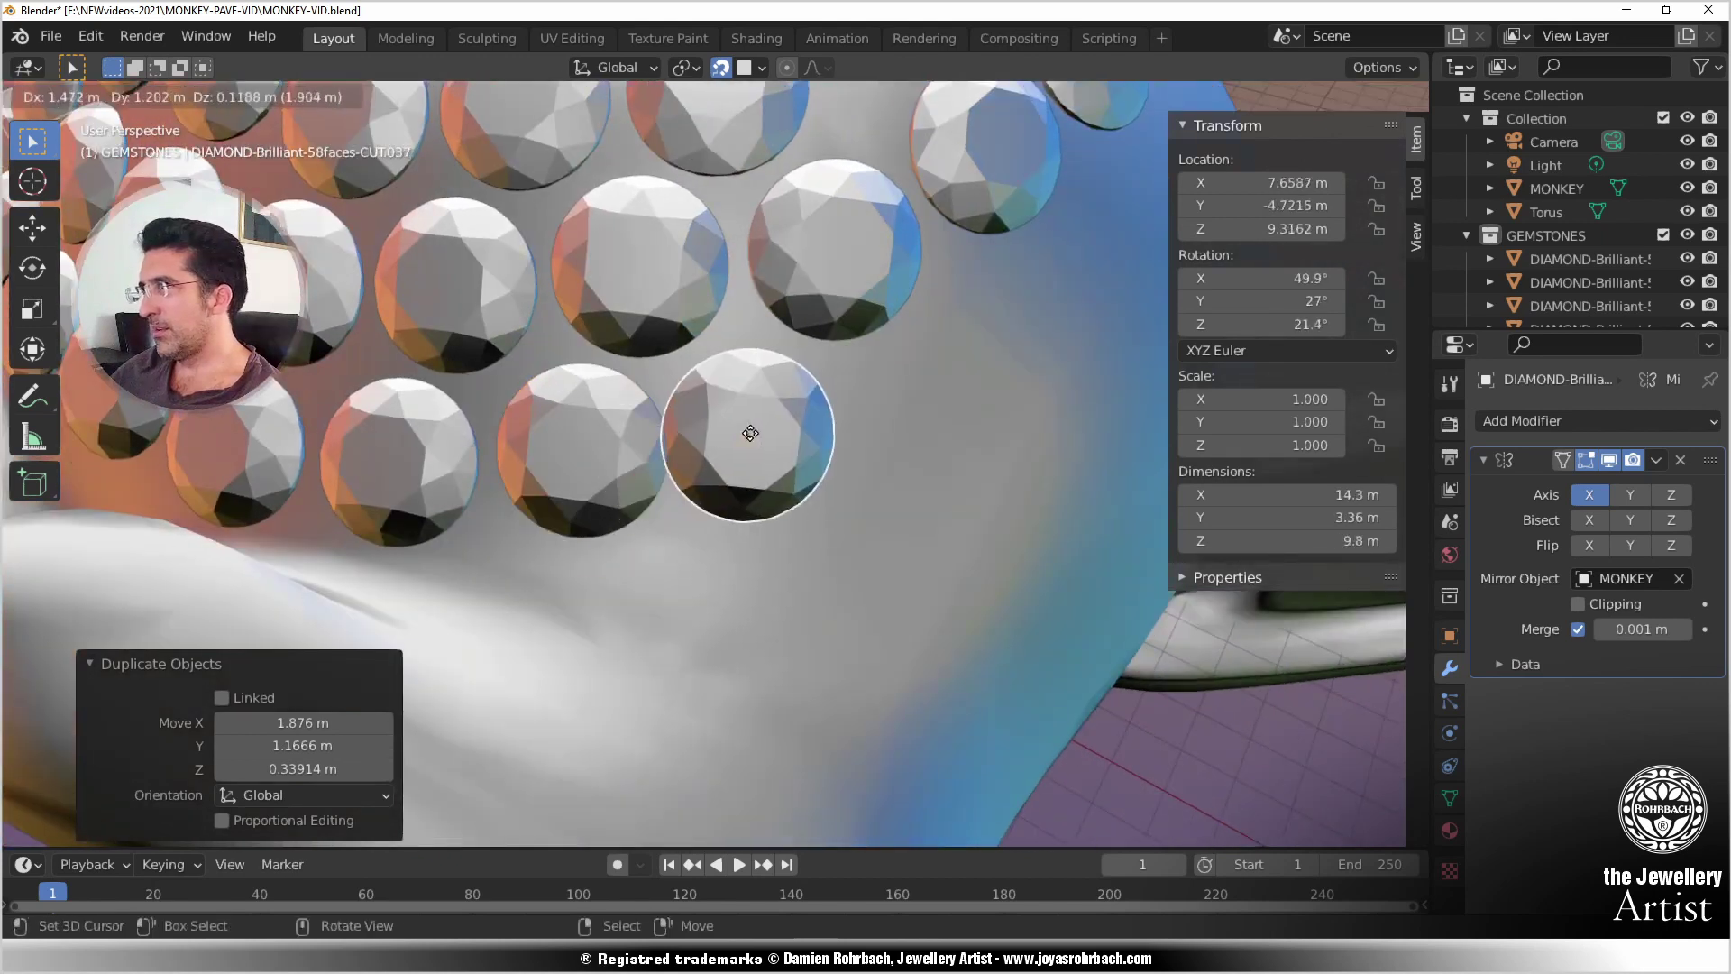
pyautogui.click(774, 429)
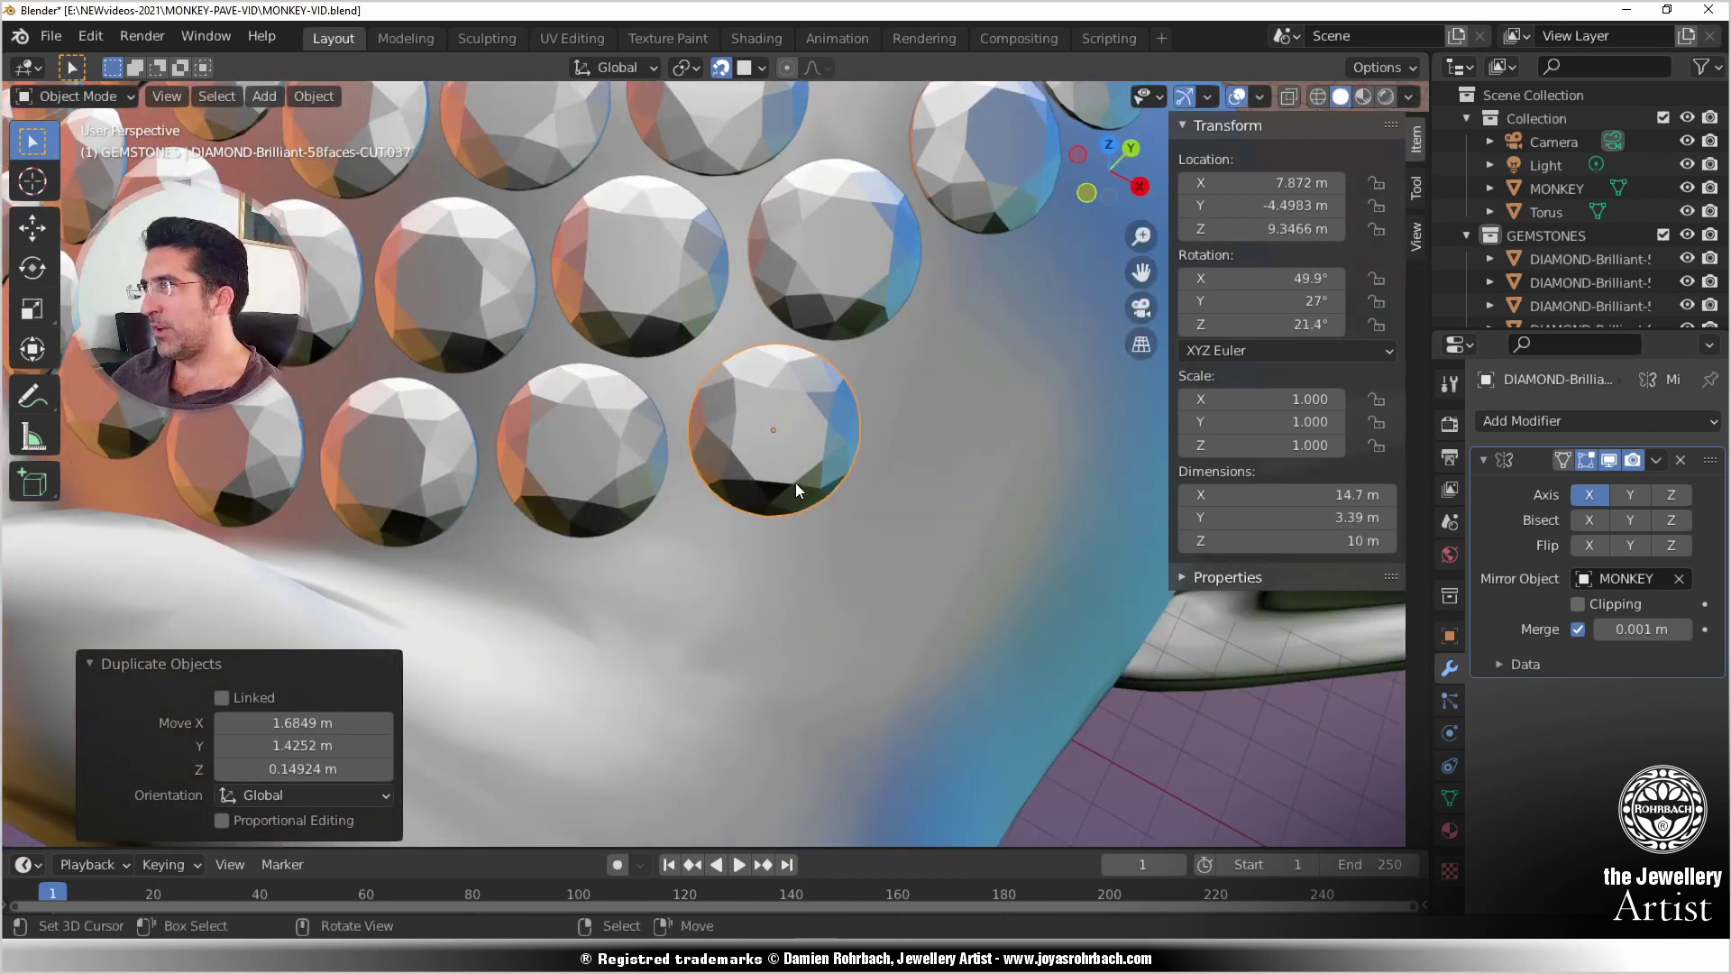
# Step: Continue the brow row along the side with two duplicated mirrored diamonds, about 1.4 m outward and 1.6 m back, then 0.8 m outward and 2 m back
pyautogui.scroll(-5, 772, 496)
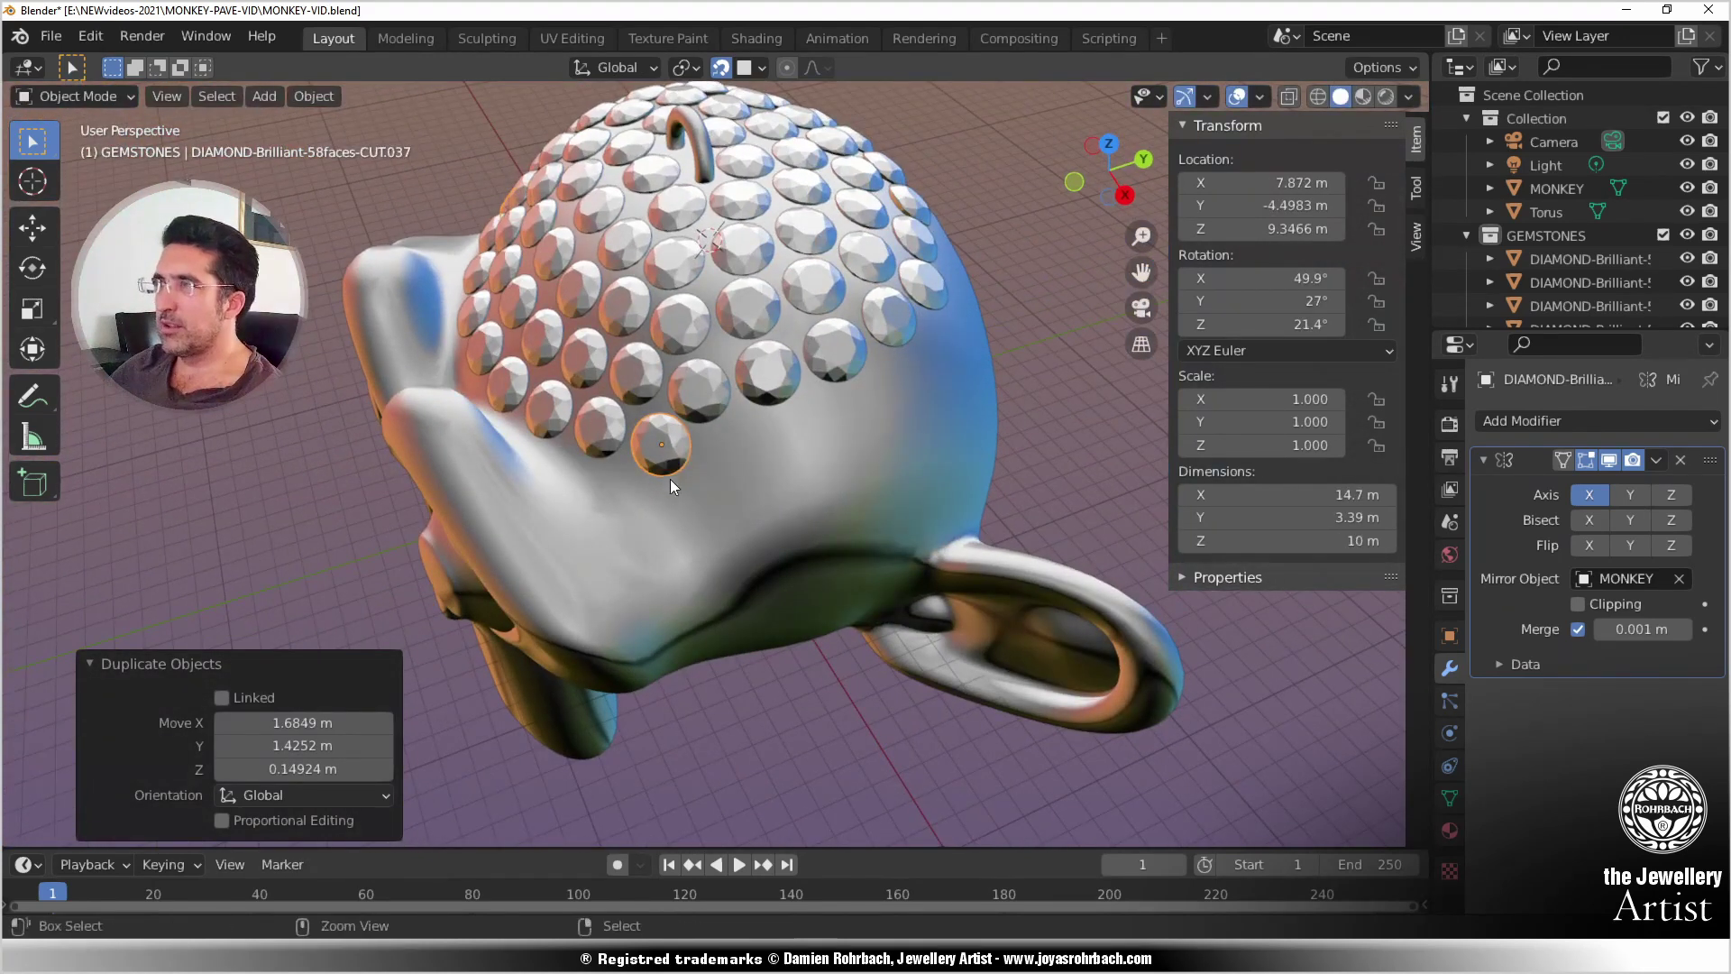
pyautogui.scroll(5, 669, 475)
pyautogui.hotkey('shift', 'd')
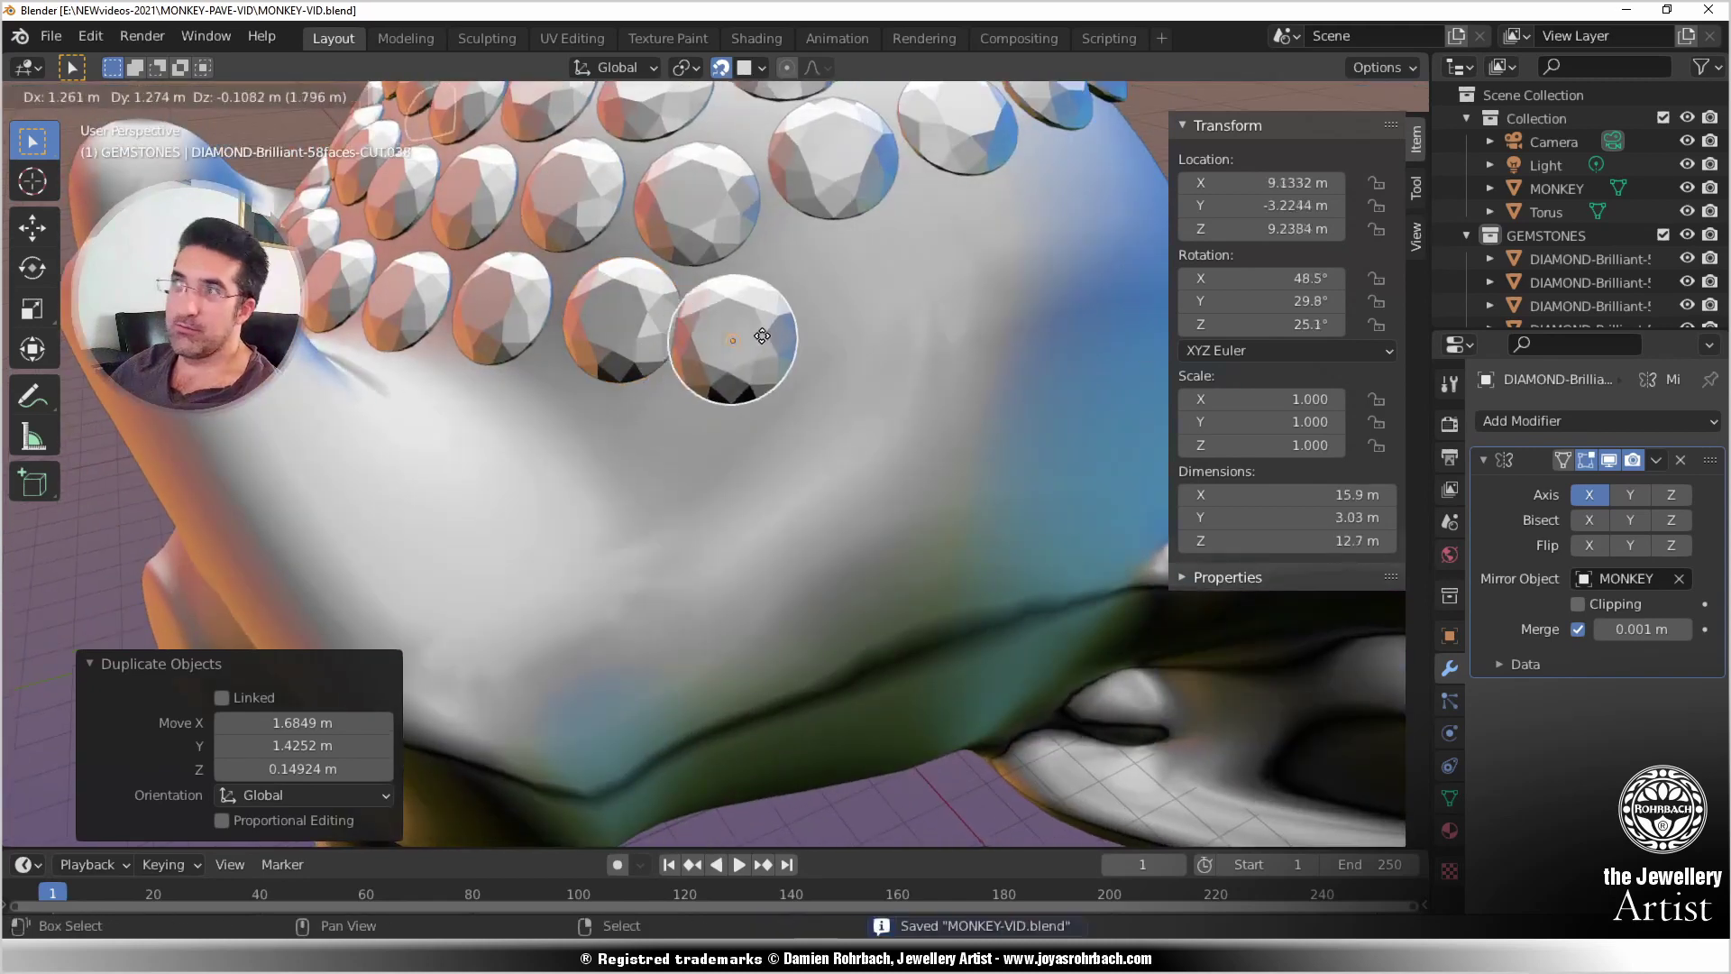
pyautogui.click(758, 327)
pyautogui.moveTo(758, 327); pyautogui.dragTo(713, 392, button='middle')
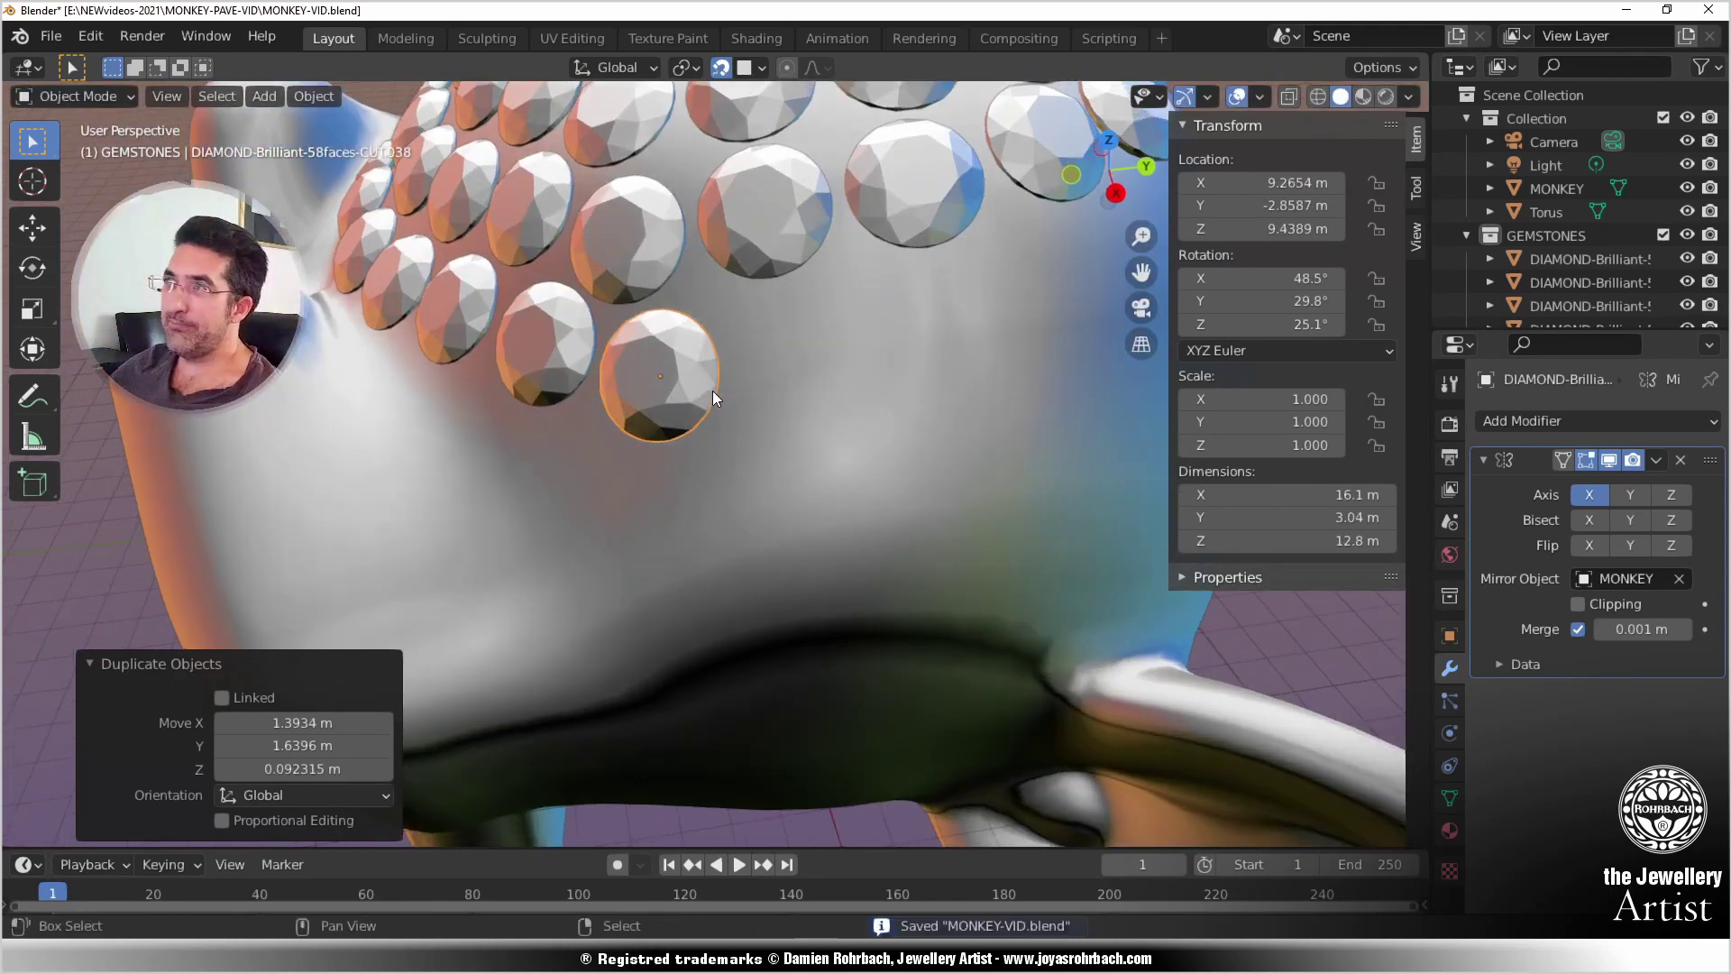
pyautogui.hotkey('shift', 'd')
pyautogui.click(803, 352)
# Step: Carry the side row backward with two duplicated mirrored diamonds, about 0.3 m outward and 2.1 m back, then 0.4 m inward and 2.1 m back
pyautogui.hotkey('shift', 'd')
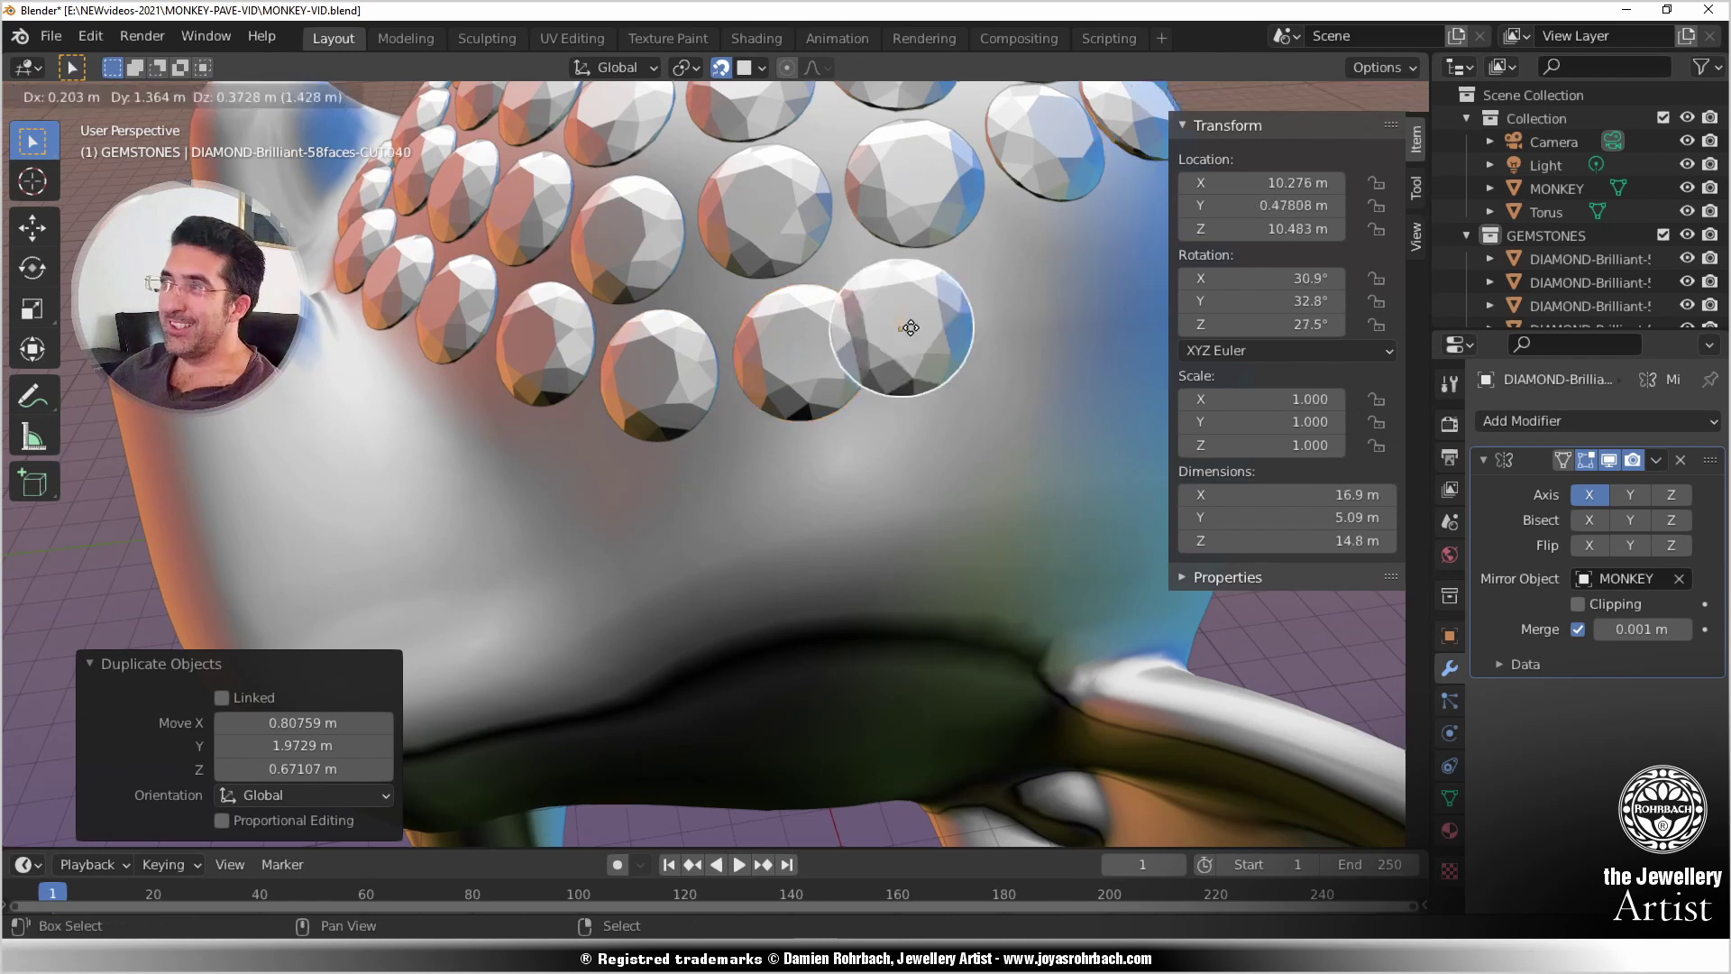
pyautogui.click(952, 324)
pyautogui.moveTo(953, 325); pyautogui.dragTo(745, 431, button='middle')
pyautogui.hotkey('shift', 'd')
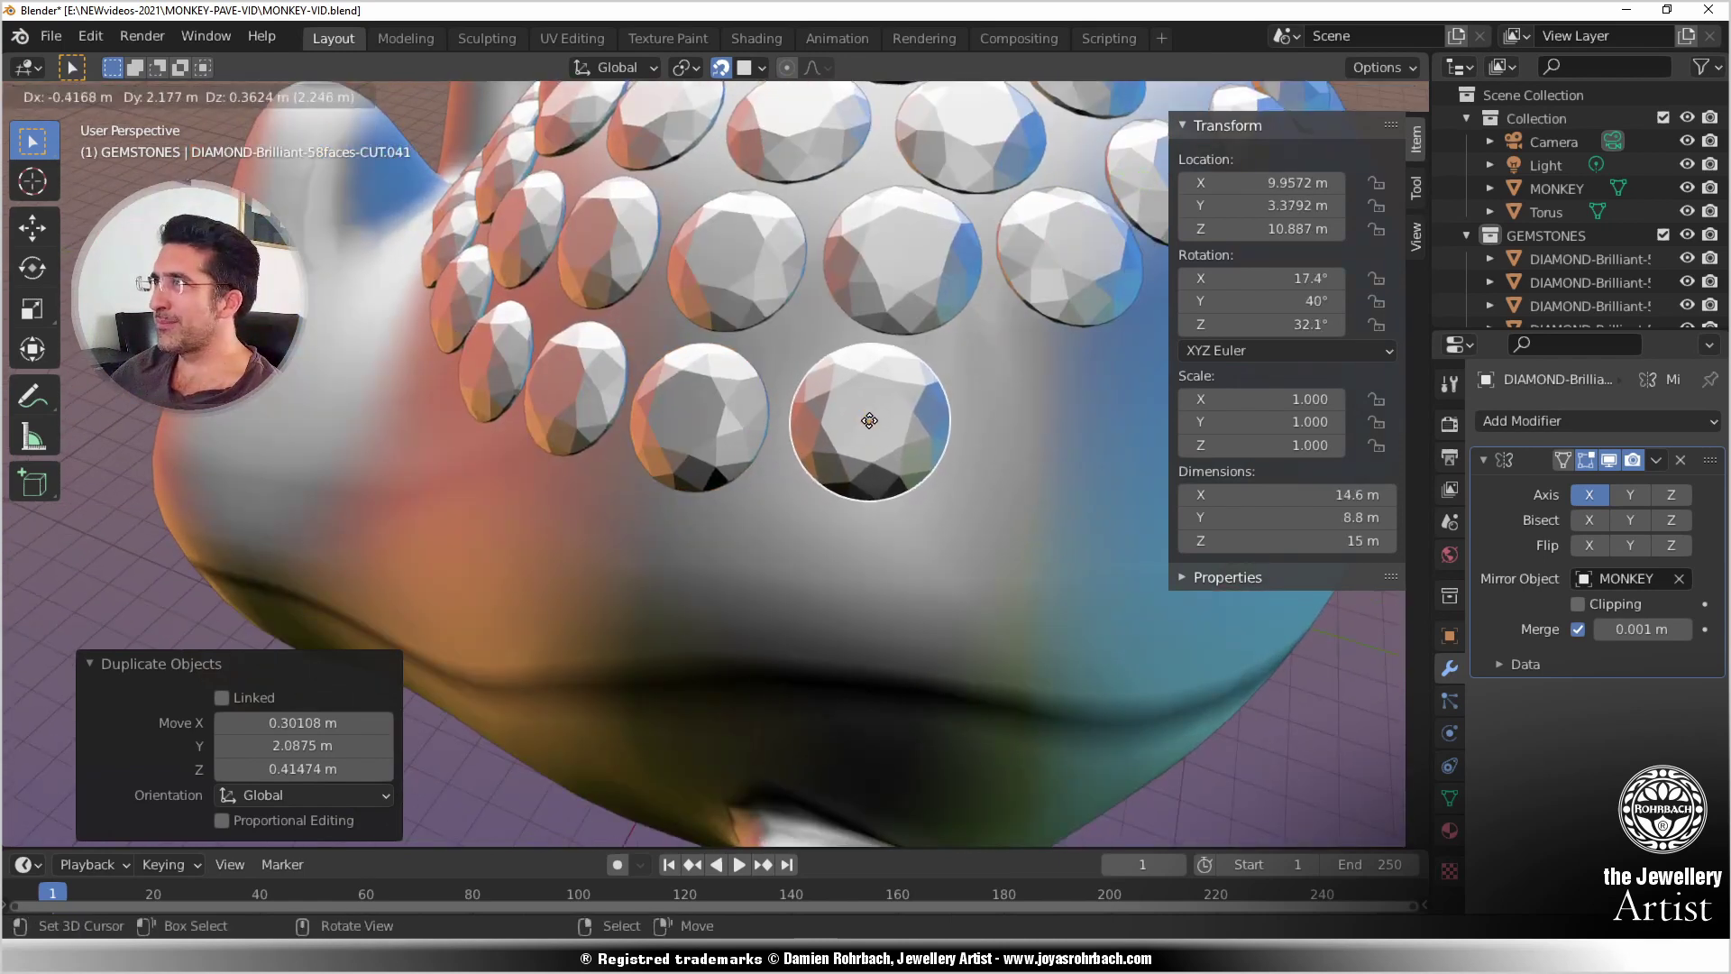
pyautogui.click(862, 424)
pyautogui.moveTo(862, 424); pyautogui.dragTo(775, 445, button='middle')
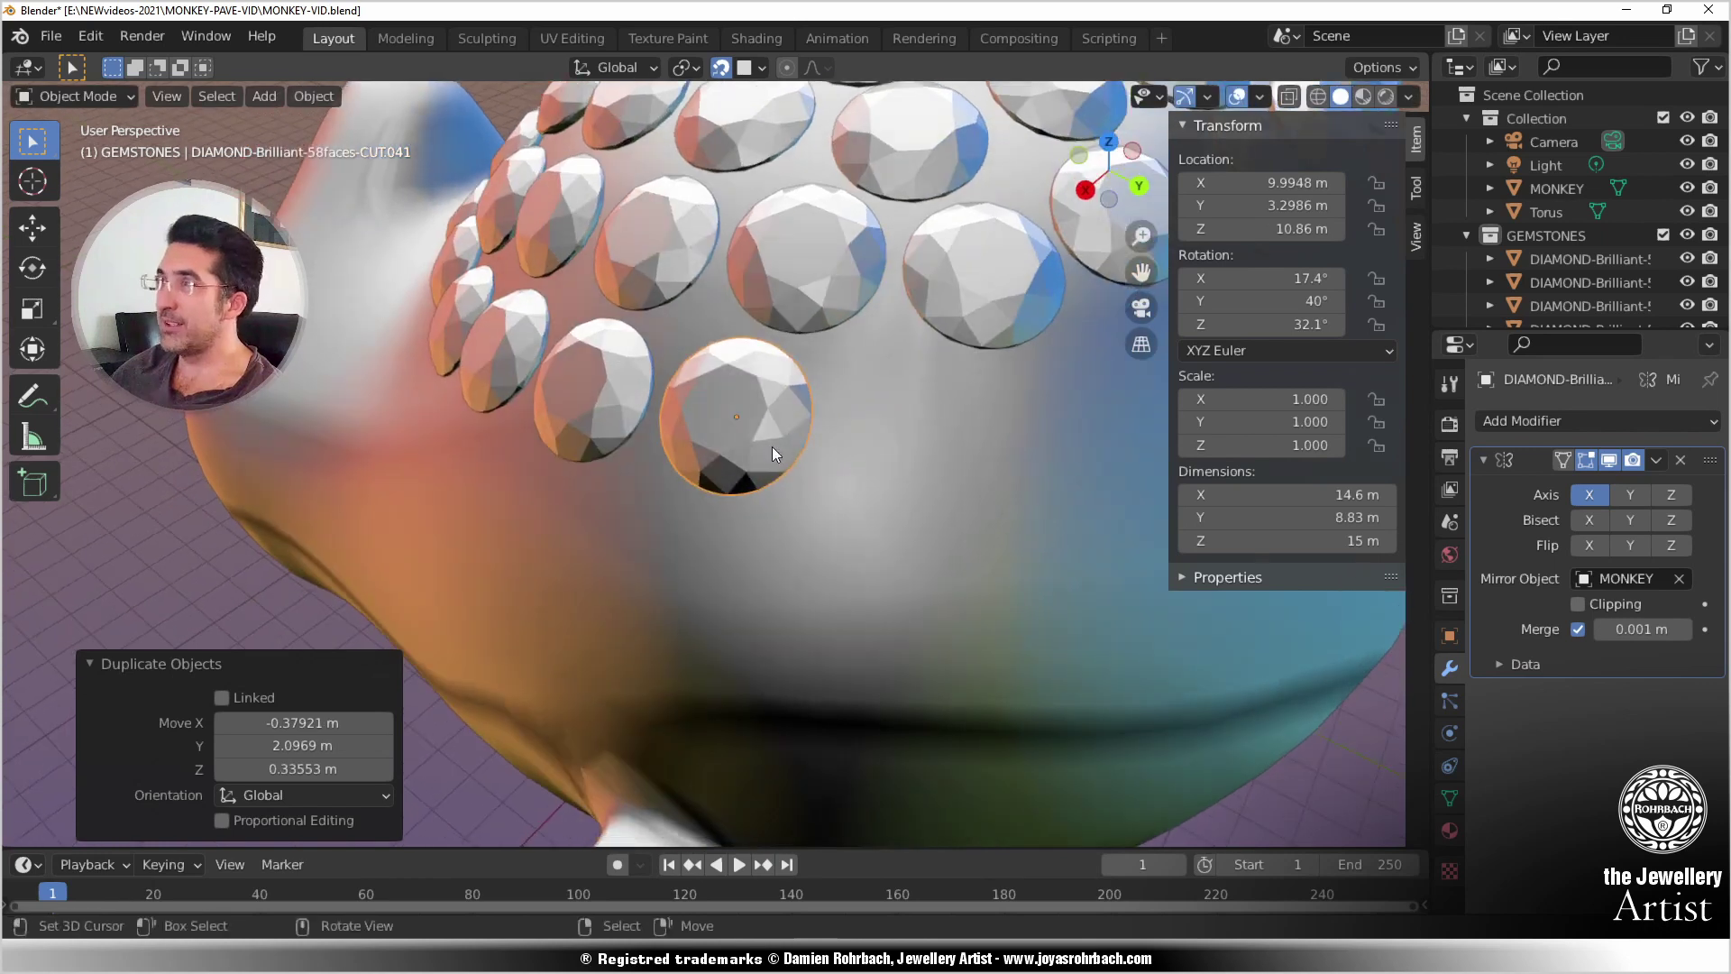
# Step: Curve the row around the rear with three duplicated mirrored diamonds, about 0.9 m, 1.6 m and 2 m inward and 2 m, 1.4 m and 0.9 m back
pyautogui.hotkey('shift', 'd')
pyautogui.click(911, 437)
pyautogui.moveTo(911, 436); pyautogui.dragTo(451, 574, button='middle')
pyautogui.hotkey('shift', 'd')
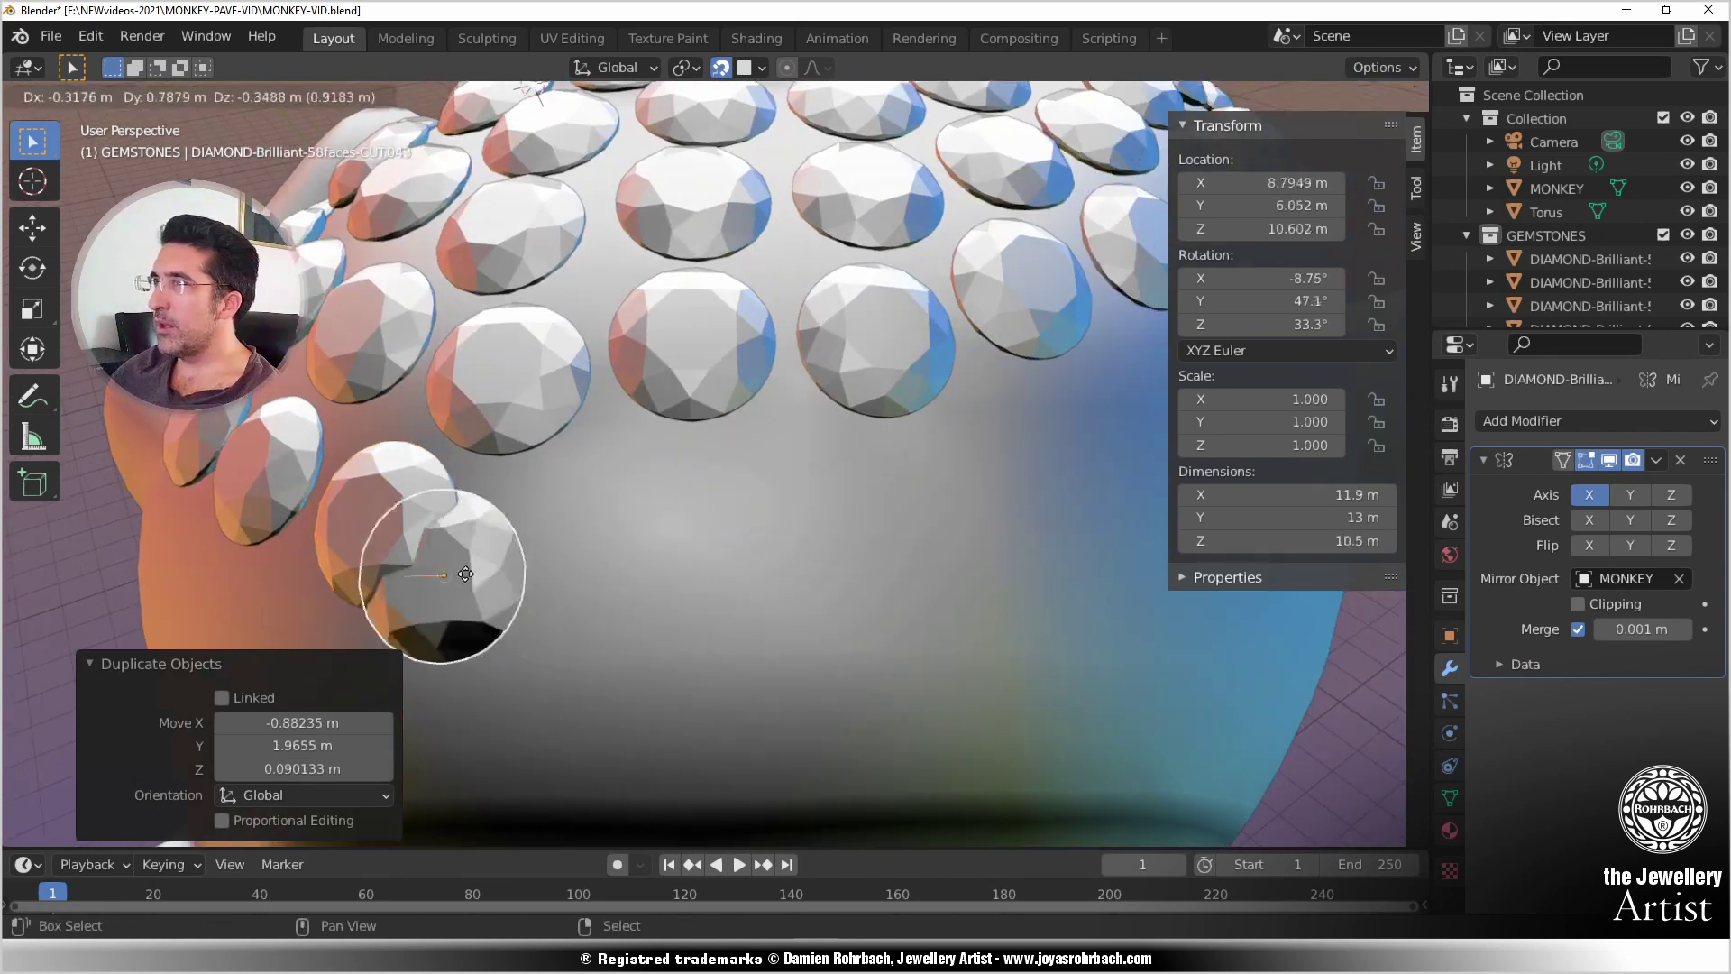
pyautogui.click(561, 544)
pyautogui.hotkey('shift', 'd')
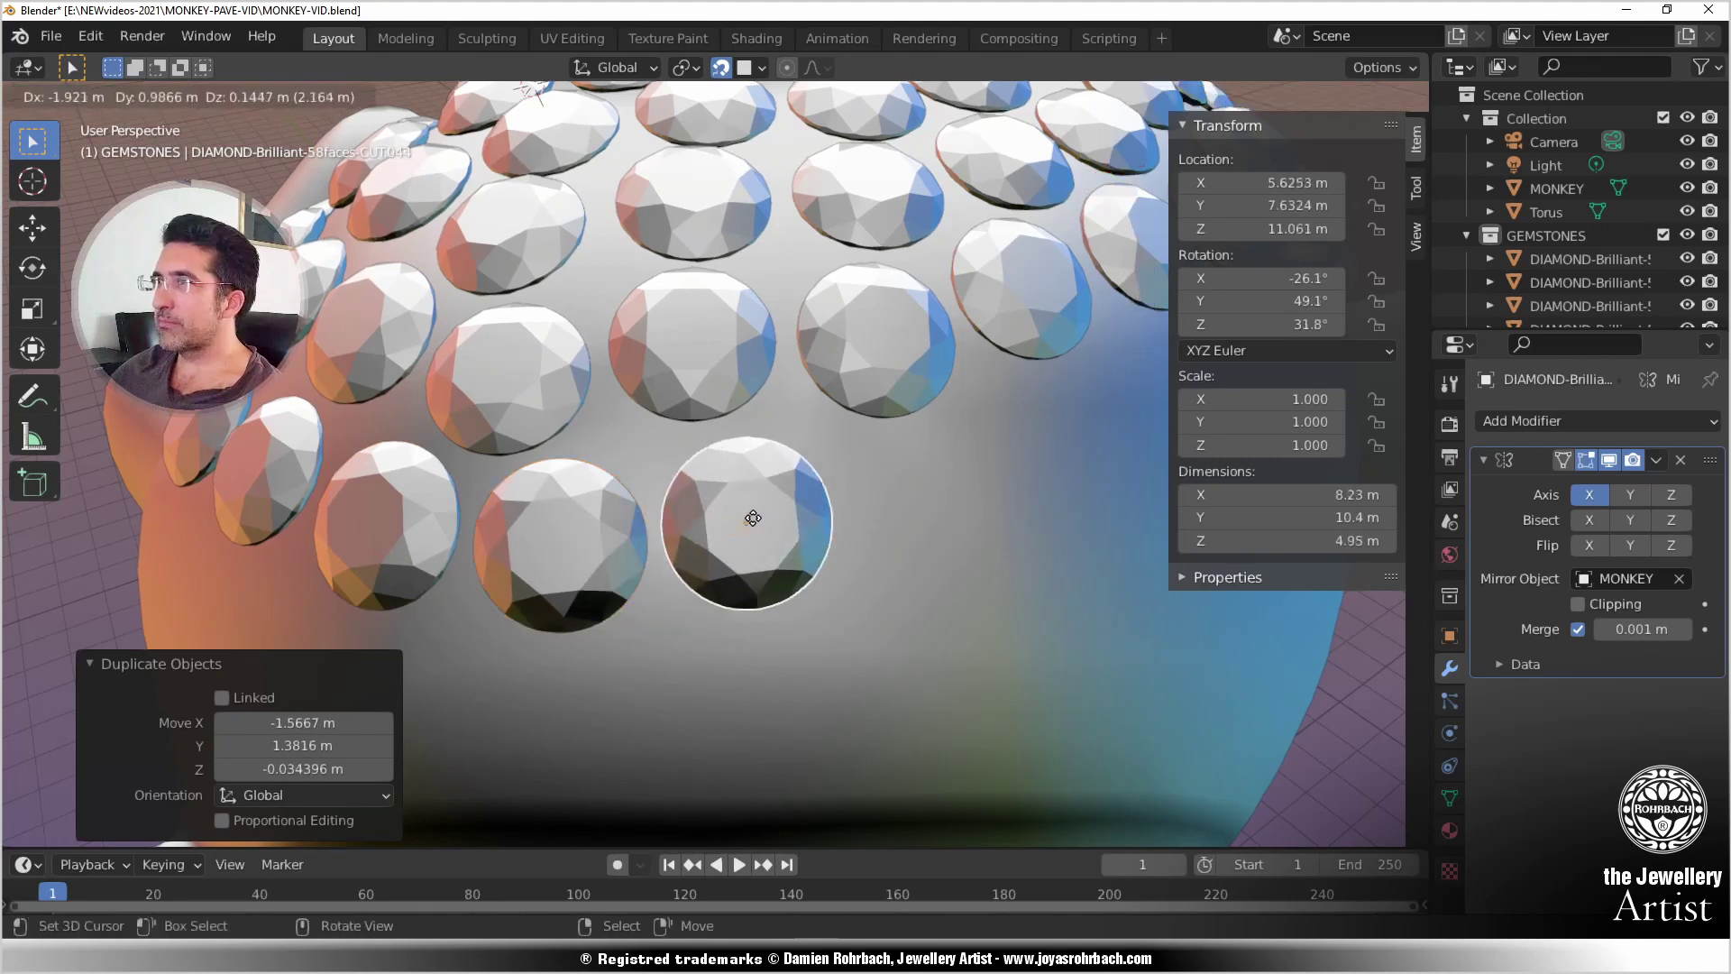
pyautogui.click(749, 512)
# Step: Close the row at the rear centre with two duplicated mirrored diamonds, about 2 m inward and 1 m back, then 2.3 m inward and 0.4 m back
pyautogui.moveTo(750, 513); pyautogui.dragTo(449, 500, button='middle')
pyautogui.hotkey('shift', 'd')
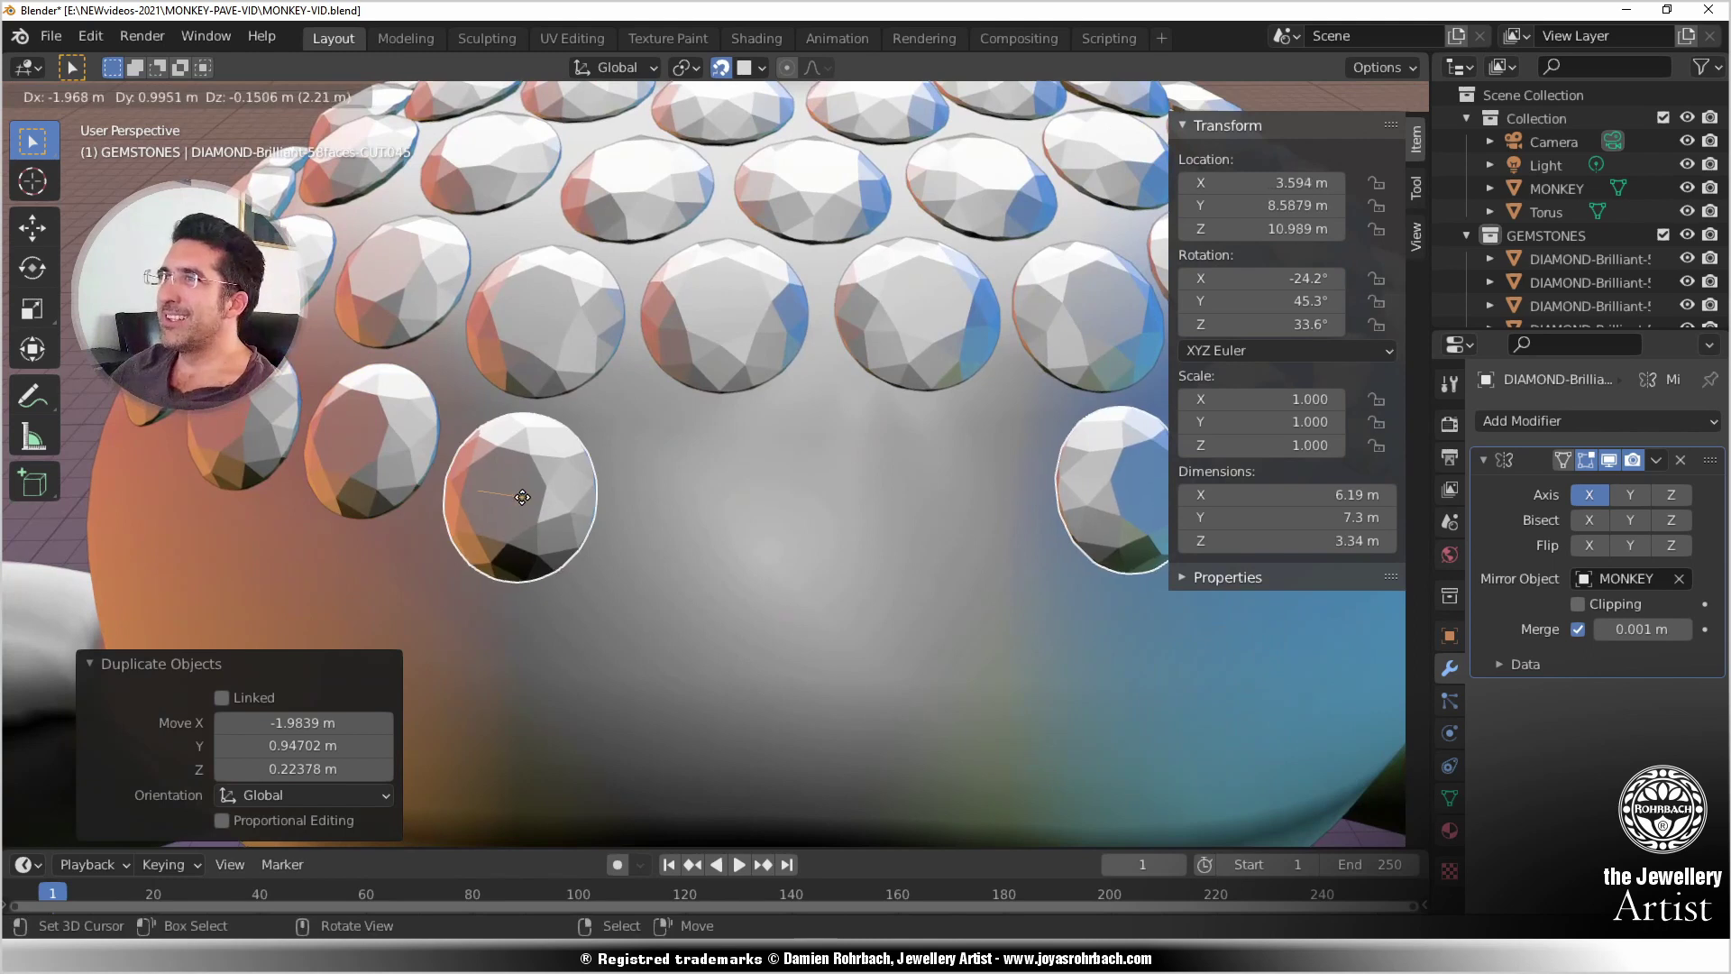
pyautogui.click(521, 496)
pyautogui.hotkey('shift', 'd')
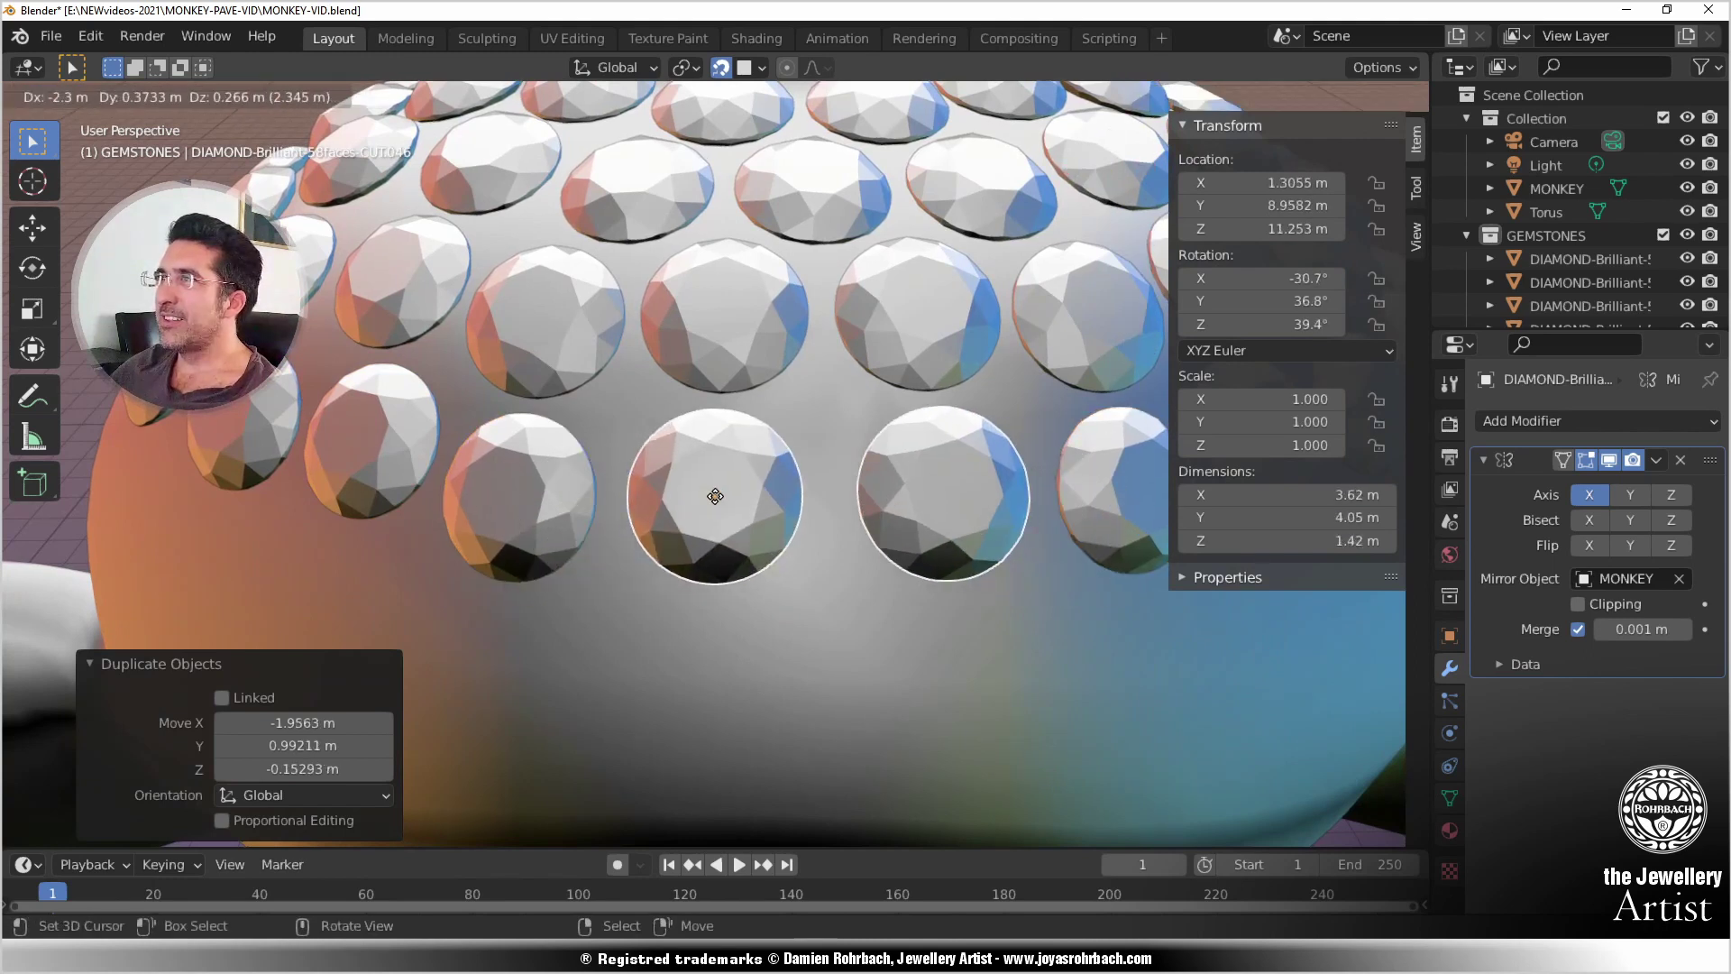
pyautogui.click(705, 495)
# Step: Even out the rear row by nudging three mirrored diamonds inward, the first about 0.2 m and the last about 0.07 m
pyautogui.moveTo(705, 495); pyautogui.dragTo(588, 500, button='middle')
pyautogui.hotkey('shift', 'd')
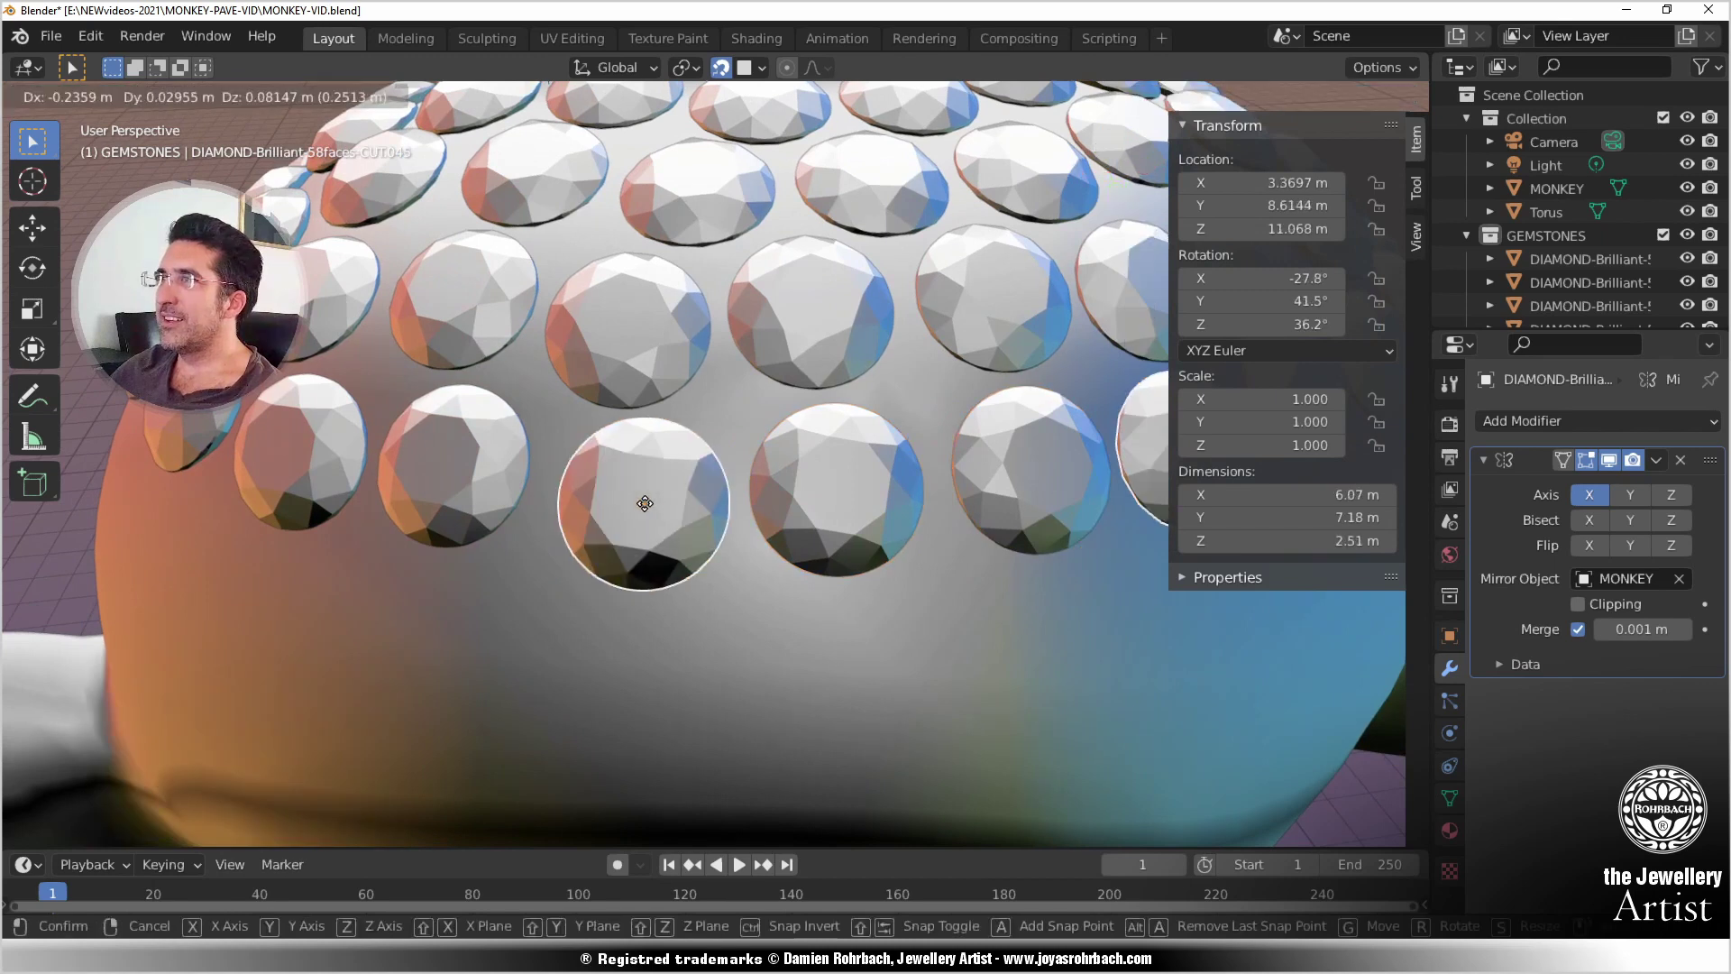
pyautogui.click(644, 507)
pyautogui.moveTo(644, 507); pyautogui.dragTo(661, 525, button='middle')
pyautogui.click(689, 517)
pyautogui.press('g')
pyautogui.click(726, 518)
pyautogui.click(545, 533)
pyautogui.press('g')
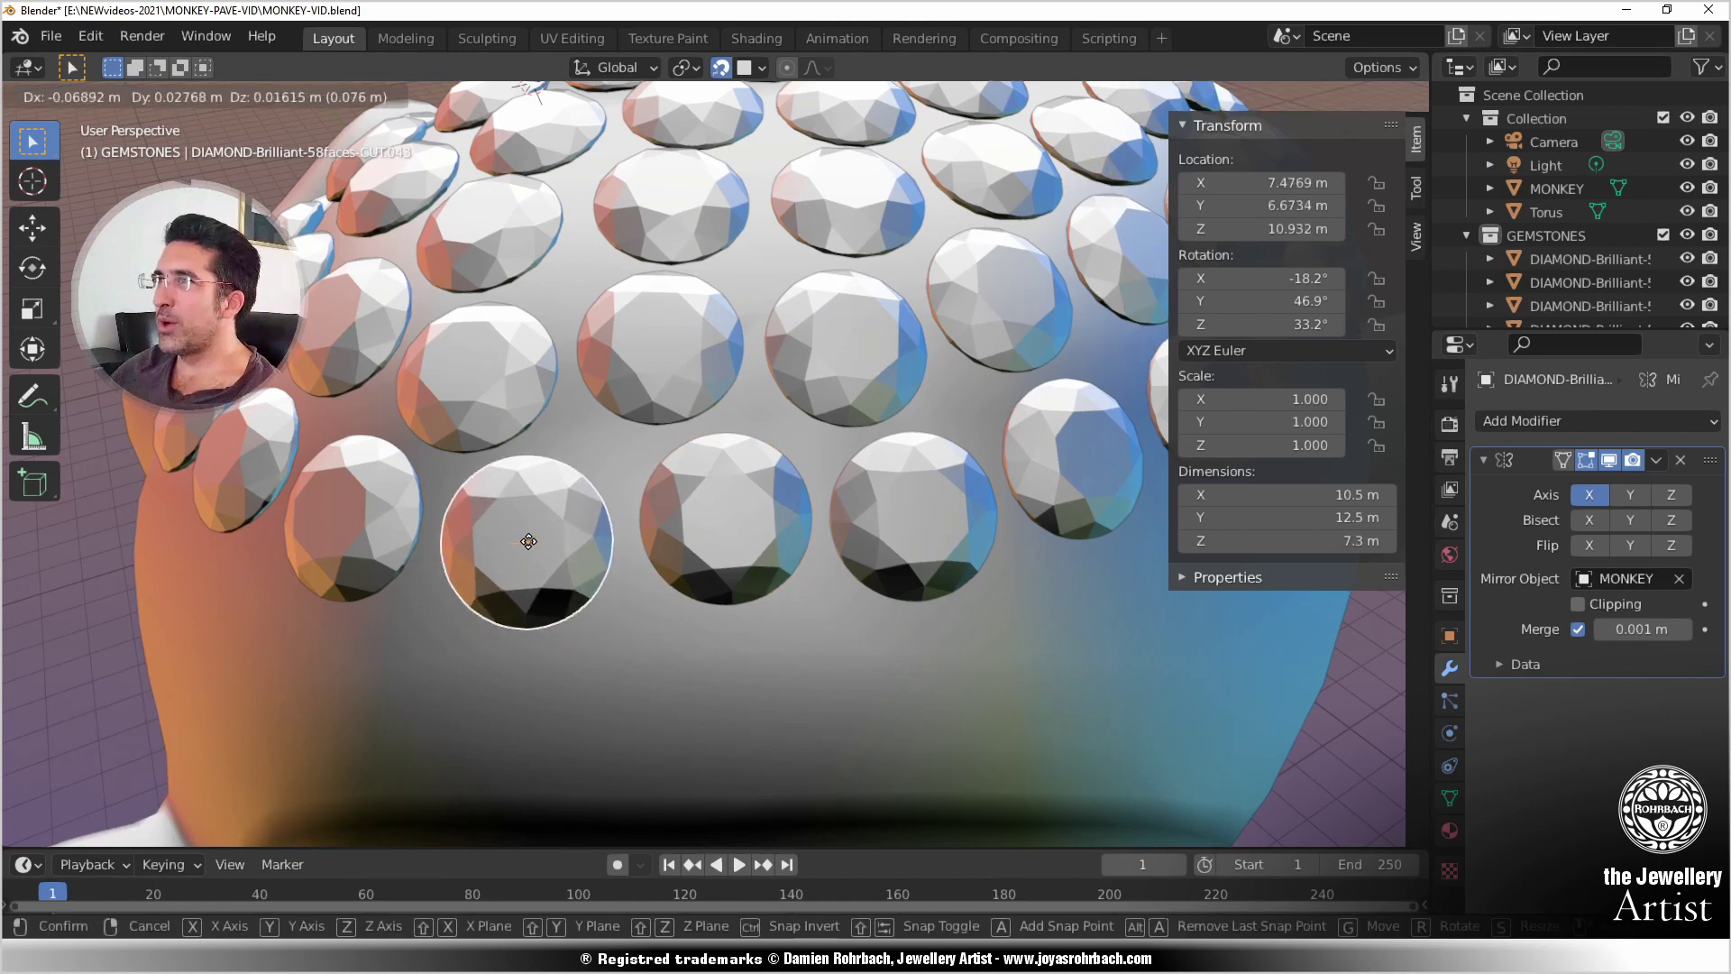
pyautogui.click(528, 541)
# Step: Examine the diamond rows around the head and the bare surface left above the brow and ear
pyautogui.scroll(-5, 516, 525)
pyautogui.moveTo(516, 525); pyautogui.dragTo(839, 554, button='middle')
pyautogui.scroll(3, 738, 554)
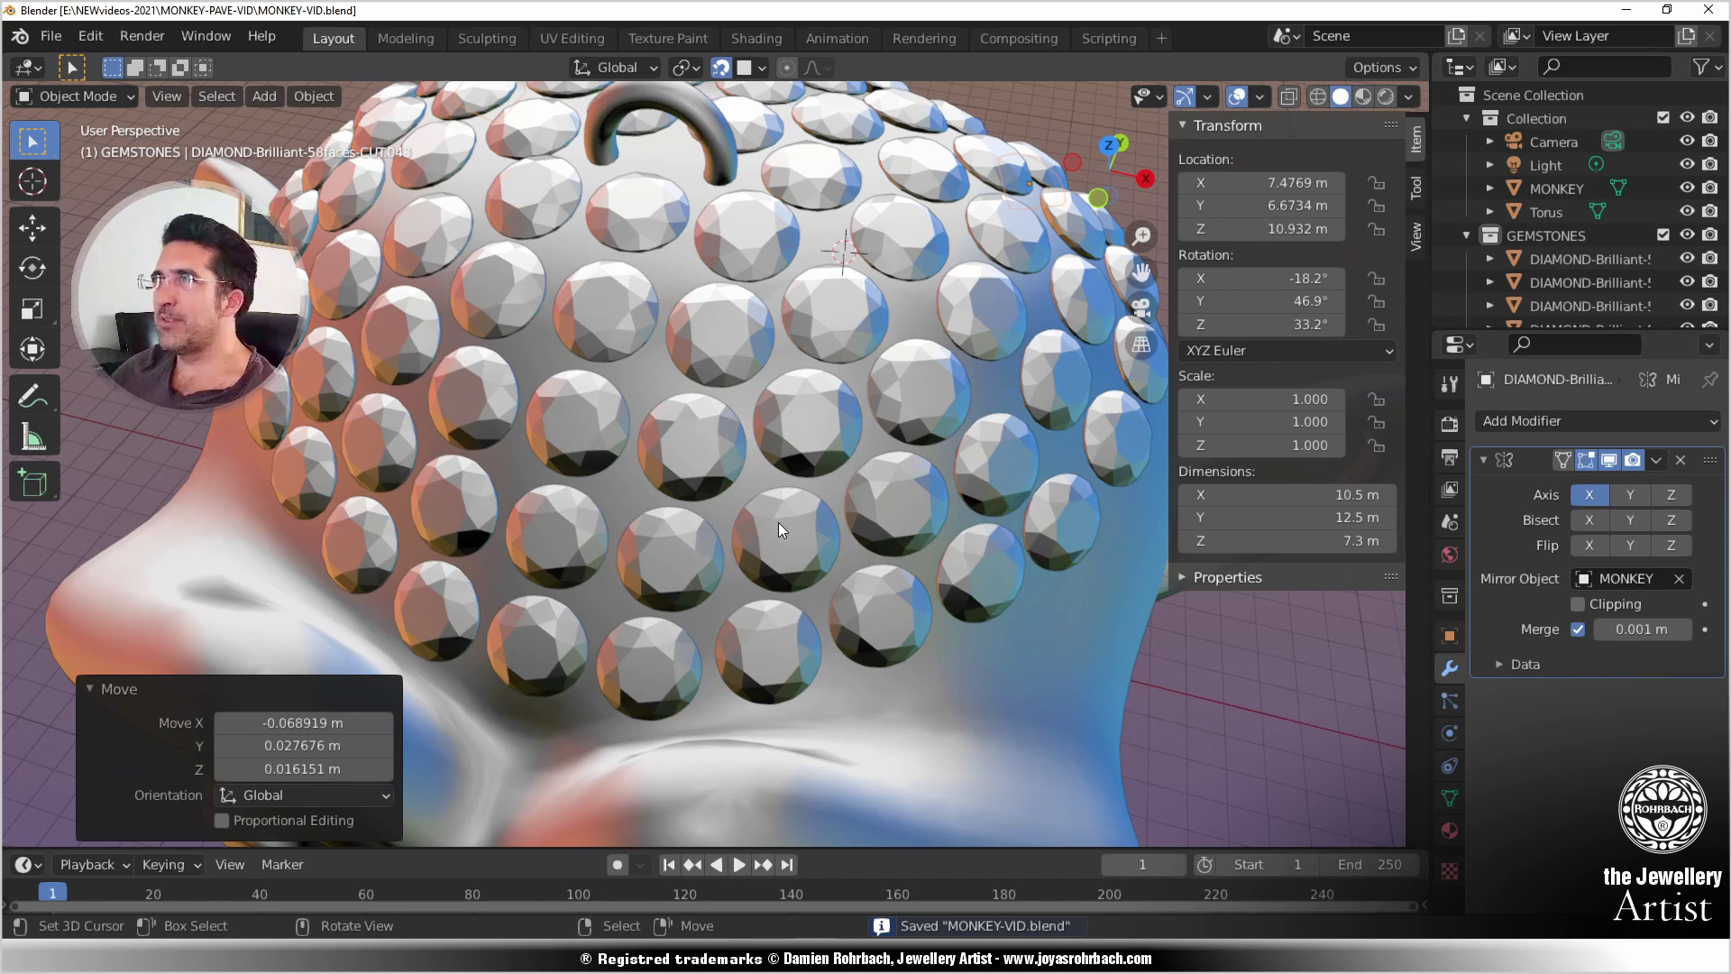
pyautogui.moveTo(662, 200); pyautogui.dragTo(651, 559, button='middle')
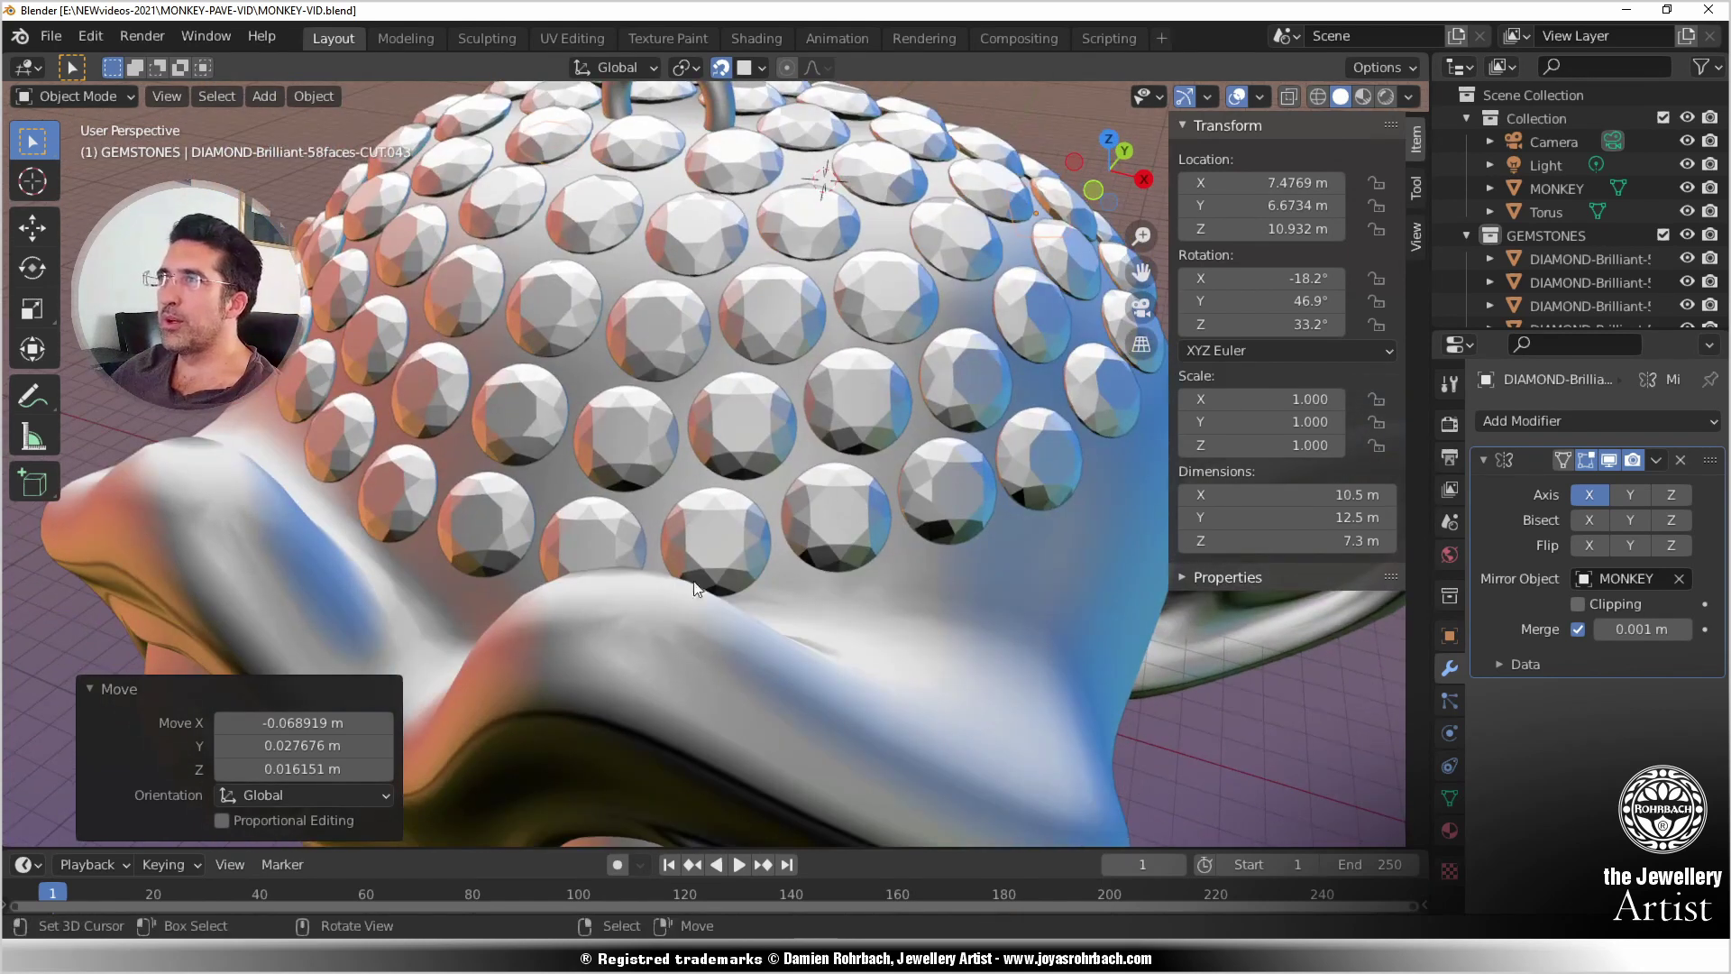
pyautogui.moveTo(685, 436); pyautogui.dragTo(646, 518, button='middle')
pyautogui.moveTo(723, 590); pyautogui.dragTo(853, 500, button='middle')
pyautogui.scroll(-5, 776, 430)
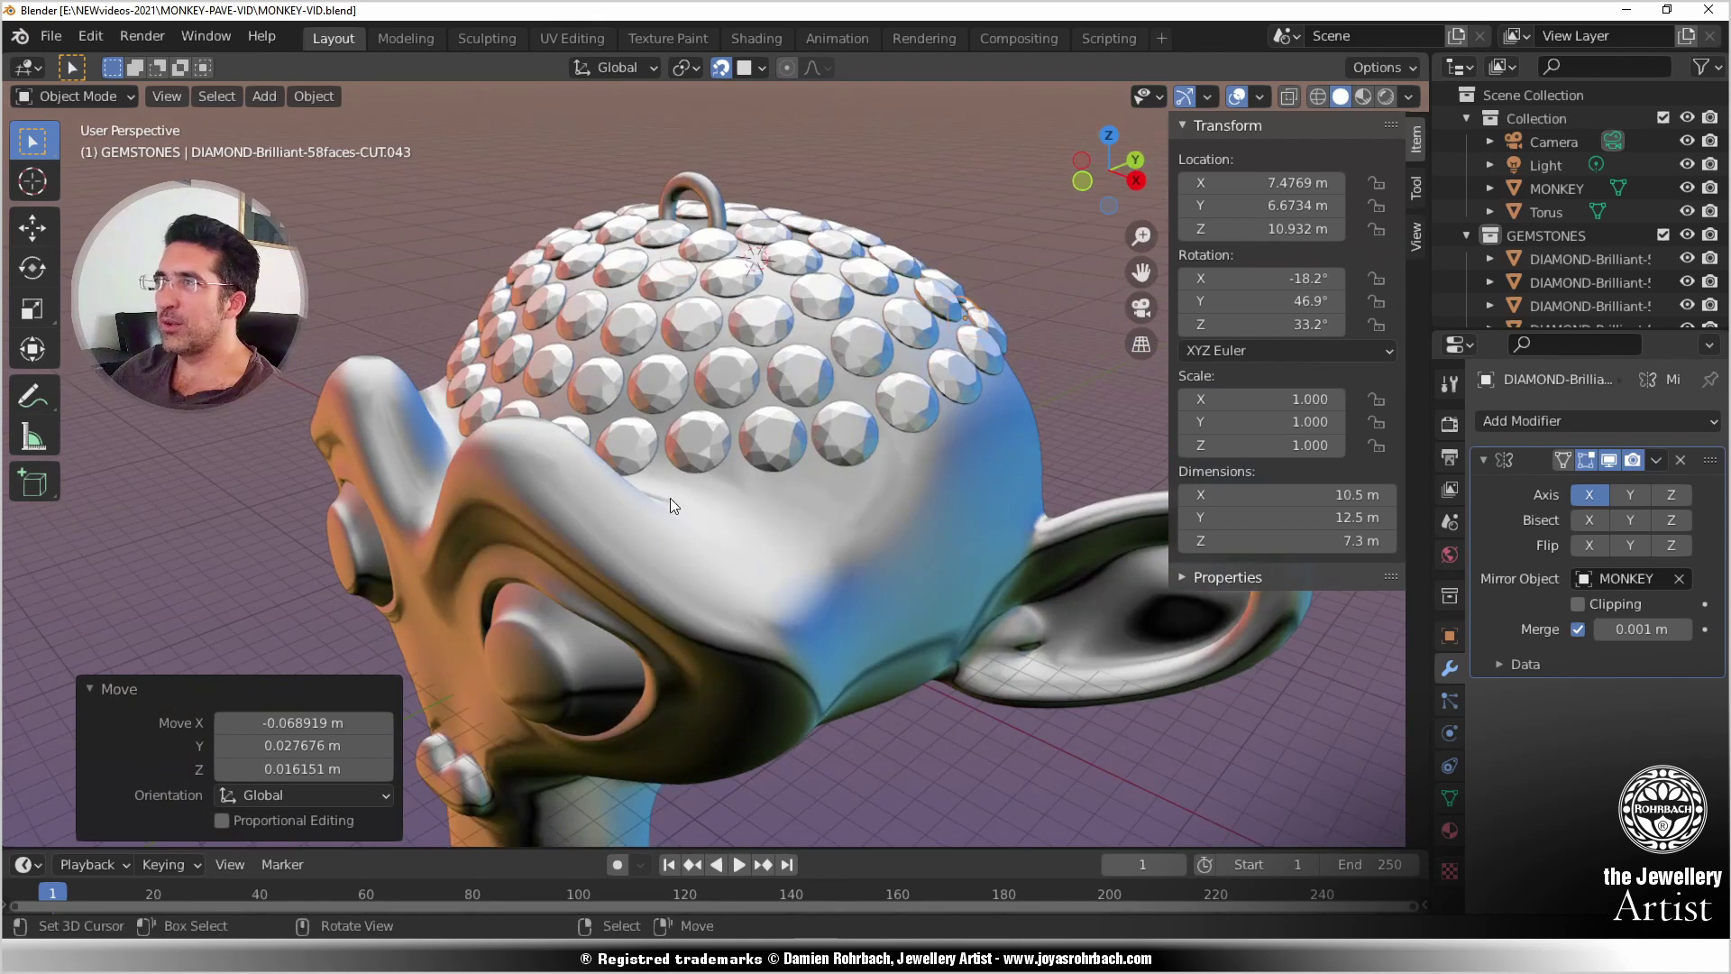
pyautogui.scroll(3, 670, 505)
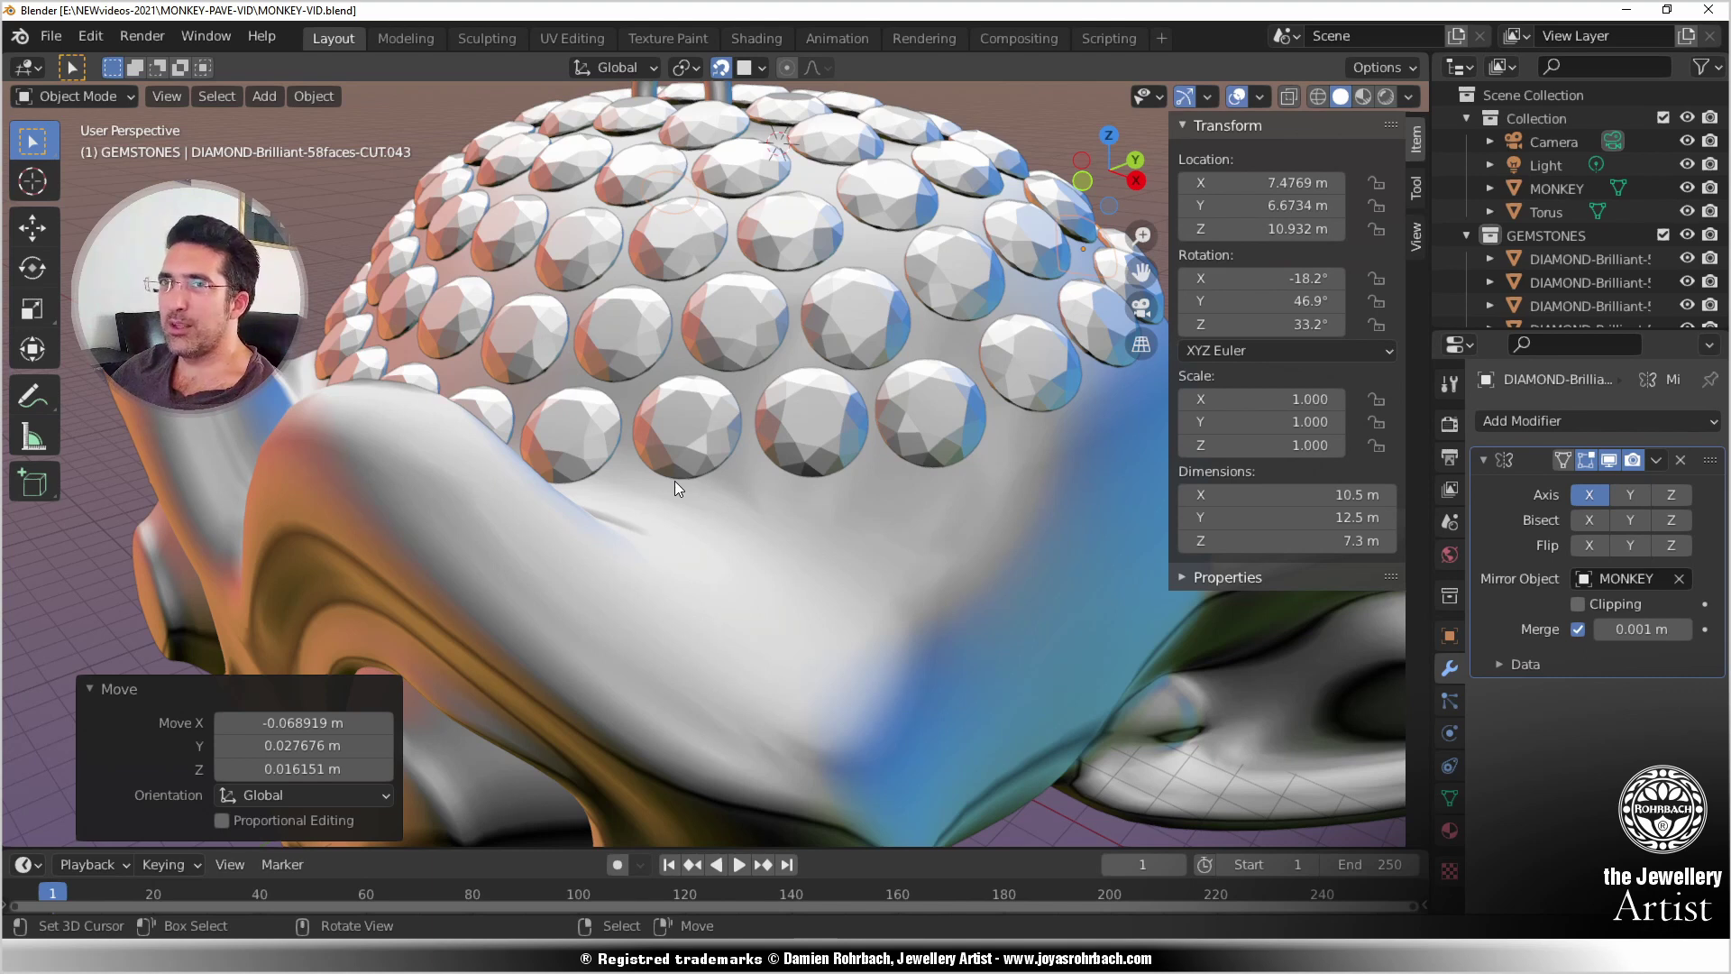
# Step: Begin a lower row behind the brow ridge with two duplicated mirrored diamonds, about 2.1 m forward and 1.2 m lower, then 1.8 m outward and 1.1 m back
pyautogui.click(687, 436)
pyautogui.moveTo(685, 435); pyautogui.dragTo(570, 372, button='middle')
pyautogui.hotkey('shift', 'd')
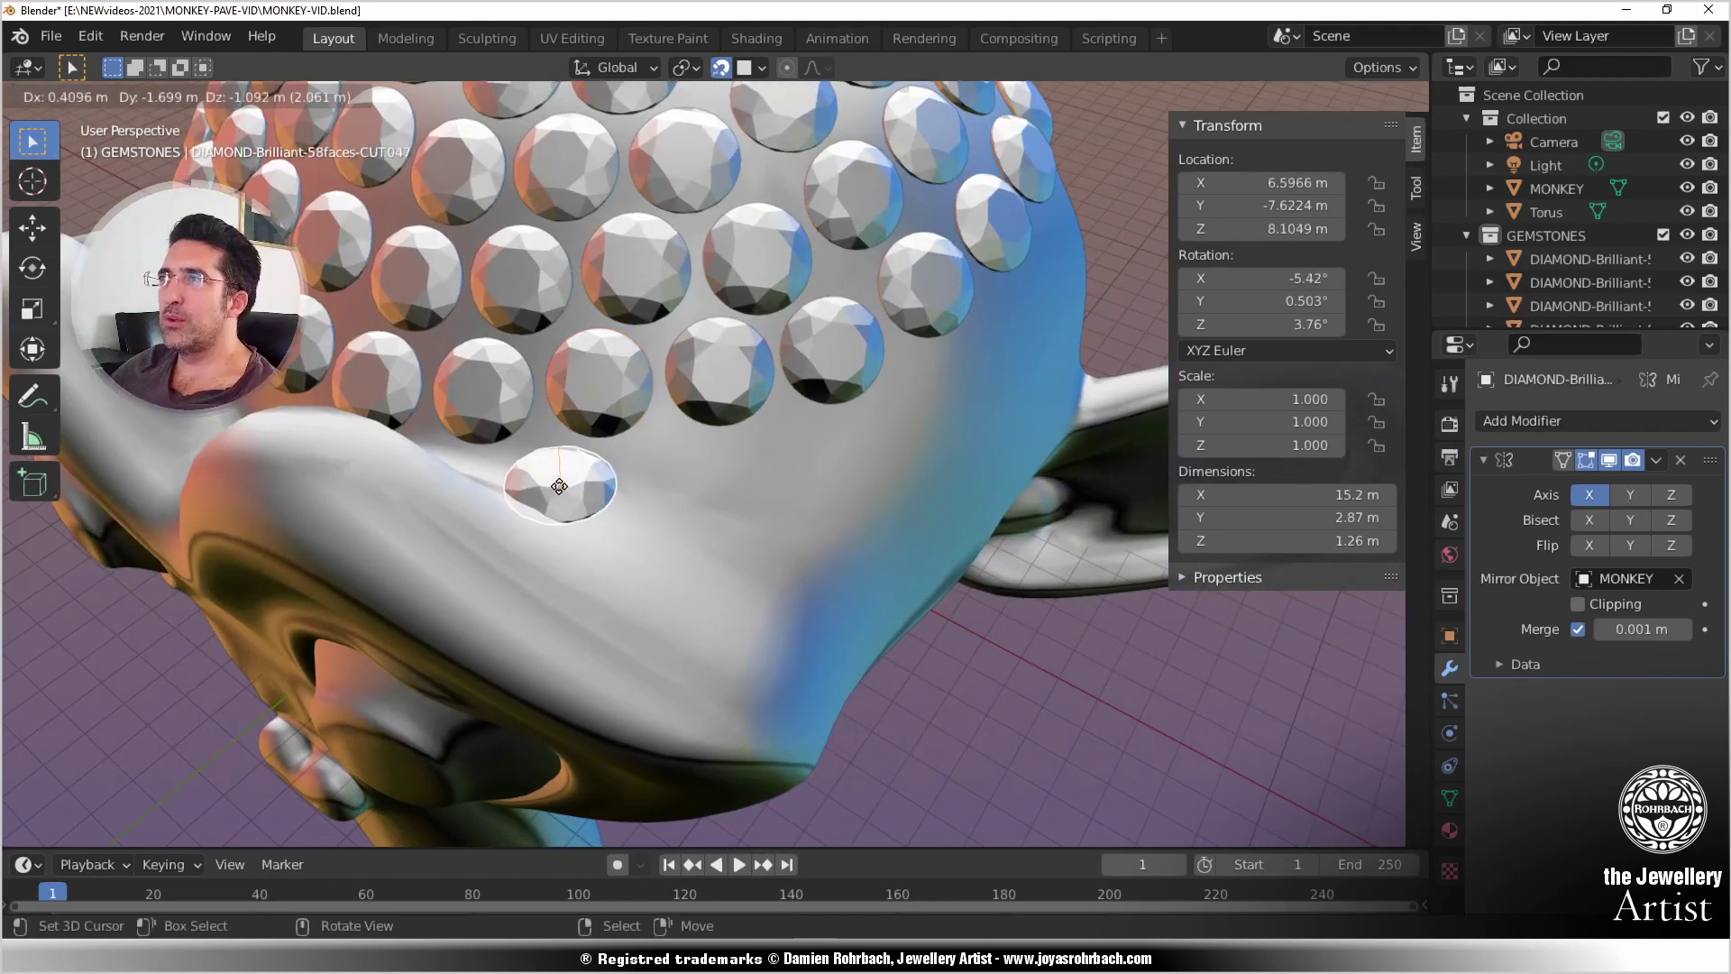
pyautogui.click(553, 482)
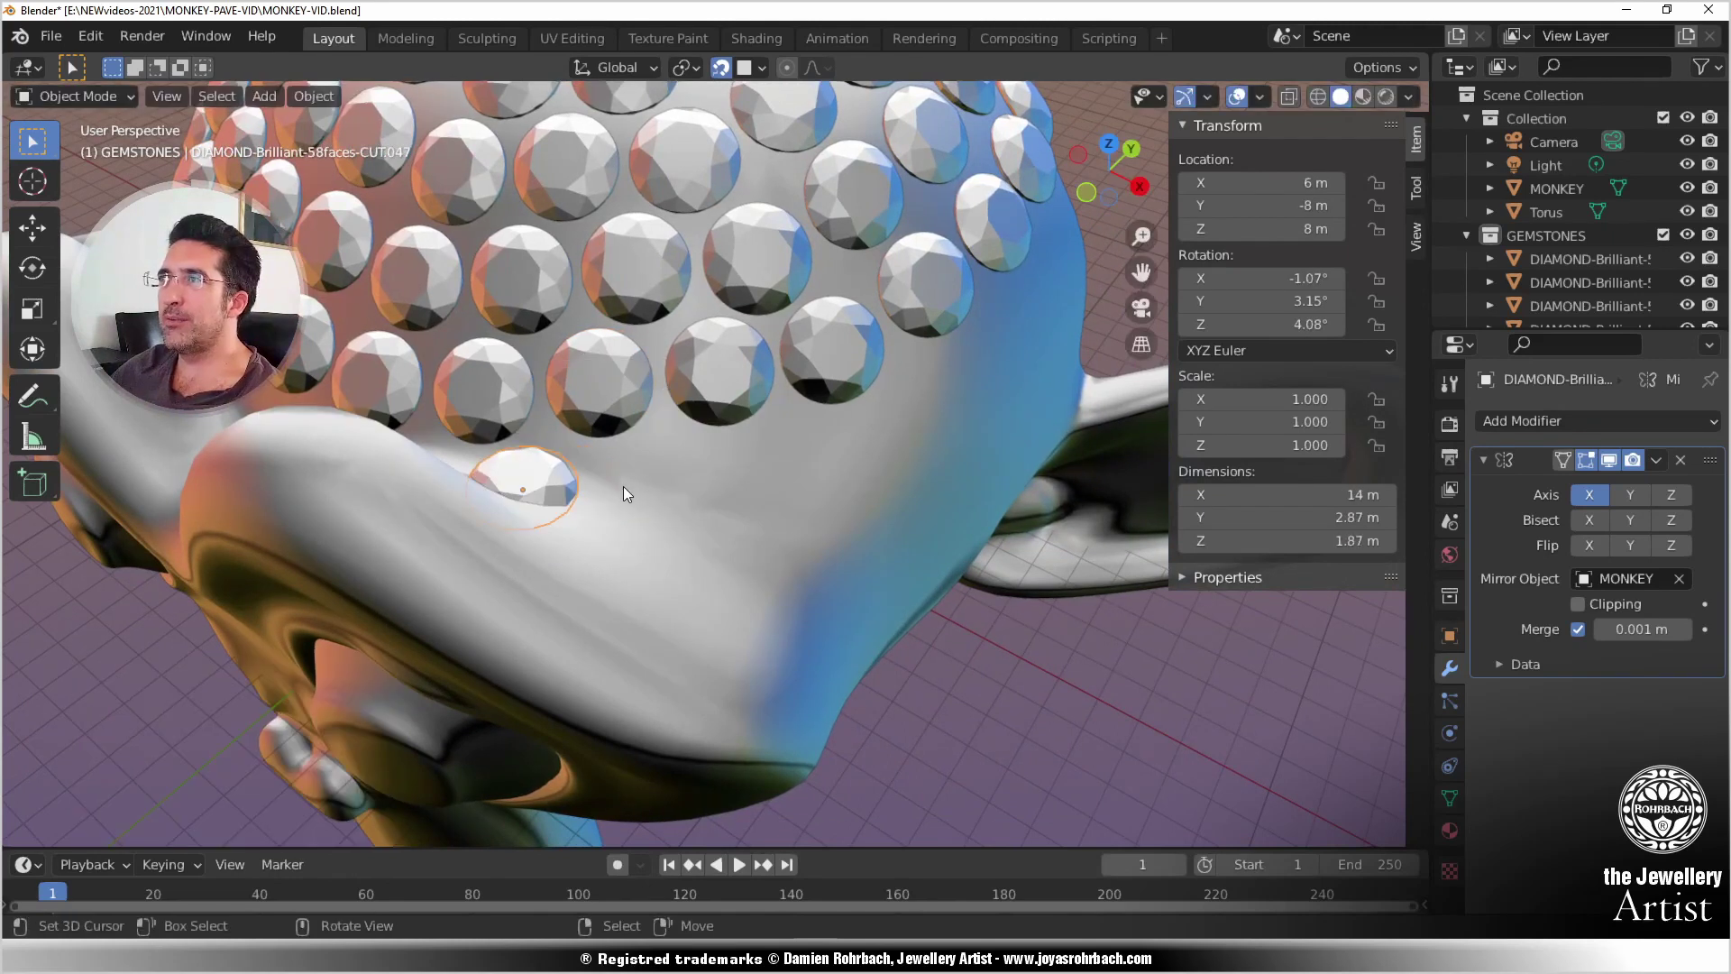
pyautogui.hotkey('shift', 'd')
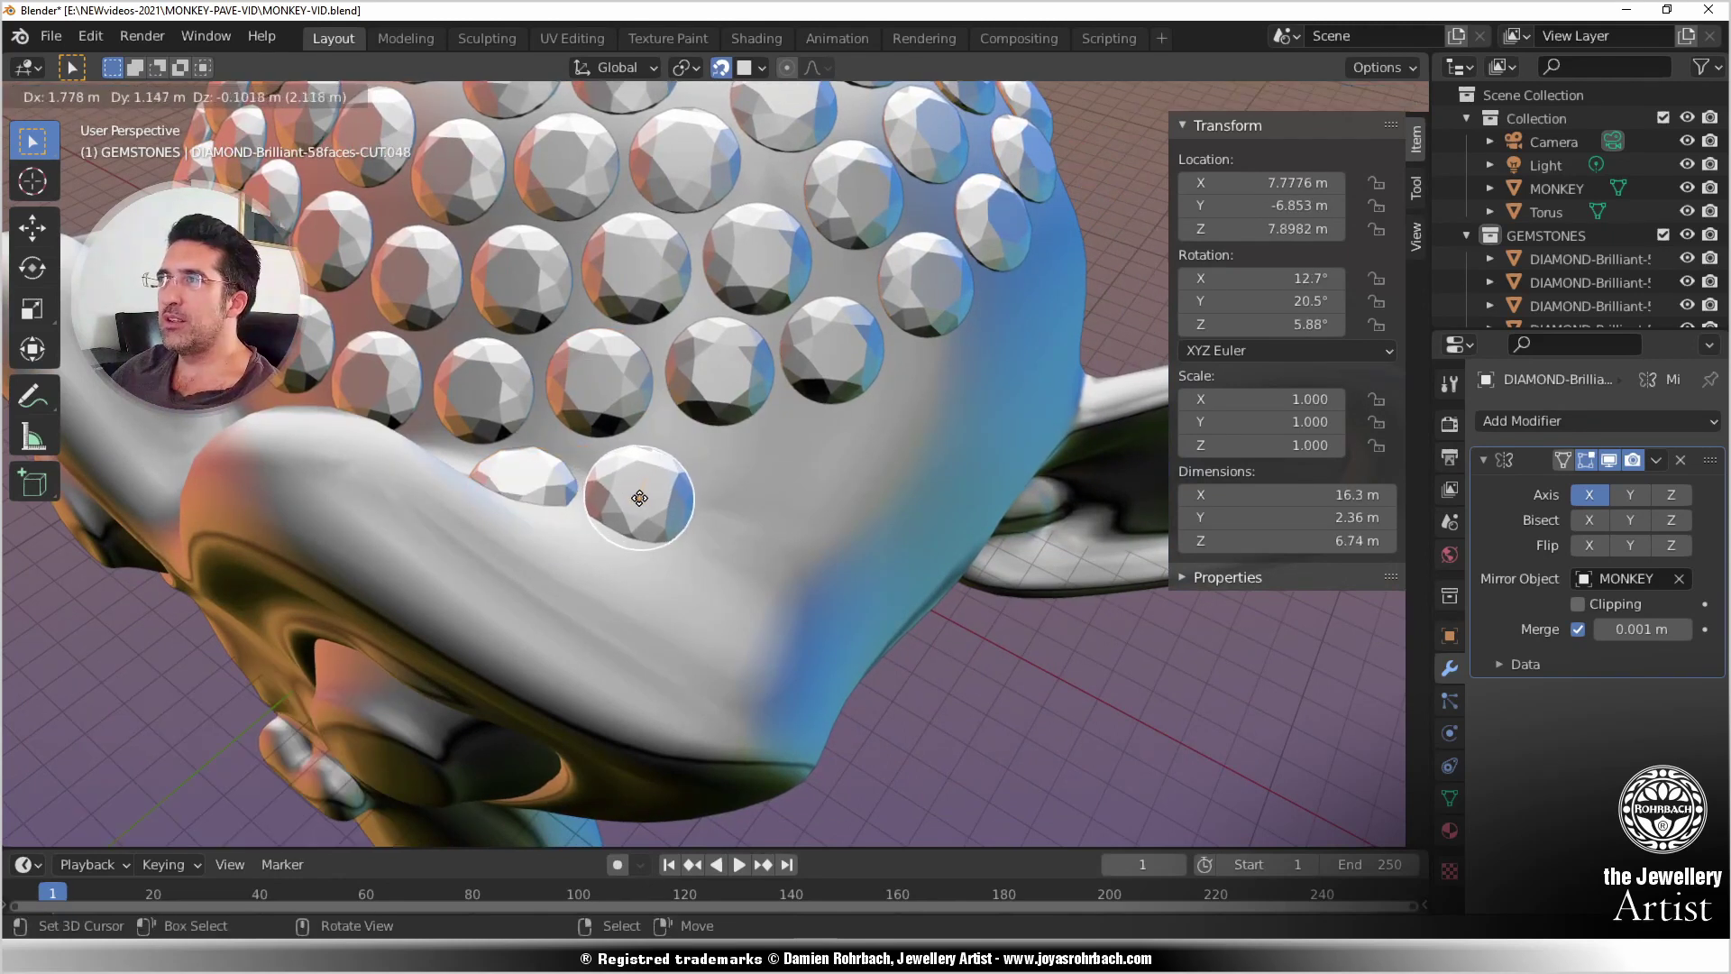
pyautogui.click(641, 496)
# Step: Extend the lower row toward the side with three duplicated mirrored diamonds, the last about 0.8 m outward and 2 m back
pyautogui.hotkey('shift', 'd')
pyautogui.click(756, 480)
pyautogui.moveTo(756, 479); pyautogui.dragTo(712, 452, button='middle')
pyautogui.hotkey('shift', 'd')
pyautogui.click(724, 449)
pyautogui.hotkey('shift', 'd')
pyautogui.click(843, 423)
# Step: Continue the lower row above the ear with two duplicated mirrored diamonds, each about 2.1 m back, shifted 0.3 m outward and then 0.3 m inward
pyautogui.moveTo(842, 424); pyautogui.dragTo(481, 424, button='middle')
pyautogui.hotkey('shift', 'd')
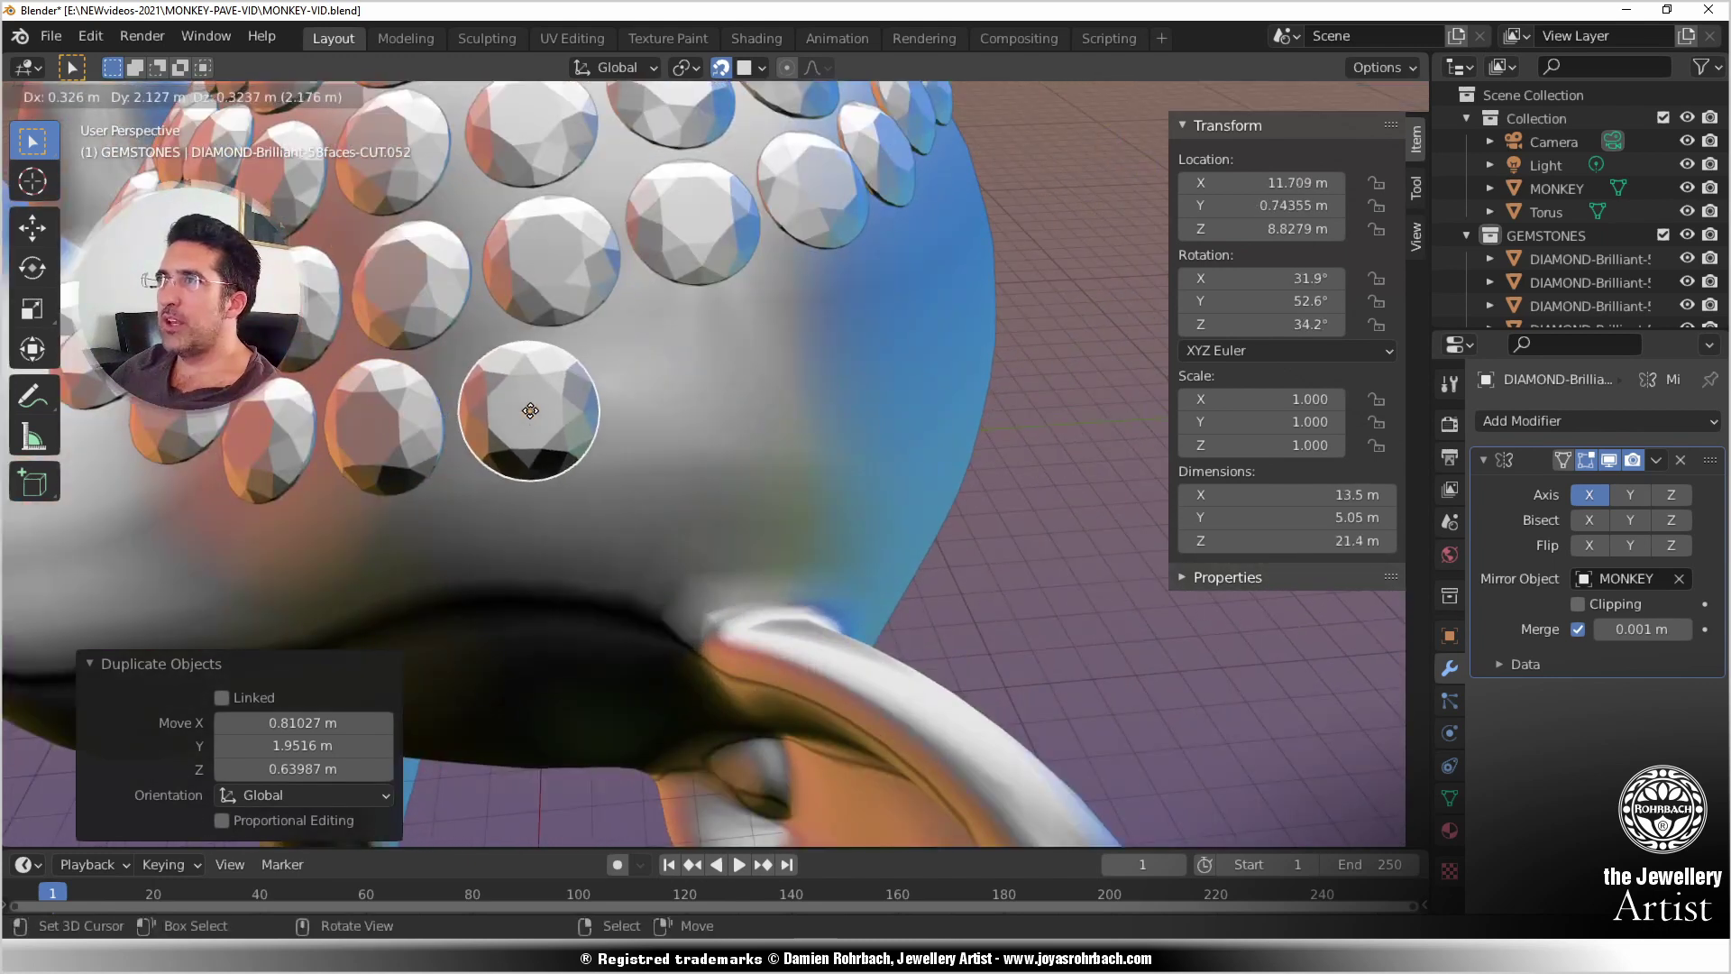
pyautogui.click(526, 406)
pyautogui.hotkey('shift', 'd')
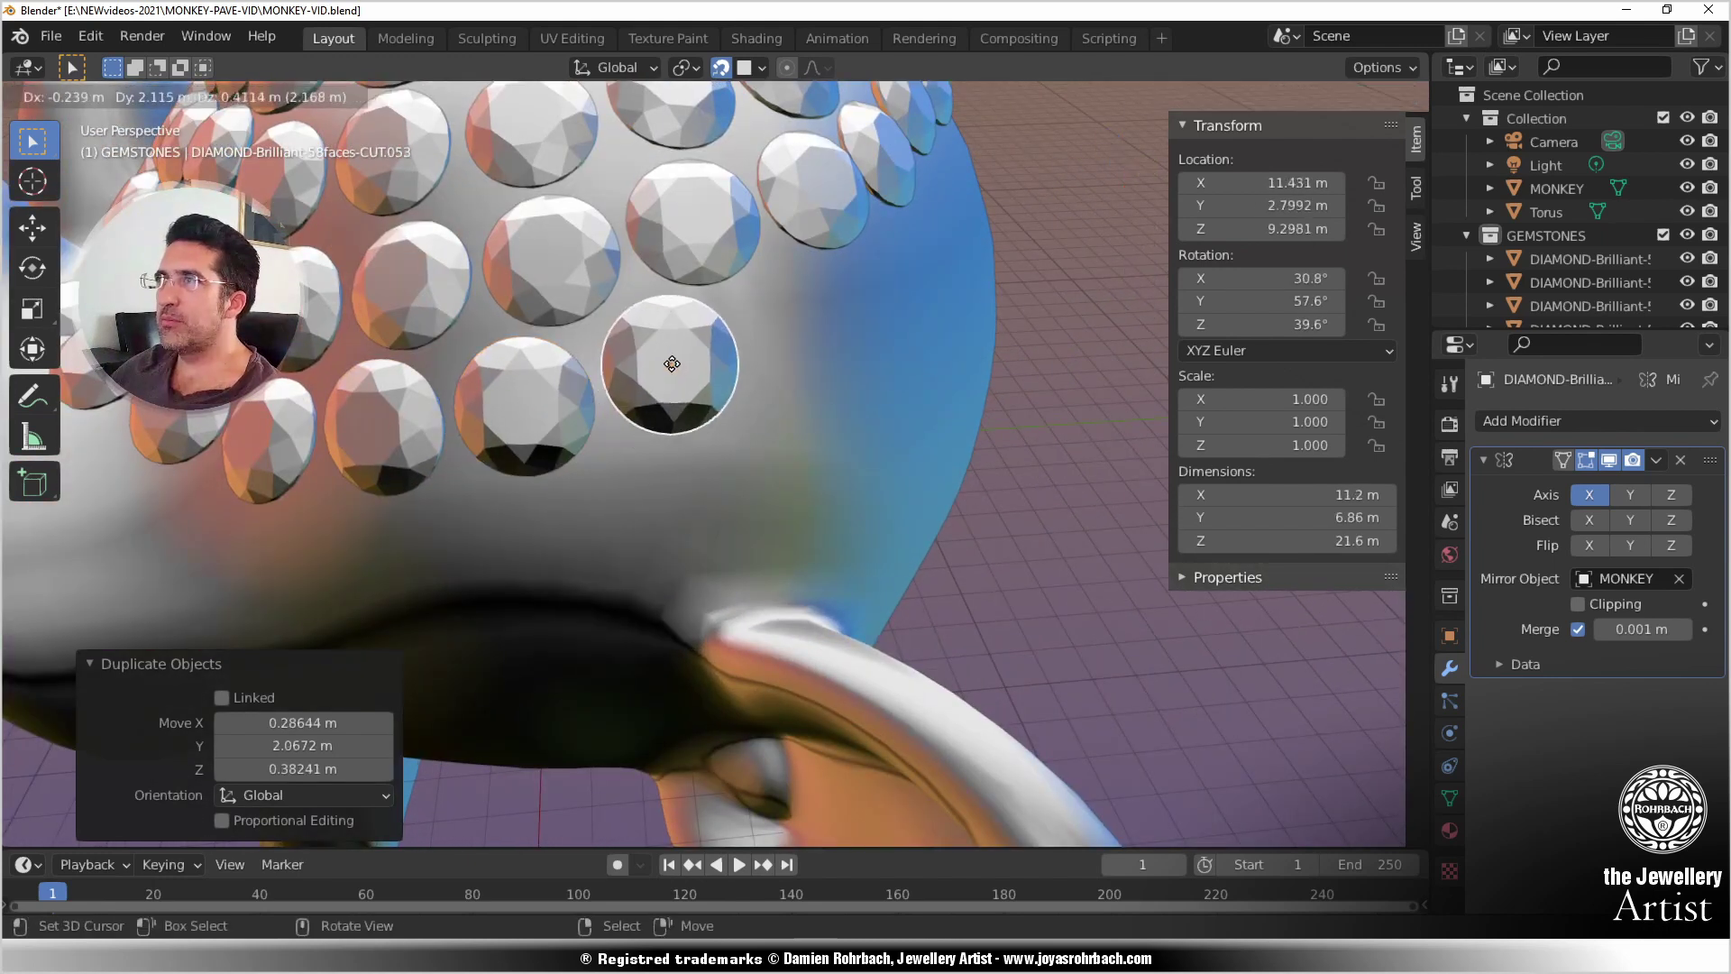
pyautogui.click(691, 370)
# Step: Turn the lower row behind the ear with two duplicated mirrored diamonds, about 0.6 m inward and 2.1 m back, then 1.2 m inward and 1.8 m back
pyautogui.moveTo(690, 370); pyautogui.dragTo(651, 369, button='middle')
pyautogui.hotkey('shift', 'd')
pyautogui.click(651, 370)
pyautogui.hotkey('shift', 'd')
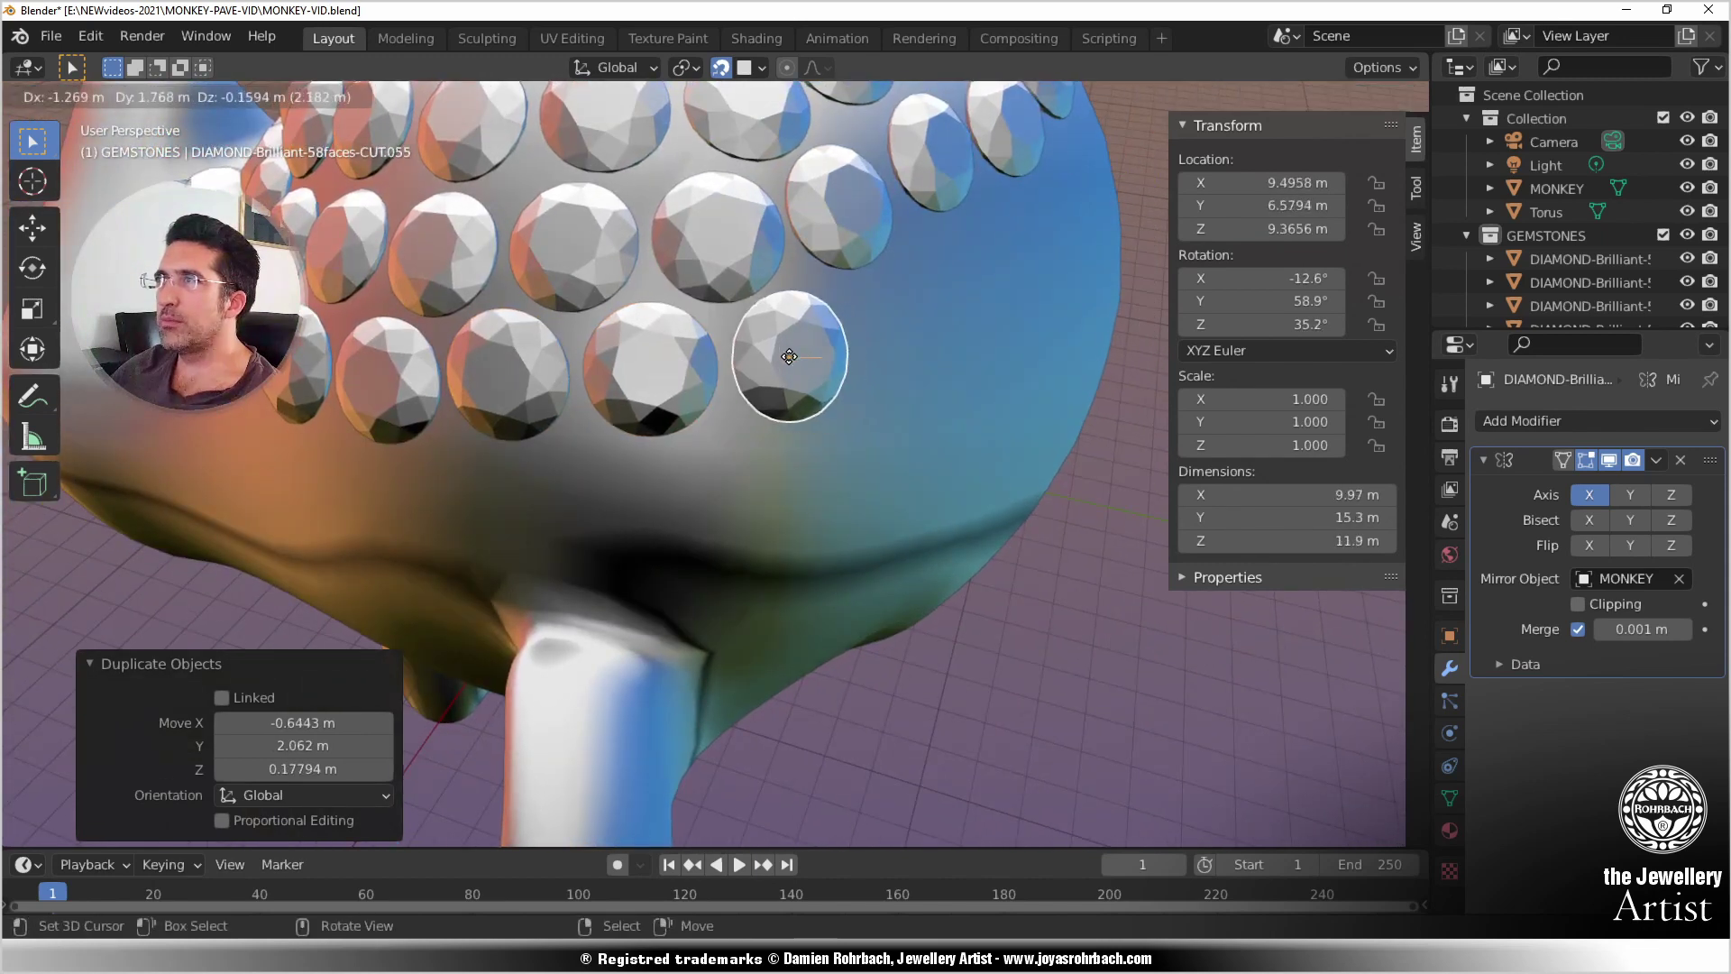
pyautogui.click(789, 360)
pyautogui.moveTo(788, 360); pyautogui.dragTo(678, 379, button='middle')
# Step: Run the lower row across the rear with three duplicated mirrored diamonds, about 1.7 m inward and 1.3 m back, then twice 2 m inward and 1 m back
pyautogui.hotkey('shift', 'd')
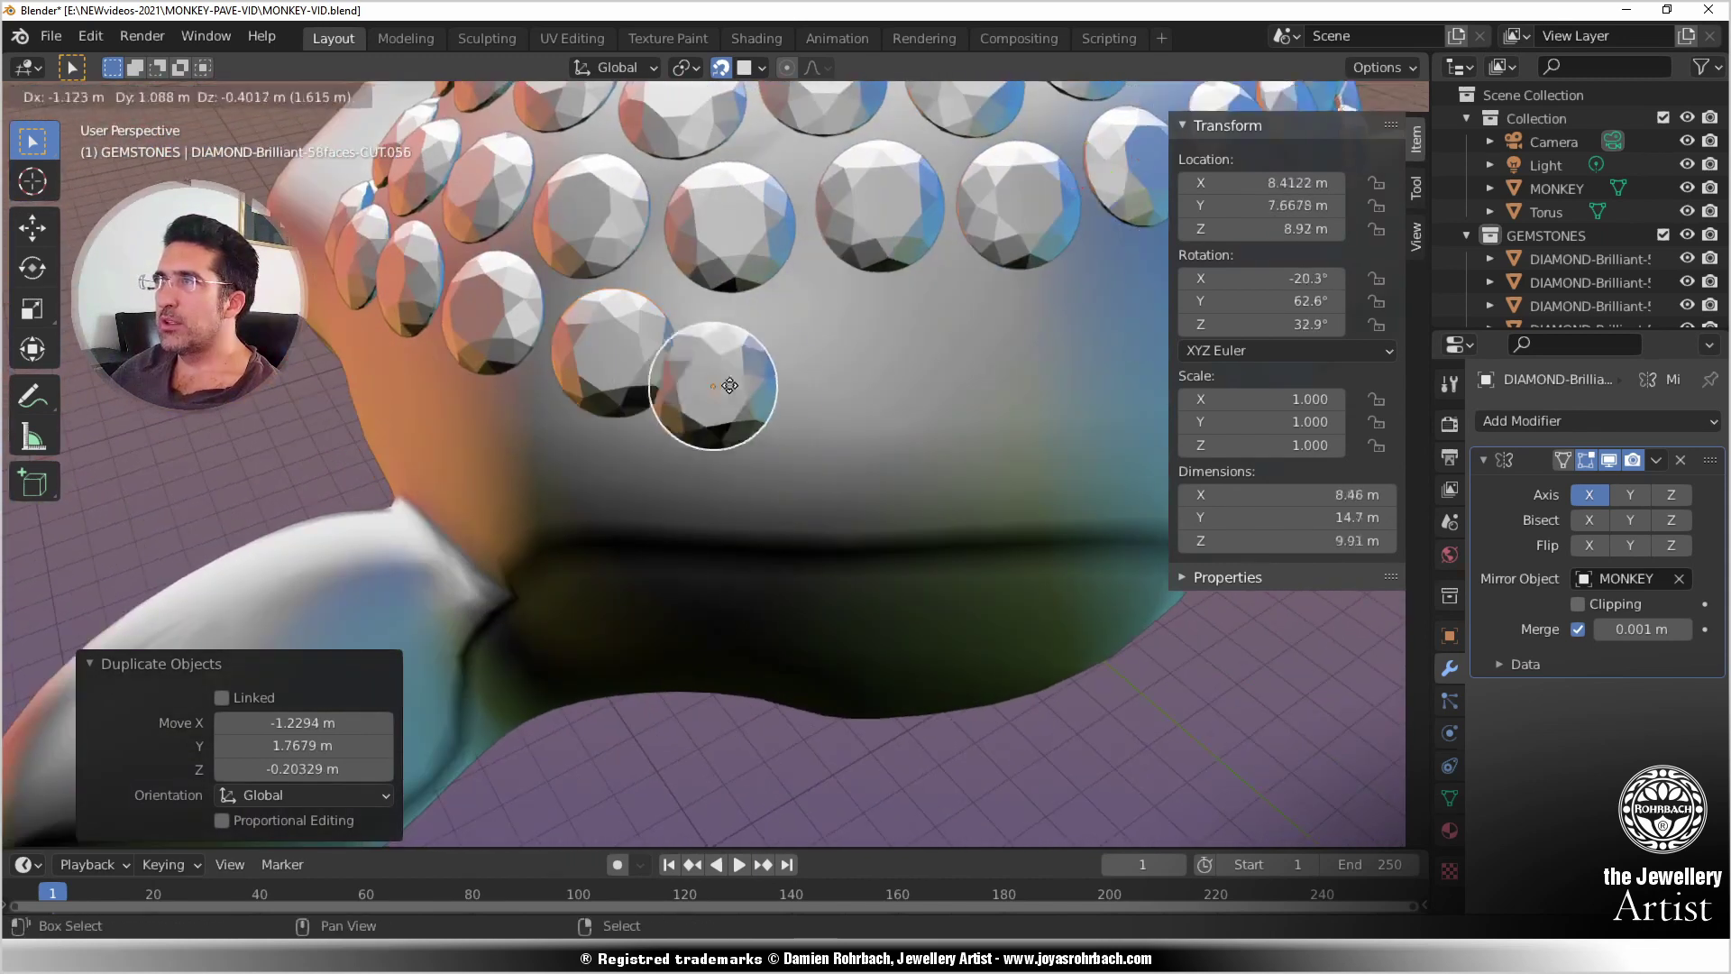
pyautogui.click(755, 365)
pyautogui.hotkey('shift', 'd')
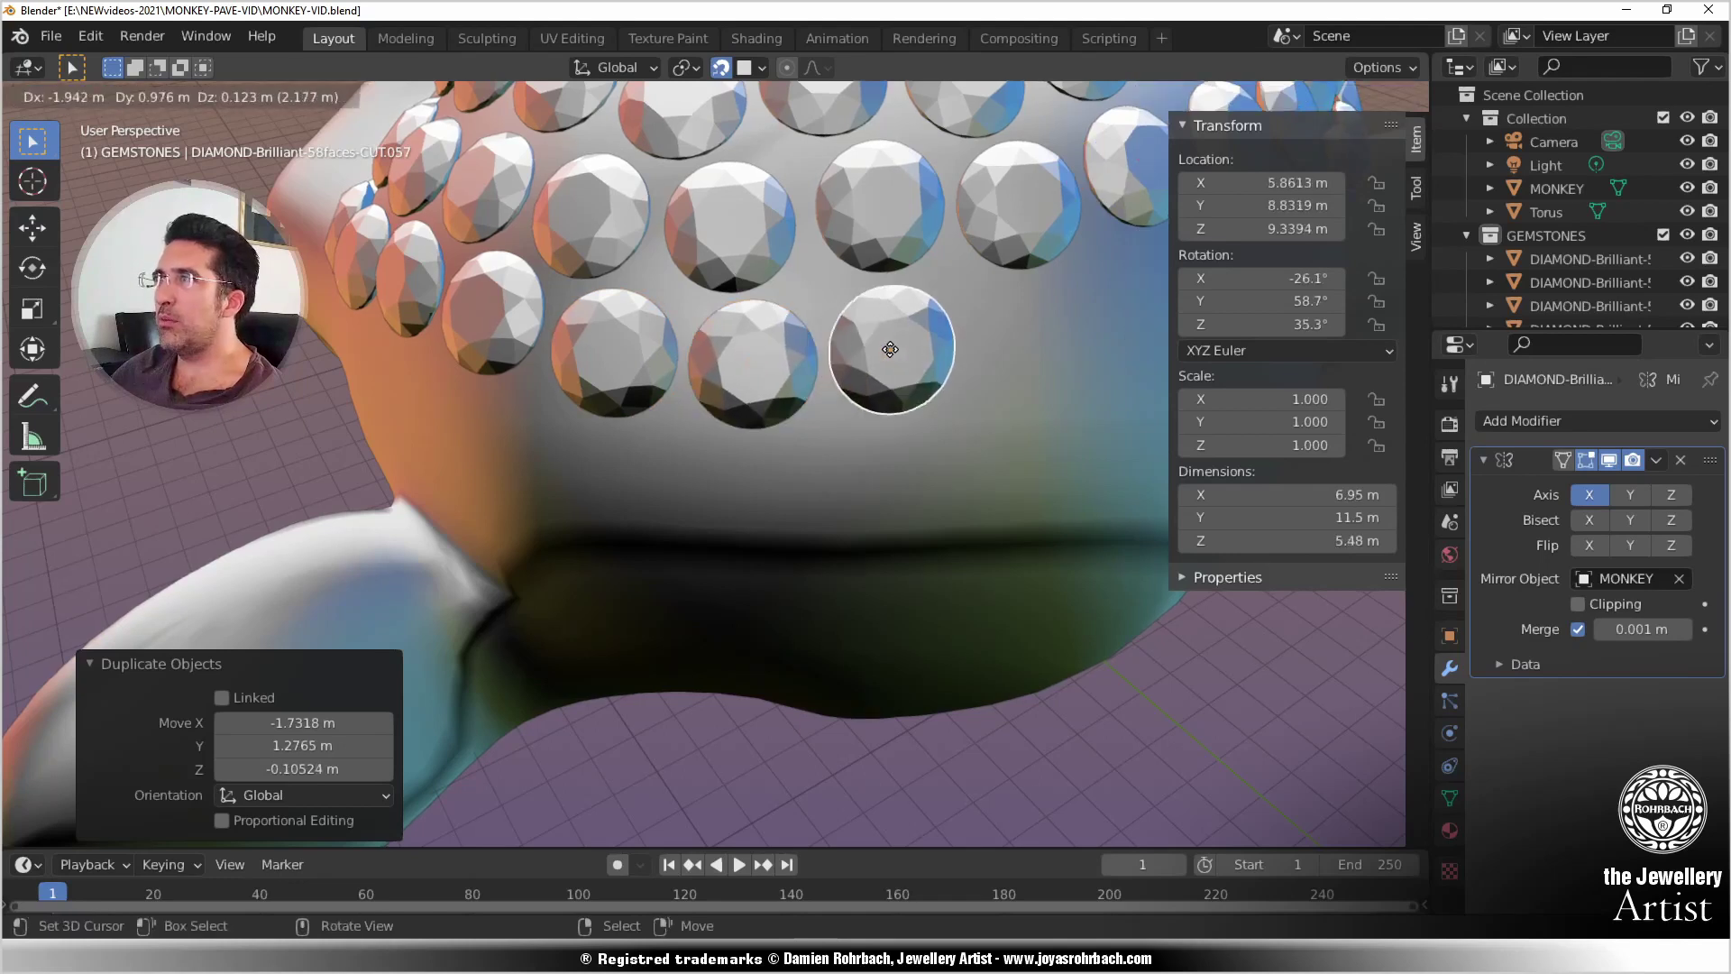
pyautogui.click(893, 349)
pyautogui.moveTo(894, 349); pyautogui.dragTo(614, 420, button='middle')
pyautogui.hotkey('shift', 'd')
pyautogui.click(717, 412)
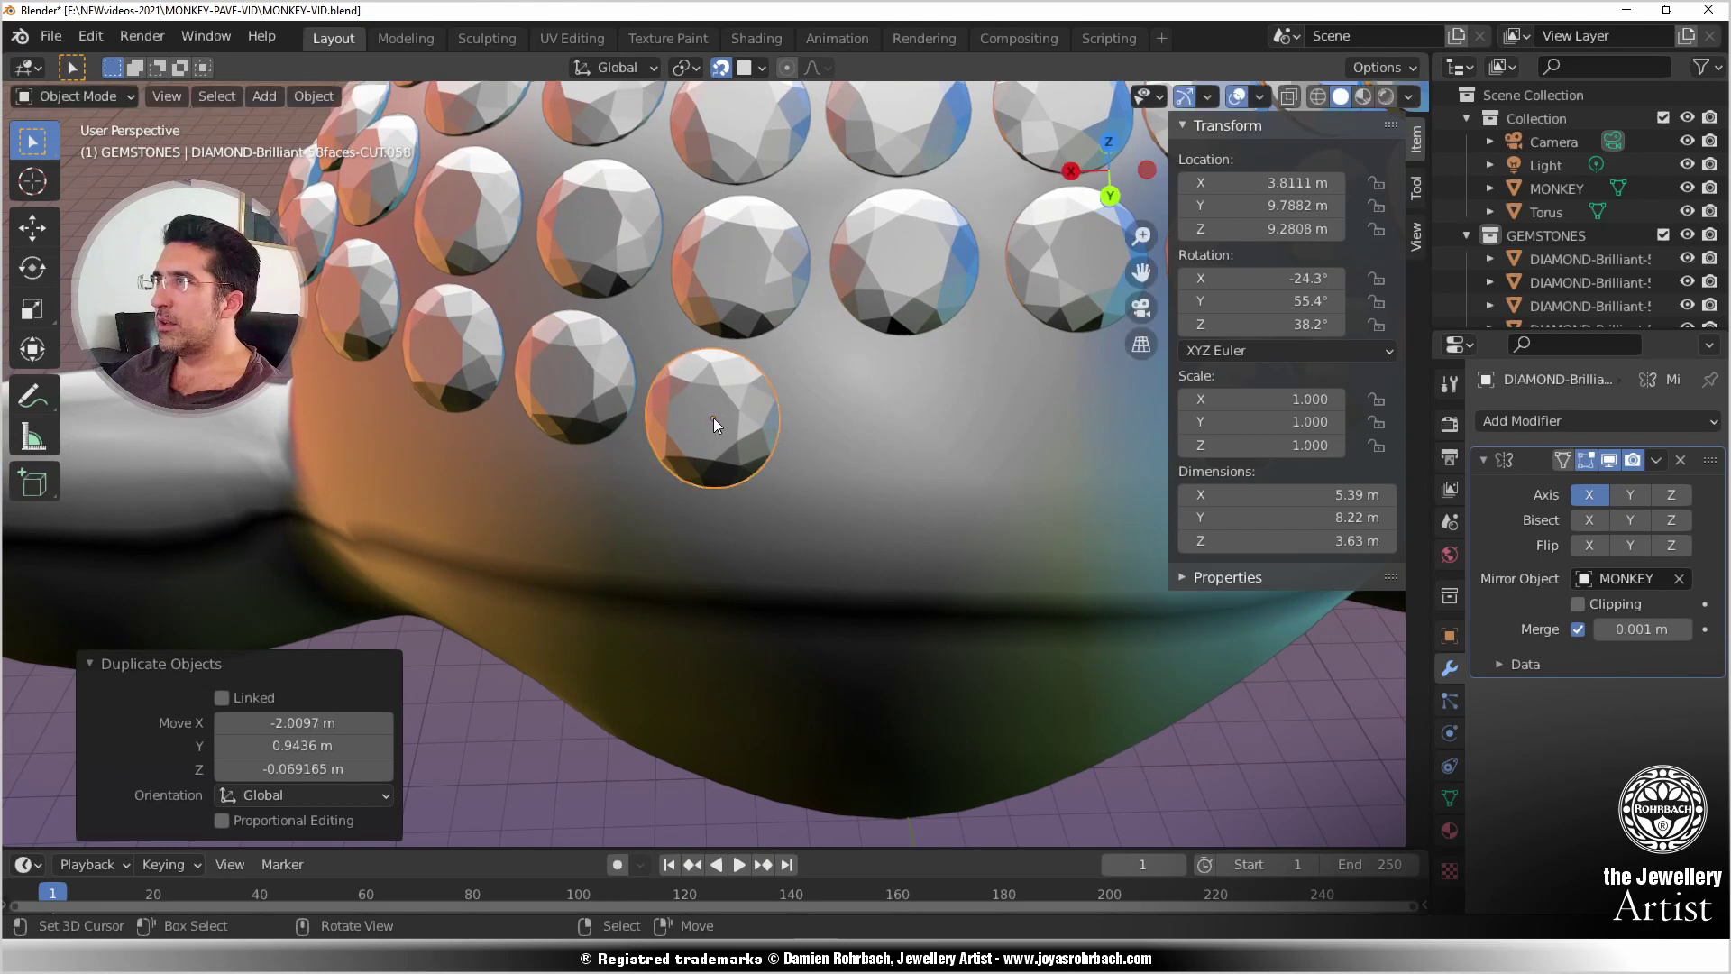
# Step: Duplicate the last diamond about 3.8 m inward onto the rear centre line and remove the copy's Mirror modifier
pyautogui.hotkey('shift', 'd')
pyautogui.click(863, 412)
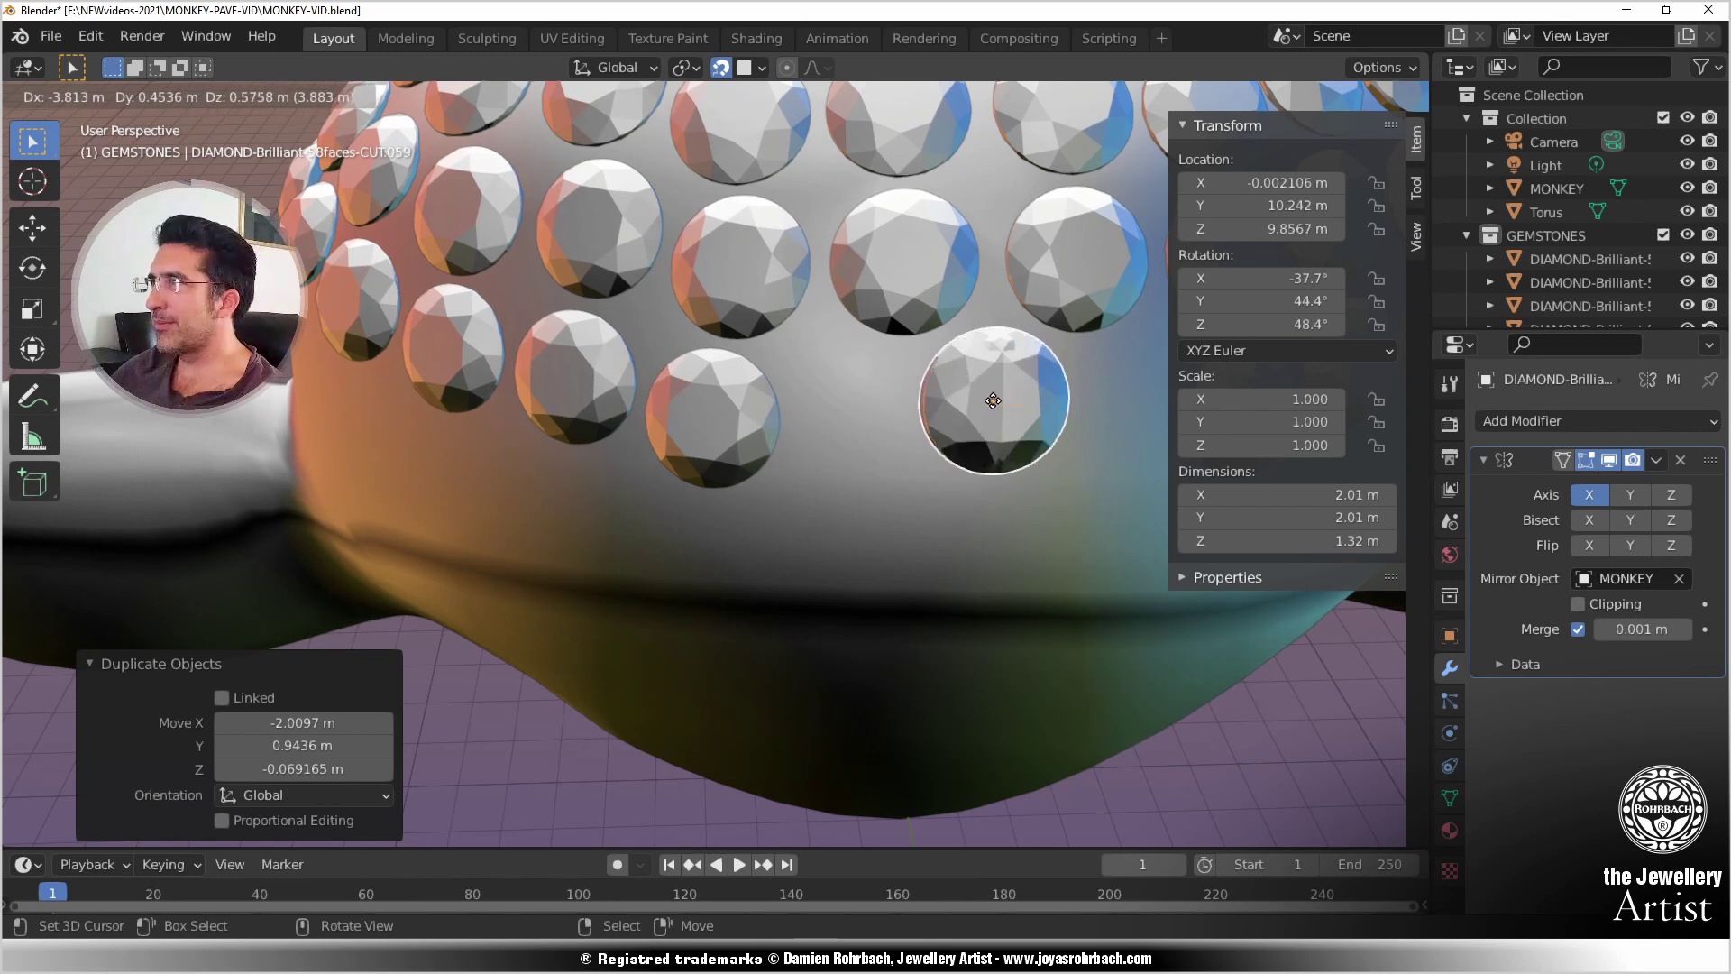
pyautogui.click(993, 401)
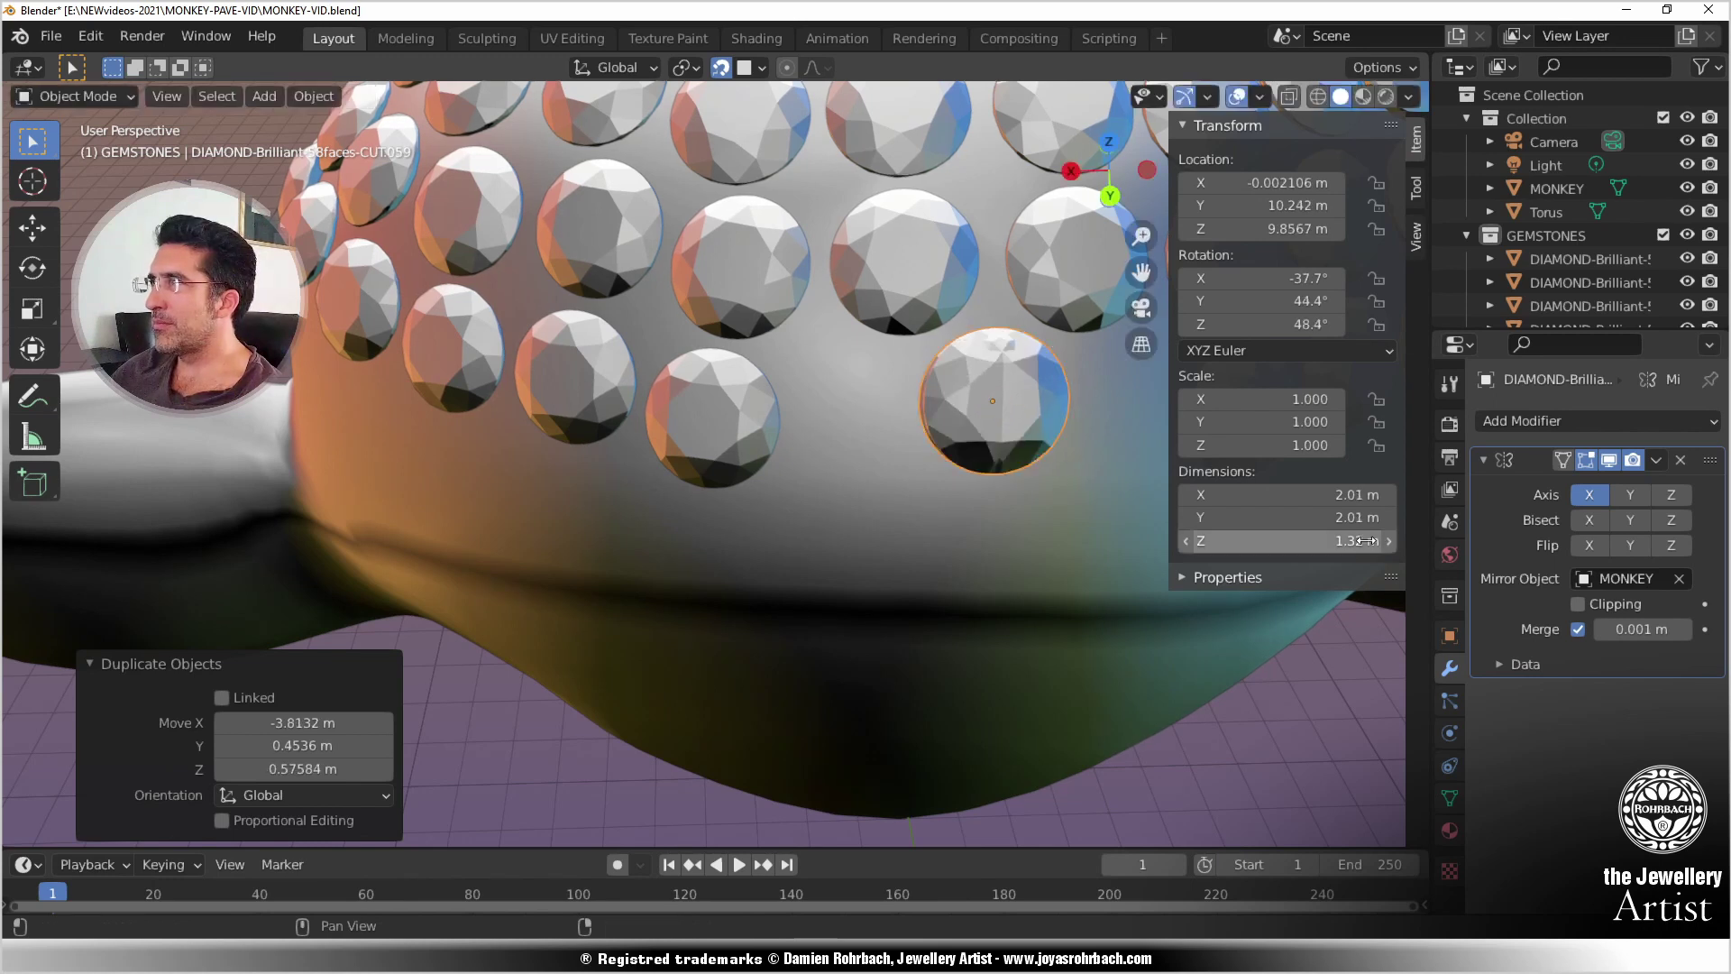
pyautogui.click(1681, 460)
# Step: Move the neighbouring mirrored diamond about 1.6 m inward next to the central stone, then nudge it about 0.14 m closer
pyautogui.click(726, 448)
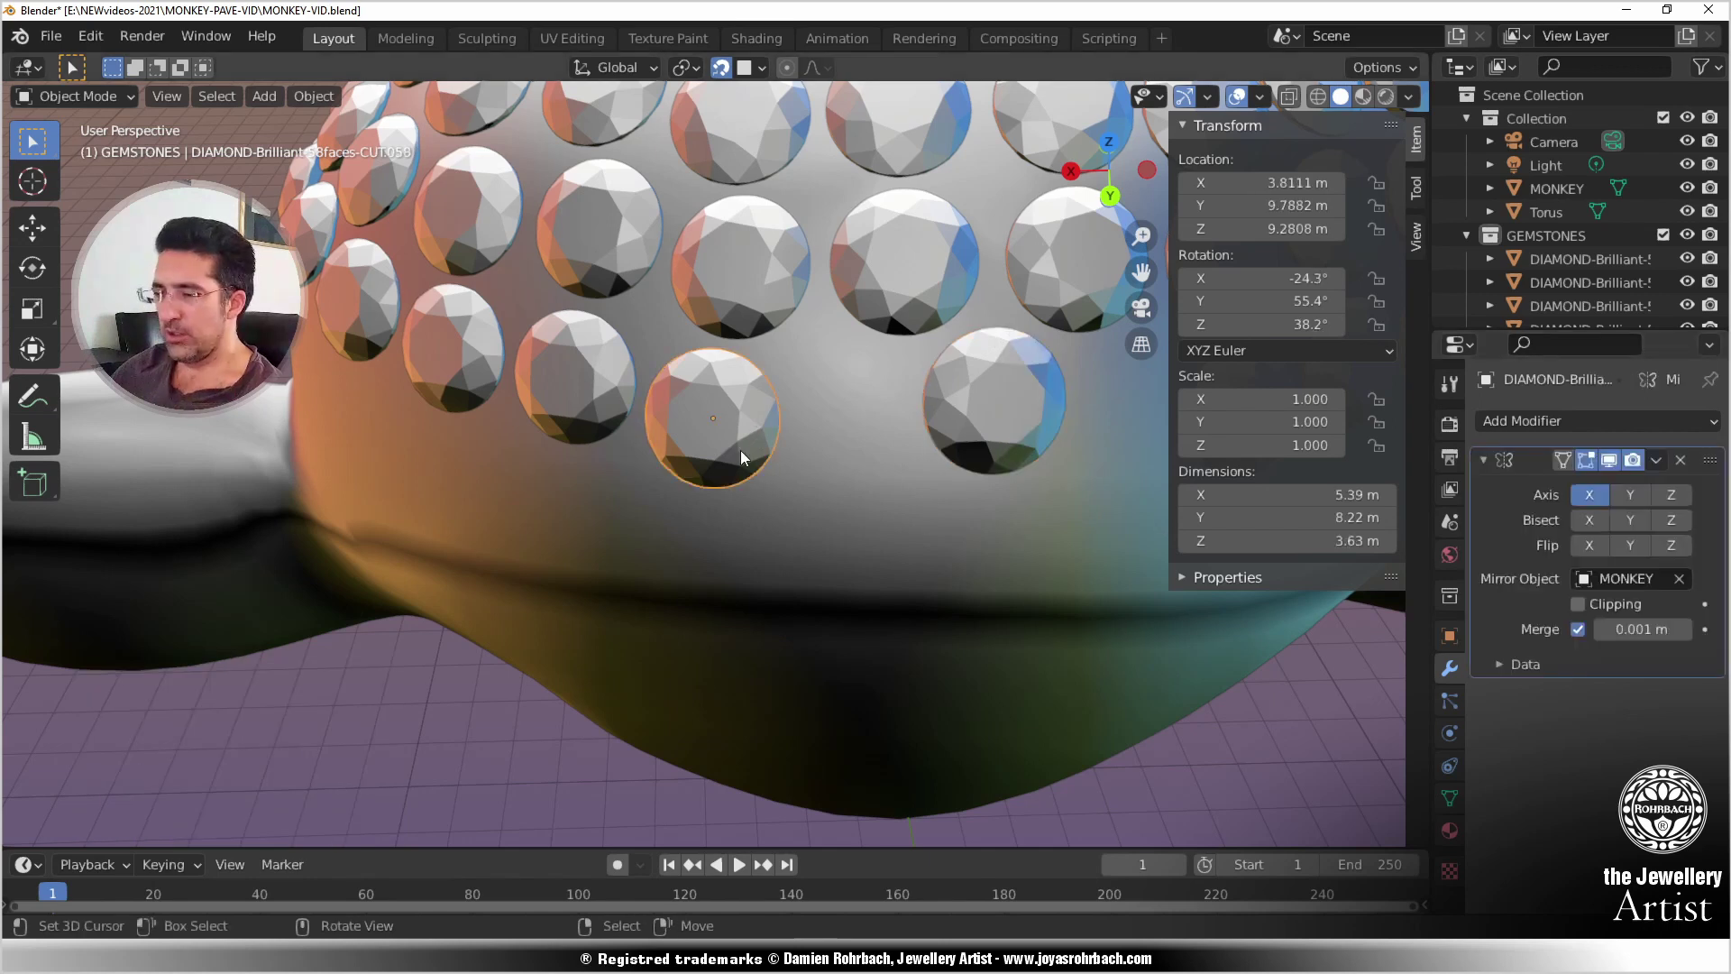
pyautogui.press('g')
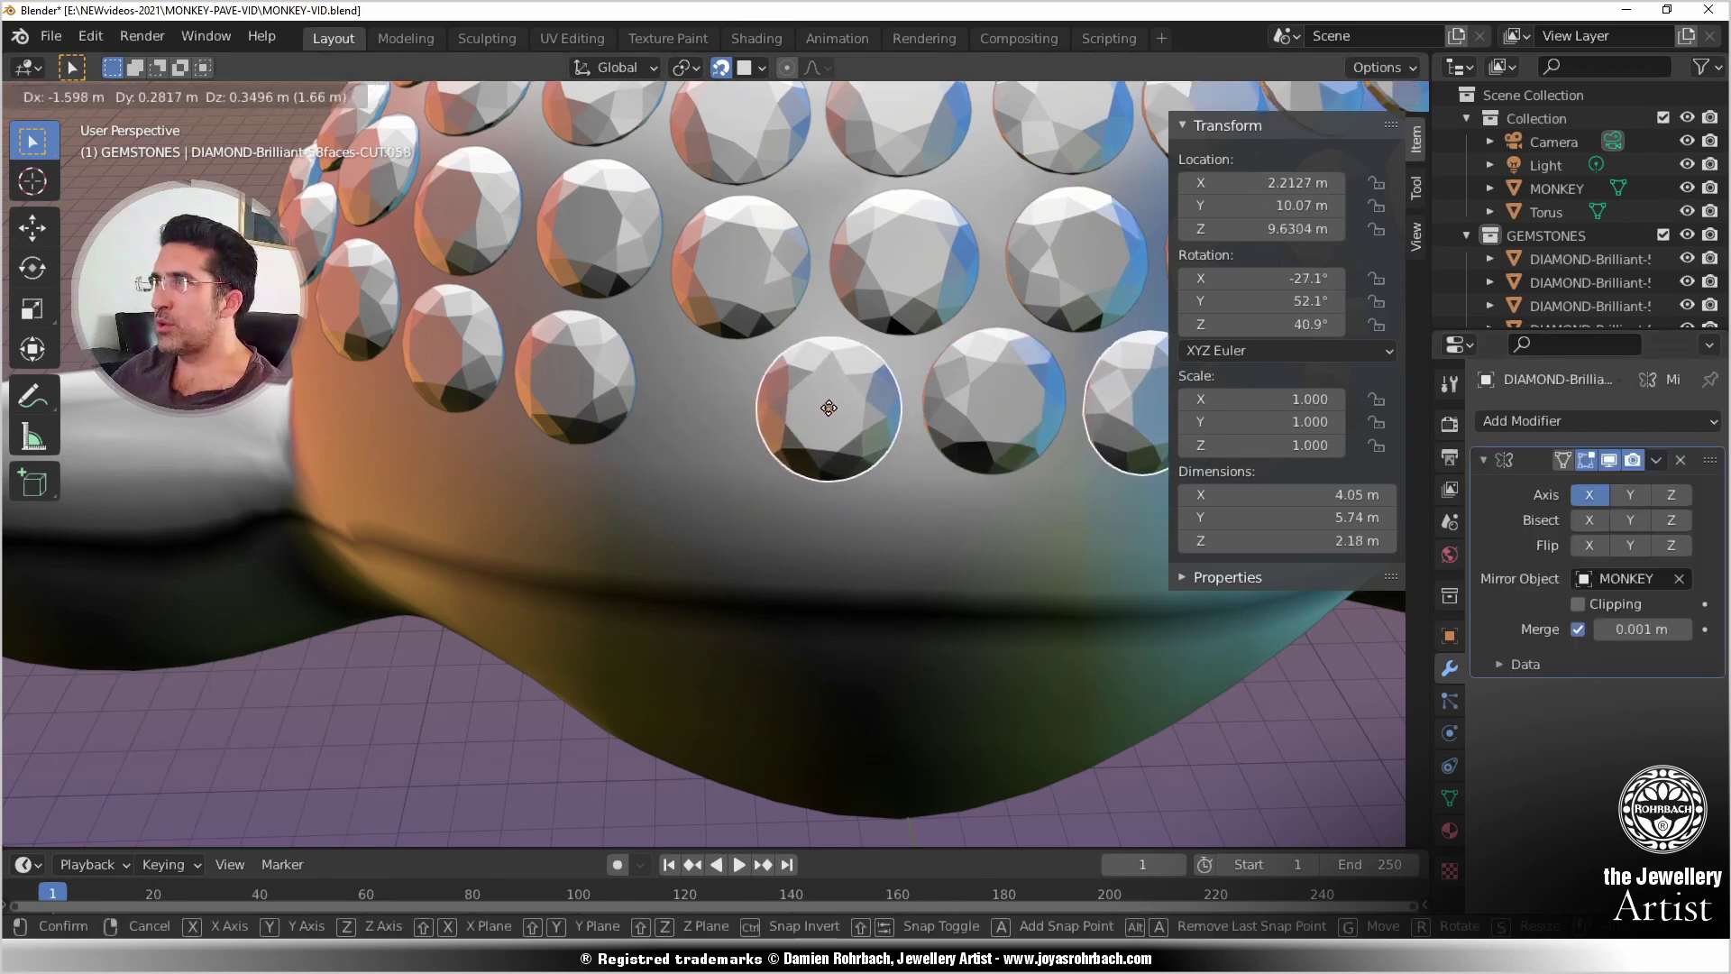
pyautogui.click(829, 408)
pyautogui.moveTo(690, 422); pyautogui.dragTo(869, 330, button='middle')
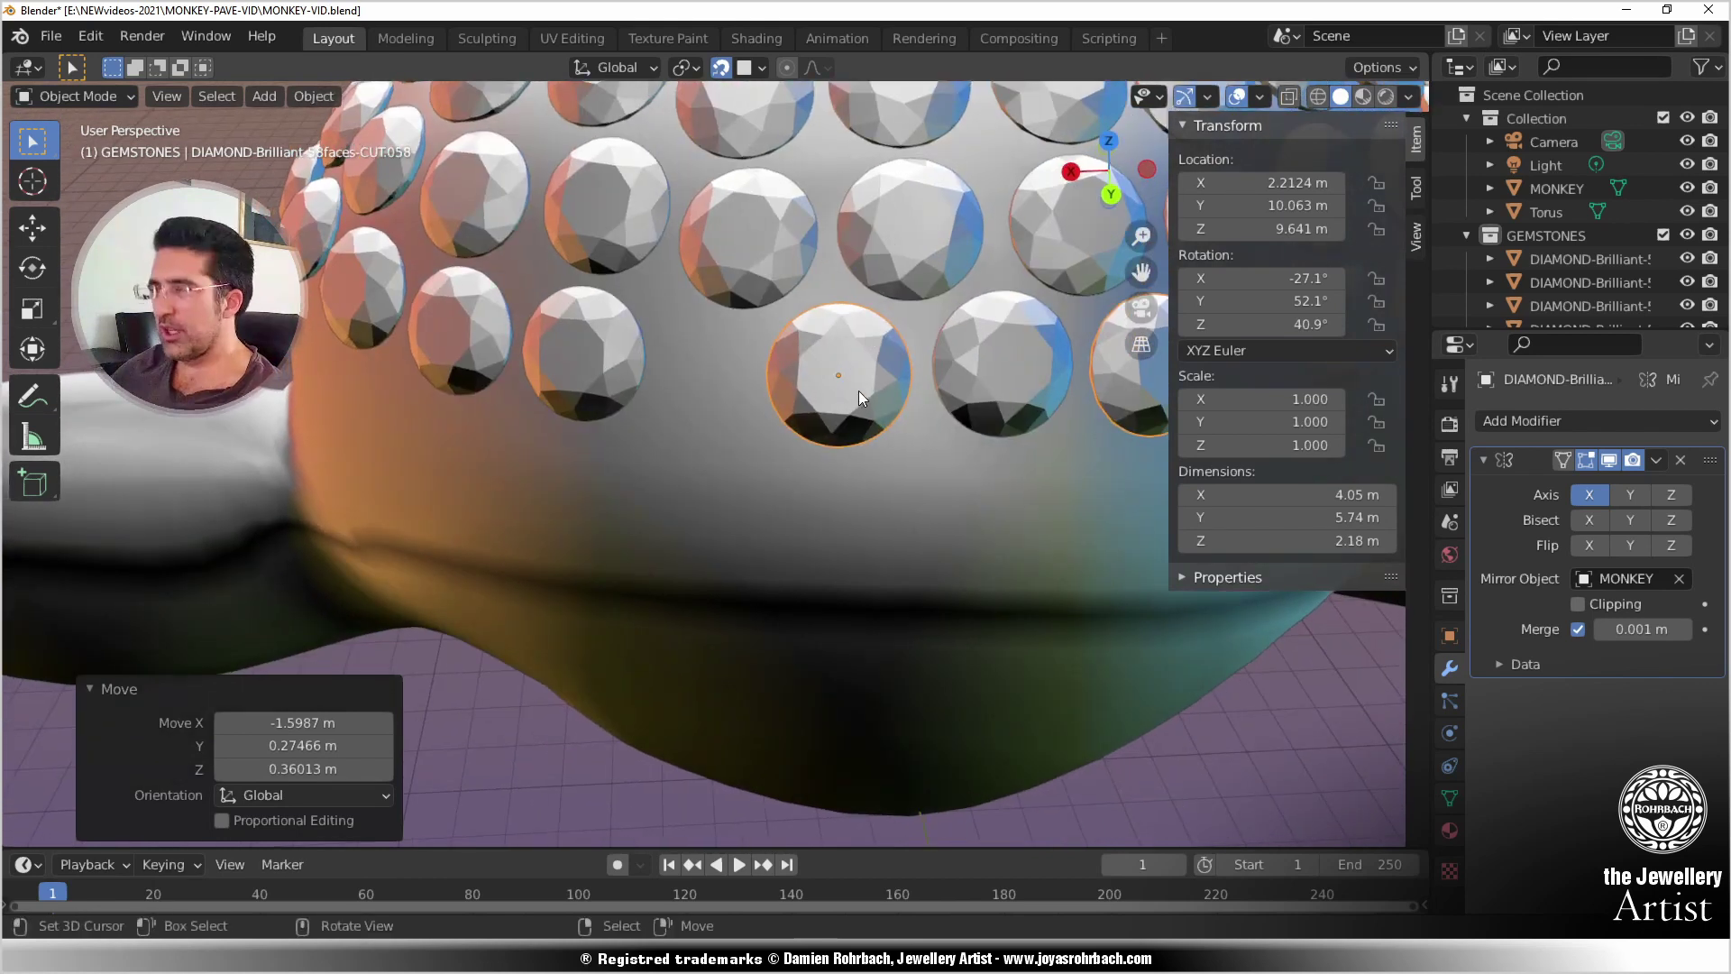
pyautogui.press('g')
pyautogui.click(847, 368)
# Step: Duplicate that mirrored diamond about 2 m outward to fill the gap left in the rear row
pyautogui.press('g')
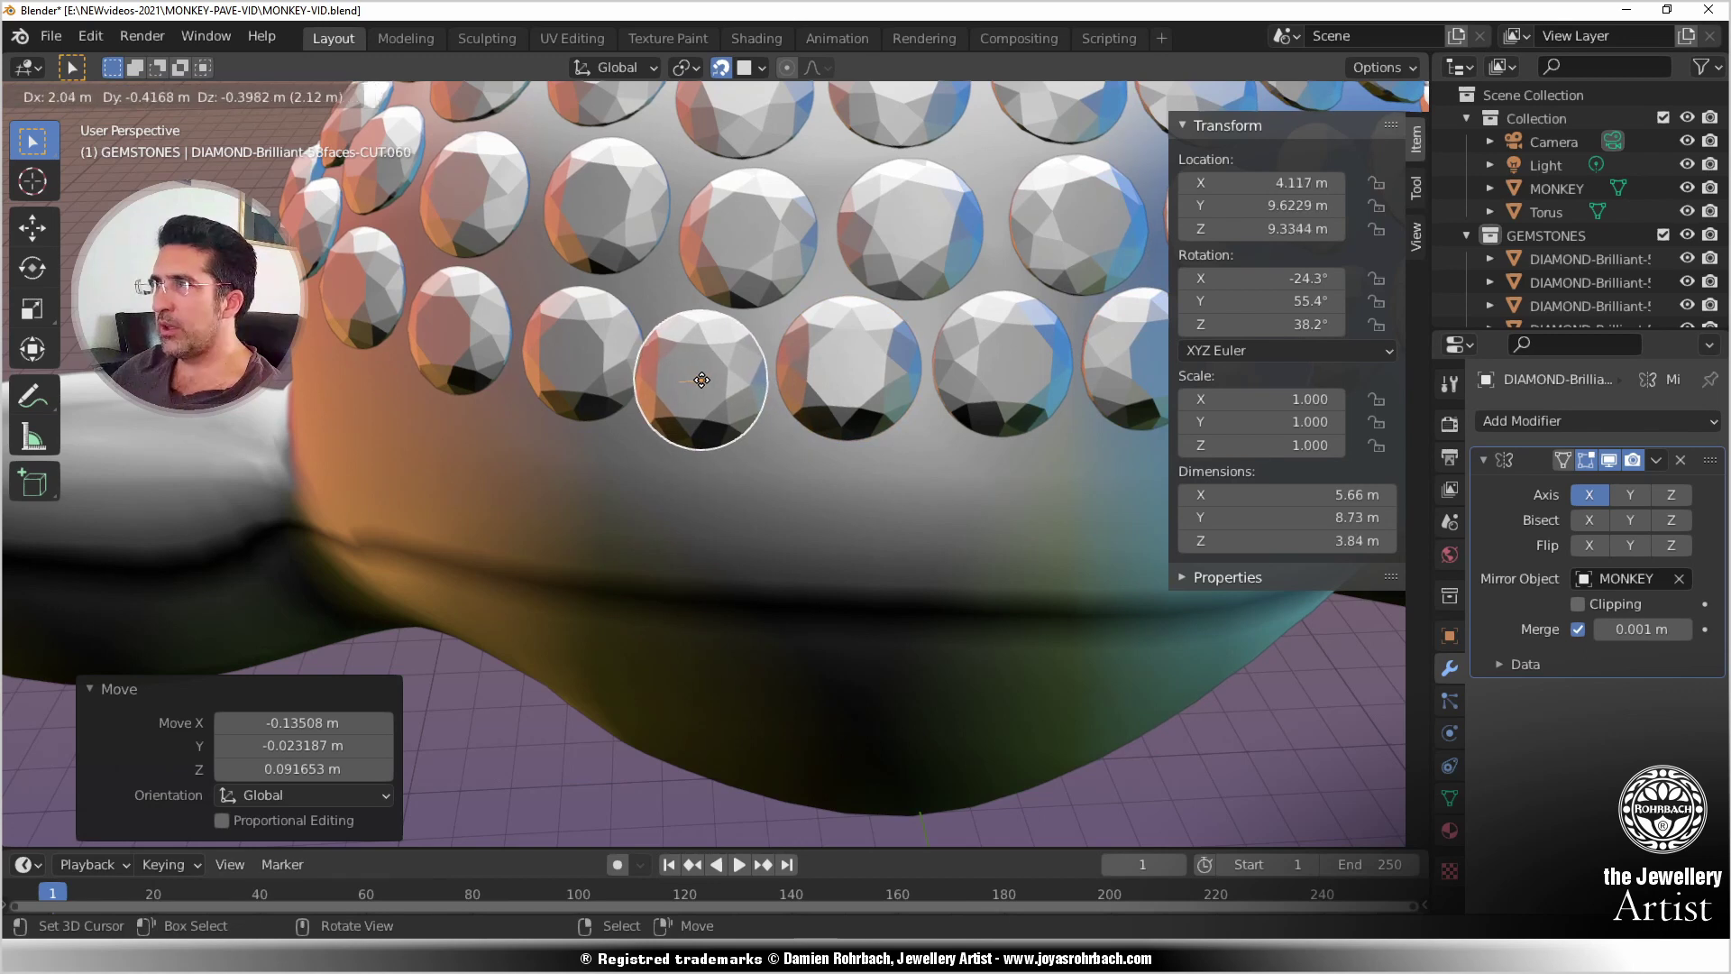
pyautogui.click(676, 408)
pyautogui.moveTo(673, 413); pyautogui.dragTo(728, 516, button='middle')
# Step: Place the duplicated diamond in the rear row's gap and shift the next two mirrored diamonds outward about 0.3 m and 0.16 m
pyautogui.click(733, 384)
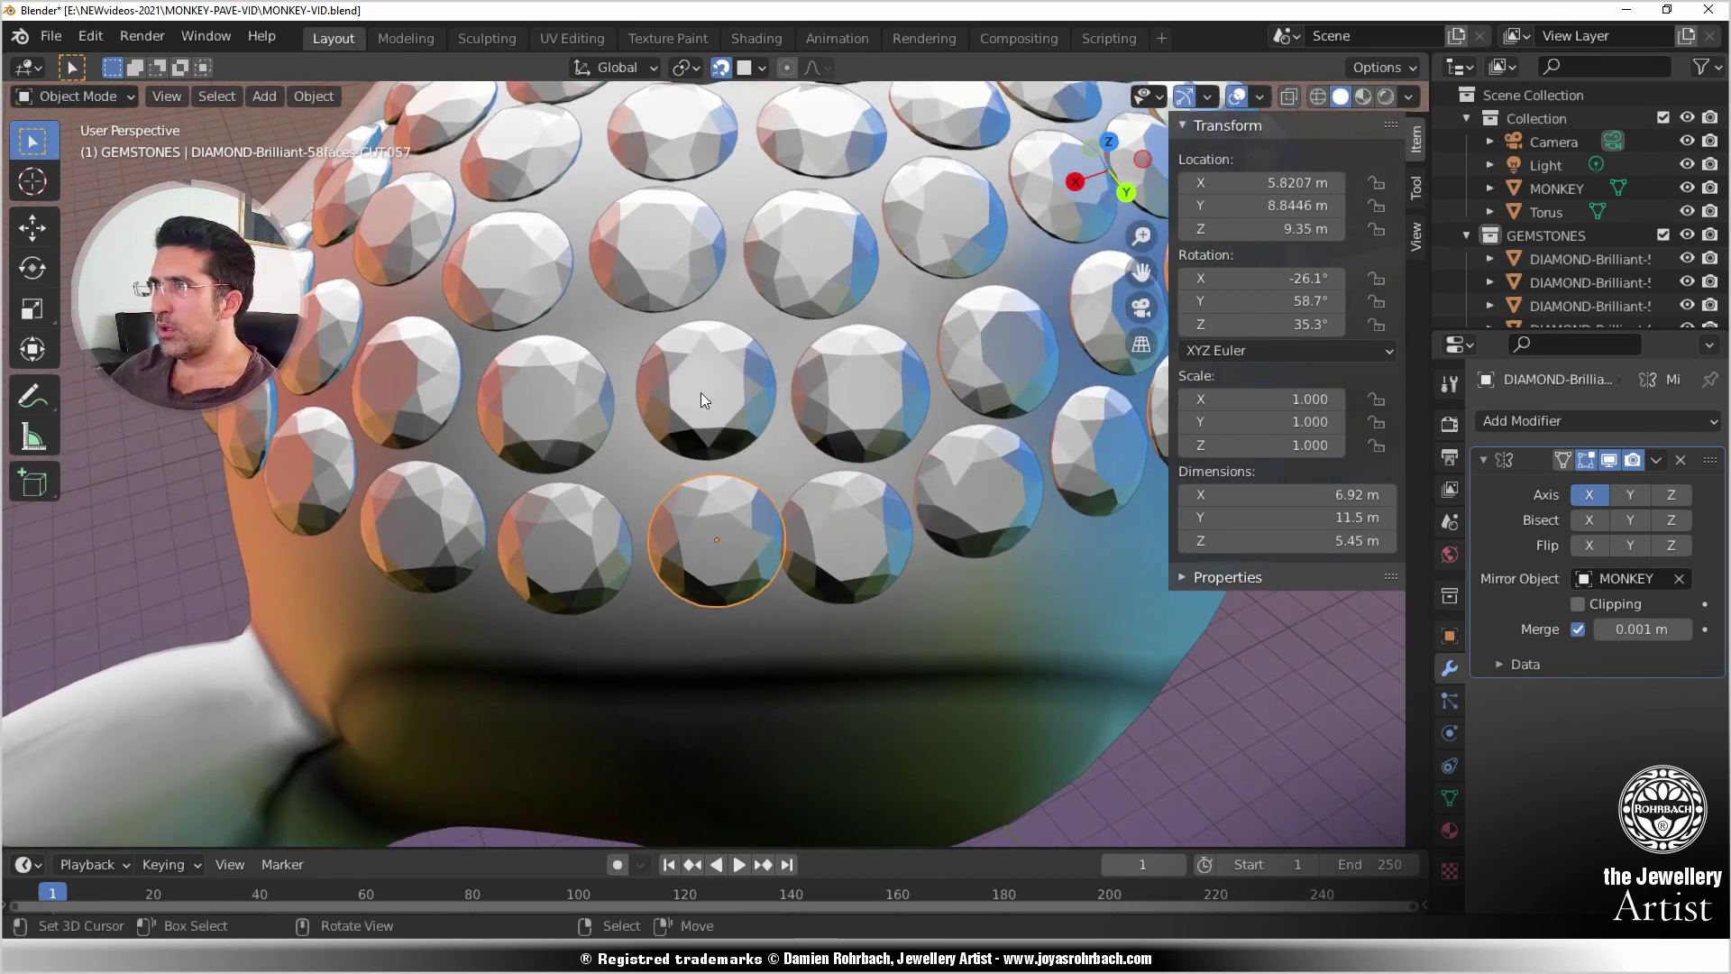
pyautogui.scroll(2, 711, 564)
pyautogui.press('g')
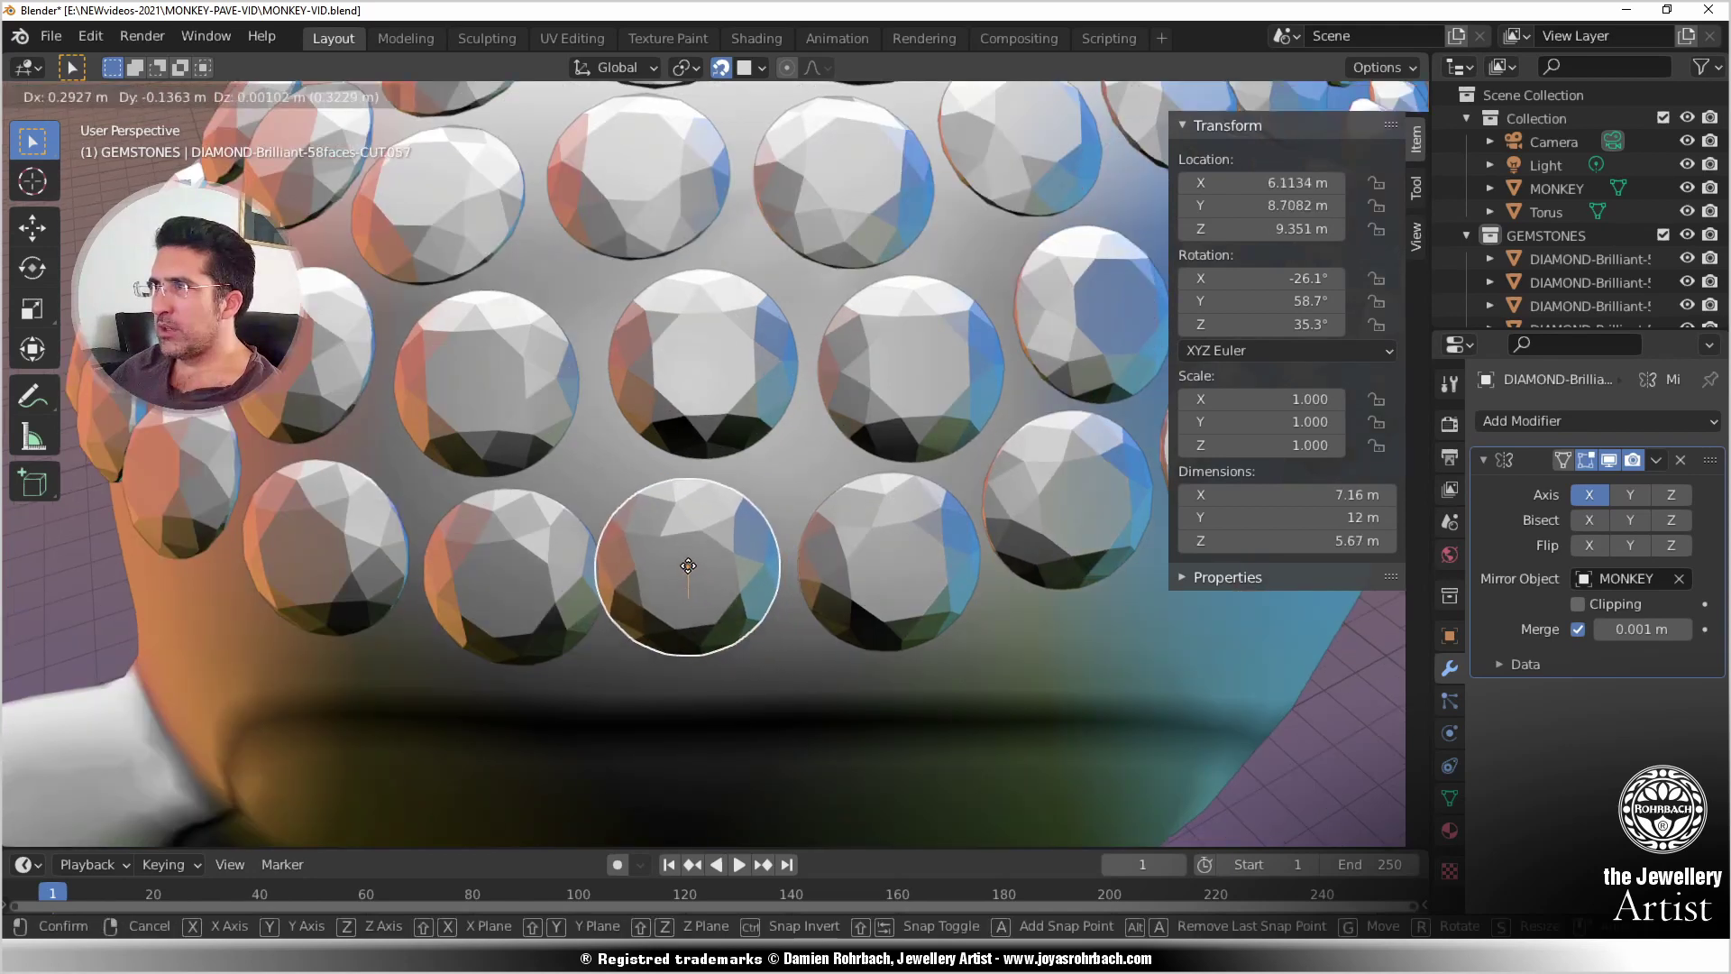
pyautogui.click(615, 576)
pyautogui.moveTo(615, 576); pyautogui.dragTo(667, 496, button='middle')
pyautogui.click(690, 473)
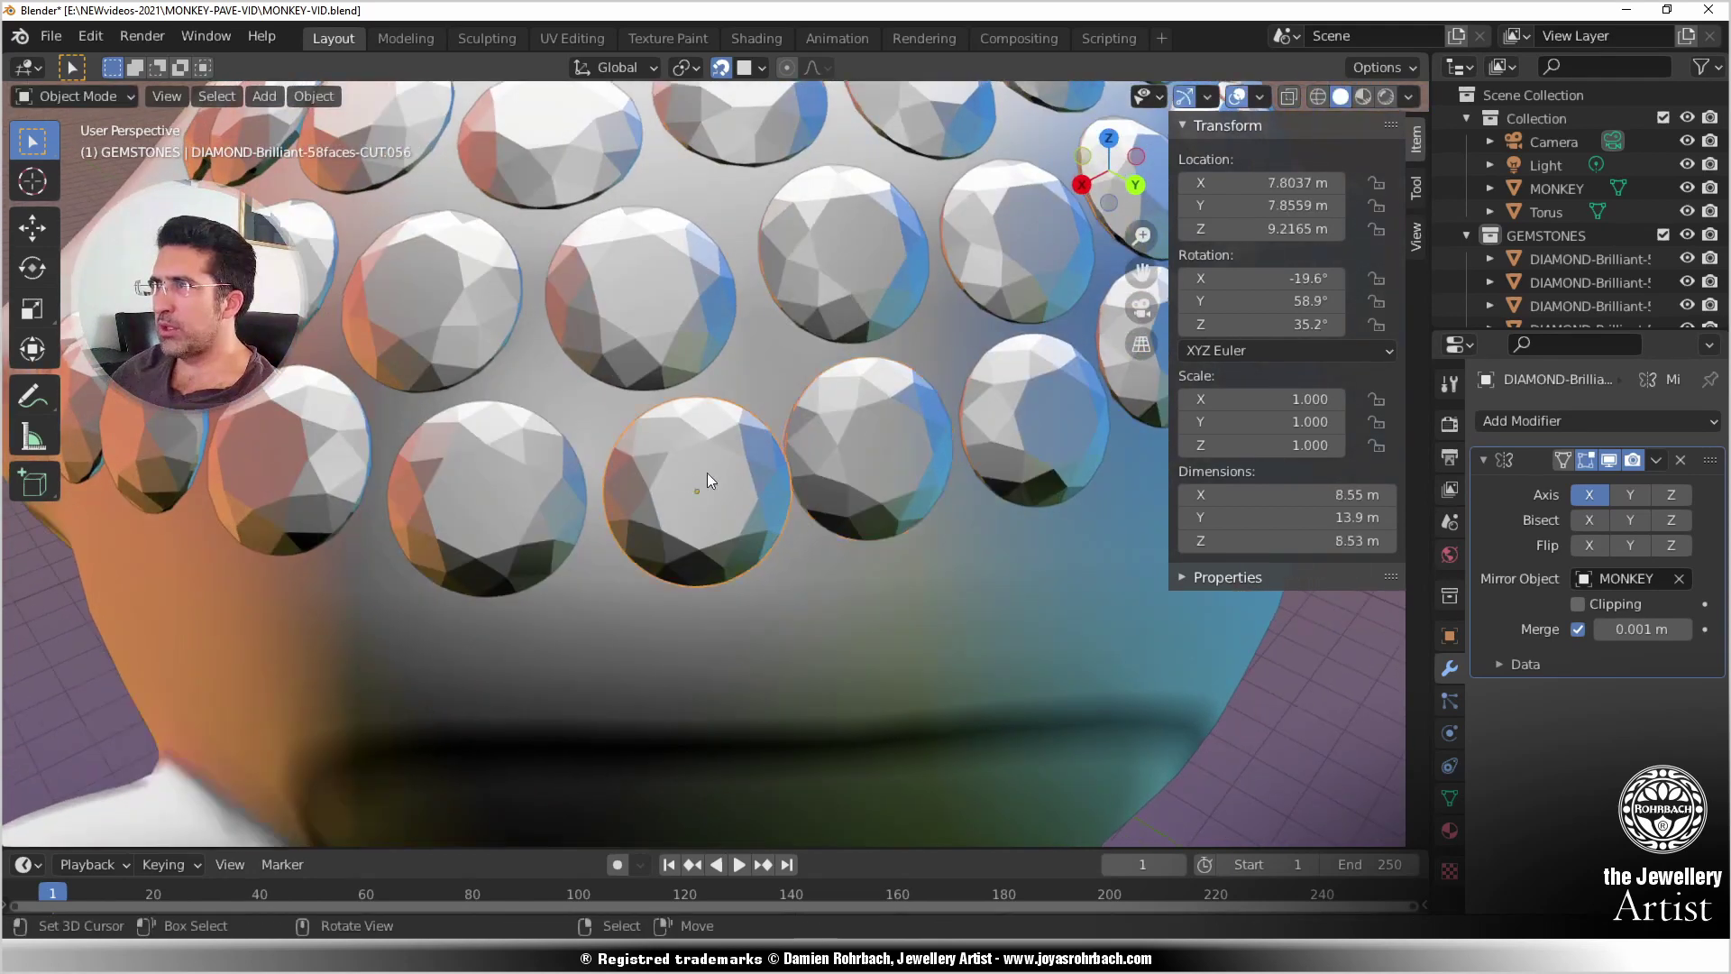
pyautogui.press('g')
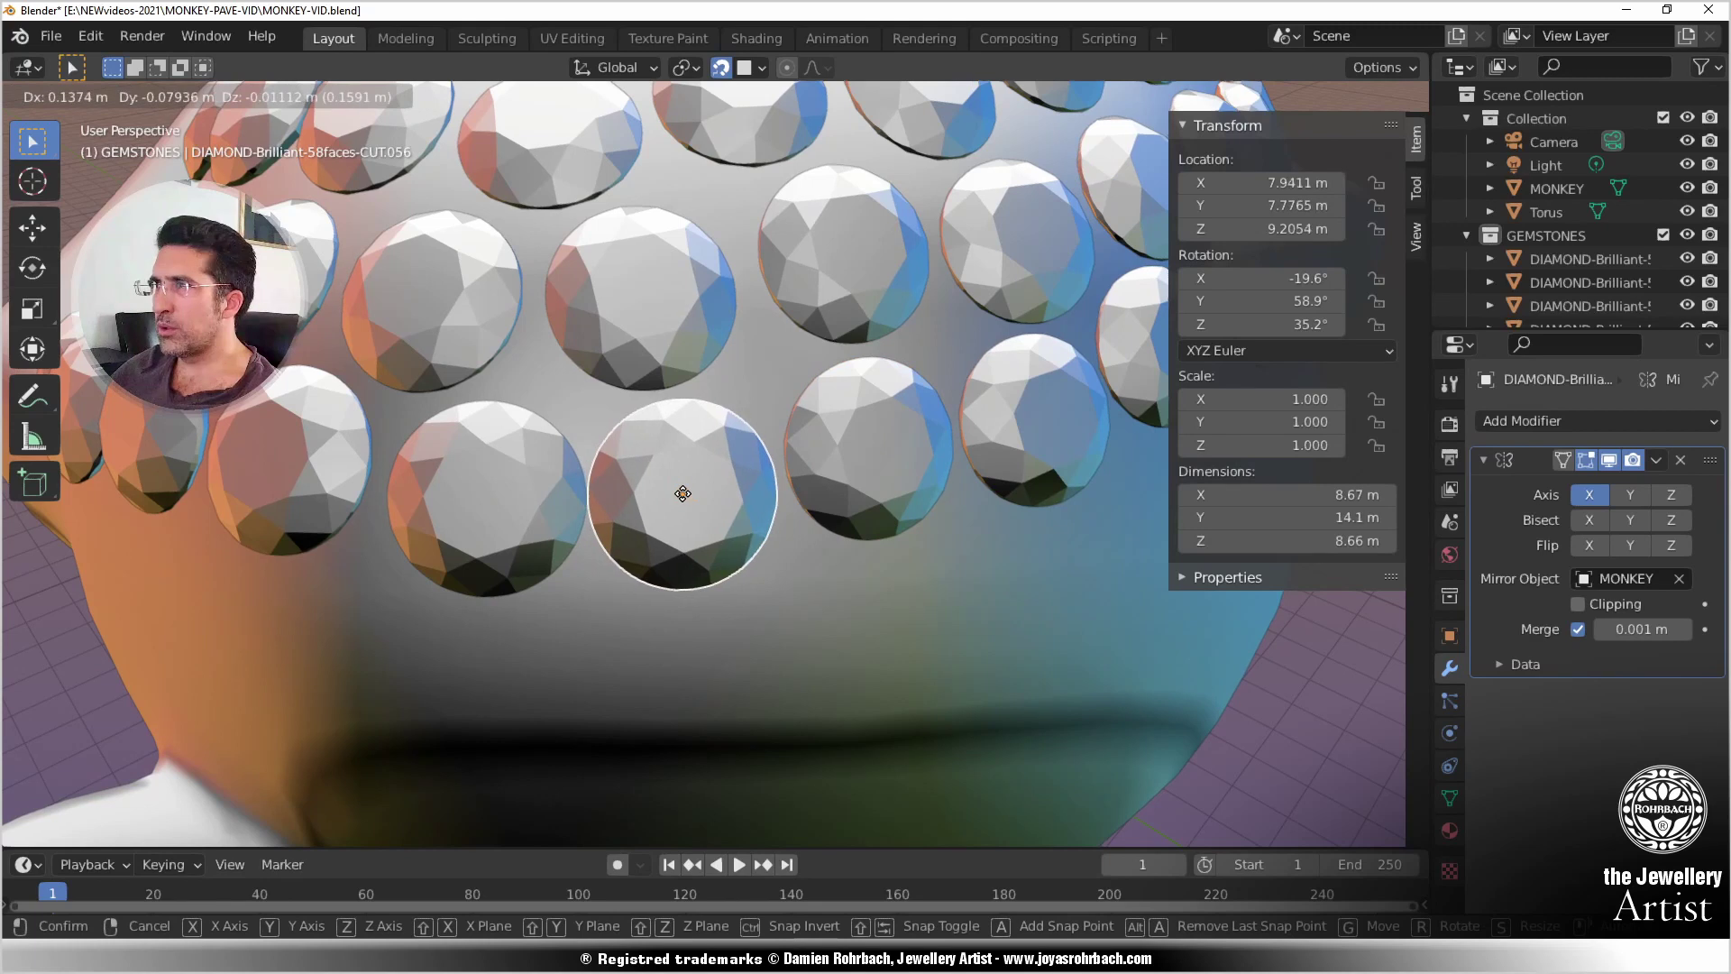
pyautogui.click(683, 491)
# Step: Nudge the next three mirrored diamonds along the side of the lowest row to even their spacing, and save the file
pyautogui.moveTo(680, 491)
pyautogui.mouseDown(button='middle')
pyautogui.moveTo(705, 492)
pyautogui.moveTo(630, 520)
pyautogui.moveTo(640, 497)
pyautogui.moveTo(663, 505)
pyautogui.mouseUp(button='middle')
pyautogui.click(658, 523)
pyautogui.press('g')
pyautogui.click(634, 523)
pyautogui.click(641, 496)
pyautogui.press('g')
pyautogui.click(626, 504)
pyautogui.click(656, 526)
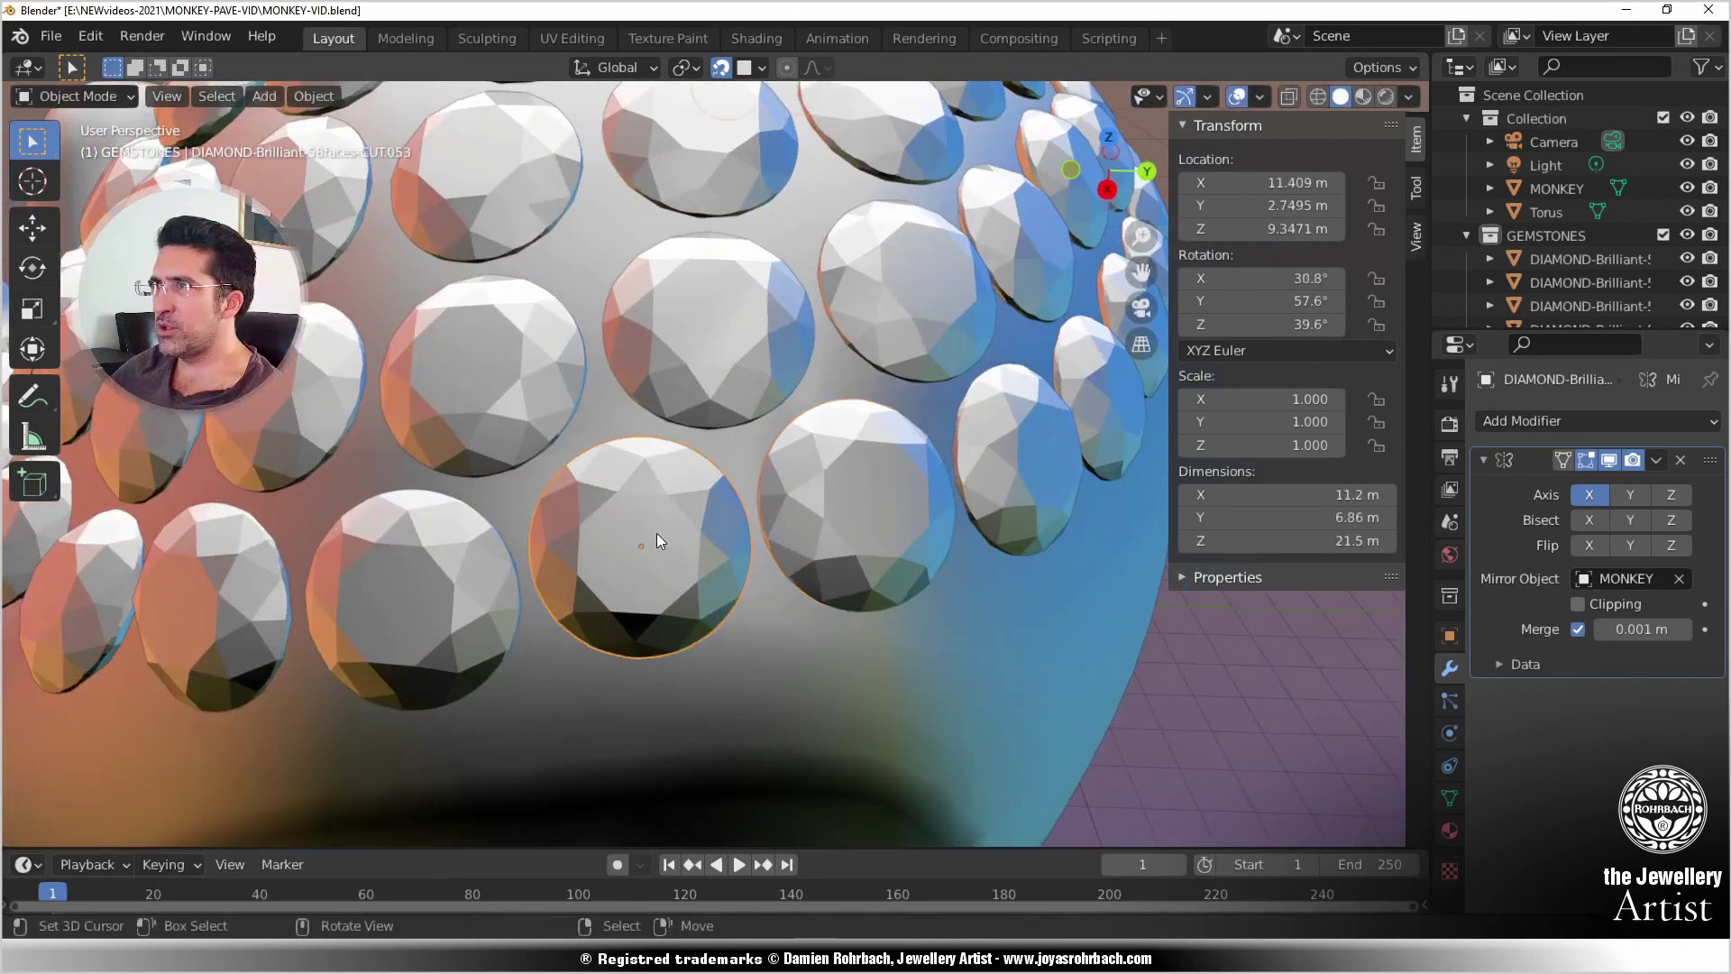
pyautogui.press('g')
pyautogui.click(644, 547)
pyautogui.scroll(-6, 662, 533)
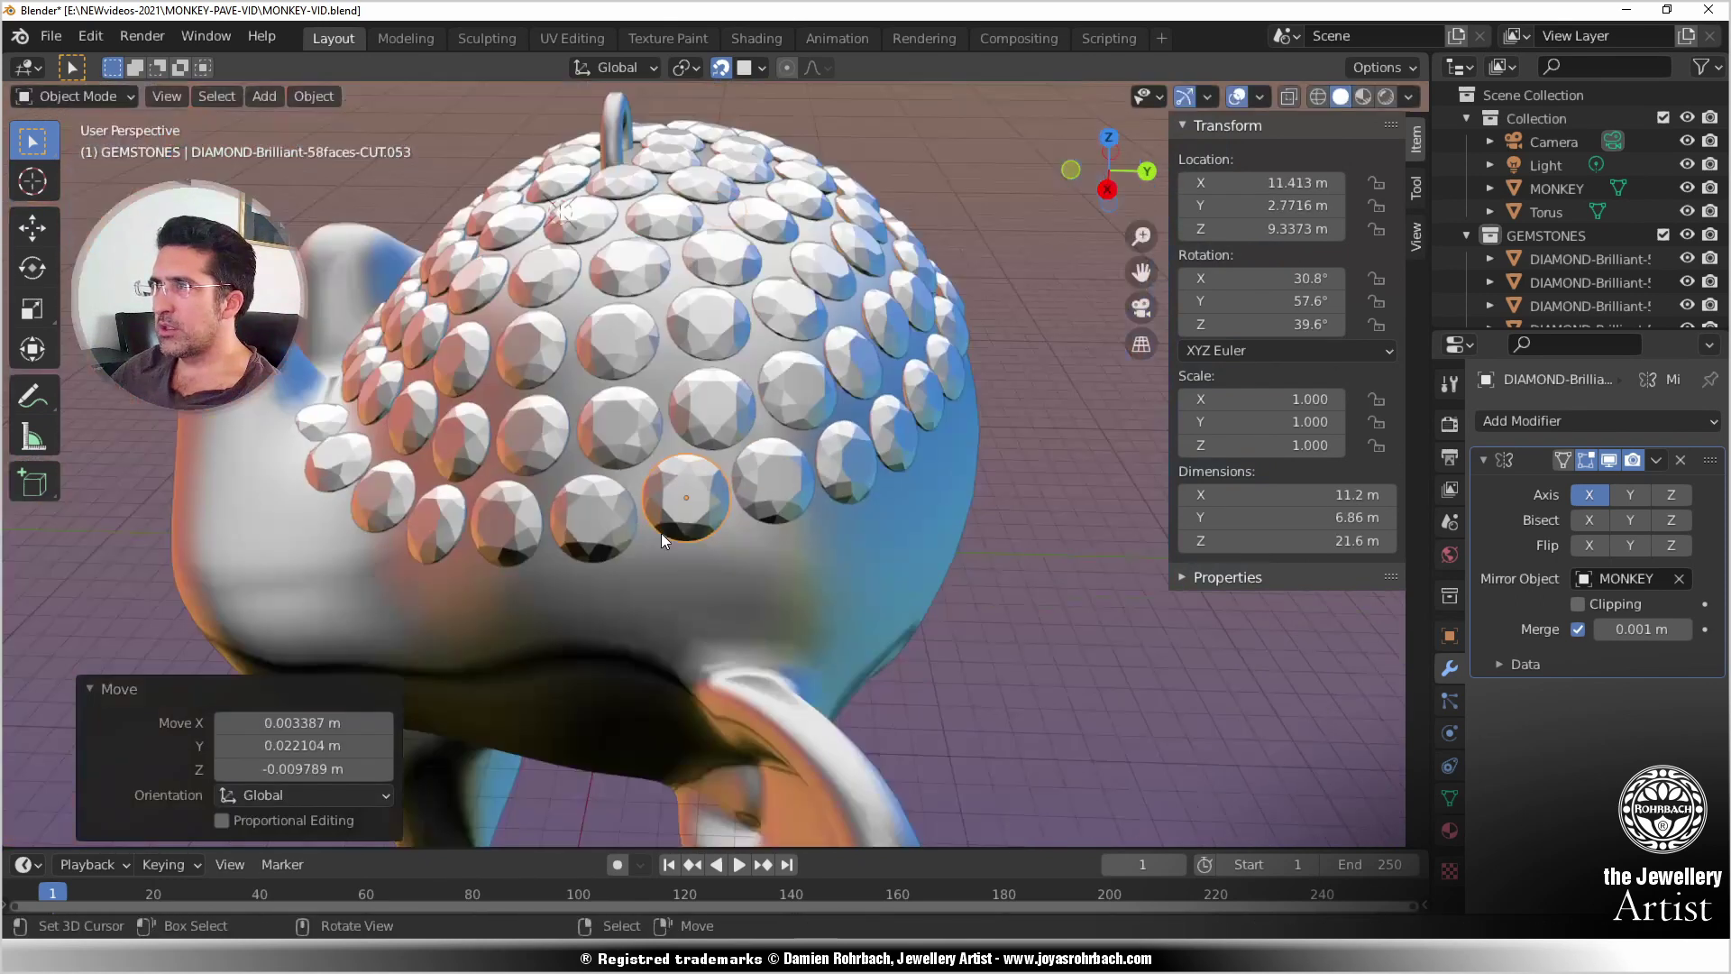
pyautogui.hotkey('ctrl', 's')
# Step: Duplicate the mirrored diamond beside the forehead centre about 2.3 m forward and down, then duplicate the copy about 2 m onto the centre line
pyautogui.moveTo(656, 533); pyautogui.dragTo(755, 402, button='middle')
pyautogui.scroll(5, 595, 460)
pyautogui.keyDown('shift'); pyautogui.click(584, 454); pyautogui.keyUp('shift')
pyautogui.press('g')
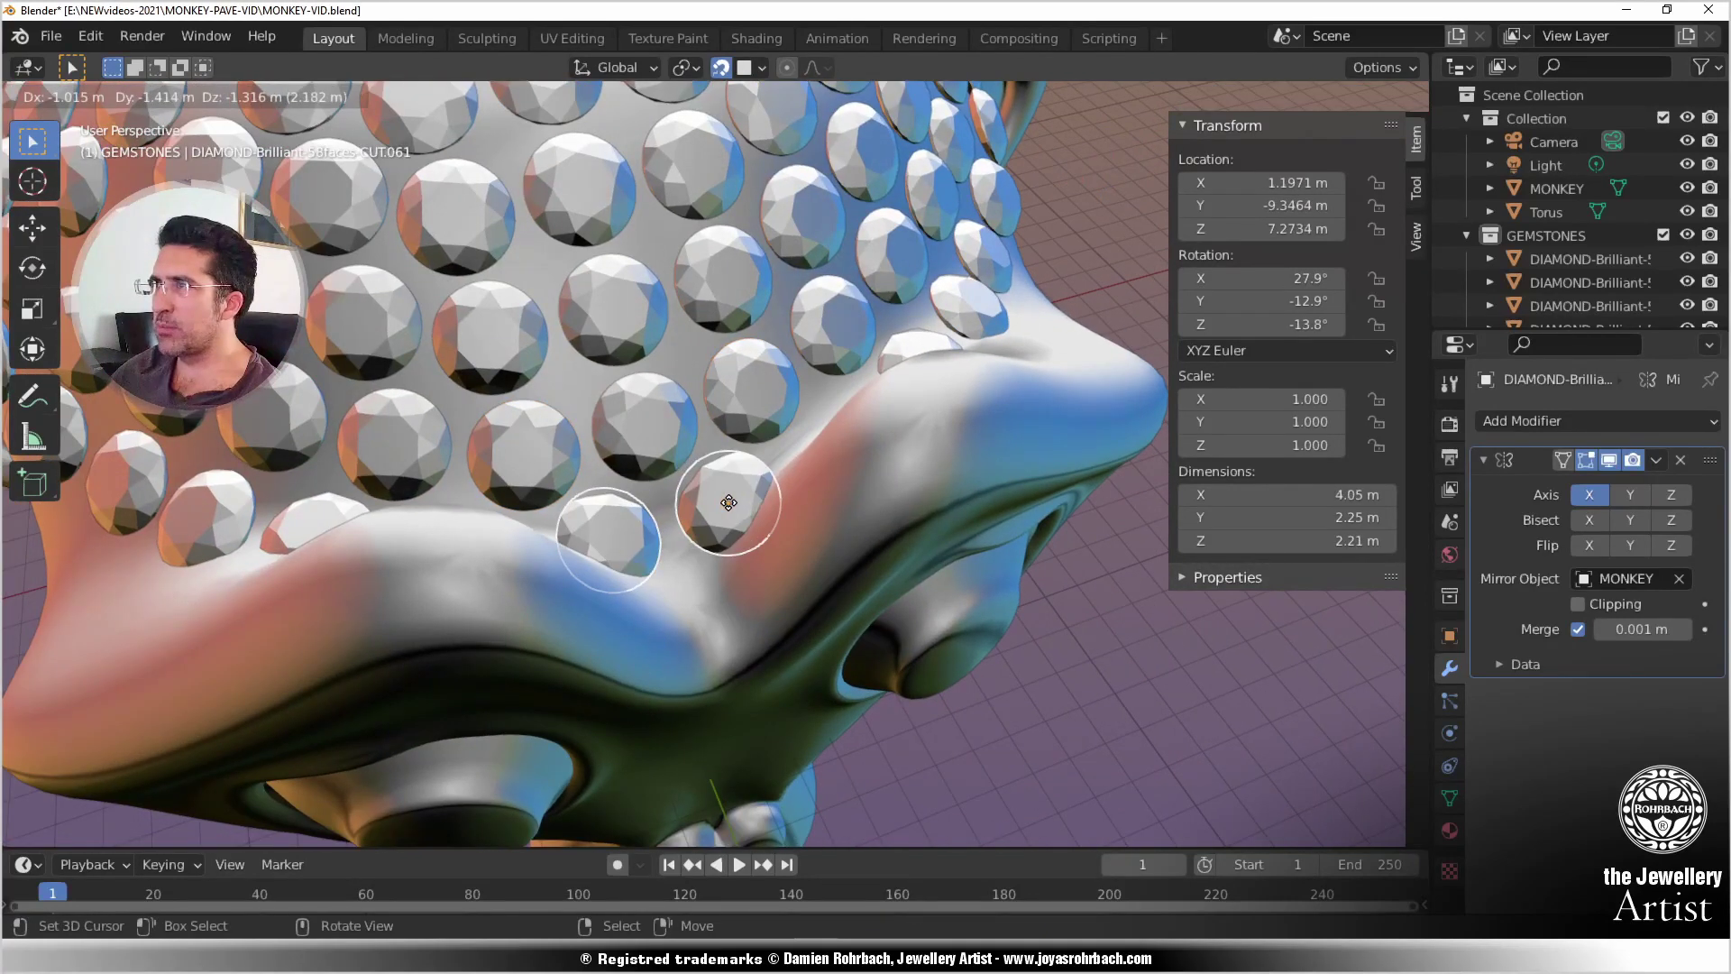
pyautogui.click(729, 508)
pyautogui.moveTo(728, 506)
pyautogui.mouseDown(button='middle')
pyautogui.moveTo(809, 567)
pyautogui.moveTo(778, 505)
pyautogui.moveTo(731, 512)
pyautogui.mouseUp(button='middle')
pyautogui.click(755, 490)
pyautogui.press('g')
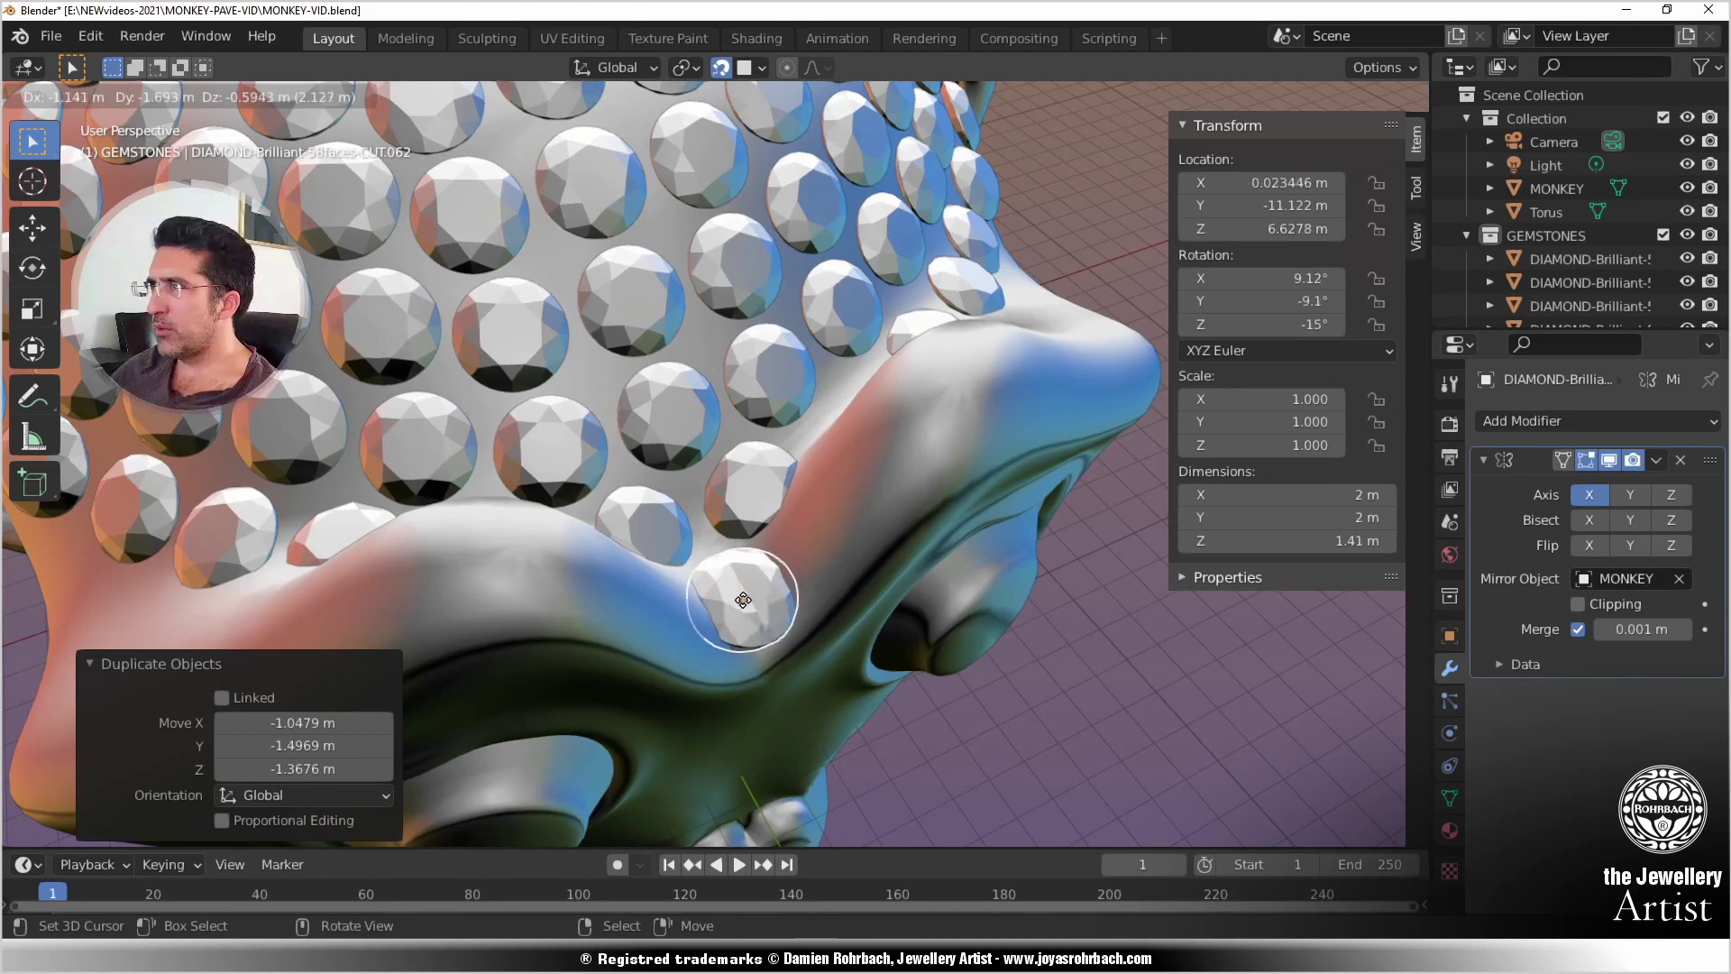
pyautogui.click(743, 593)
# Step: Move the lowest forehead diamond about 0.1 m toward the centre line and remove its Mirror modifier
pyautogui.moveTo(743, 592); pyautogui.dragTo(706, 572, button='middle')
pyautogui.scroll(5, 701, 561)
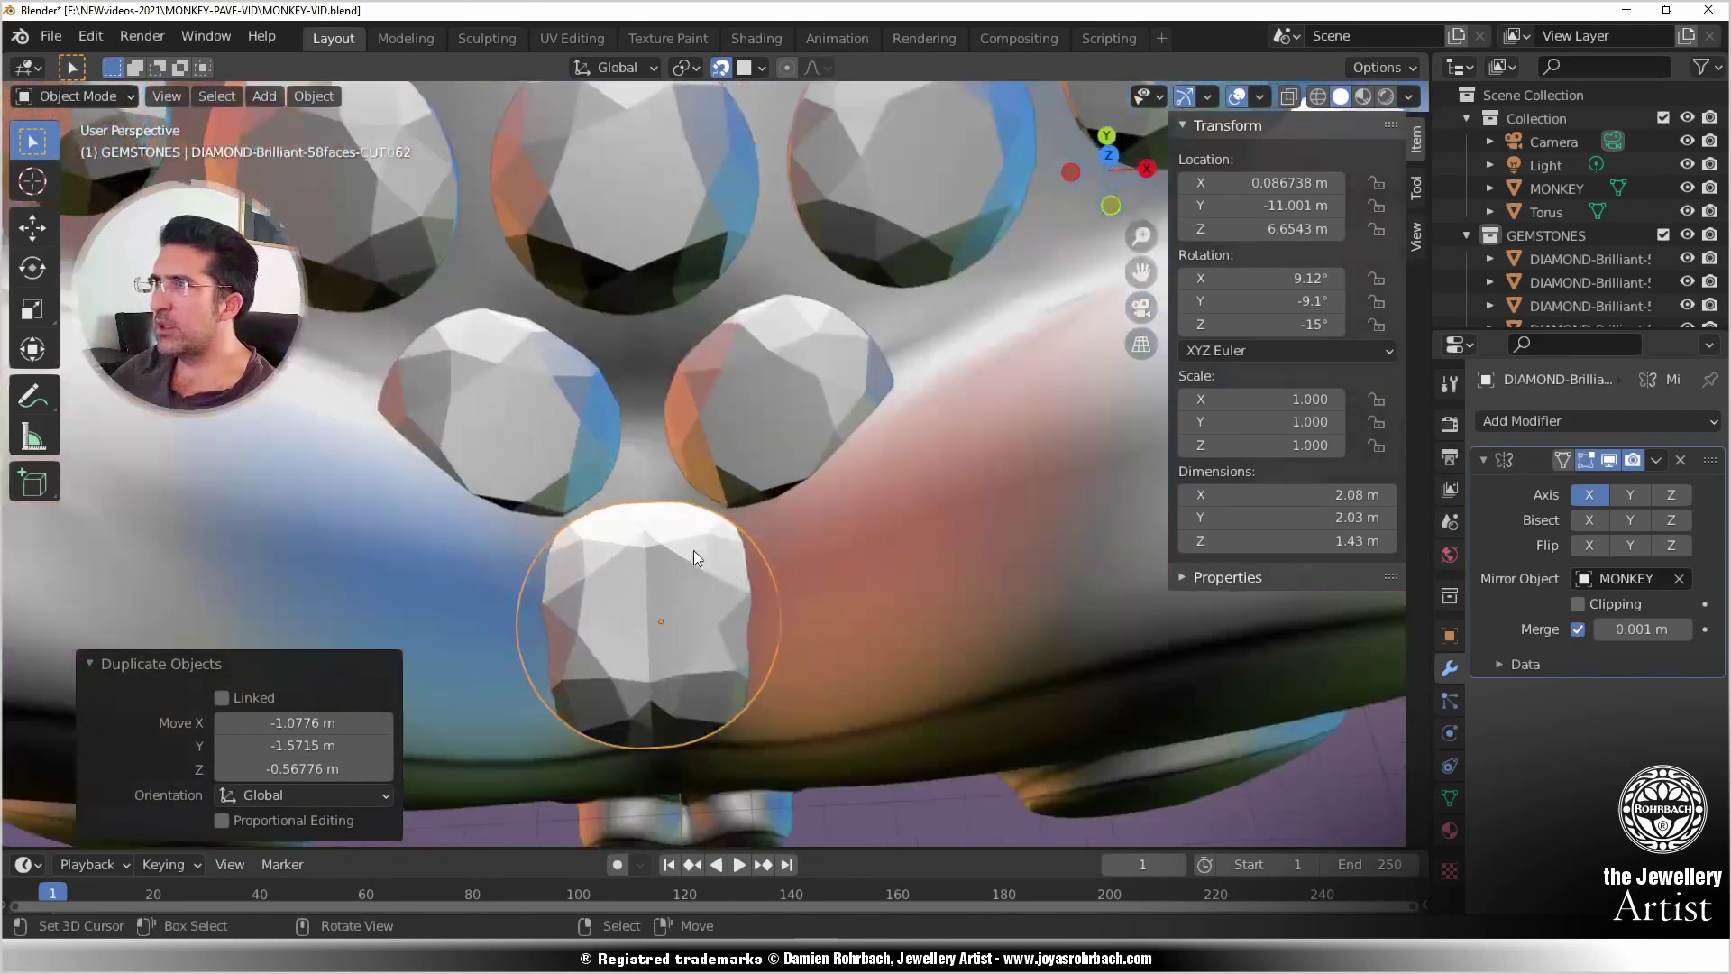
pyautogui.press('g')
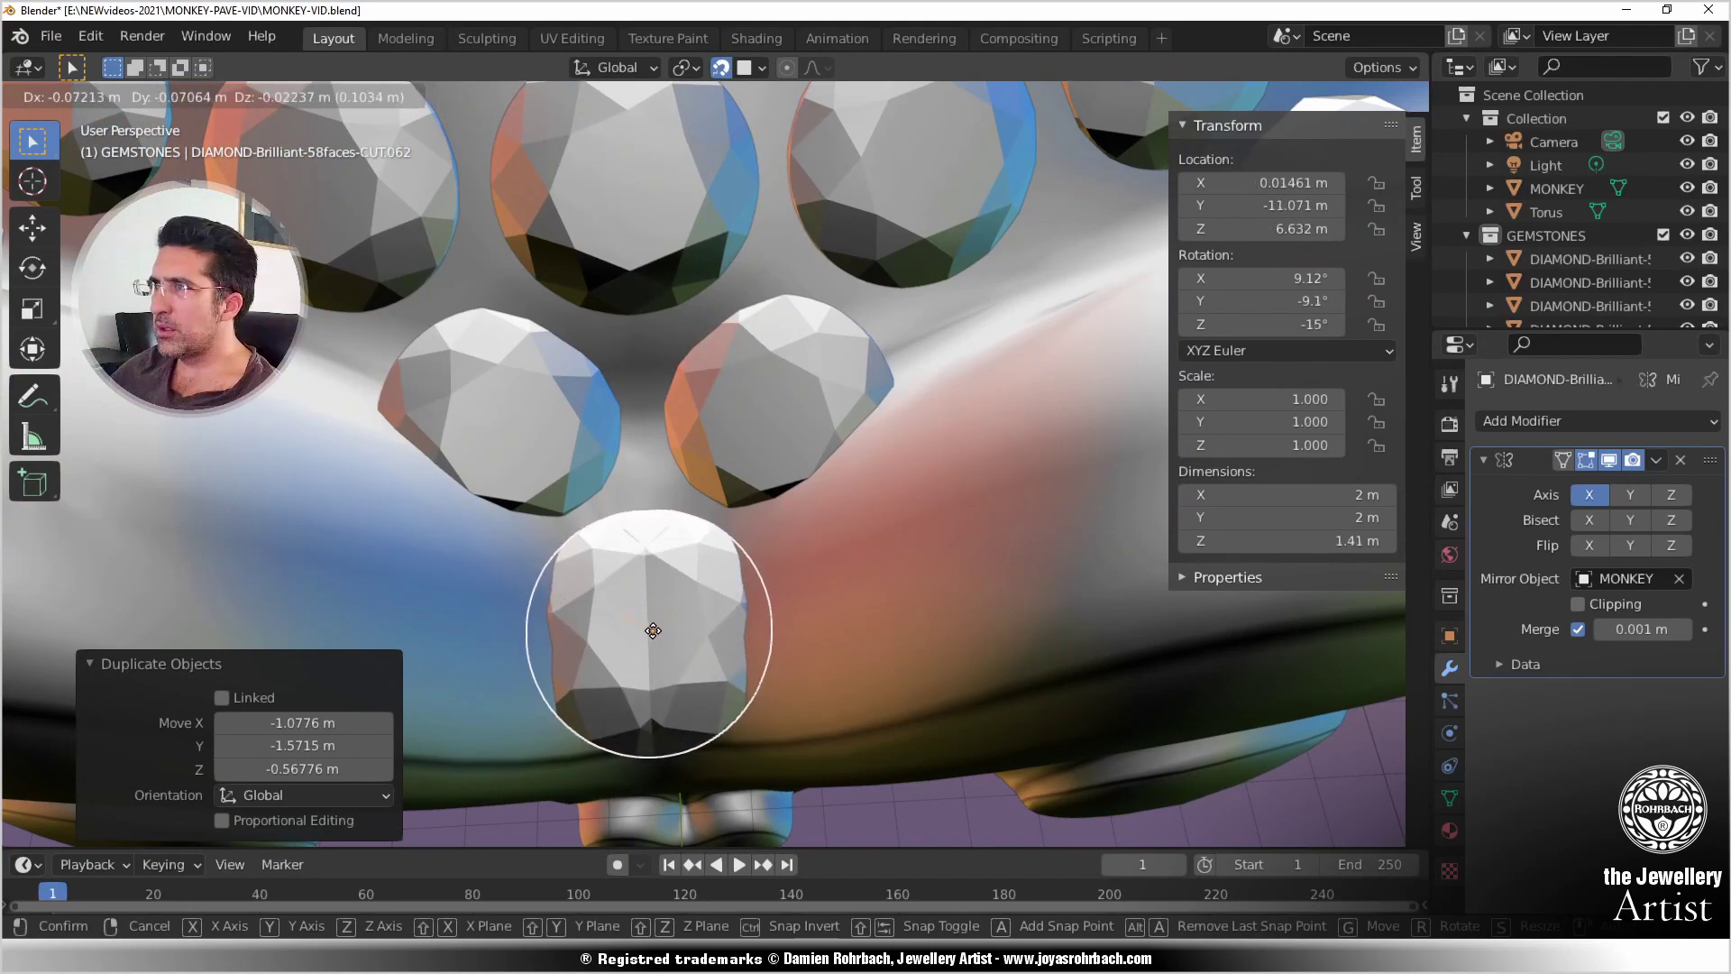
pyautogui.click(653, 630)
pyautogui.click(1683, 462)
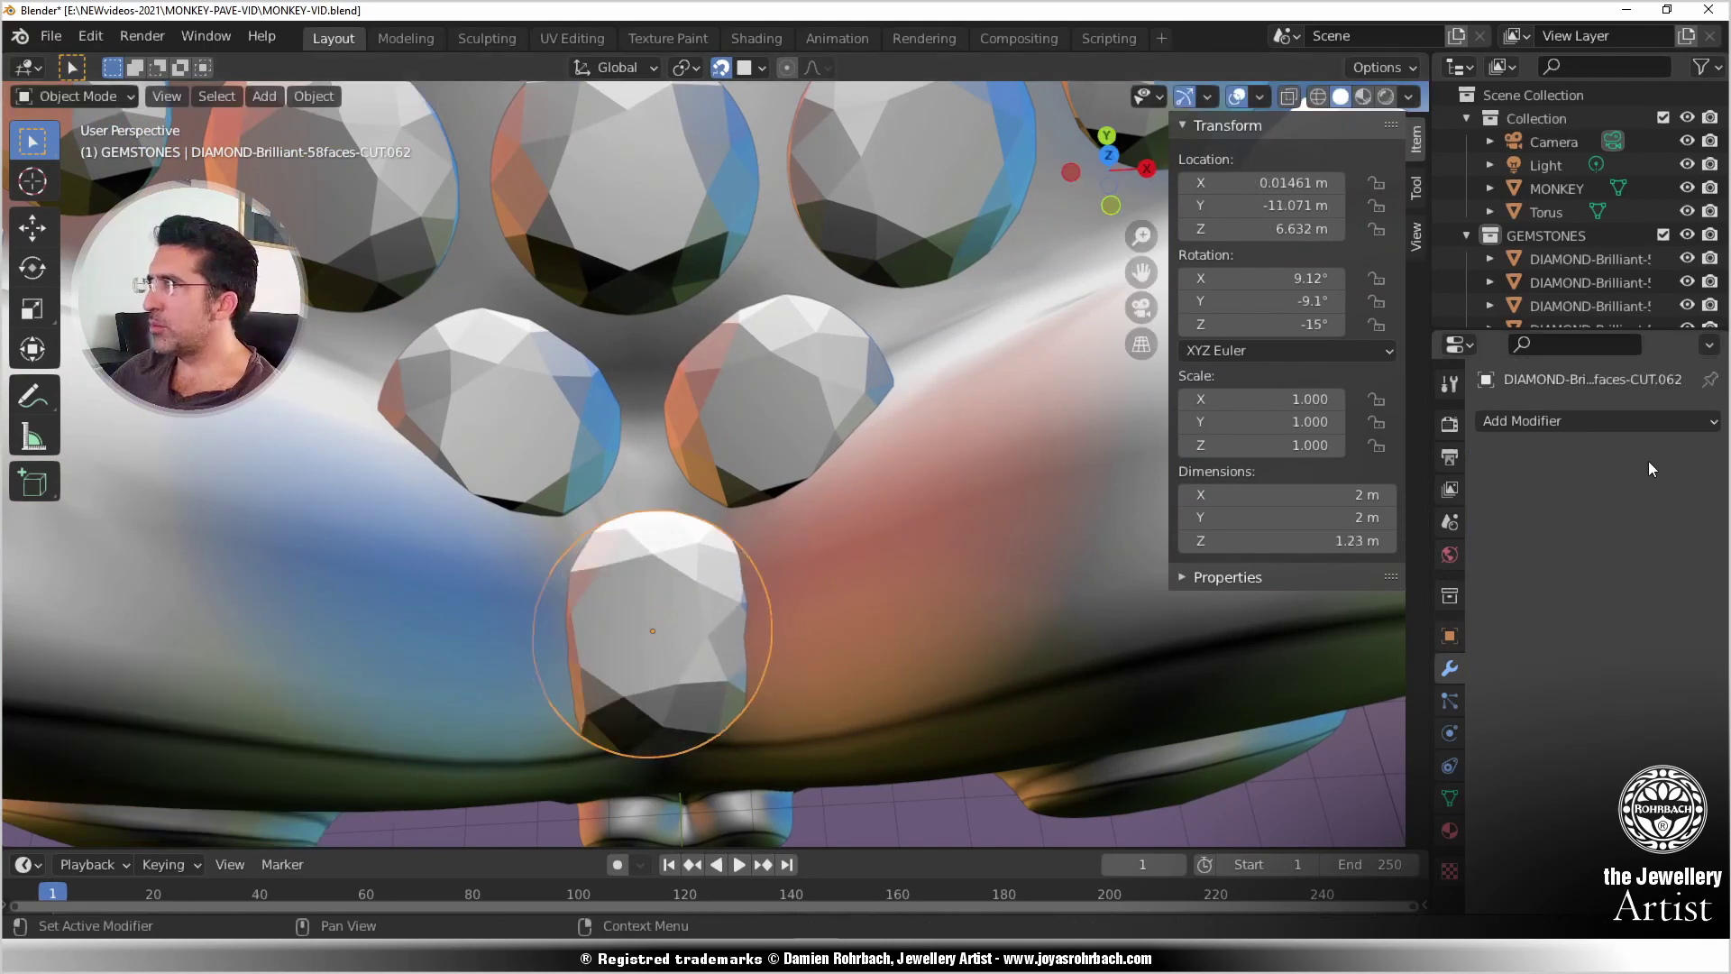
# Step: Set the lowest forehead diamond's Y rotation to 0° and X location to 0 m, and save the file
pyautogui.scroll(-5, 848, 554)
pyautogui.moveTo(848, 553); pyautogui.dragTo(714, 464, button='middle')
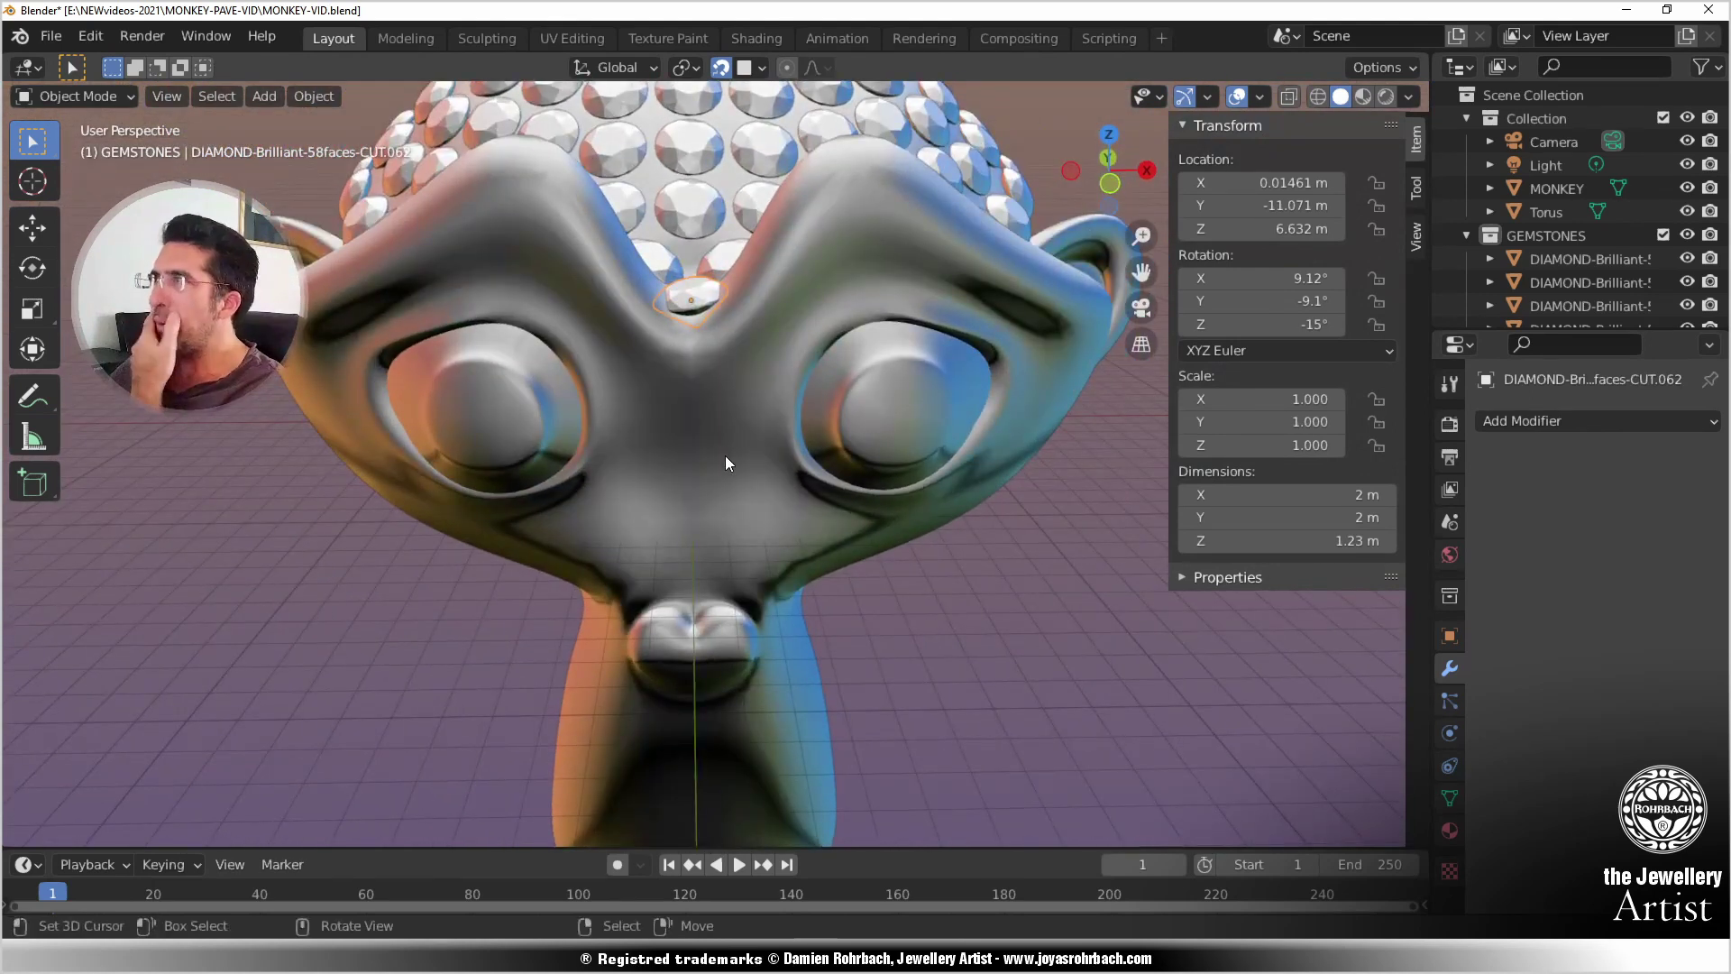
pyautogui.click(1281, 301)
pyautogui.write('0')
pyautogui.press('Return')
pyautogui.click(1280, 183)
pyautogui.write('0')
pyautogui.press('Return')
pyautogui.moveTo(960, 548); pyautogui.dragTo(938, 636, button='middle')
pyautogui.hotkey('ctrl', 's')
# Step: Centre the diamond in the middle of the row above by setting its X location to 0 m
pyautogui.scroll(3, 732, 452)
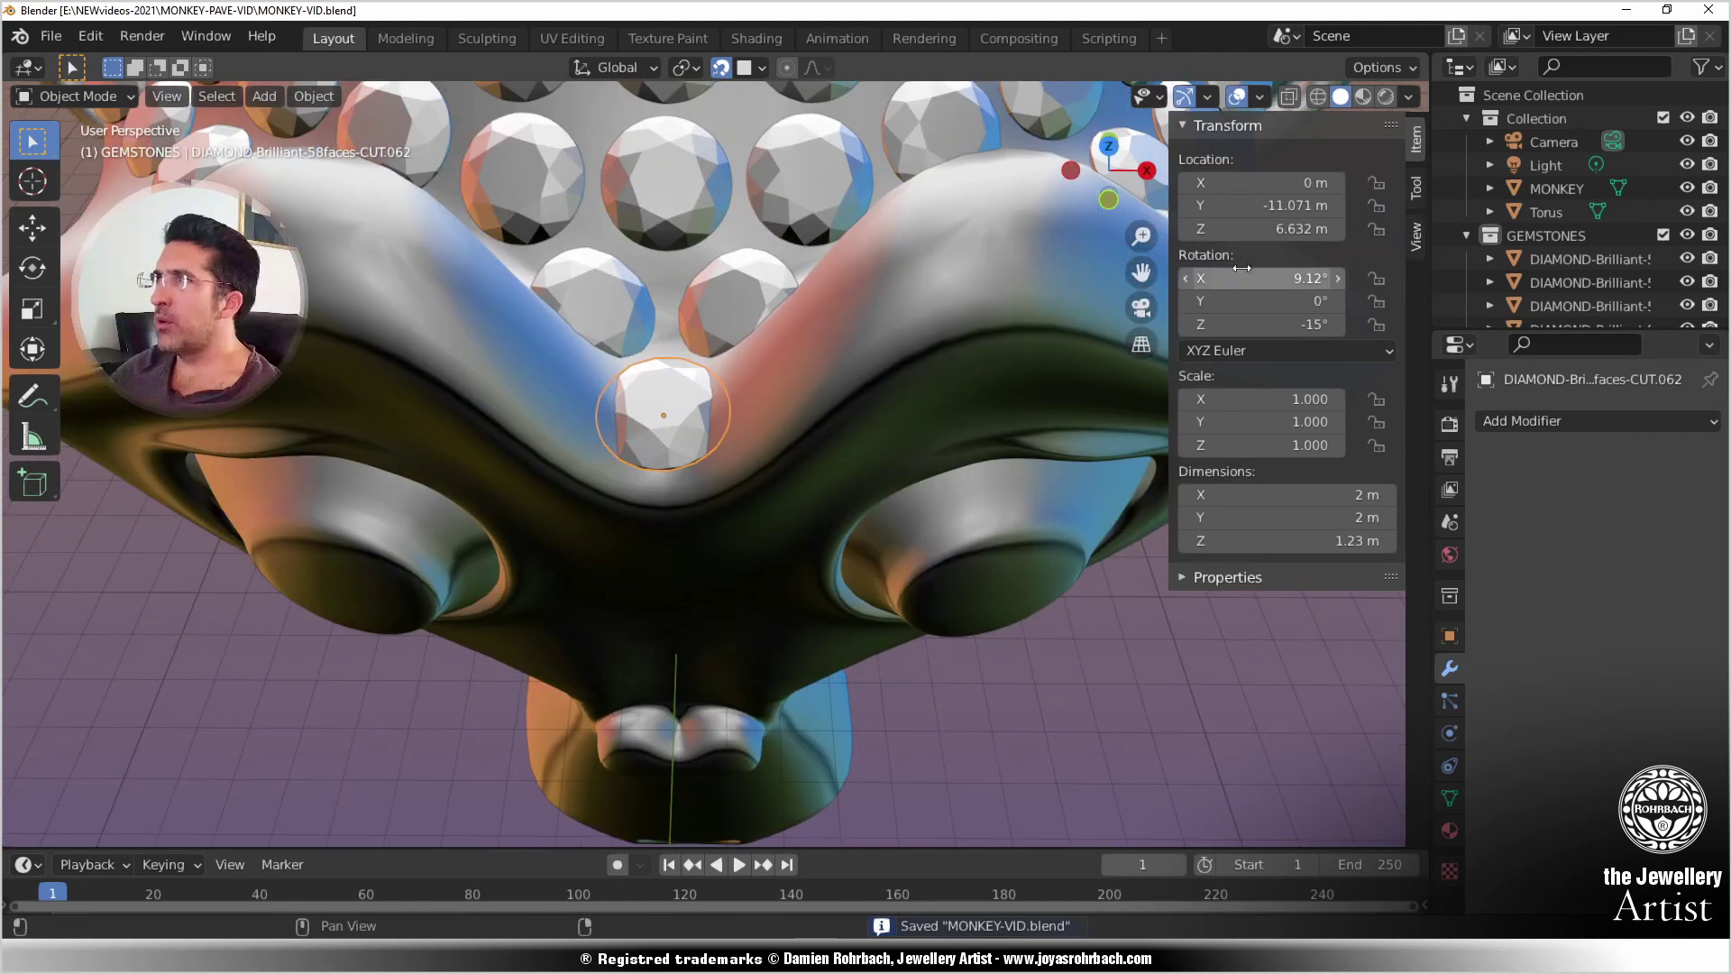
pyautogui.moveTo(843, 533); pyautogui.dragTo(674, 312, button='middle')
pyautogui.click(656, 224)
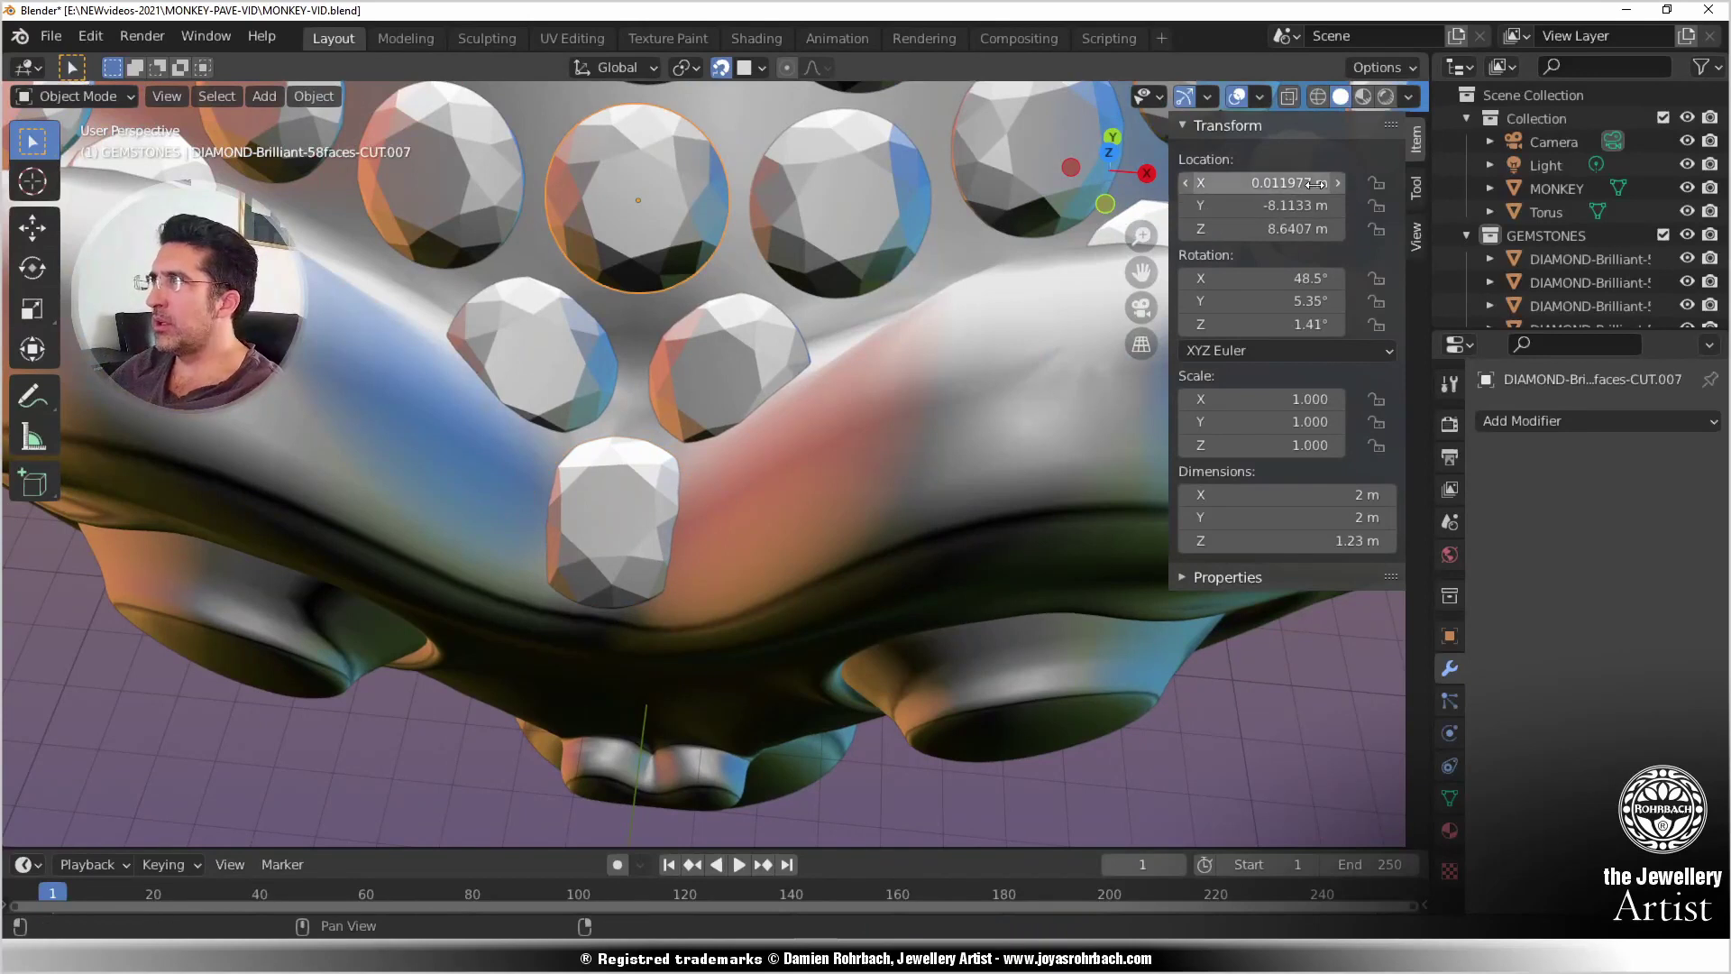
pyautogui.click(1285, 188)
pyautogui.write('0')
pyautogui.press('Return')
# Step: Set the X location to 0 m for the remaining centre-line diamonds from the forehead up to the bail
pyautogui.scroll(-4, 678, 334)
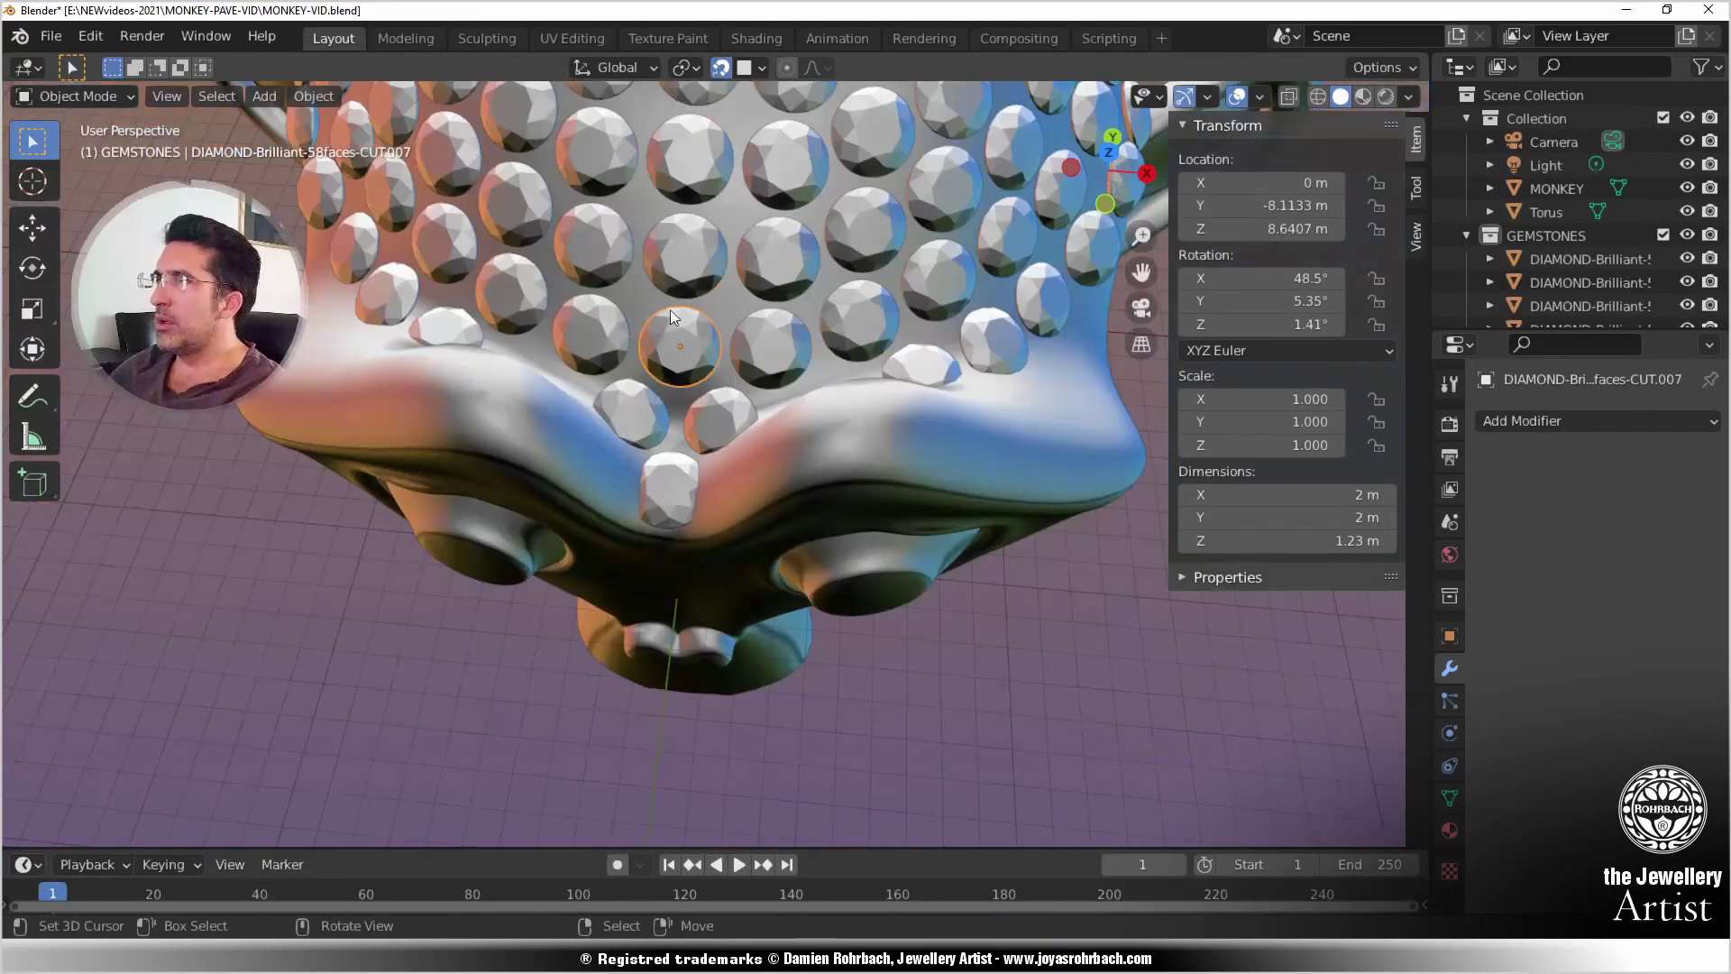
pyautogui.click(677, 250)
pyautogui.click(707, 166)
pyautogui.press('BackSpace')
pyautogui.moveTo(554, 387); pyautogui.dragTo(875, 545, button='middle')
pyautogui.click(818, 484)
pyautogui.doubleClick(1281, 182)
pyautogui.write('0')
pyautogui.press('Return')
pyautogui.click(808, 408)
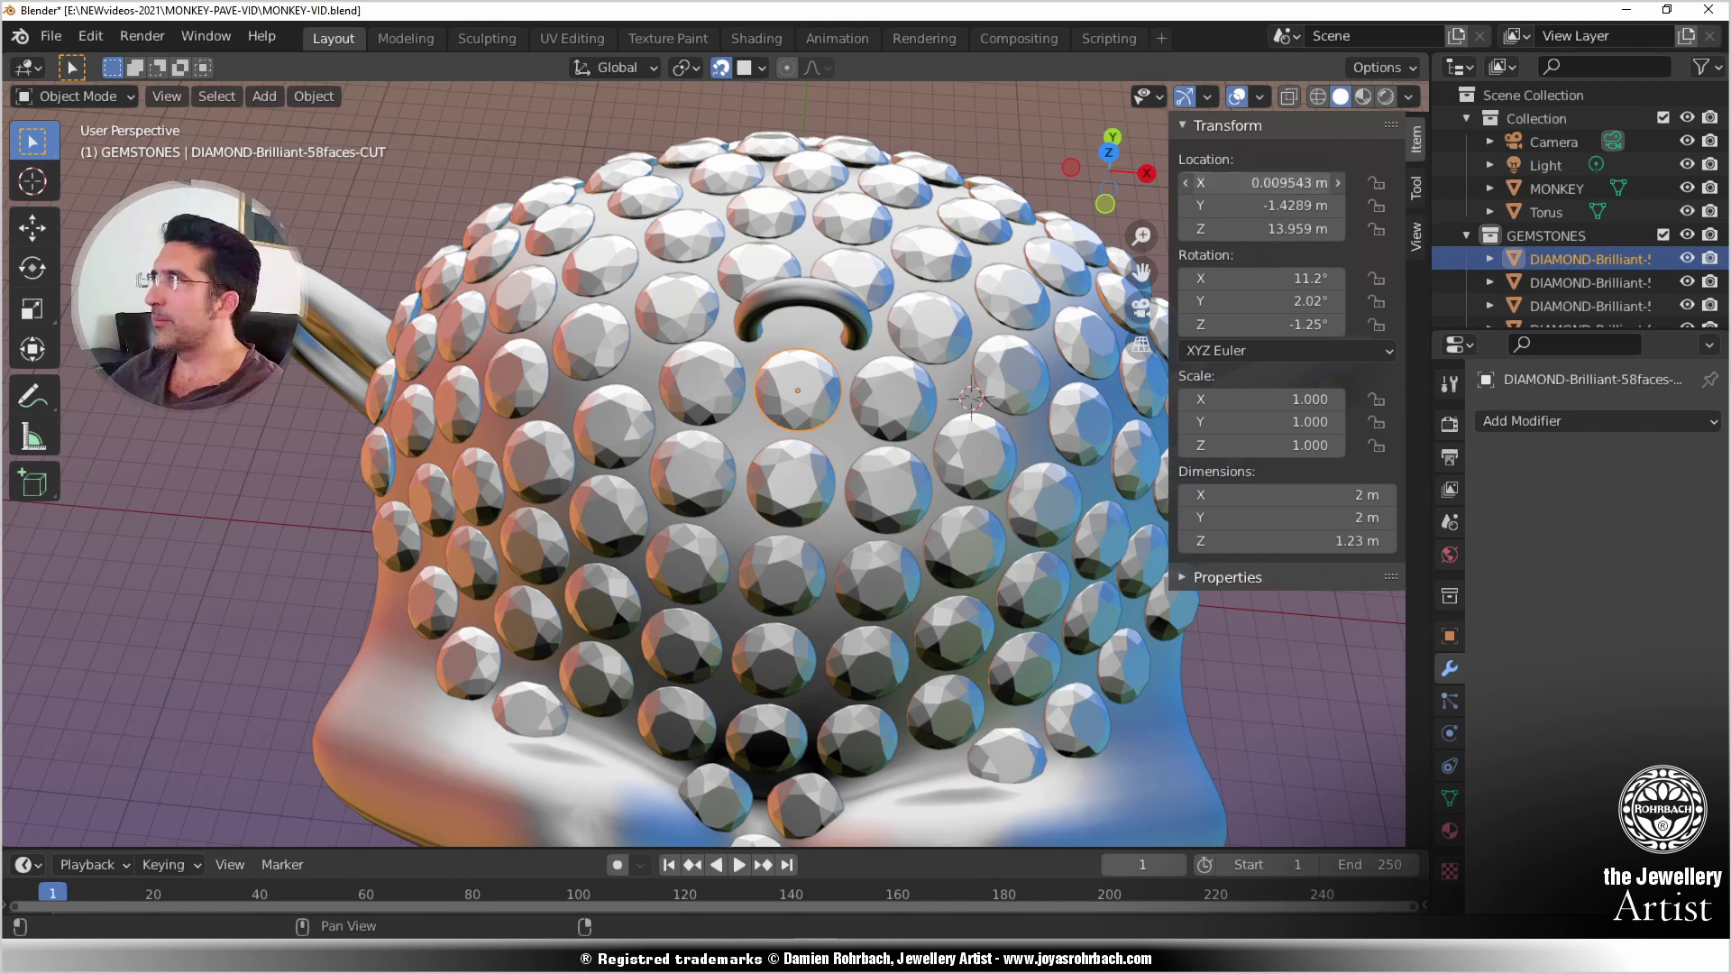
# Step: Check the rear centre-line diamonds and set the X location of the lowest one to 0 m
pyautogui.moveTo(923, 451); pyautogui.dragTo(611, 537, button='middle')
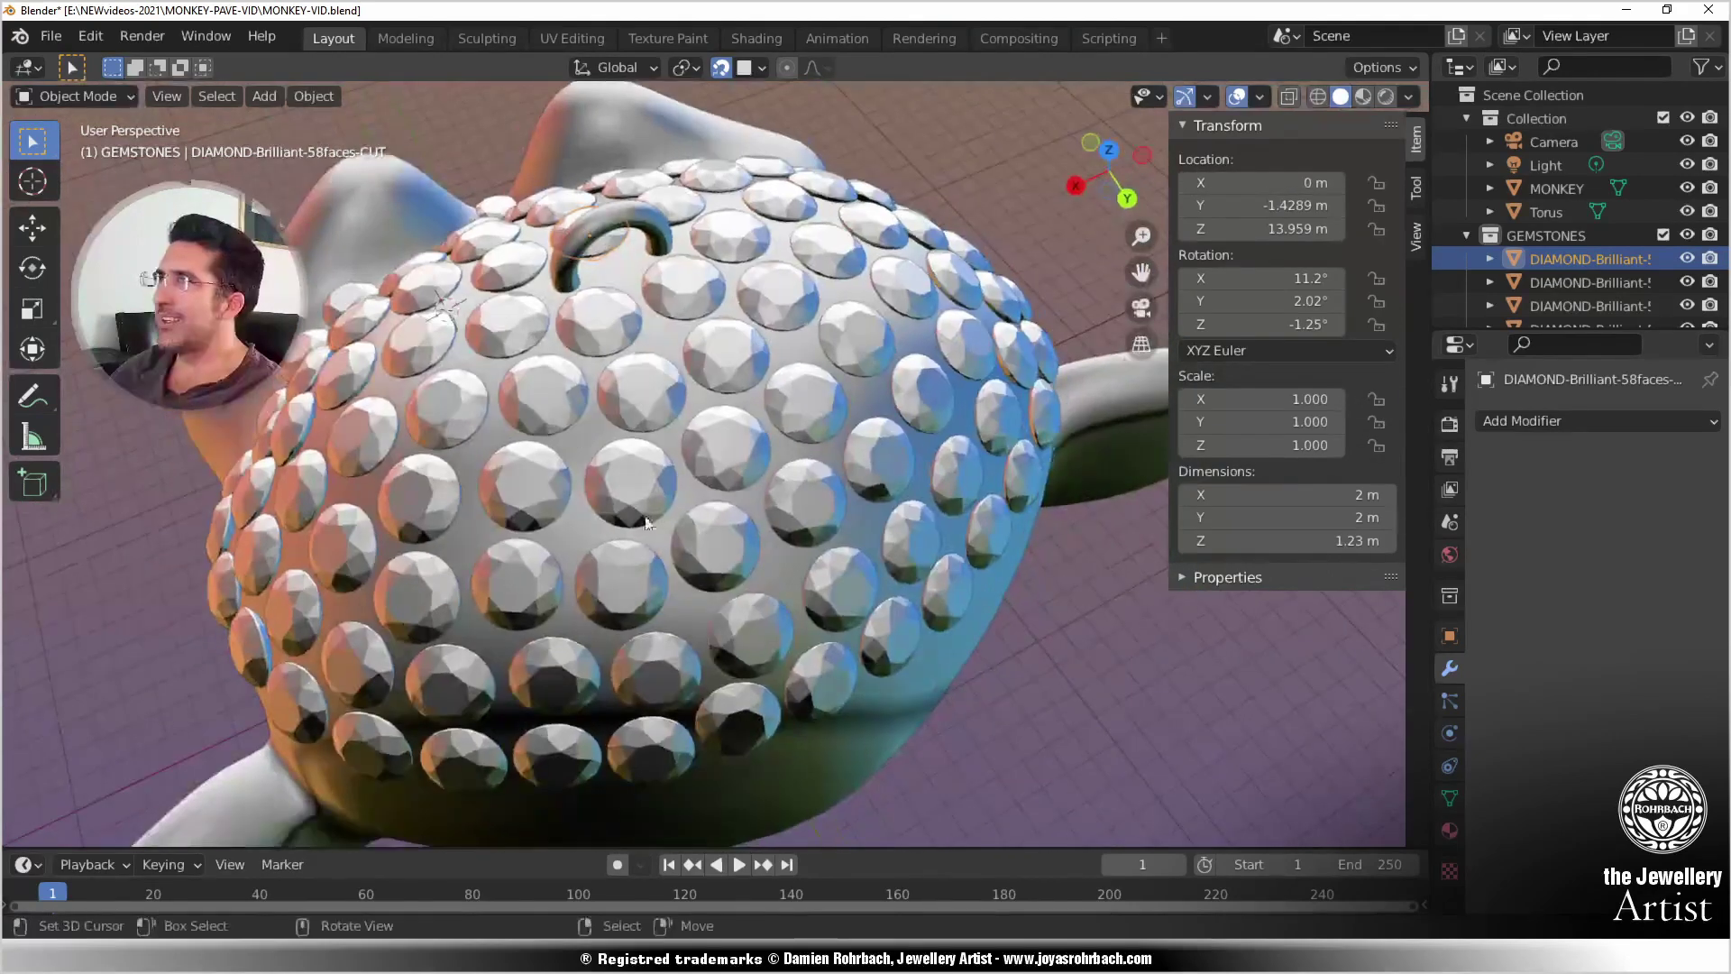
pyautogui.click(727, 442)
pyautogui.moveTo(776, 550)
pyautogui.mouseDown(button='middle')
pyautogui.moveTo(803, 585)
pyautogui.moveTo(766, 582)
pyautogui.mouseUp(button='middle')
pyautogui.click(709, 614)
pyautogui.click(1257, 182)
pyautogui.write('0')
pyautogui.press('Return')
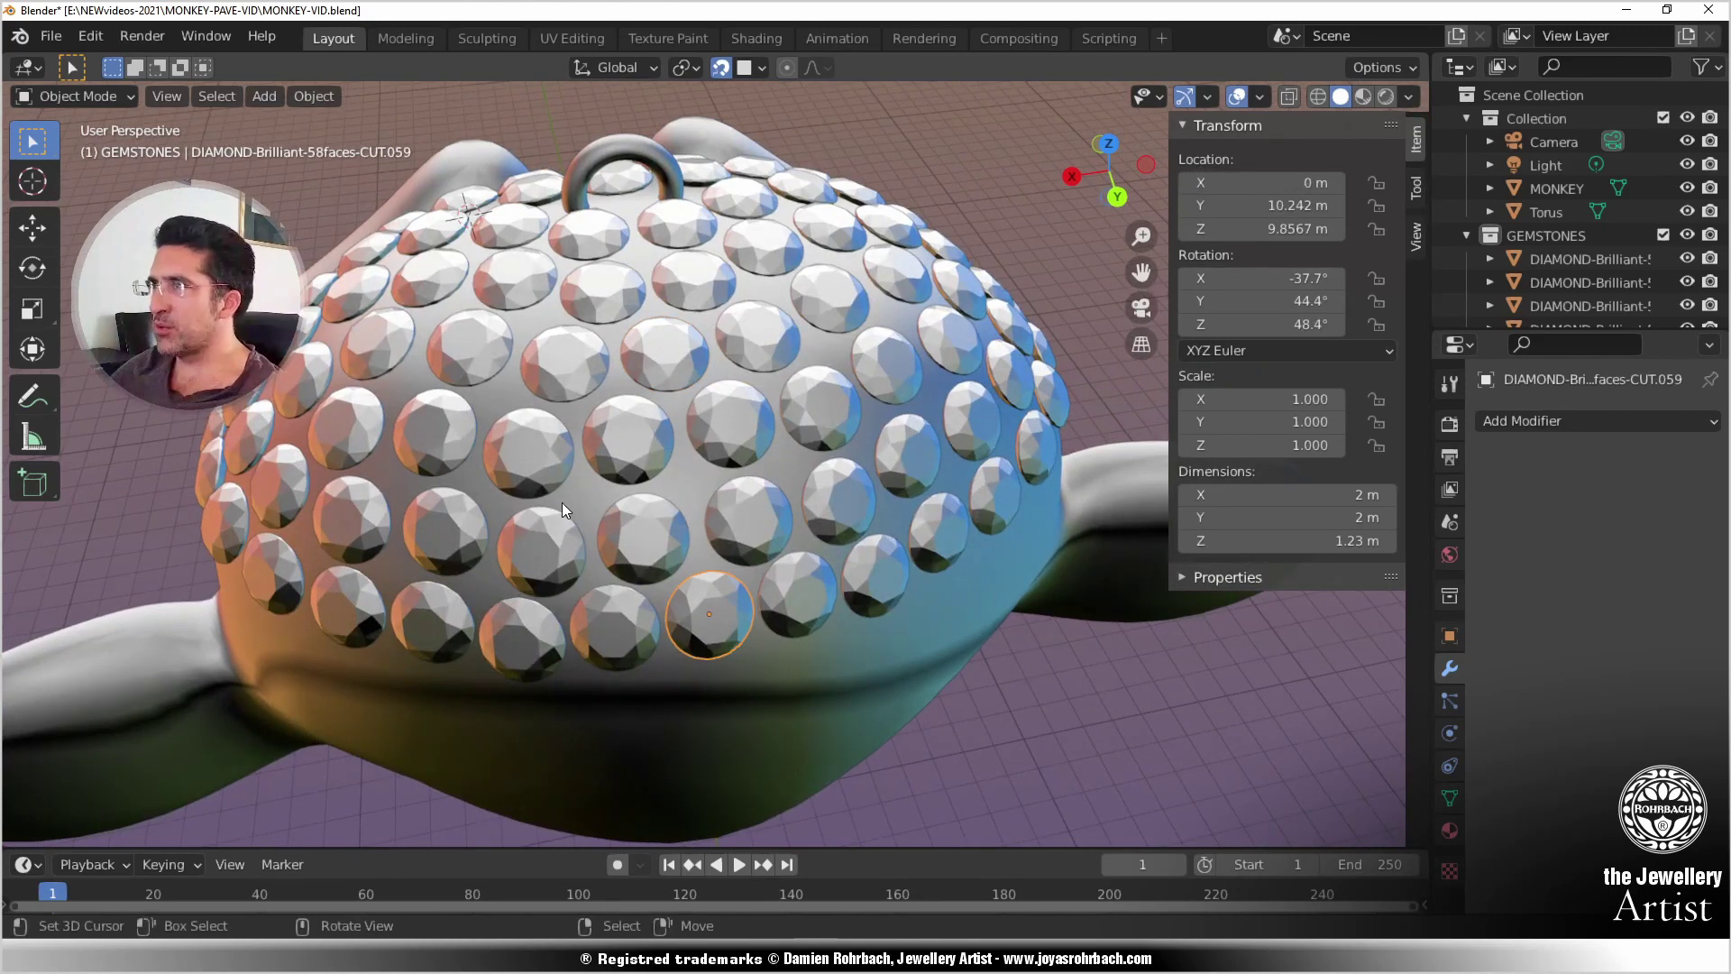
# Step: Start a brow row by duplicating a mirrored forehead diamond about 2.2 m outward and up, then duplicating the copy about 2.1 m forward and inward
pyautogui.moveTo(547, 554); pyautogui.dragTo(808, 587, button='middle')
pyautogui.click(647, 511)
pyautogui.scroll(3, 653, 515)
pyautogui.moveTo(766, 635); pyautogui.dragTo(767, 469)
pyautogui.moveTo(766, 469); pyautogui.dragTo(698, 424, button='middle')
pyautogui.hotkey('shift', 'd')
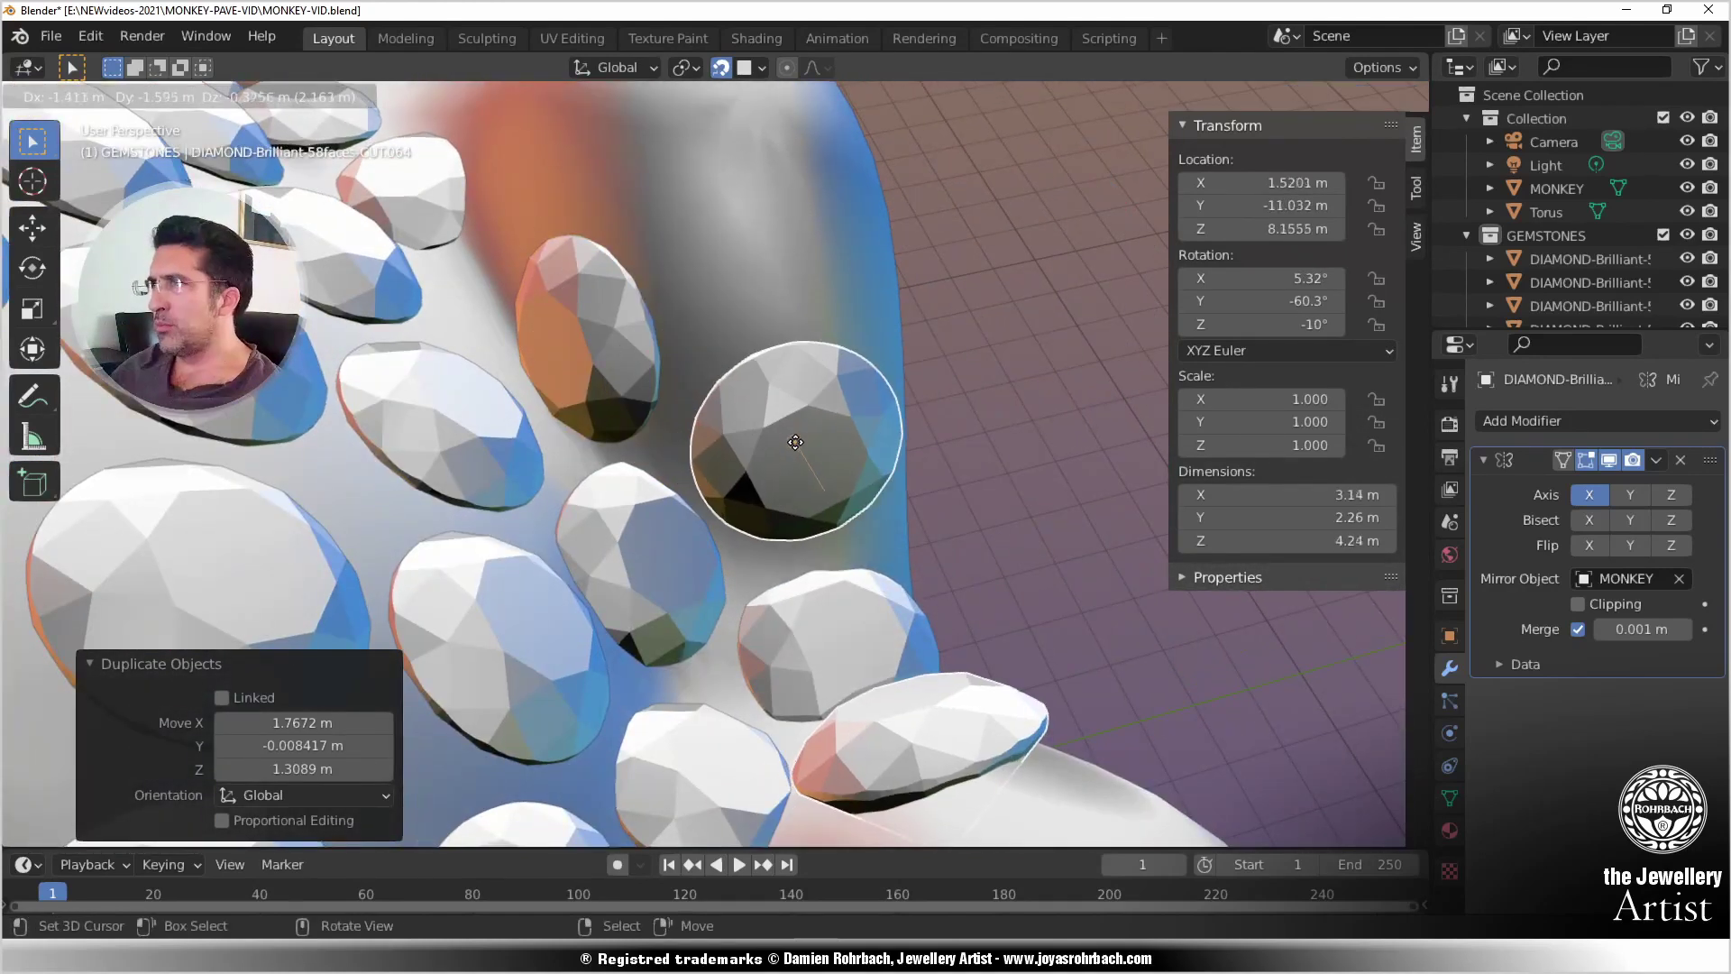
pyautogui.click(792, 438)
# Step: Continue the mirrored diamonds over the brow ridge with three successive duplicates, about 1.9 m, 1.8 m and 2.2 m apart
pyautogui.hotkey('shift', 'd')
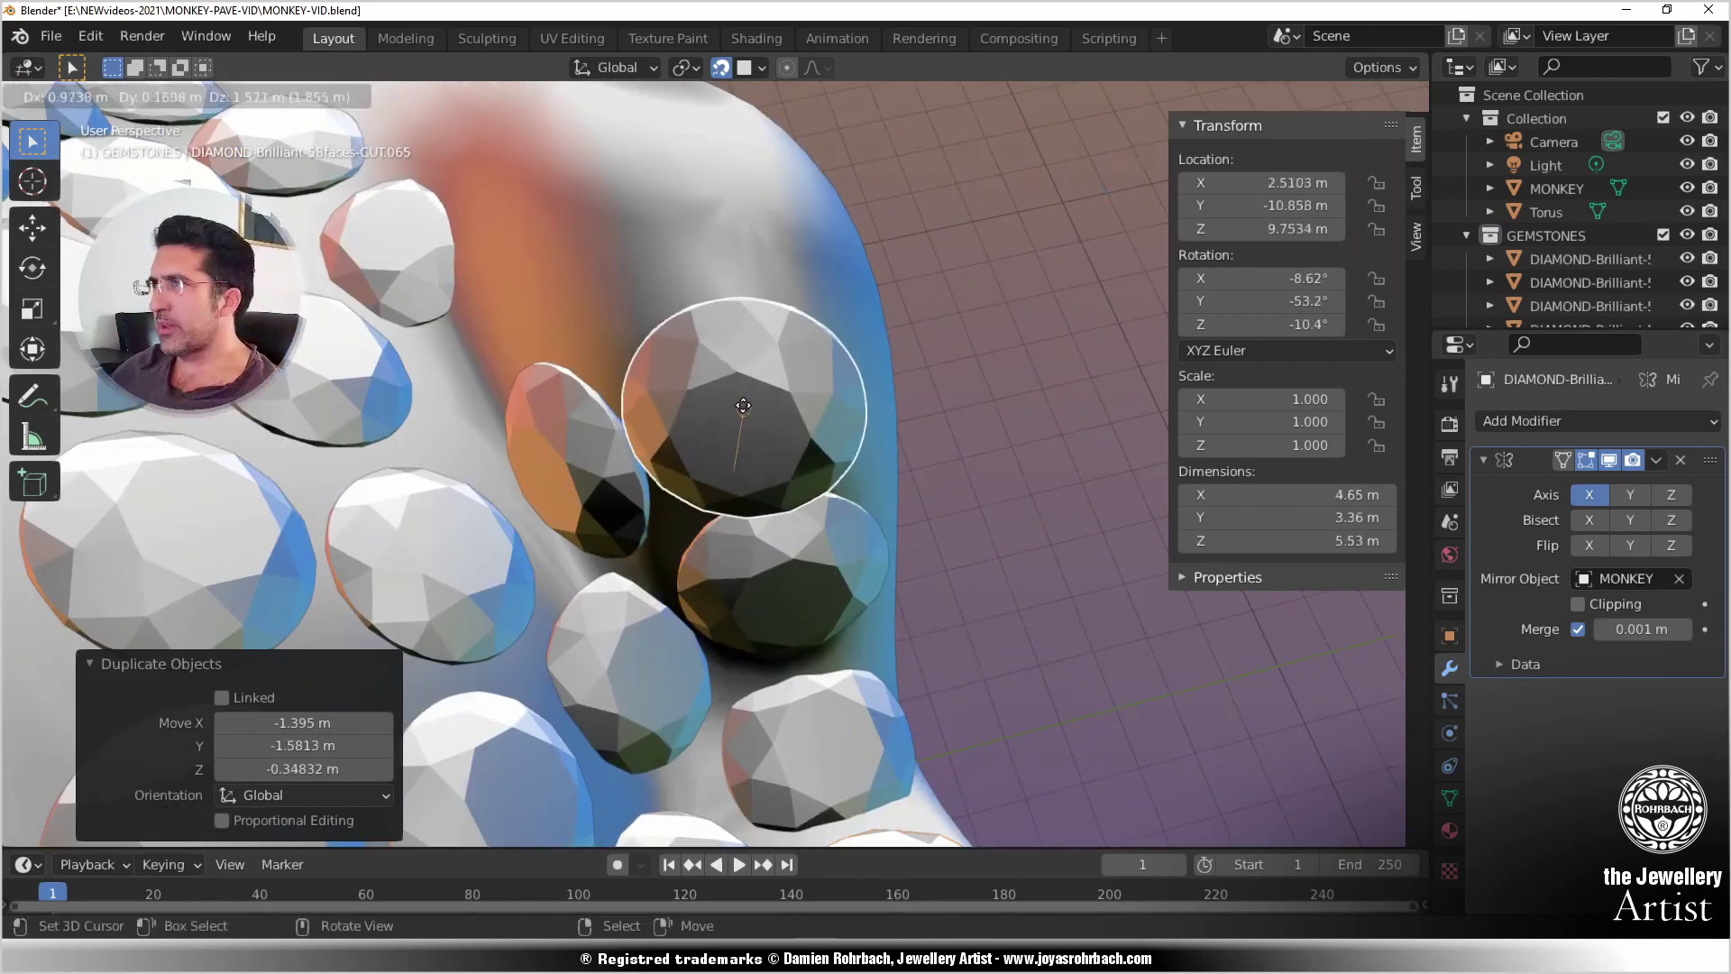
pyautogui.click(751, 380)
pyautogui.moveTo(752, 379); pyautogui.dragTo(804, 488, button='middle')
pyautogui.hotkey('shift', 'd')
pyautogui.click(702, 435)
pyautogui.hotkey('shift', 'd')
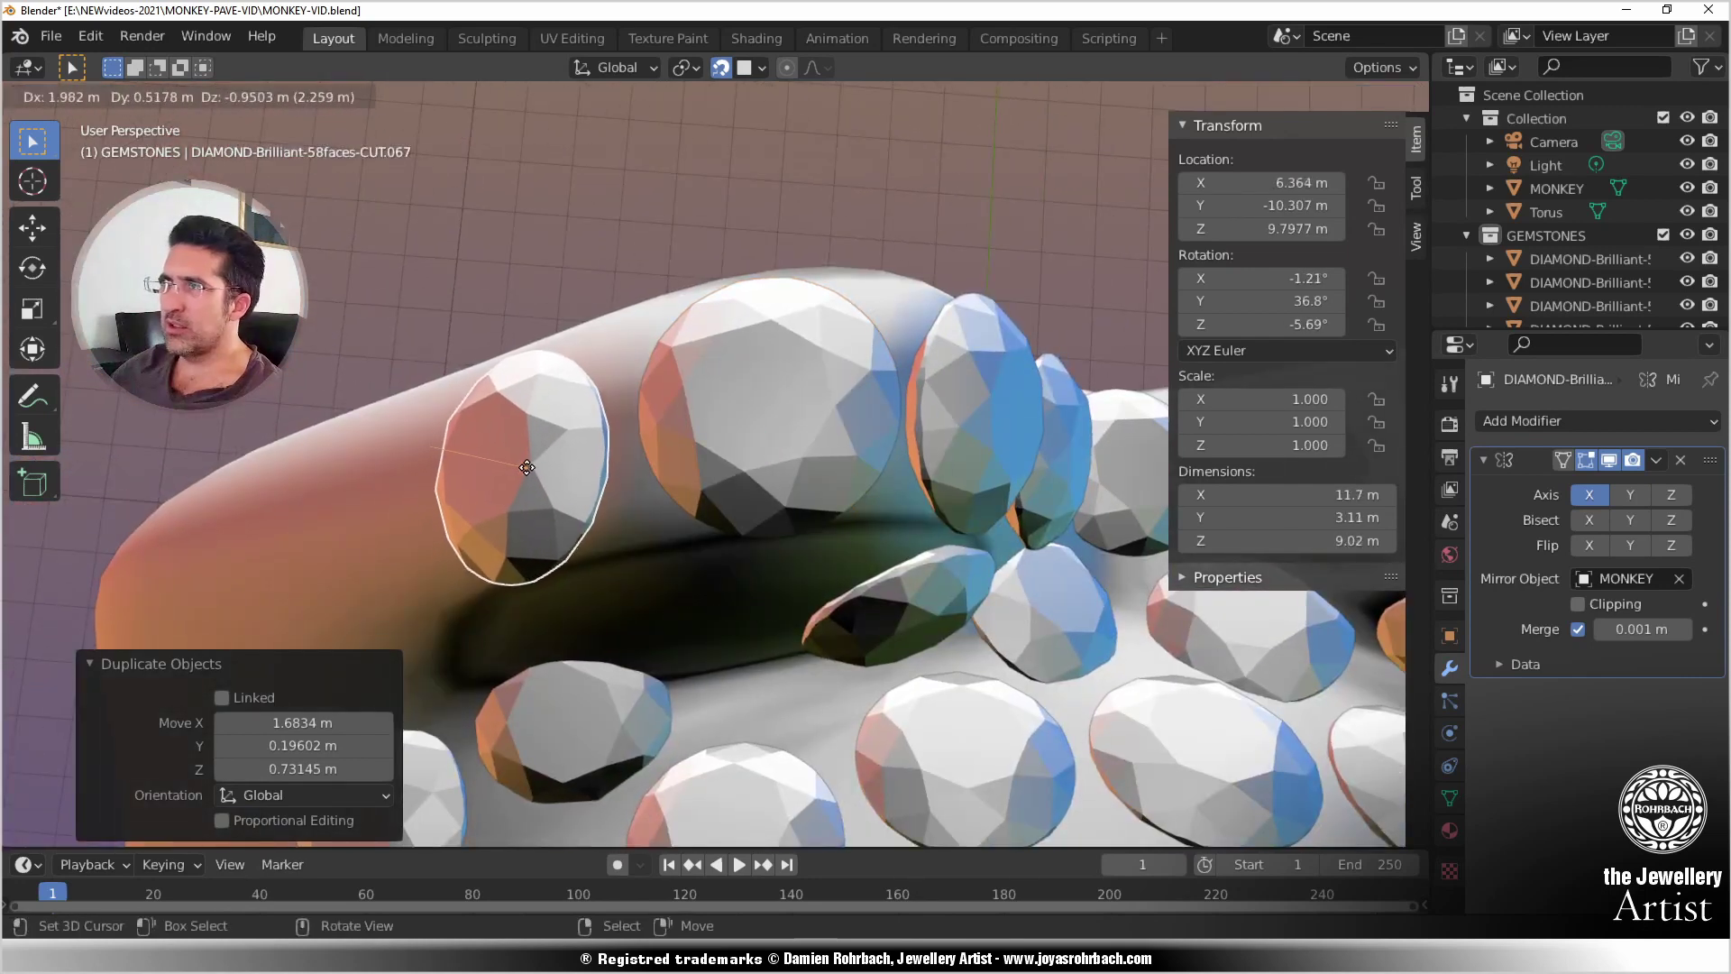
pyautogui.click(533, 466)
# Step: Duplicate the outermost brow diamond about 1.8 m back and inward behind the brow ridge, and save the file
pyautogui.moveTo(533, 466); pyautogui.dragTo(547, 343, button='middle')
pyautogui.hotkey('shift', 'd')
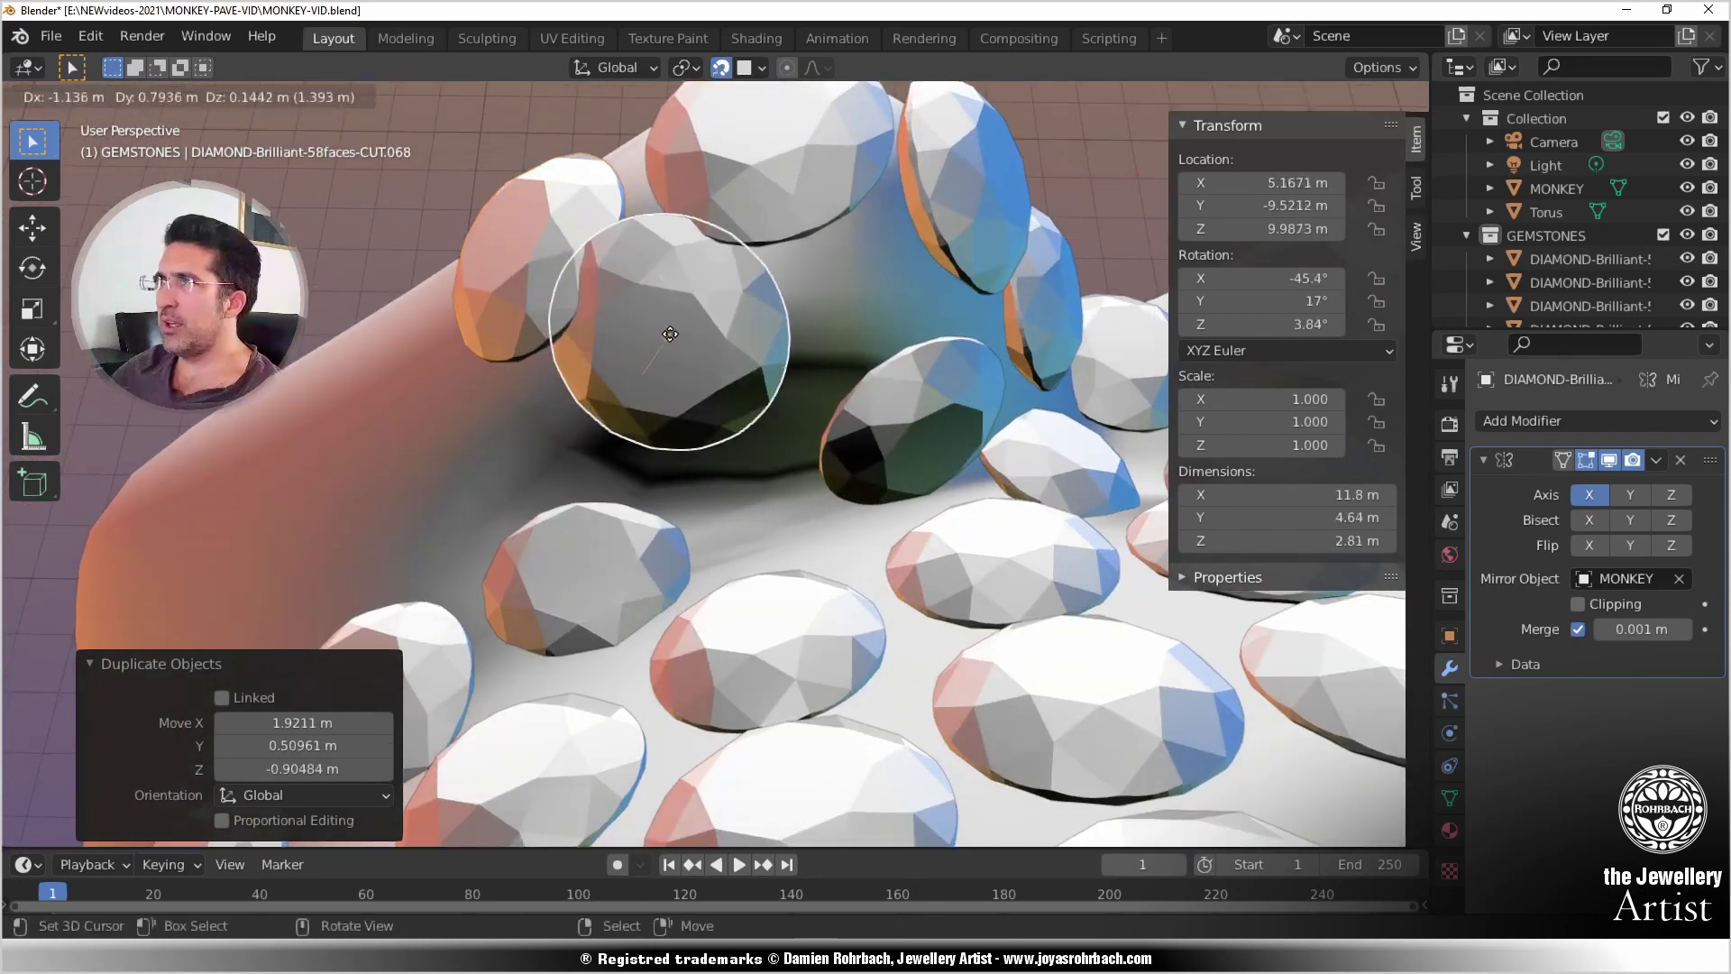
pyautogui.click(711, 363)
pyautogui.moveTo(711, 362); pyautogui.dragTo(777, 507, button='middle')
pyautogui.scroll(3, 746, 347)
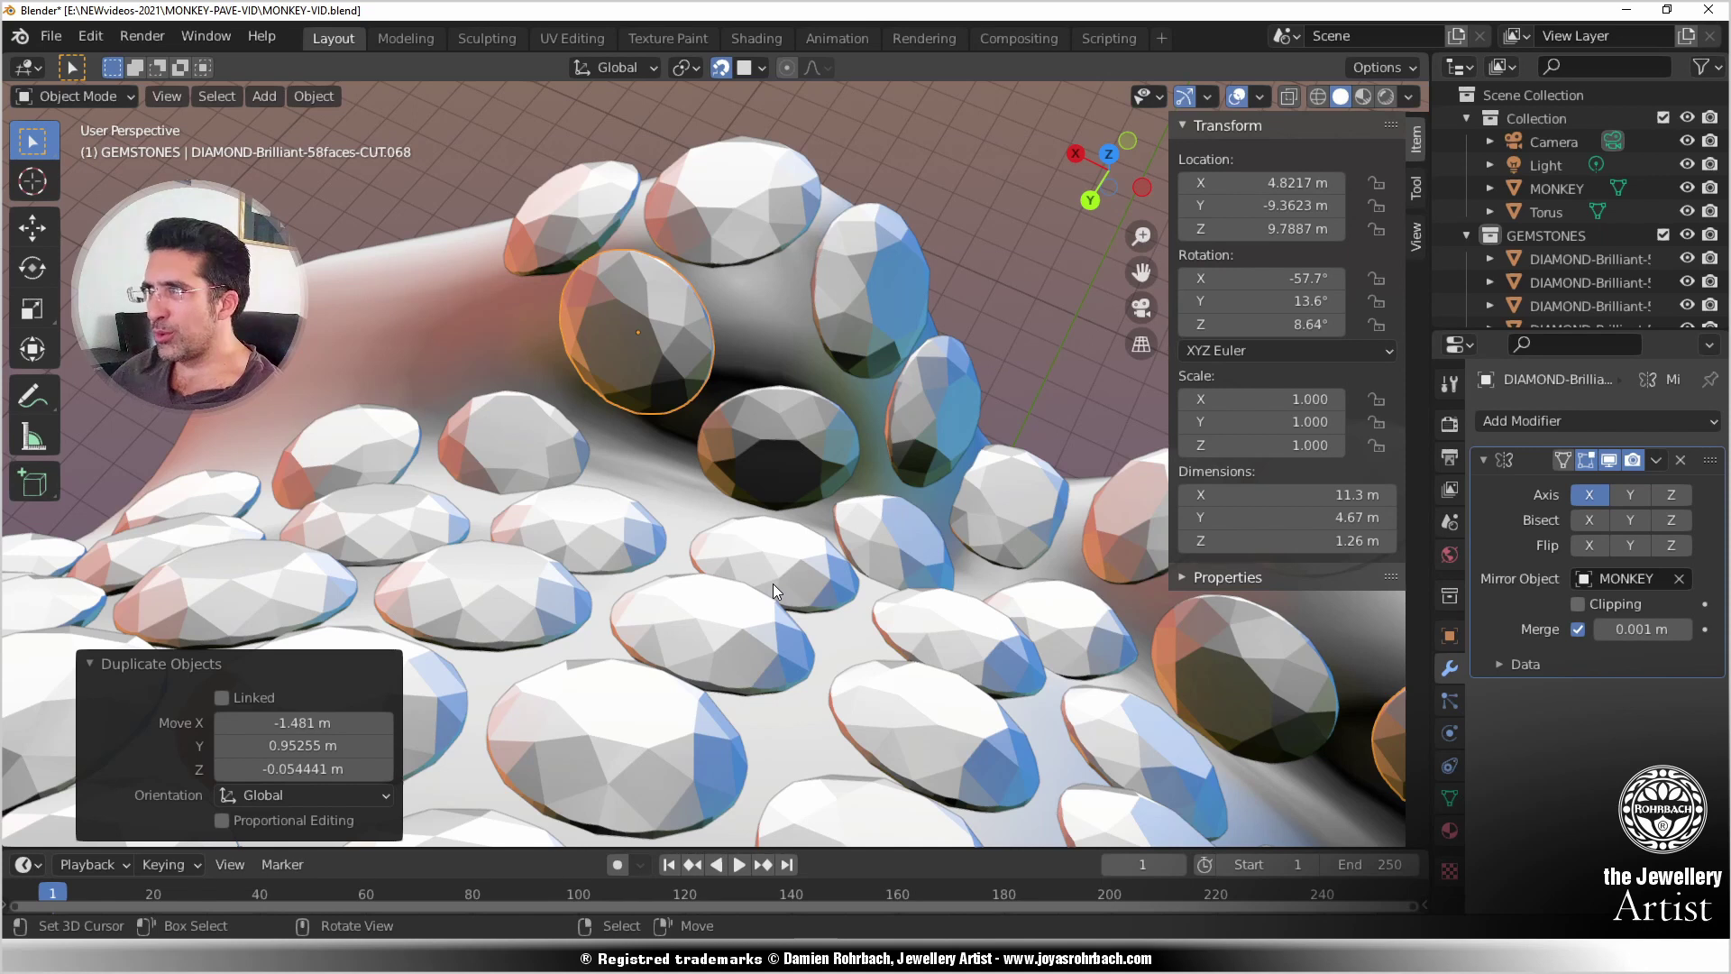
pyautogui.moveTo(772, 583); pyautogui.dragTo(809, 458, button='middle')
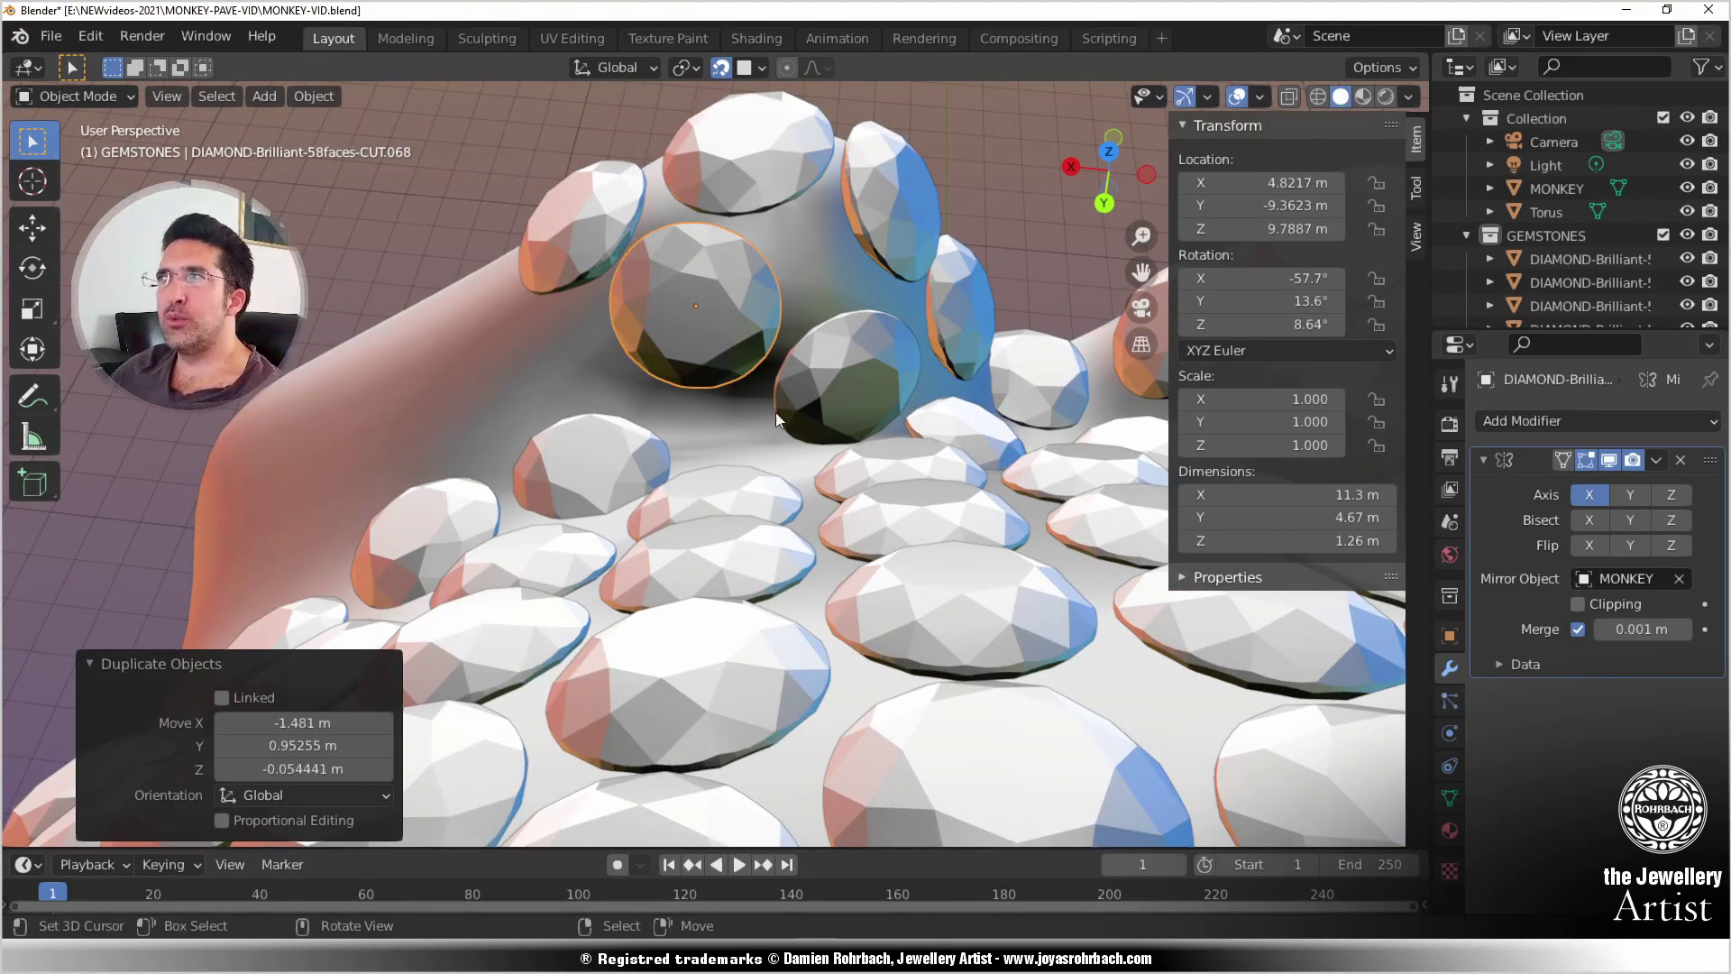
pyautogui.moveTo(653, 631); pyautogui.dragTo(637, 585, button='middle')
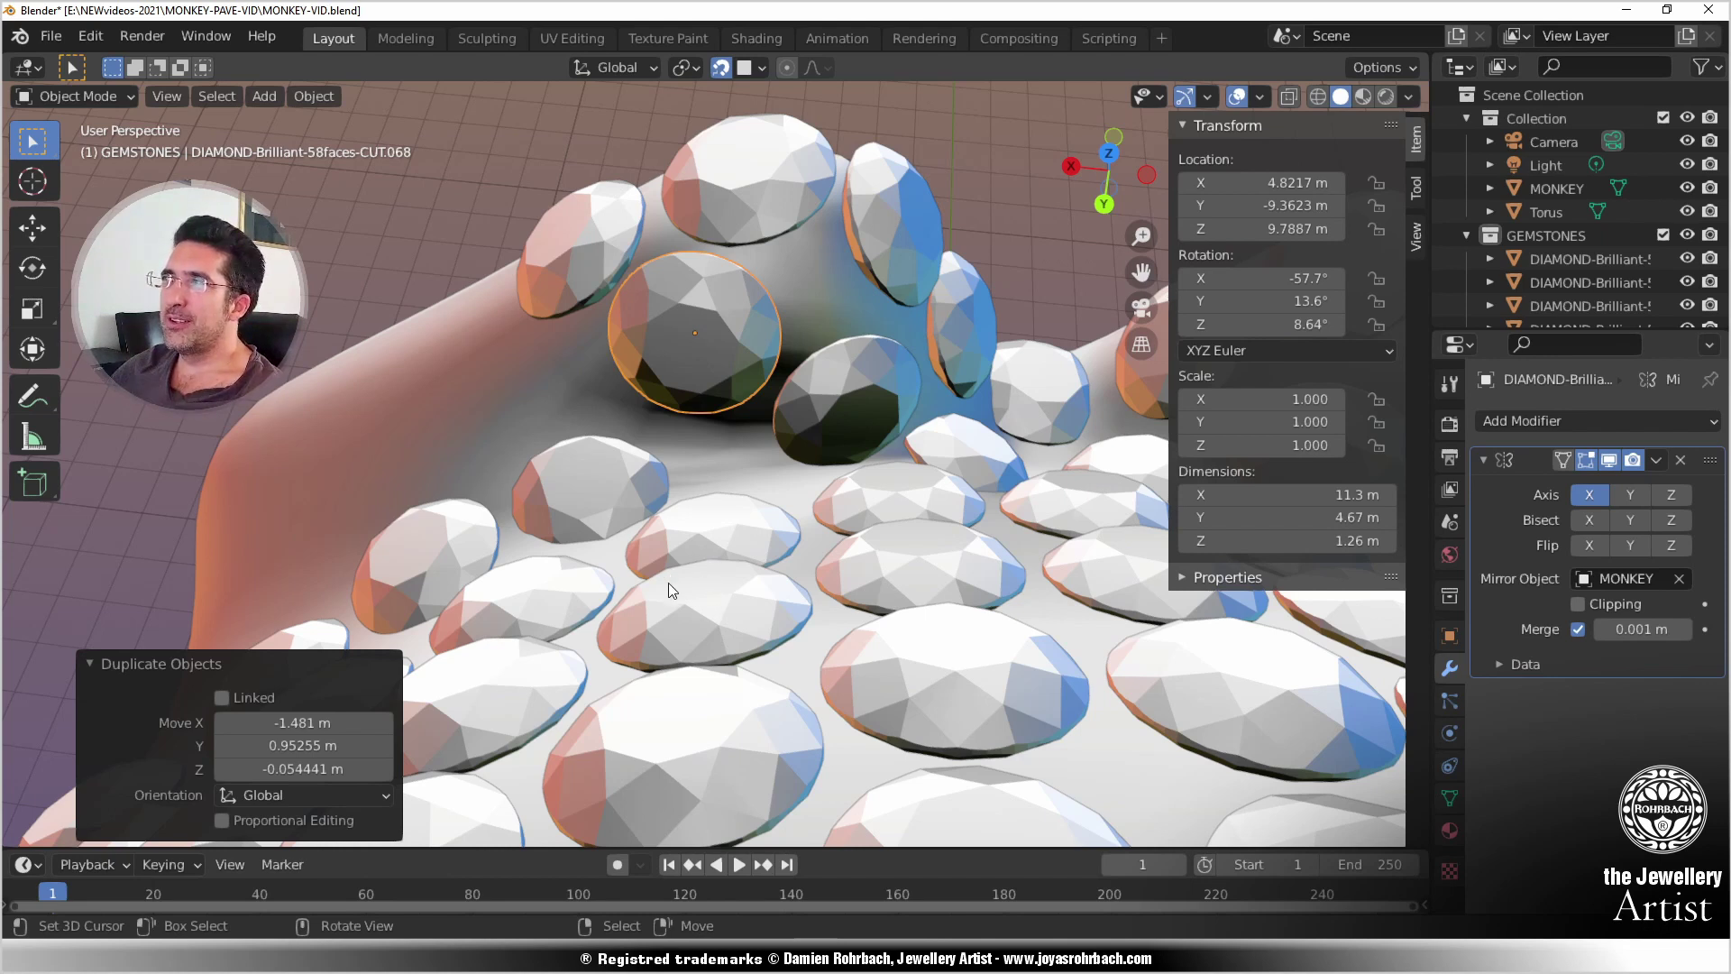
pyautogui.moveTo(645, 613); pyautogui.dragTo(54, 762, button='middle')
pyautogui.scroll(5, 586, 661)
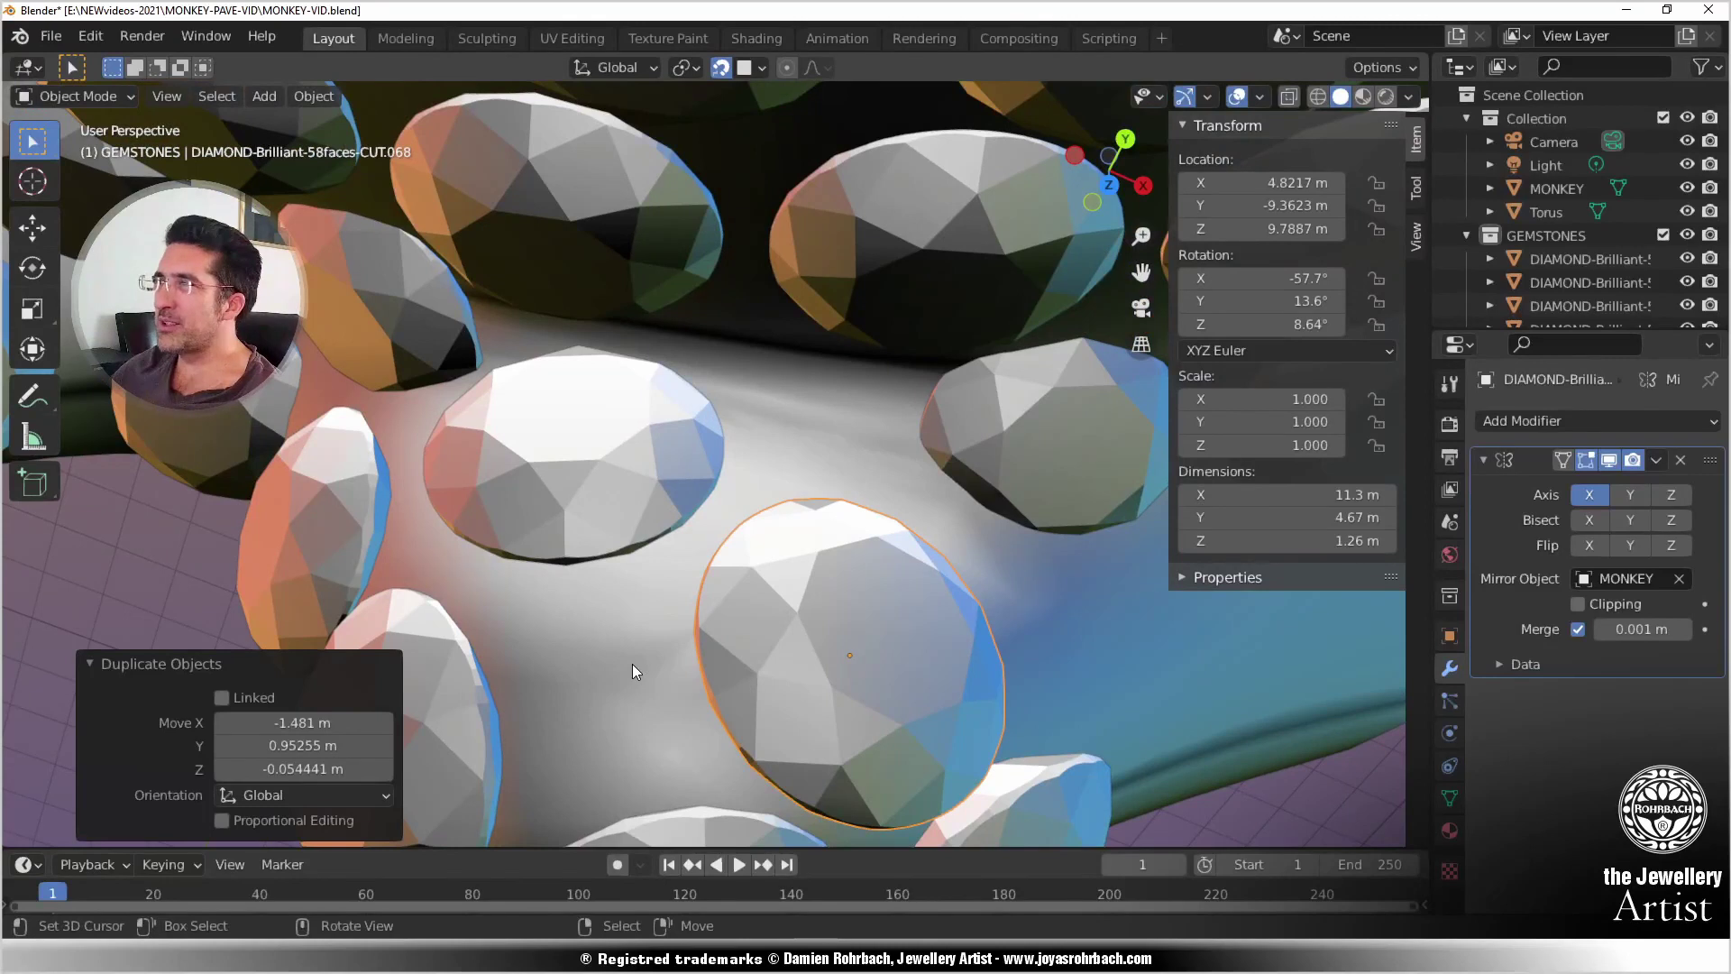
pyautogui.hotkey('ctrl', 's')
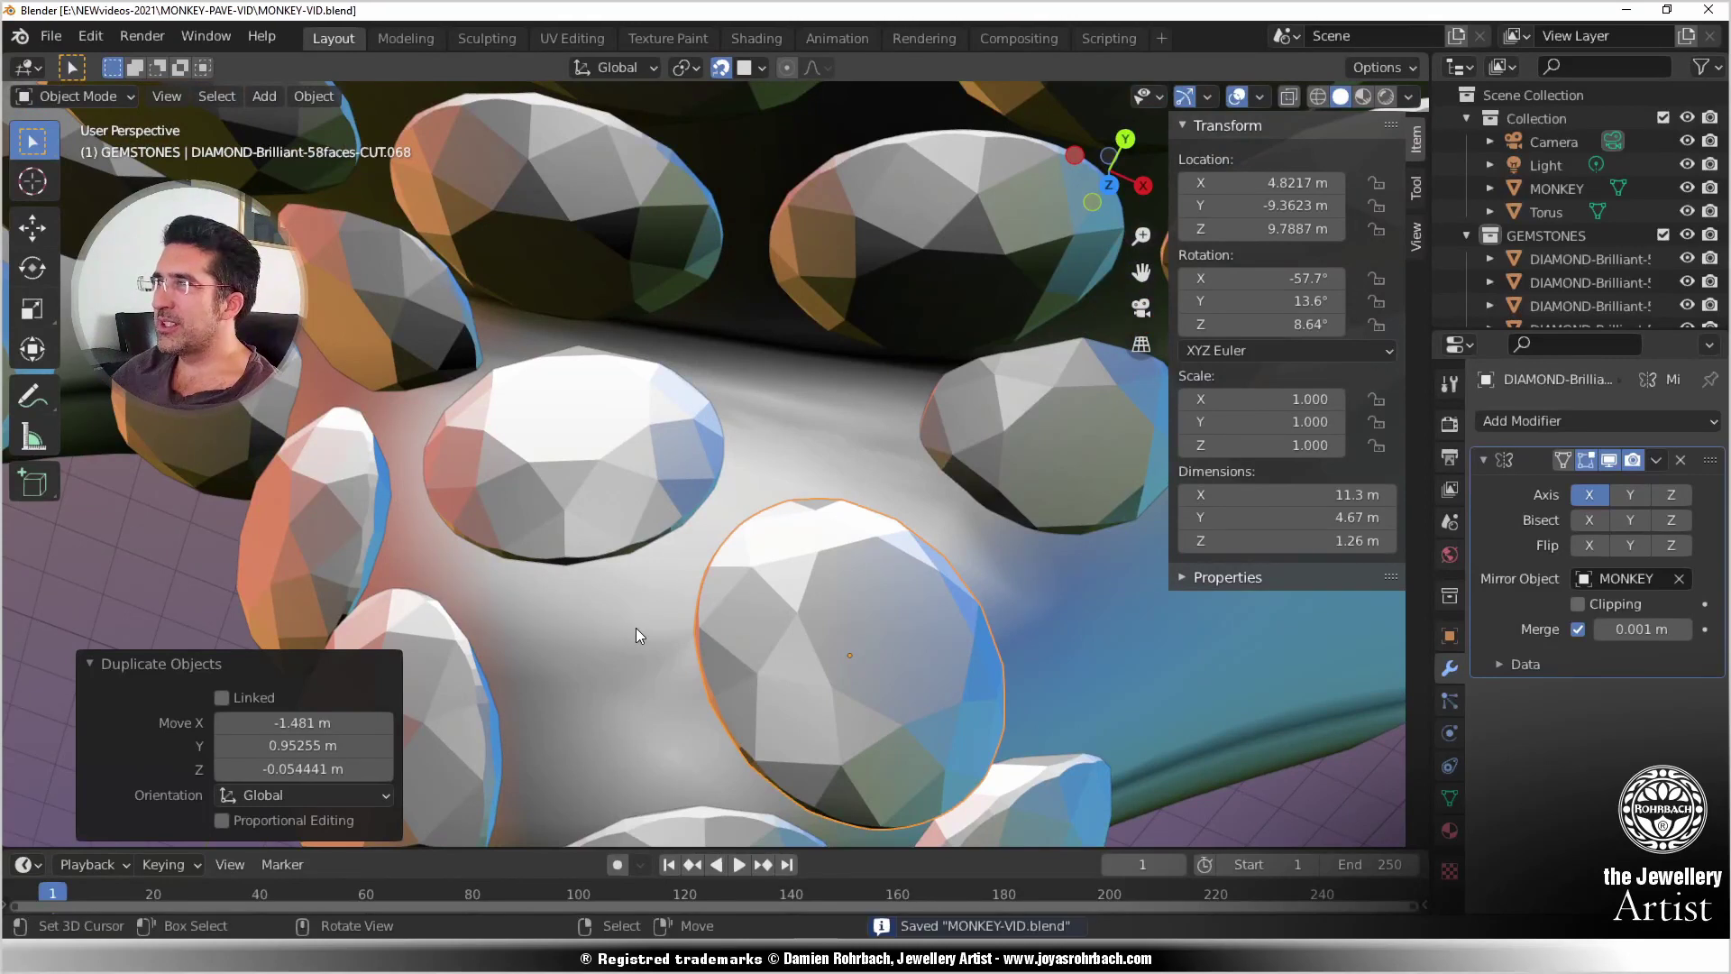
# Step: Shift the outermost brow-ridge diamond about 0.13 m forward and nudge a neighbouring brow diamond slightly
pyautogui.click(568, 490)
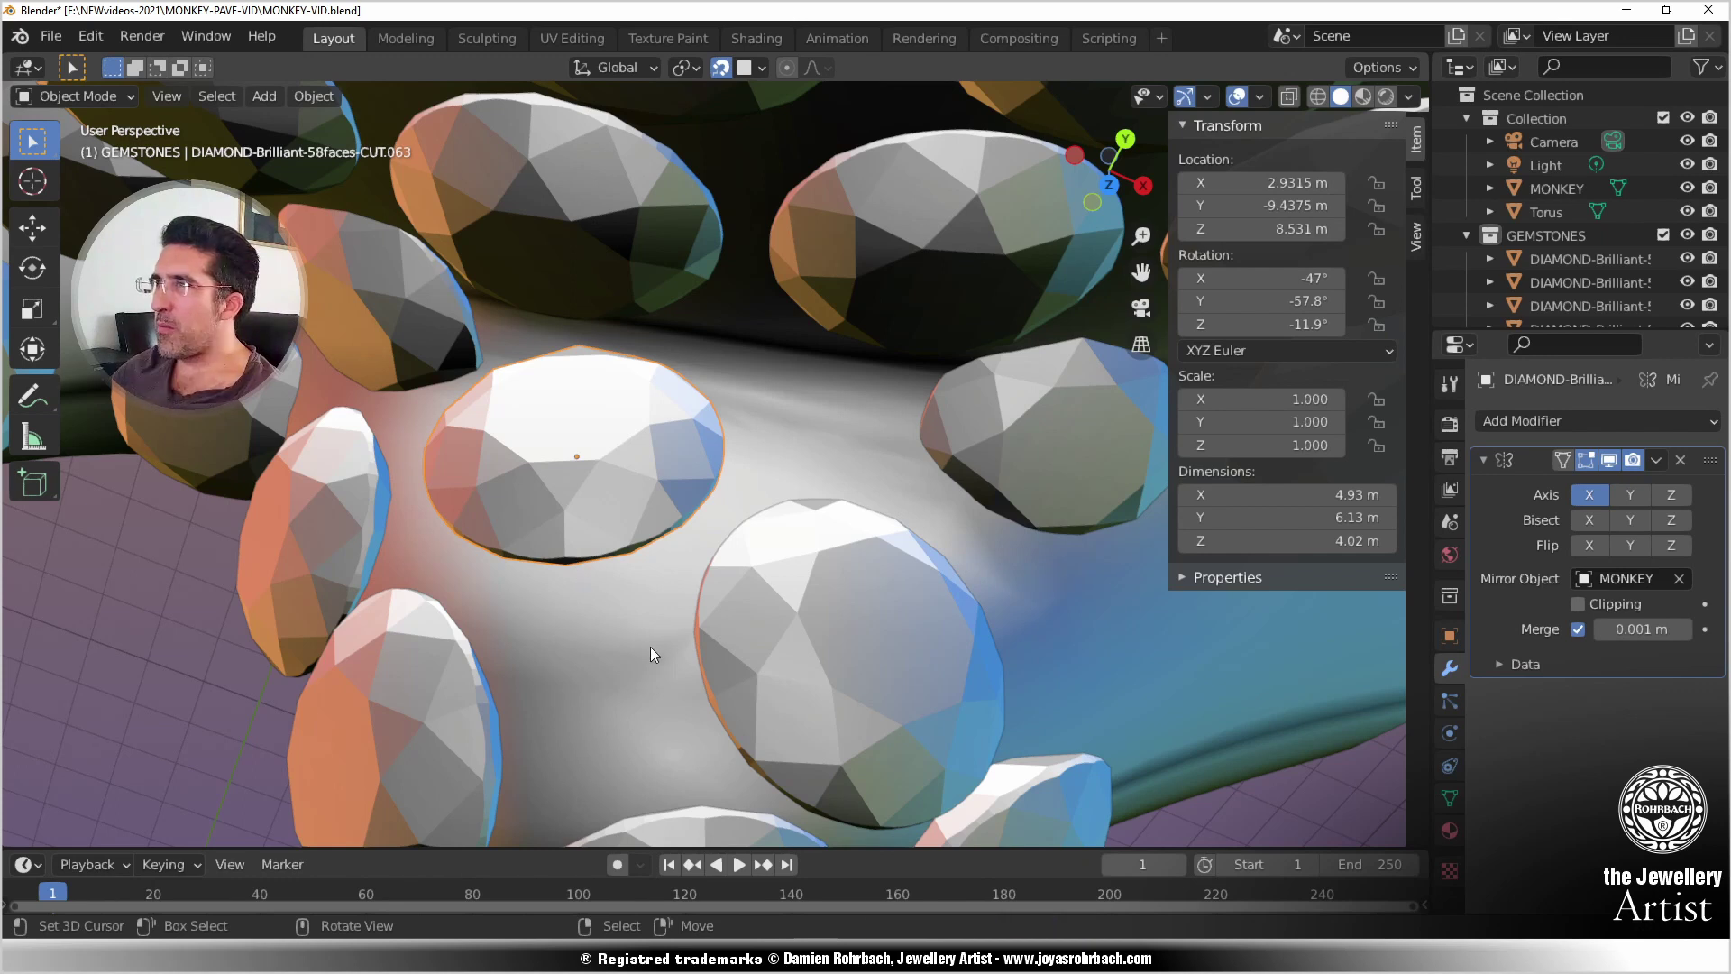
pyautogui.scroll(-5, 651, 647)
pyautogui.moveTo(651, 646); pyautogui.dragTo(736, 454, button='middle')
pyautogui.click(851, 489)
pyautogui.moveTo(852, 489); pyautogui.dragTo(864, 381, button='middle')
pyautogui.press('g')
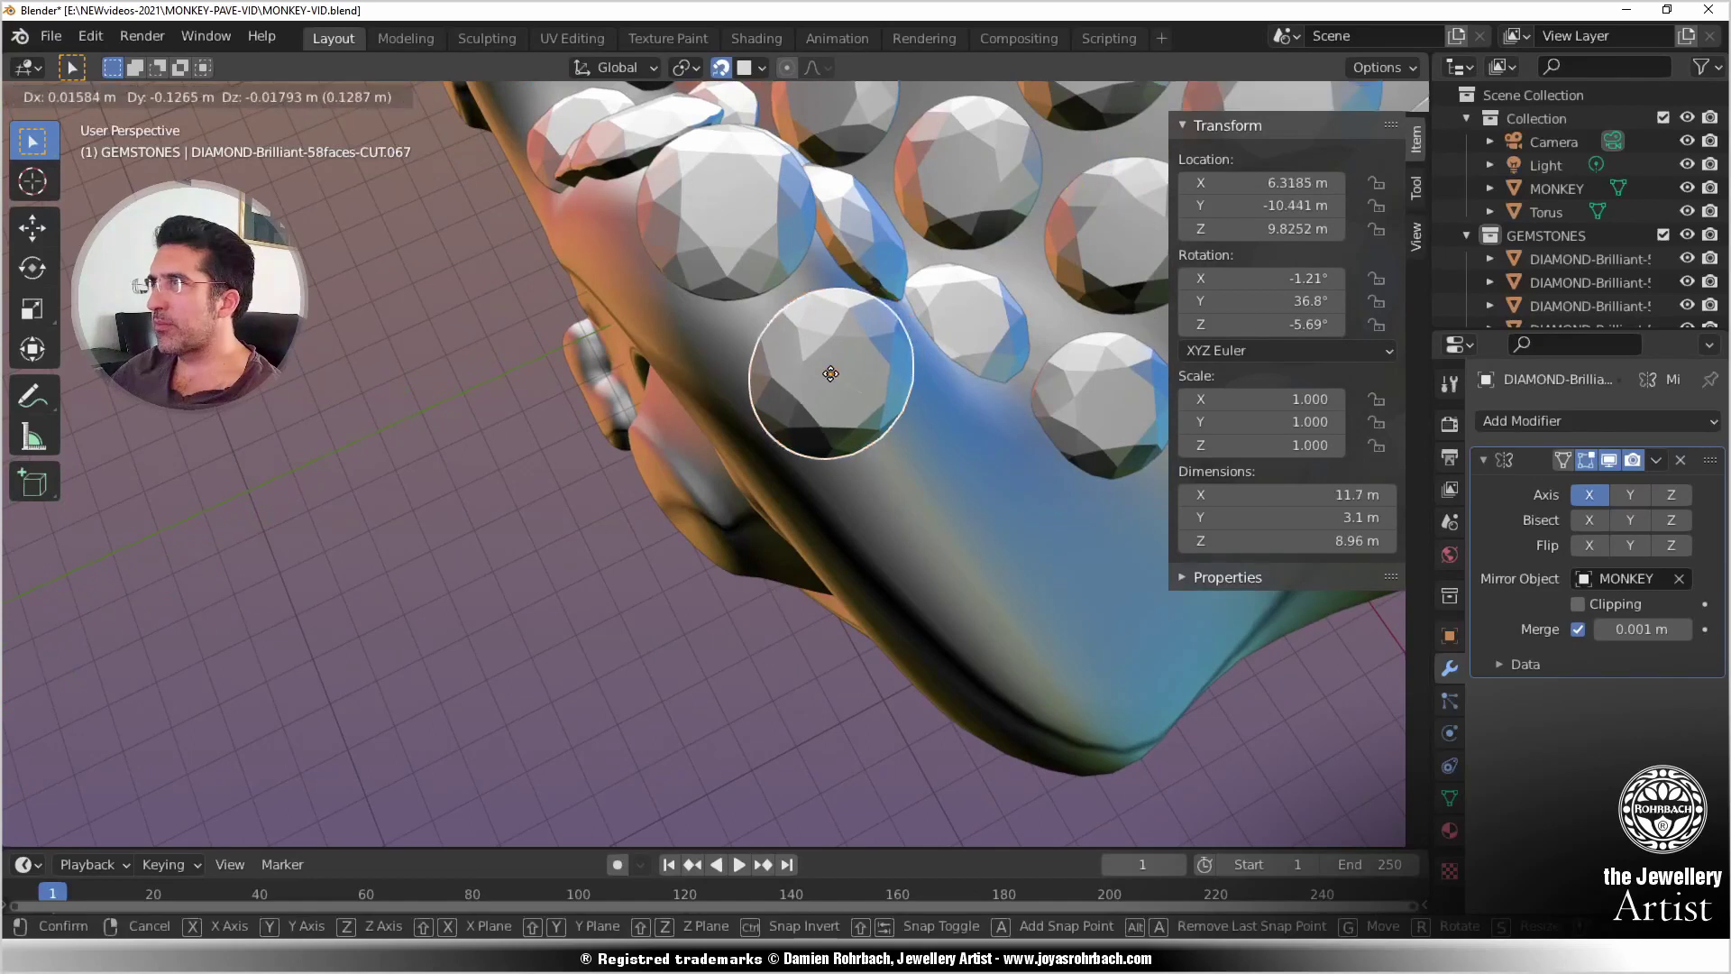
pyautogui.click(829, 366)
pyautogui.moveTo(732, 424); pyautogui.dragTo(740, 625, button='middle')
pyautogui.click(719, 539)
pyautogui.press('g')
pyautogui.click(713, 542)
# Step: Move the mirrored diamond behind the brow about 1.1 m down the slope and duplicate it about 2 m up toward the ridge
pyautogui.click(787, 729)
pyautogui.press('g')
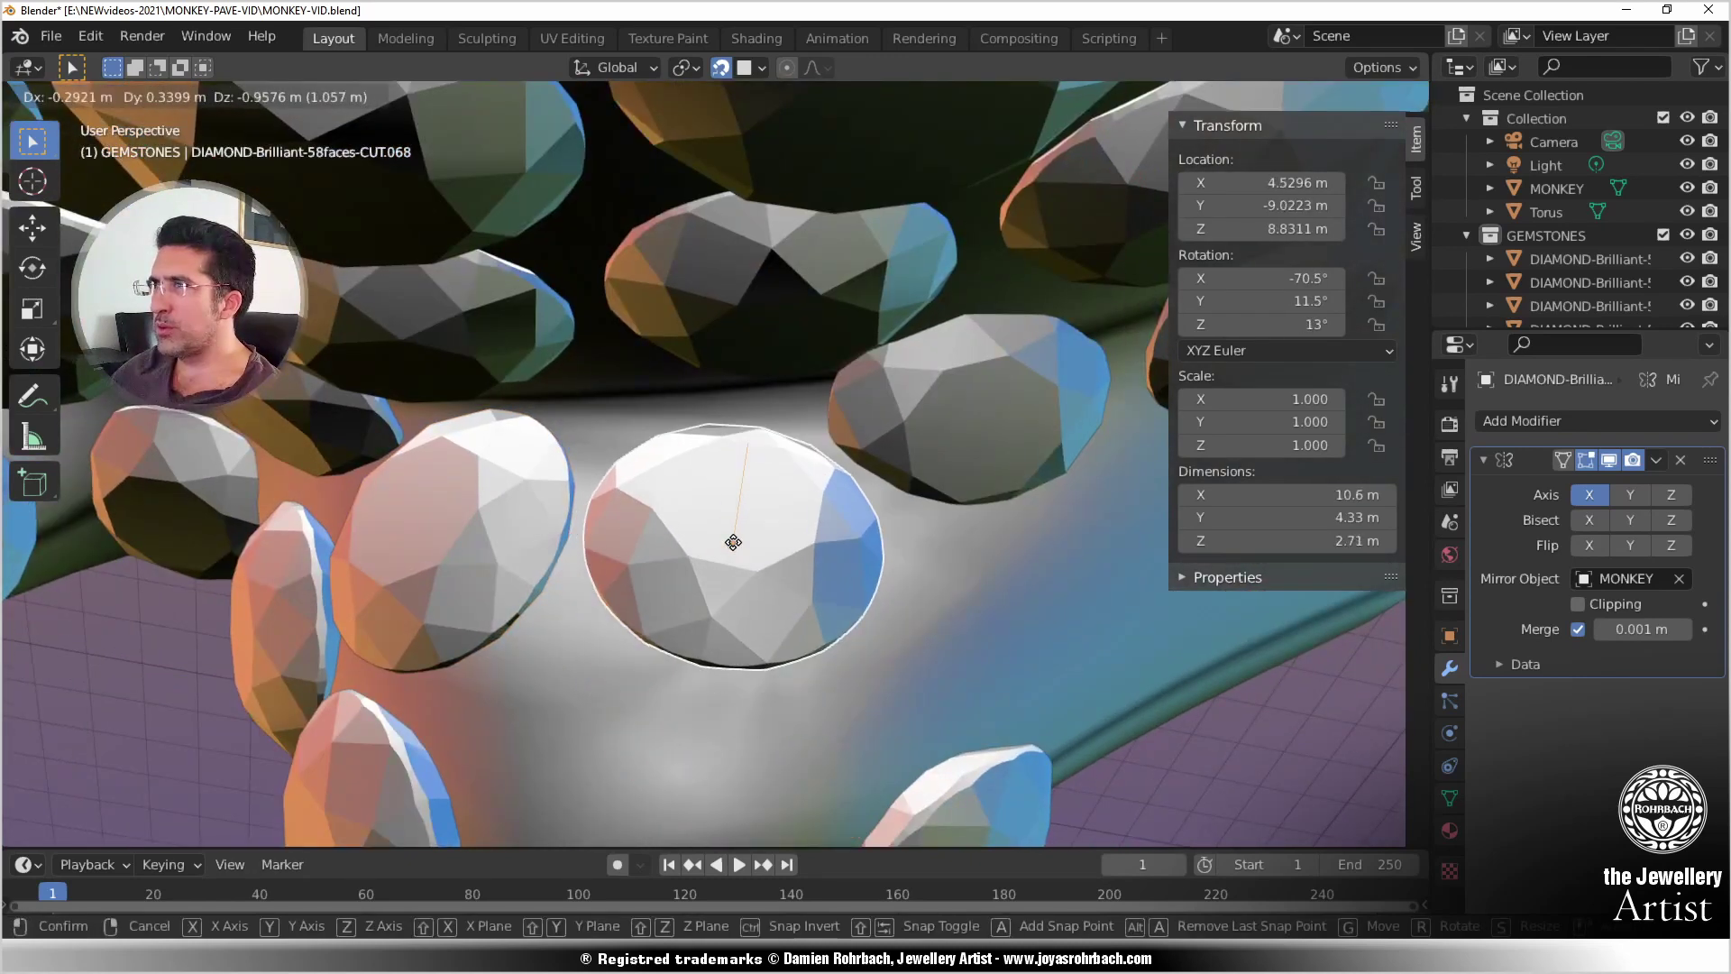
pyautogui.hotkey('shift', 'd')
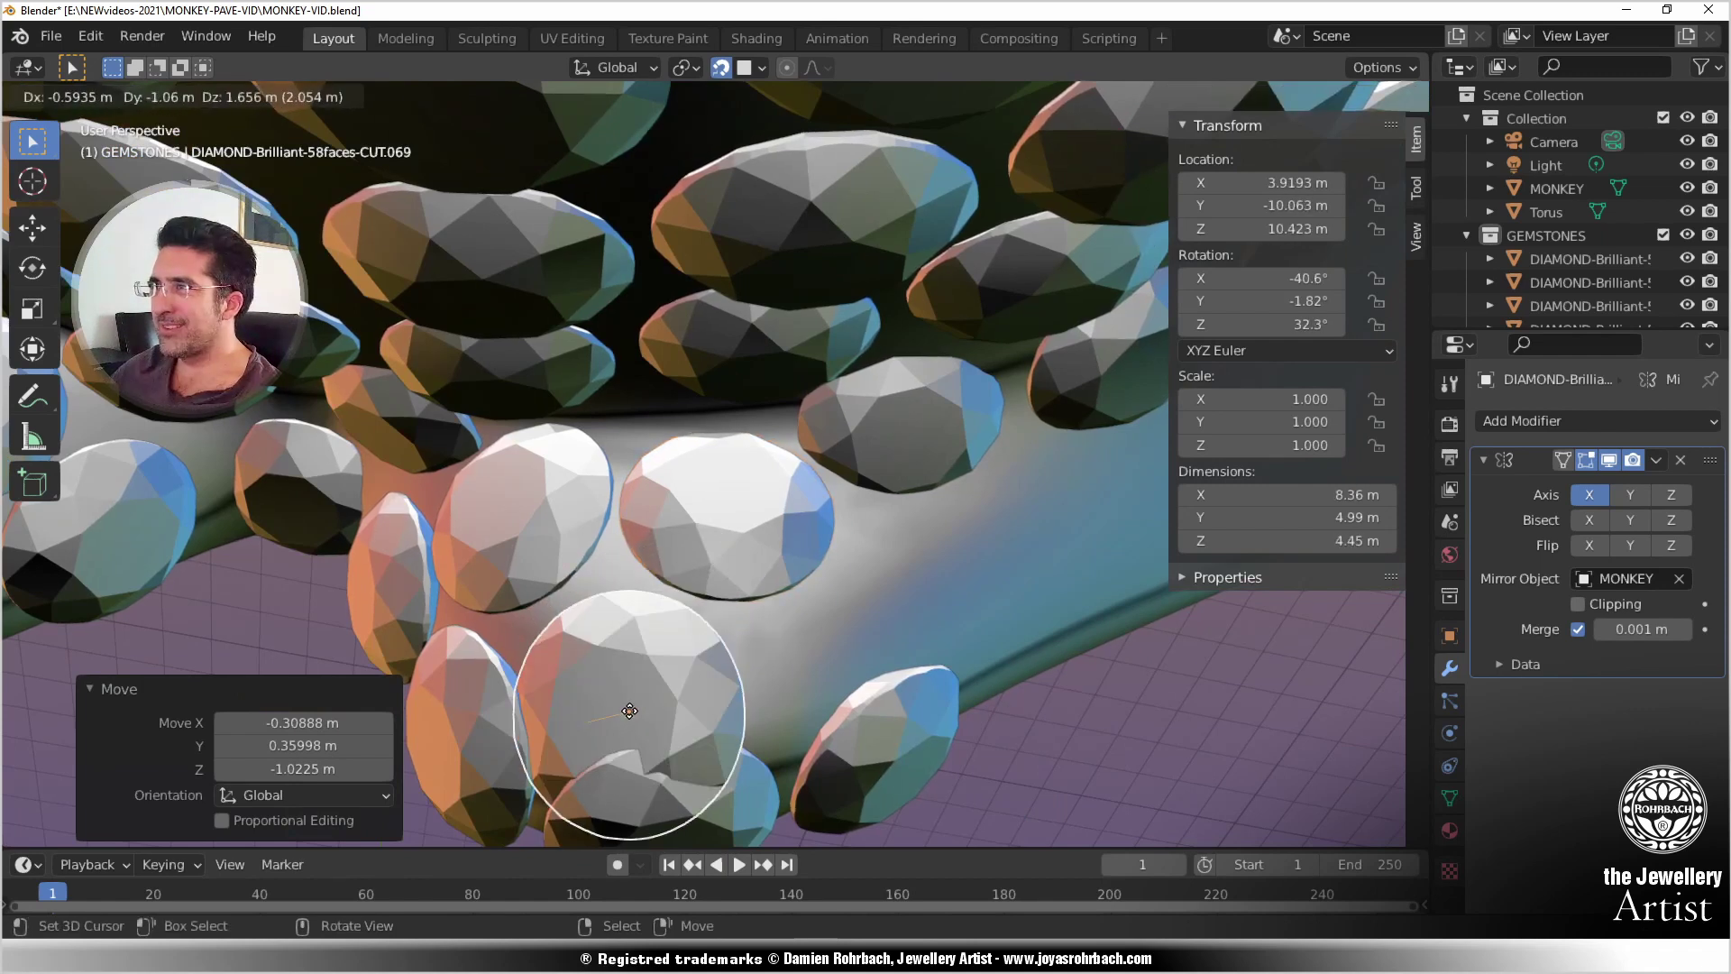
pyautogui.click(630, 711)
# Step: Move the mirrored diamond on top of the brow ridge about 0.8 m forward to make room for the new stone
pyautogui.moveTo(636, 685); pyautogui.dragTo(874, 553, button='middle')
pyautogui.click(846, 500)
pyautogui.press('g')
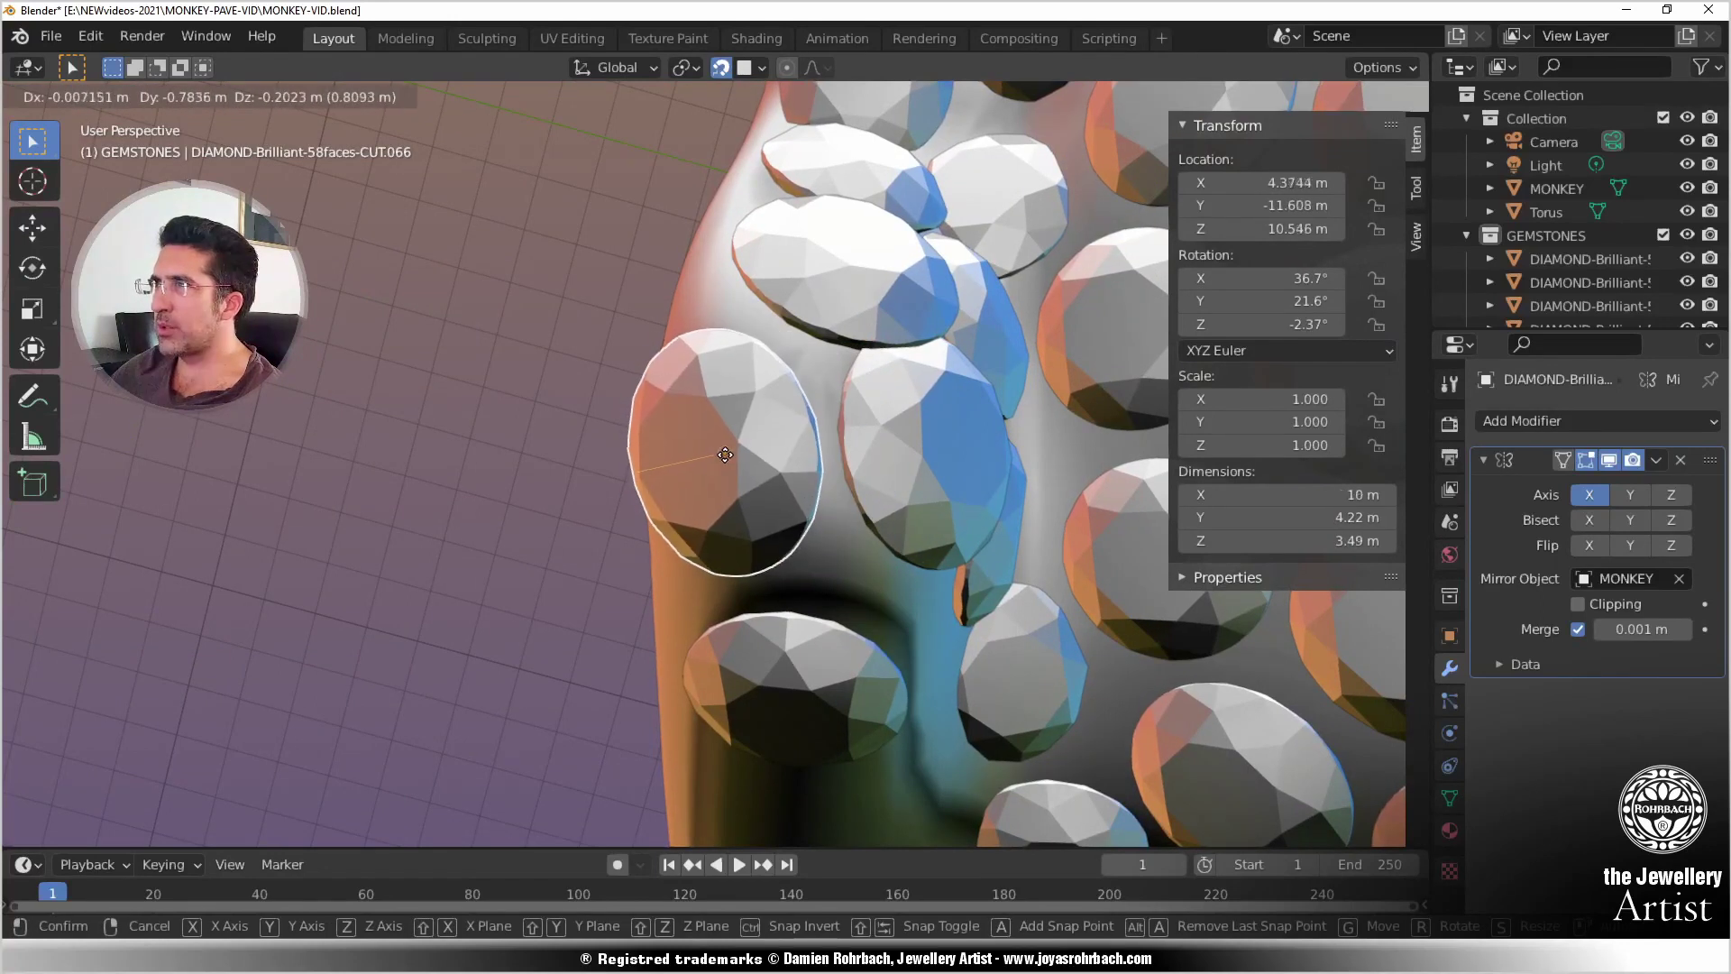
pyautogui.click(733, 458)
pyautogui.moveTo(733, 460); pyautogui.dragTo(782, 513, button='middle')
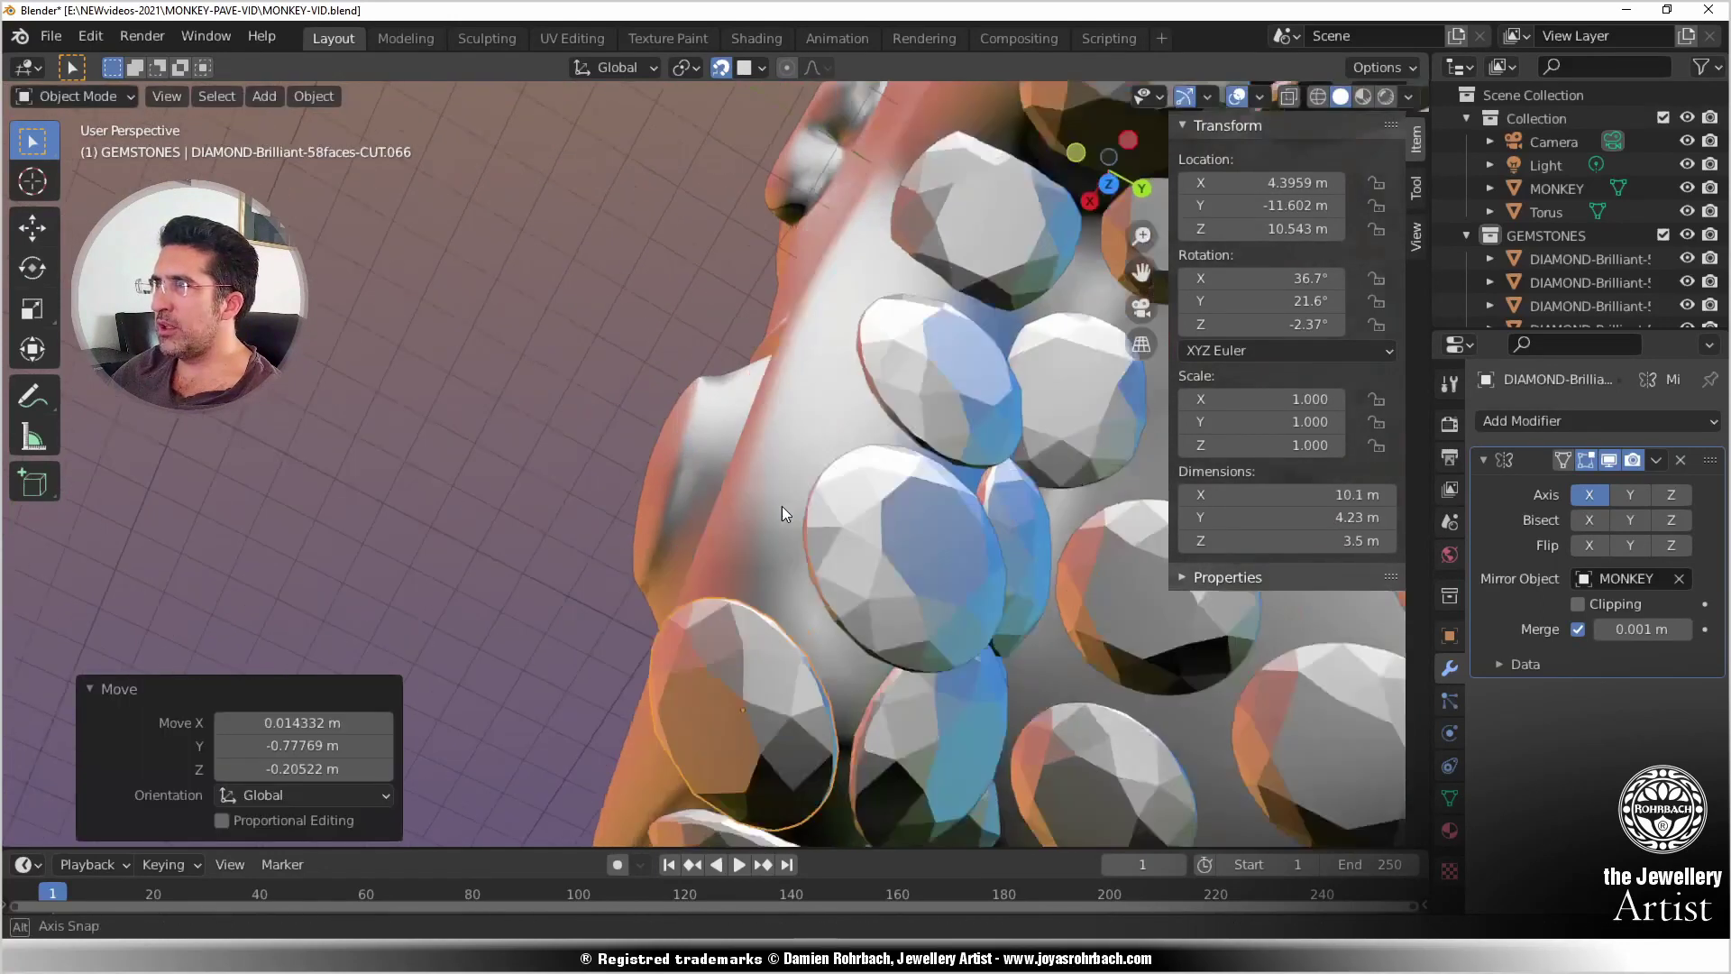